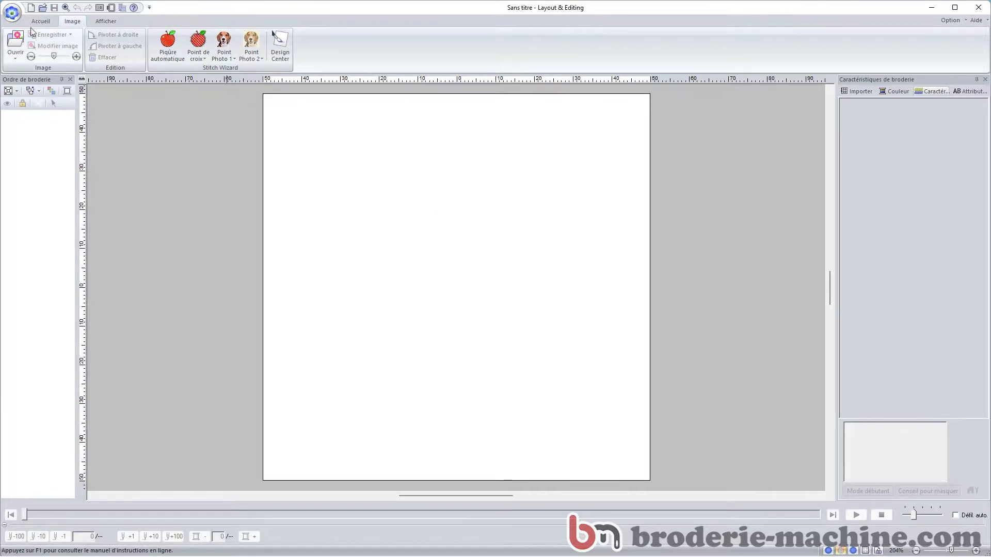
Step: Set the design page to the 130 x 180 mm hoop size in the design settings
{"action": "left_click", "coordinate": [12, 12]}
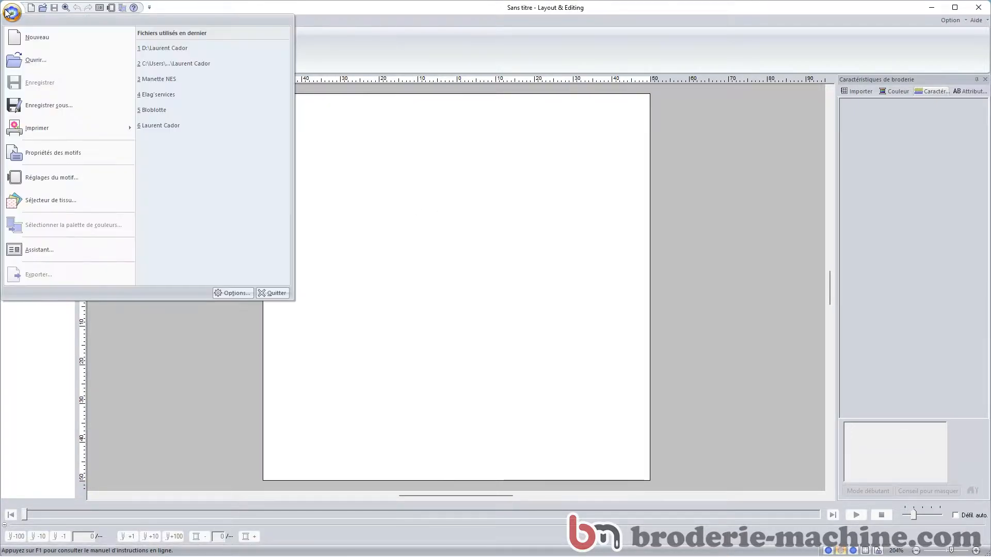
{"action": "left_click", "coordinate": [61, 177]}
{"action": "left_click", "coordinate": [570, 239]}
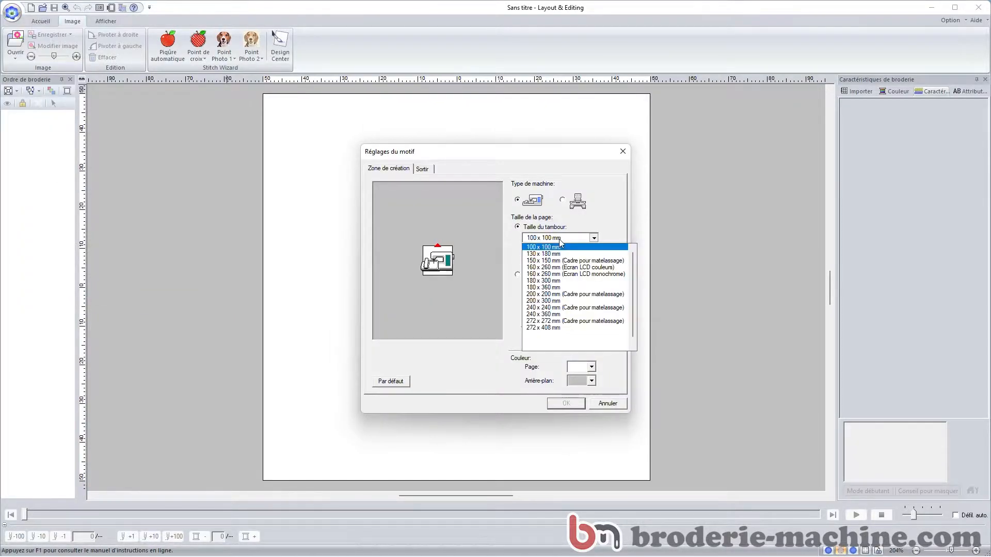
{"action": "left_click", "coordinate": [540, 254]}
{"action": "left_click", "coordinate": [568, 404]}
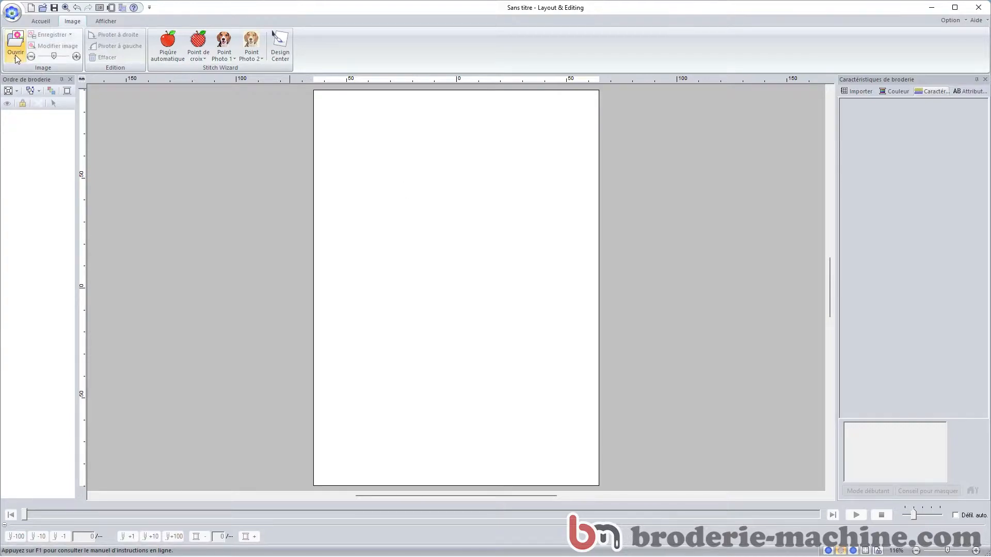
Step: Open the Manette NES picture from file as the background image and scale it down to fit the page width
{"action": "left_click", "coordinate": [41, 22]}
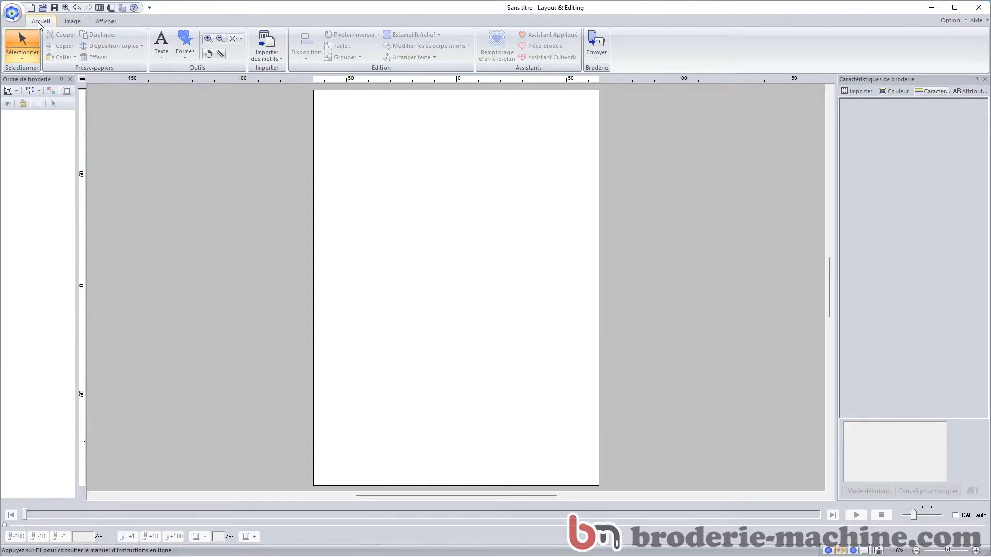
{"action": "left_click", "coordinate": [72, 21]}
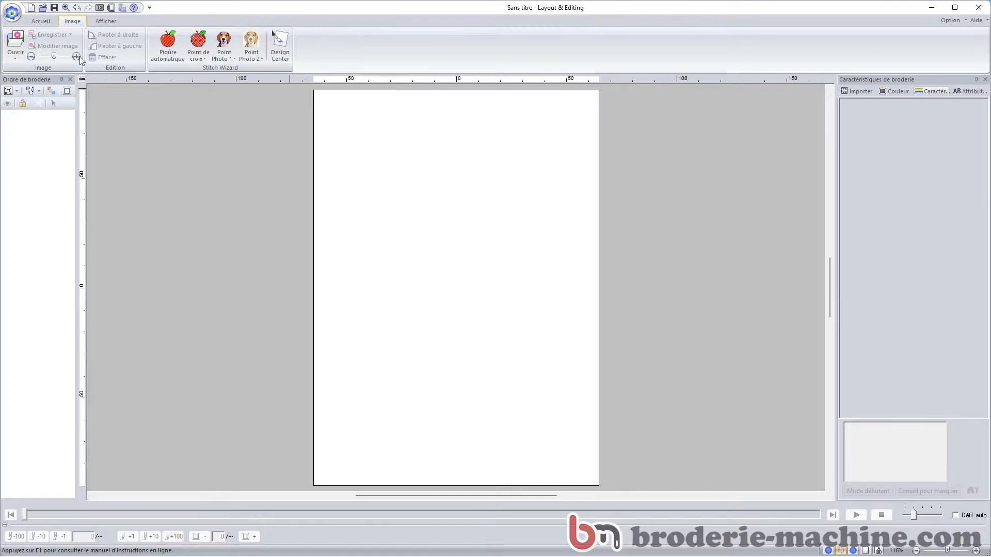
{"action": "left_click", "coordinate": [15, 62]}
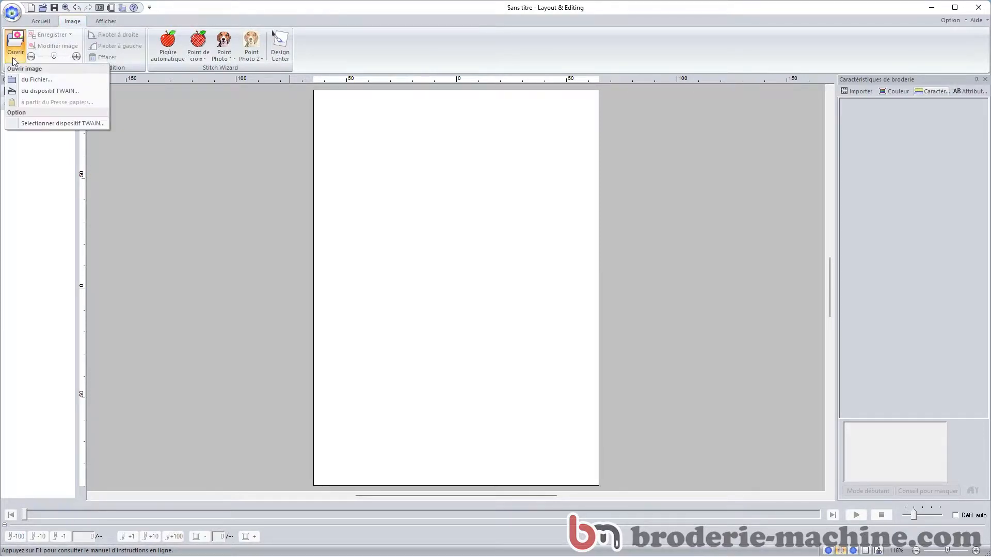
{"action": "left_click", "coordinate": [36, 80]}
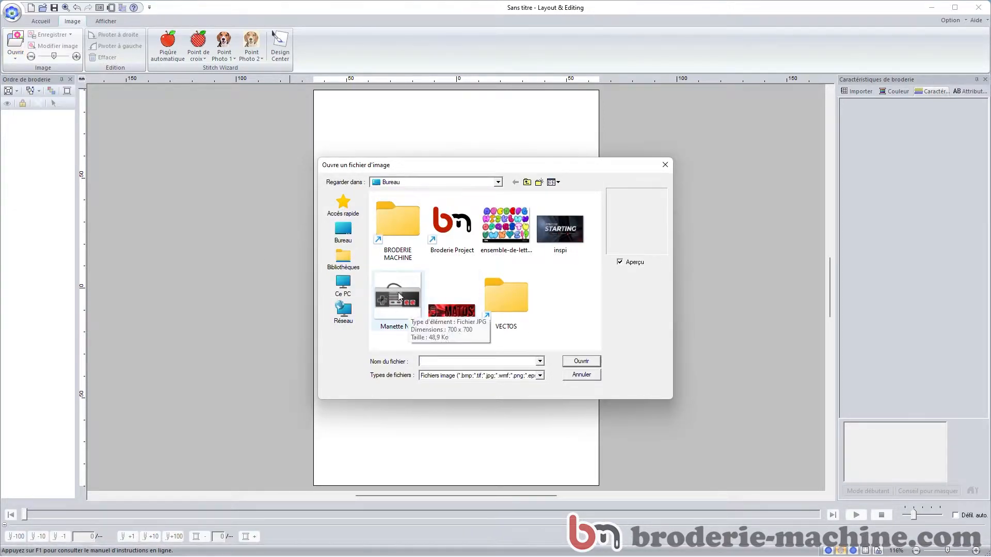
{"action": "left_click", "coordinate": [399, 304]}
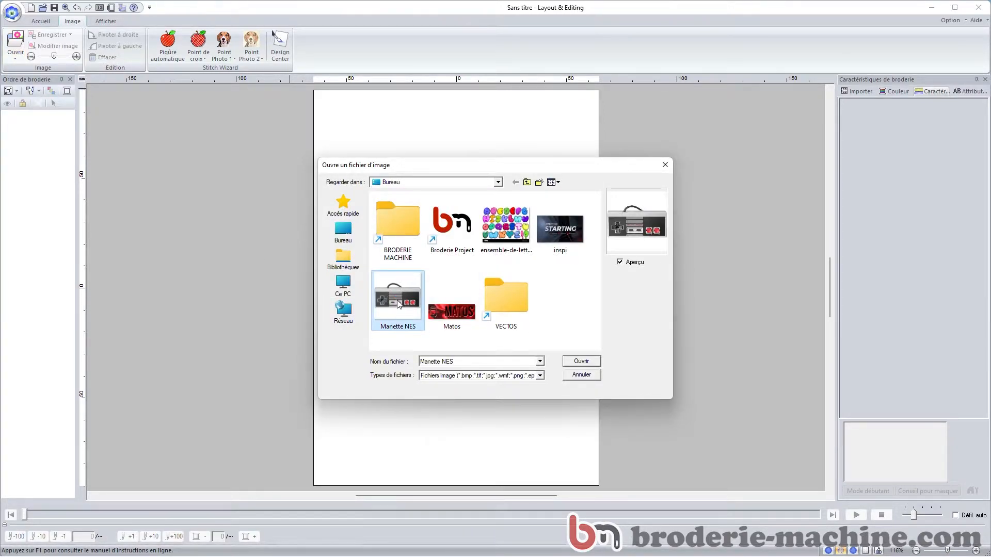
{"action": "double_click", "coordinate": [399, 304]}
{"action": "left_click_drag", "start_coordinate": [660, 86], "coordinate": [598, 147]}
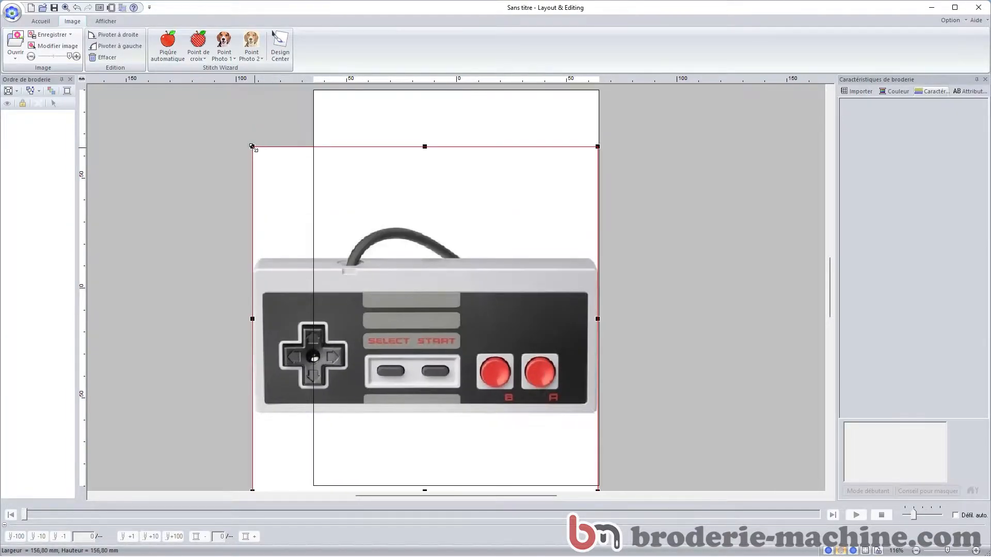
{"action": "left_click_drag", "start_coordinate": [252, 146], "coordinate": [316, 162]}
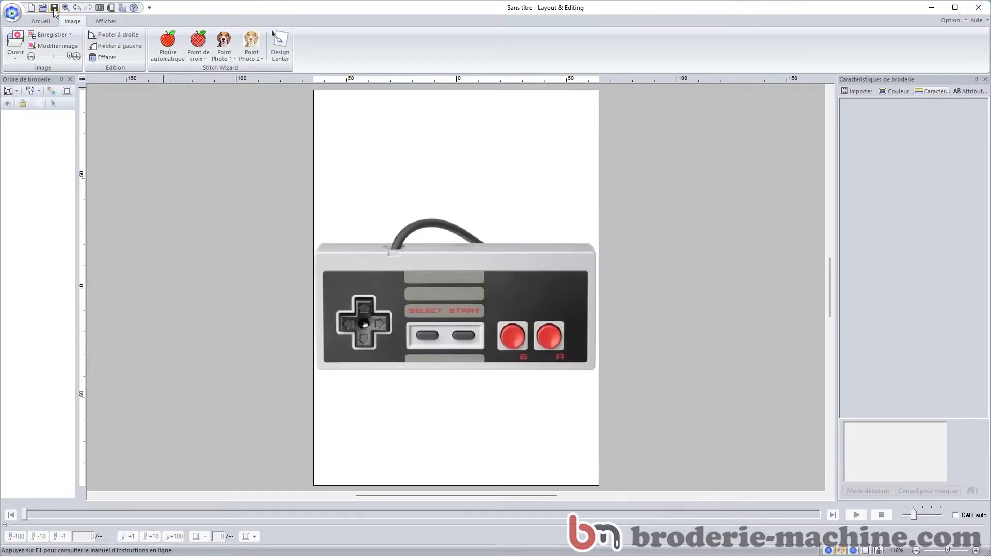
Step: Save the design as Manette NES on the desktop (Bureau), replacing the existing PES file
{"action": "left_click", "coordinate": [55, 9]}
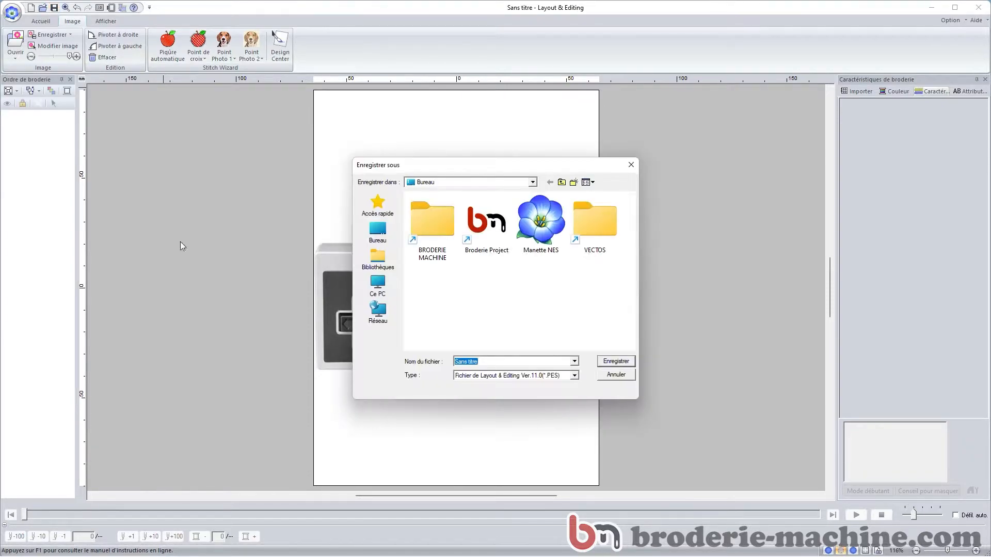
{"action": "left_click", "coordinate": [387, 237]}
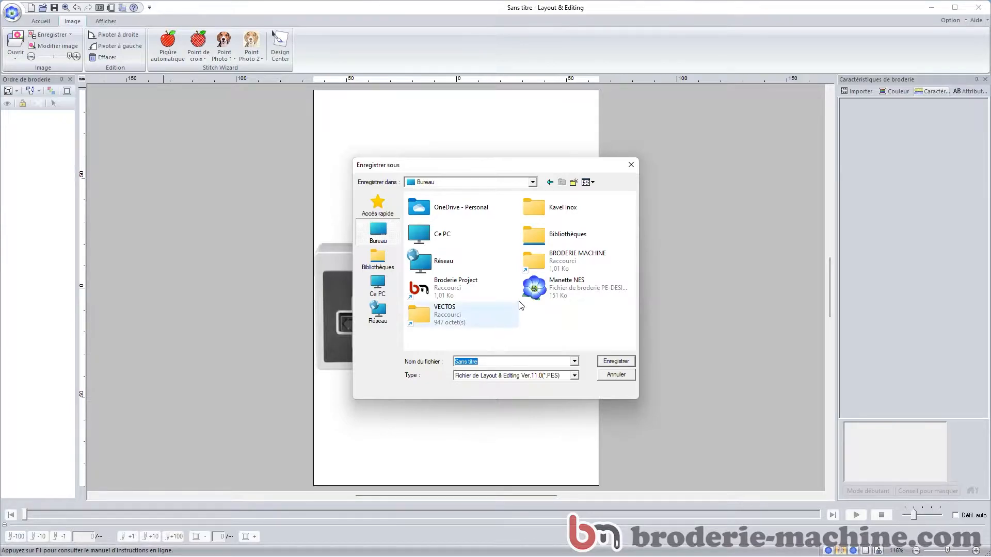
{"action": "left_click", "coordinate": [530, 292]}
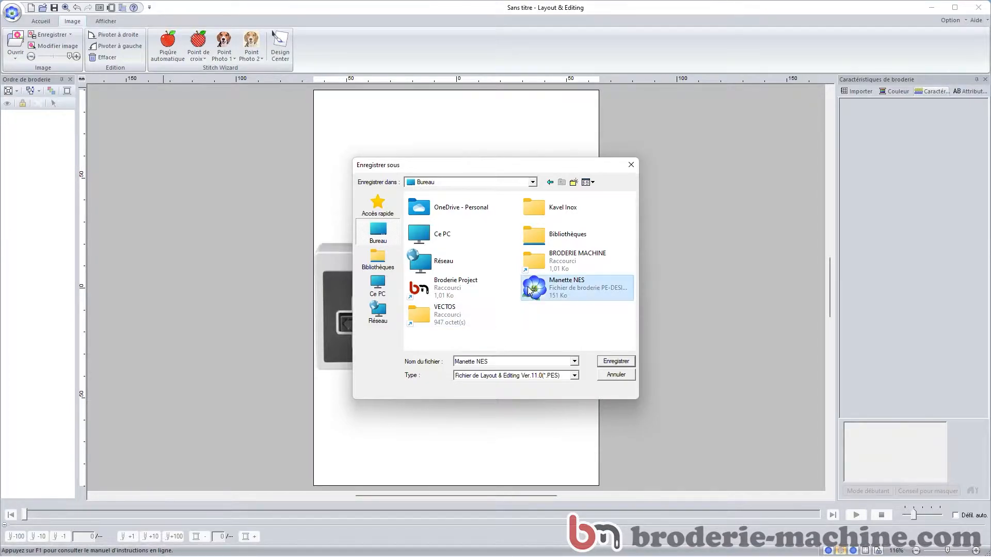
{"action": "double_click", "coordinate": [527, 287]}
{"action": "left_click", "coordinate": [528, 286]}
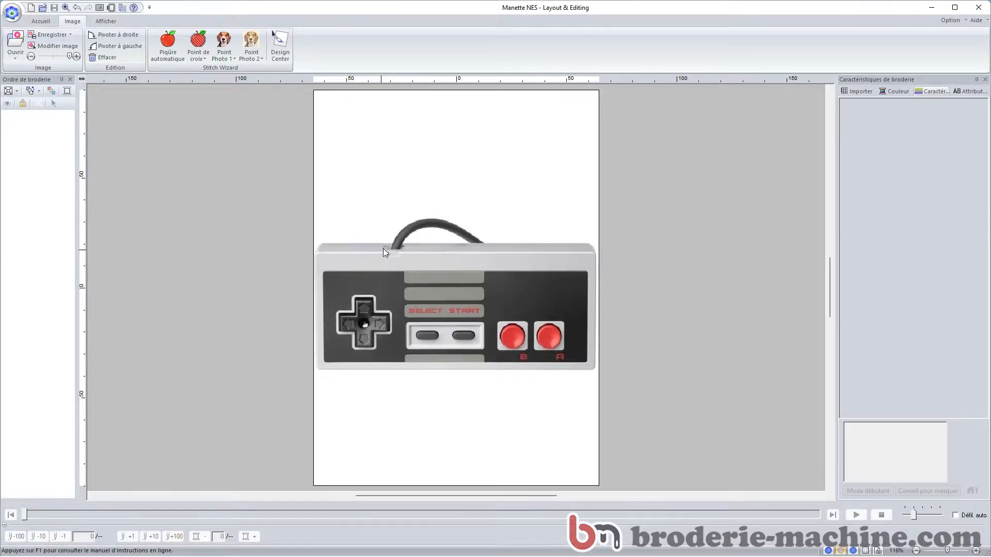
Step: Draw a rounded rectangle with a 3 mm corner radius, about 127 by 53 mm, over the controller's front face
{"action": "left_click", "coordinate": [38, 21]}
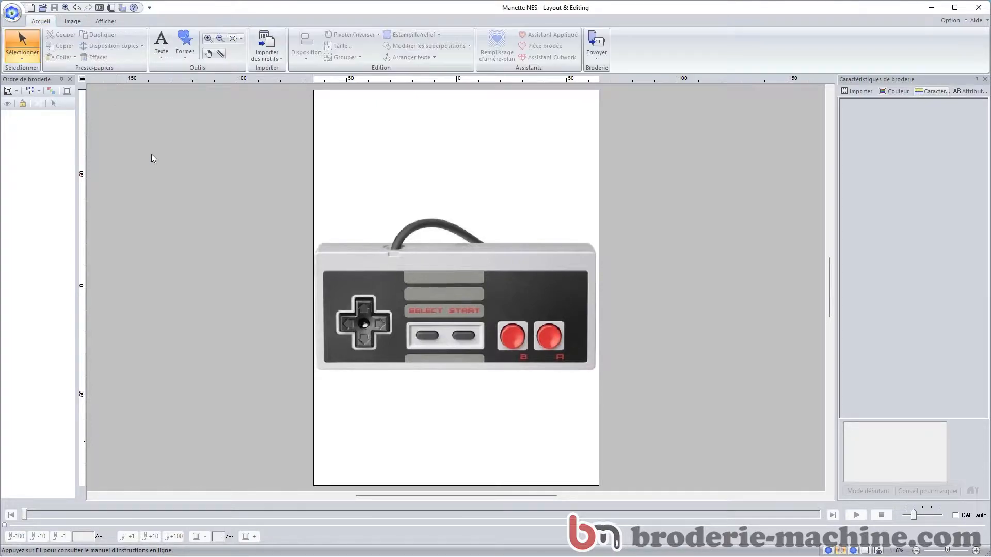
{"action": "left_click", "coordinate": [186, 59]}
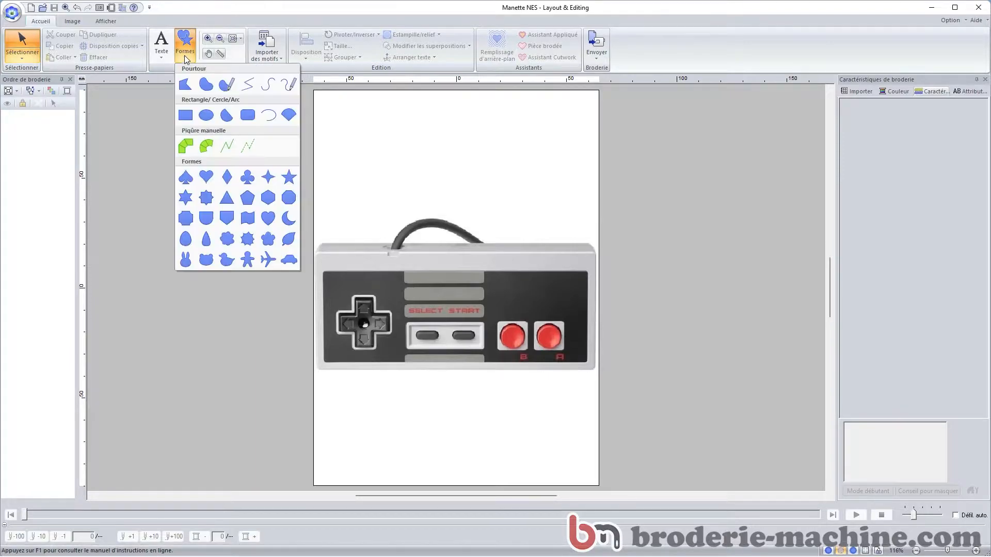
{"action": "left_click", "coordinate": [247, 115]}
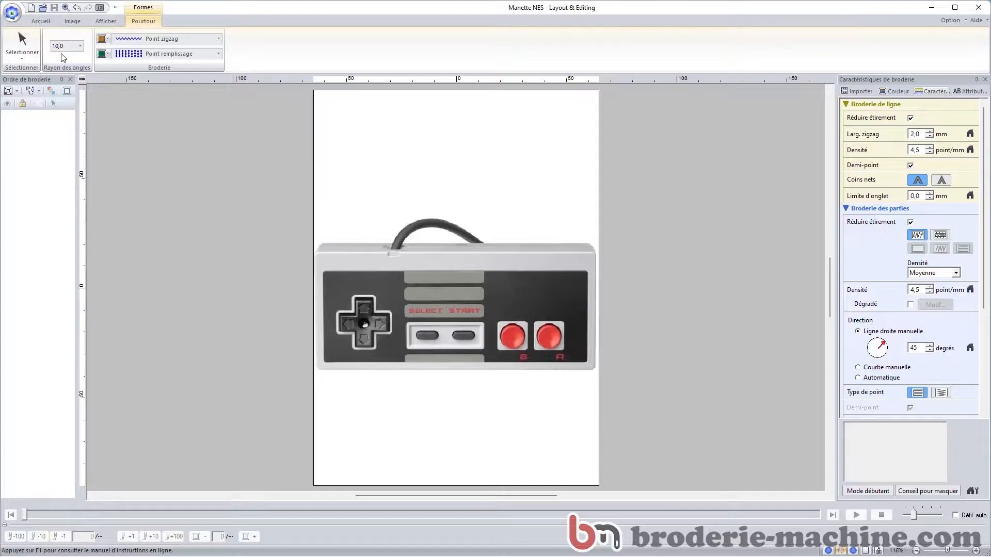
{"action": "left_click", "coordinate": [80, 46]}
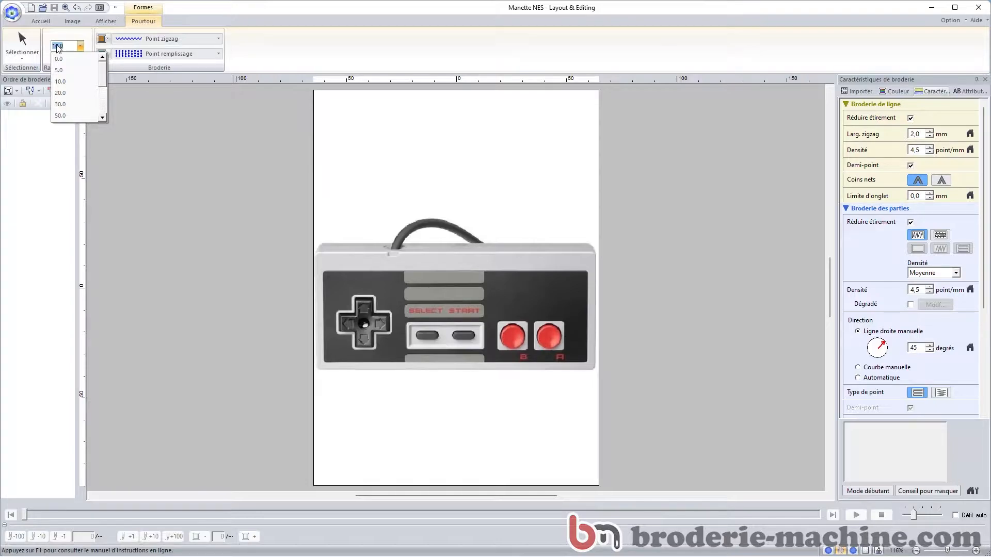
{"action": "type", "text": "3"}
{"action": "left_click", "coordinate": [317, 253]}
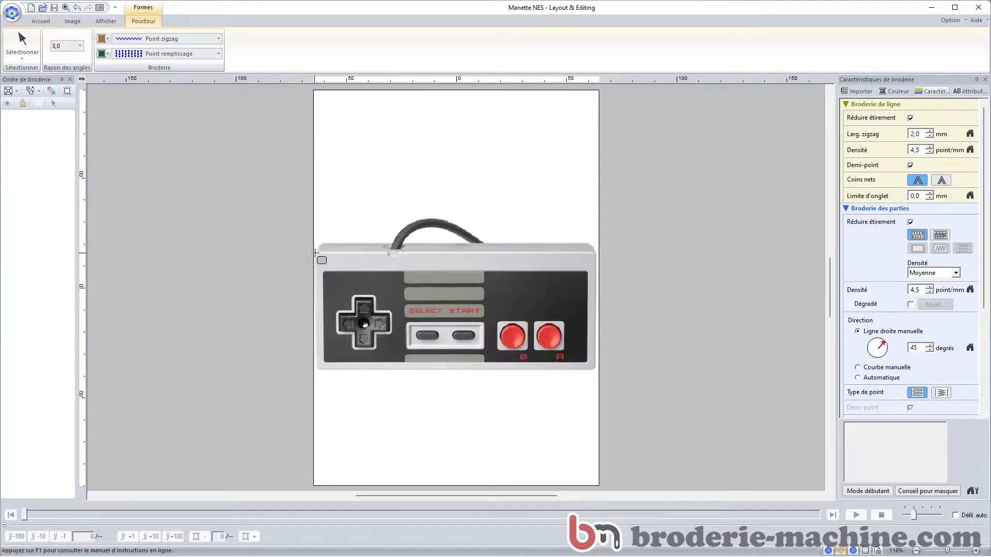
{"action": "left_click_drag", "start_coordinate": [315, 253], "coordinate": [595, 371]}
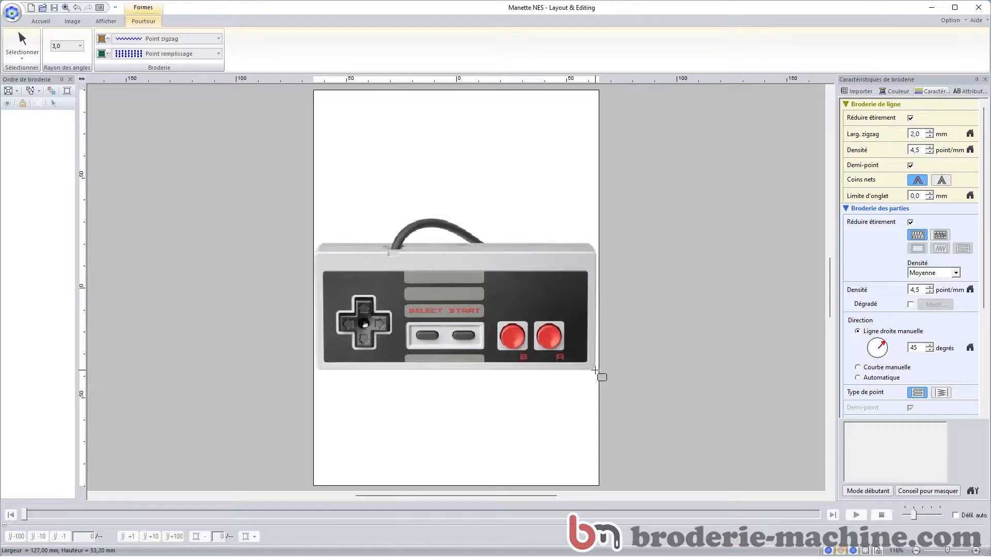
{"action": "left_click_drag", "start_coordinate": [595, 371], "coordinate": [595, 370]}
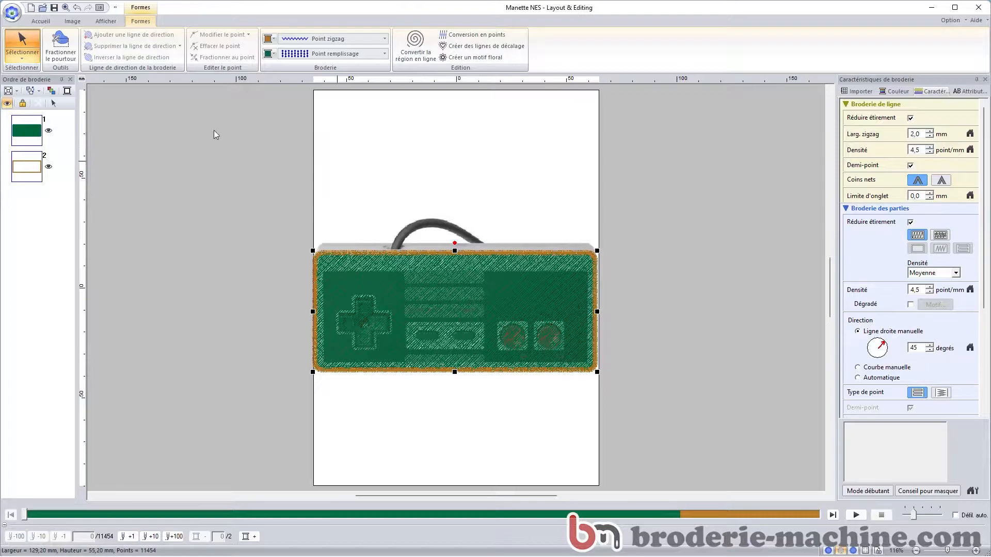
Step: Switch the stitch display to the realistic mode (Réaliste) and view the rectangle up close
{"action": "left_click", "coordinate": [103, 21]}
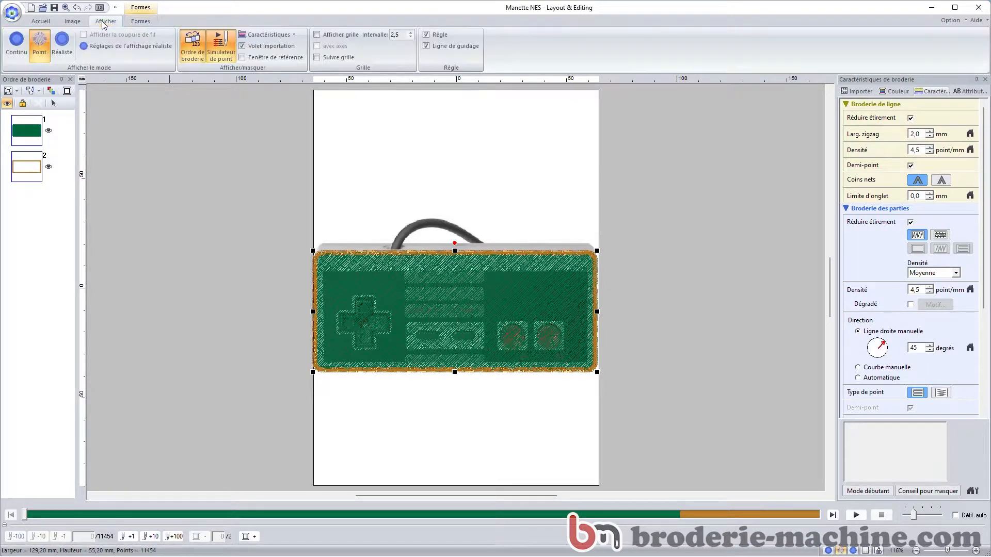
{"action": "left_click", "coordinate": [64, 45]}
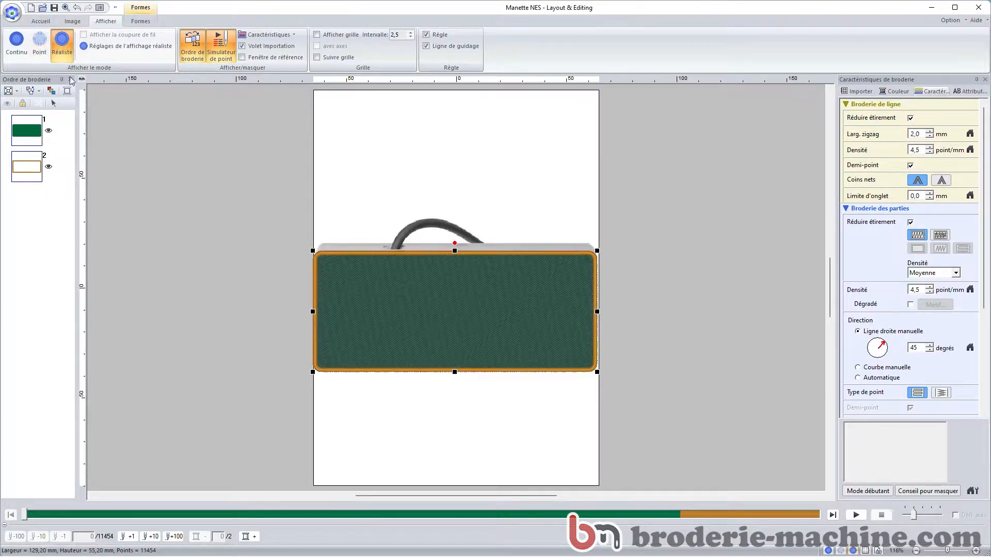
{"action": "left_click", "coordinate": [41, 21]}
{"action": "left_click", "coordinate": [209, 42]}
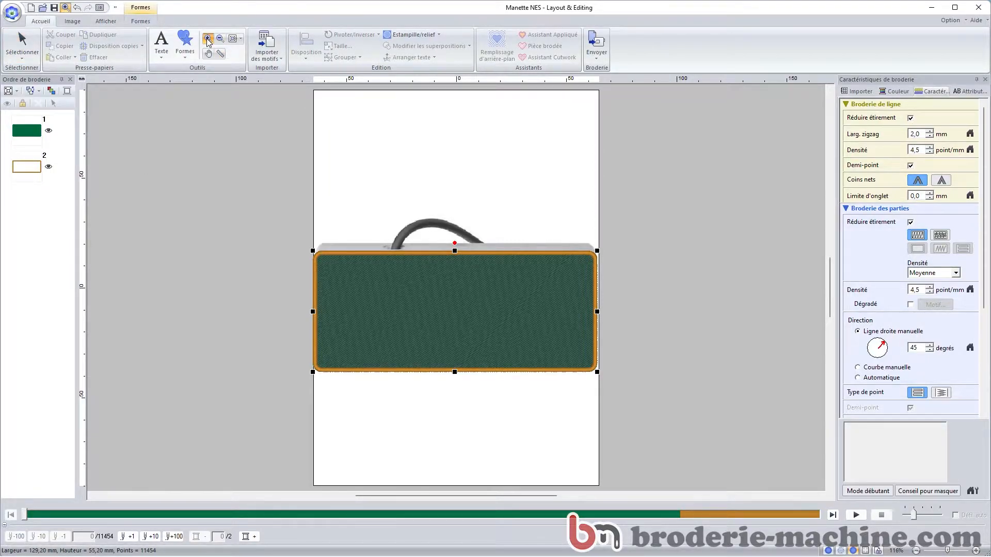
{"action": "left_click", "coordinate": [457, 318]}
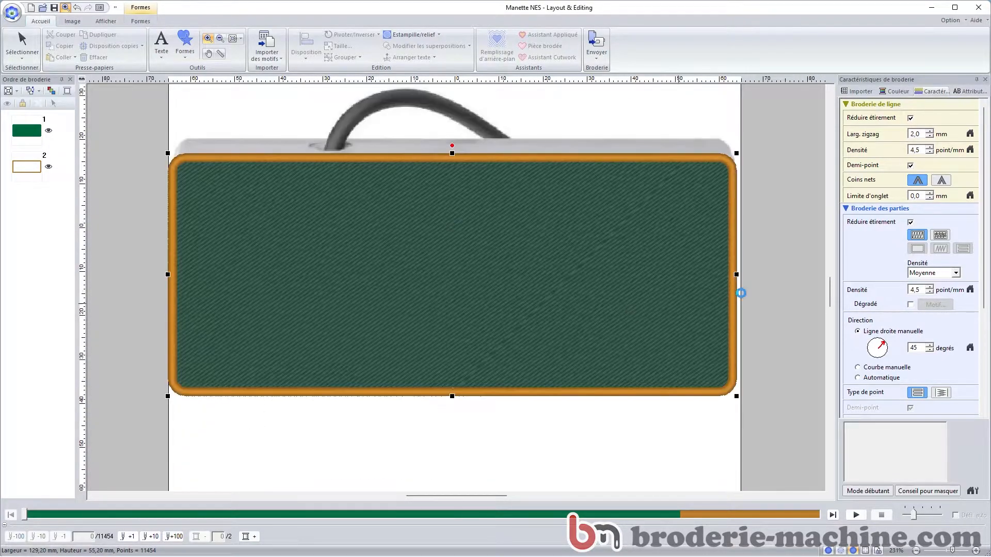
{"action": "left_click_drag", "start_coordinate": [830, 291], "coordinate": [831, 286]}
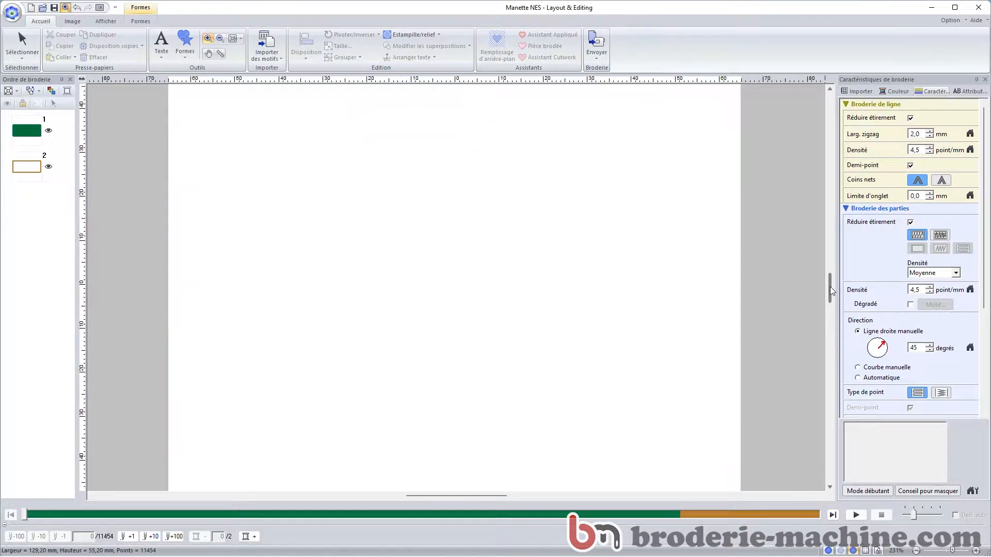
Step: Change both the zigzag outline and the fill stitch of the rounded rectangle to white thread
{"action": "left_click", "coordinate": [140, 21]}
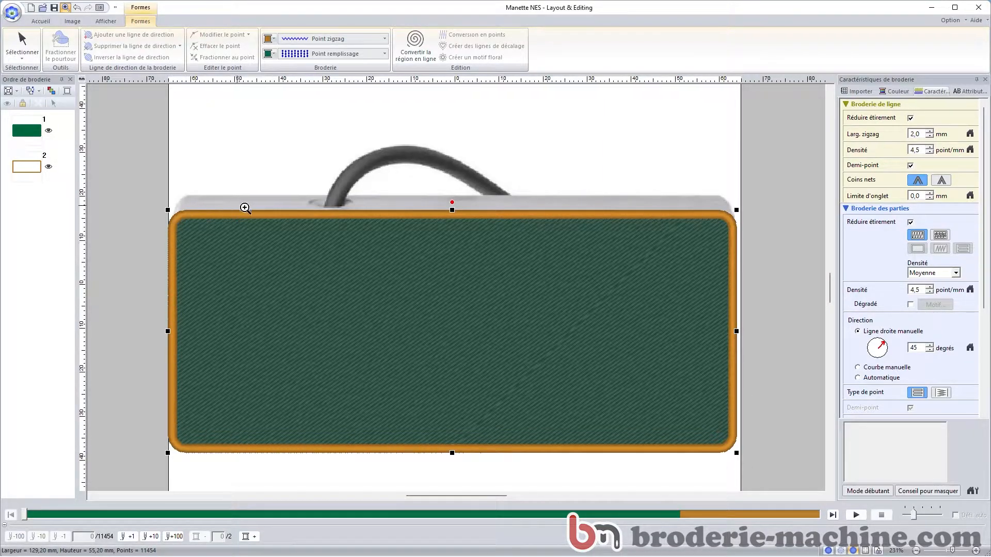
{"action": "left_click", "coordinate": [273, 40]}
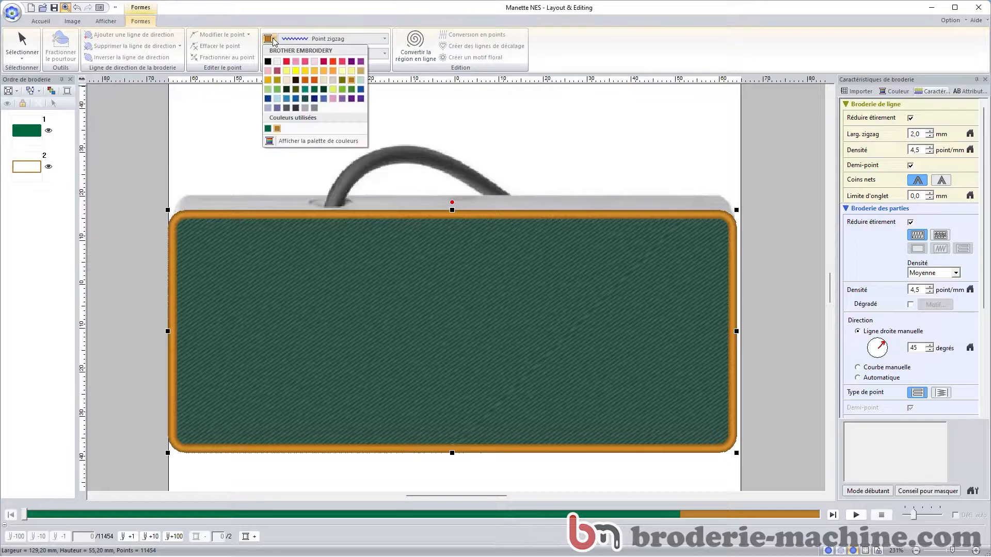
{"action": "left_click", "coordinate": [278, 62]}
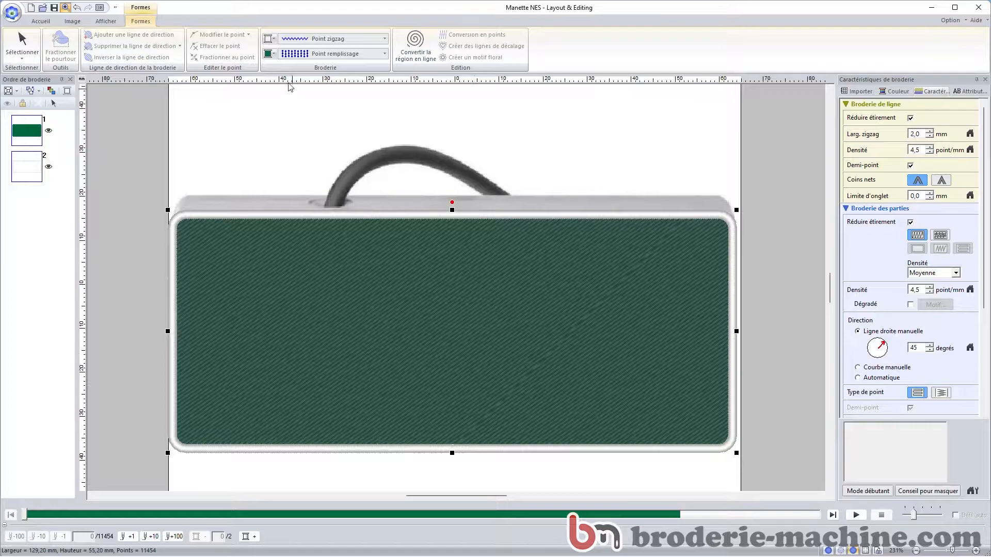
{"action": "left_click", "coordinate": [273, 54]}
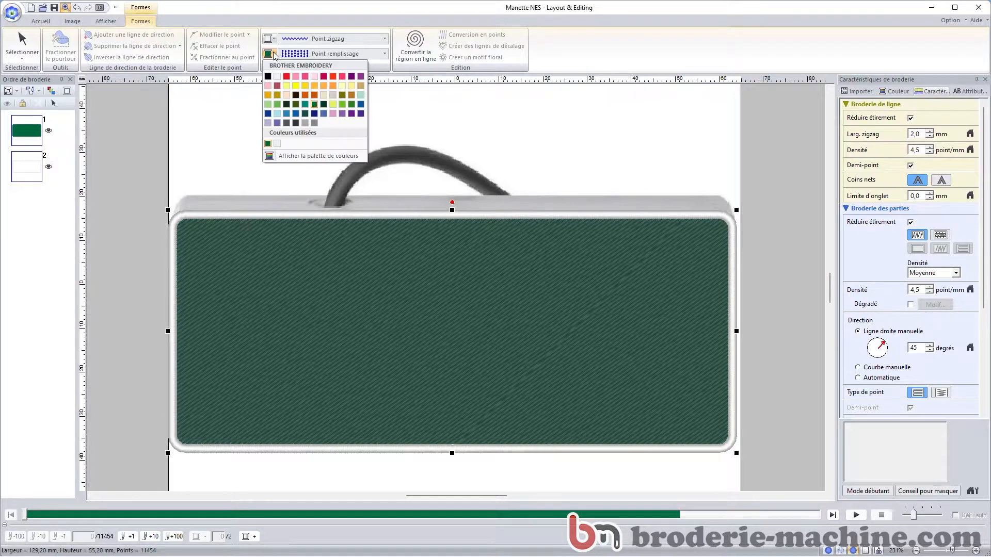
{"action": "left_click", "coordinate": [278, 78]}
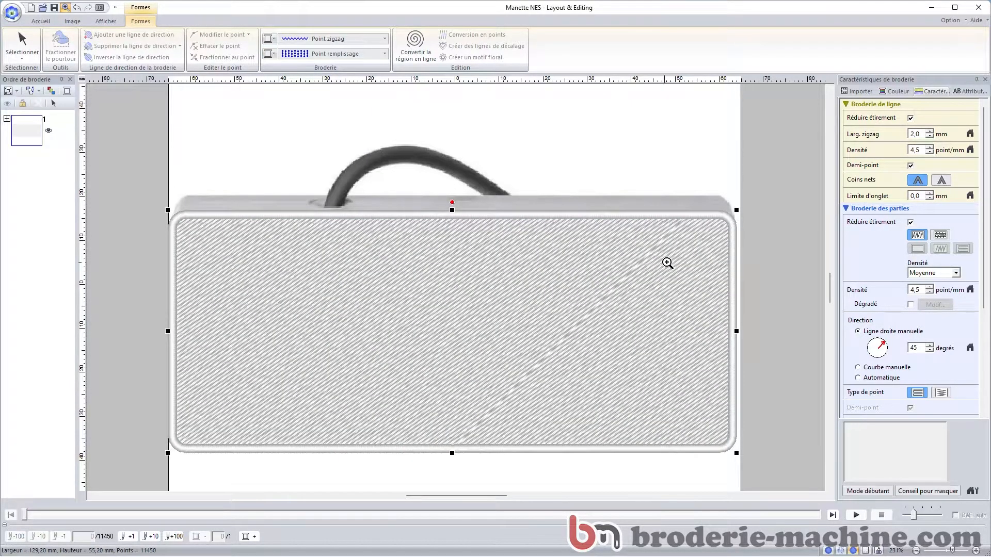
Step: Set the rectangle's line stitch density to 6.0 and its fill density to 5.5 point/mm
{"action": "left_click", "coordinate": [23, 38]}
{"action": "left_click", "coordinate": [451, 302]}
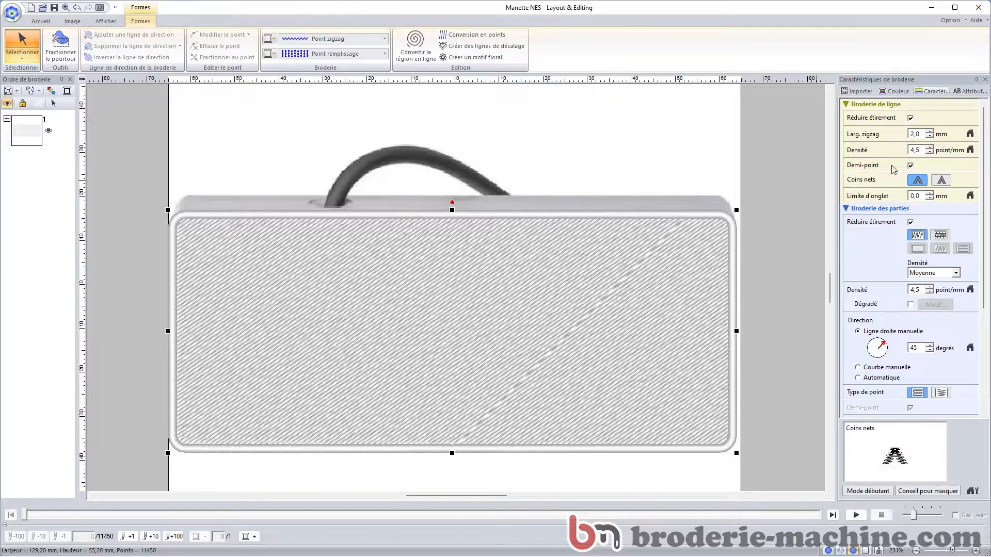
{"action": "double_click", "coordinate": [921, 150]}
{"action": "type", "text": "6"}
{"action": "key", "text": "Return"}
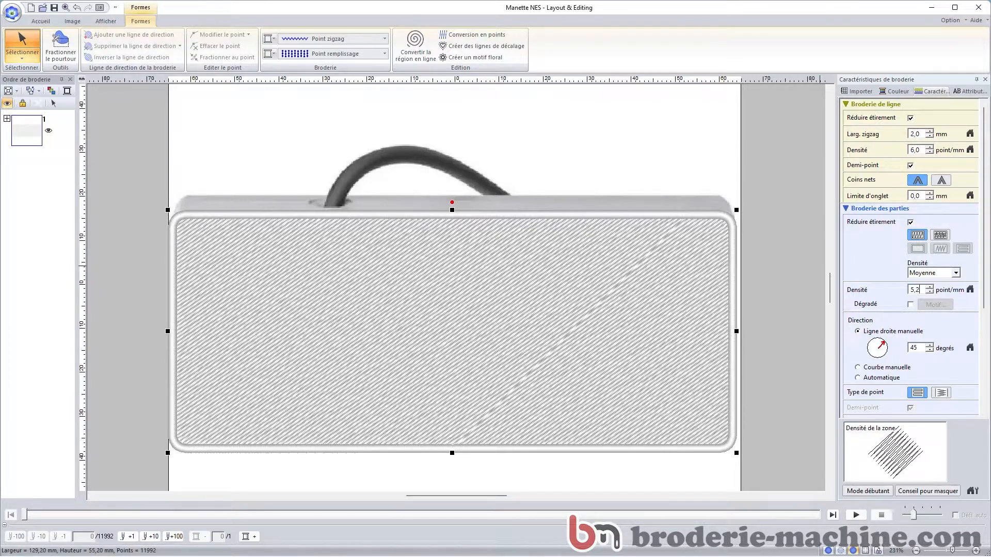
{"action": "left_click", "coordinate": [773, 263]}
{"action": "left_click", "coordinate": [773, 263]}
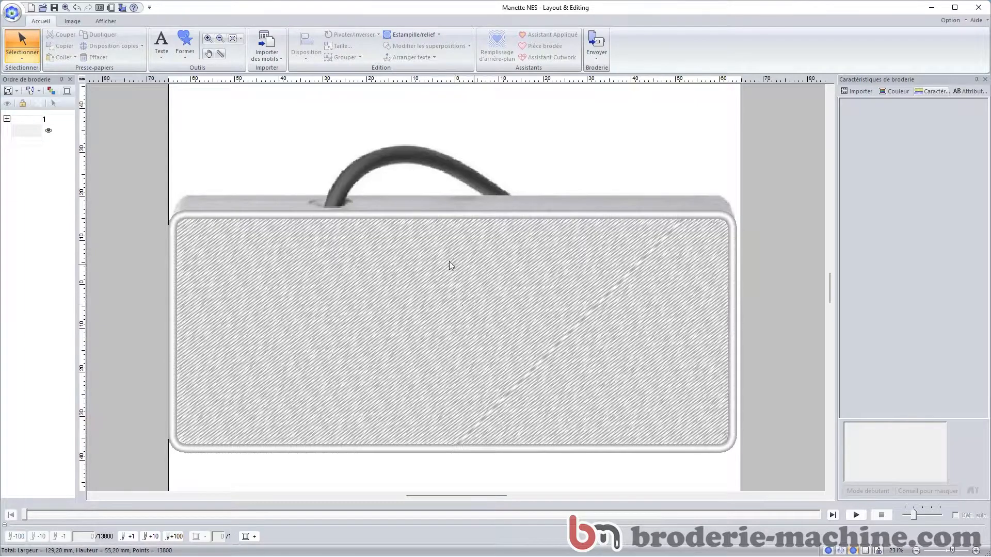
Step: Hide the white rounded rectangle to check the background image underneath, and show it again
{"action": "left_click", "coordinate": [14, 131]}
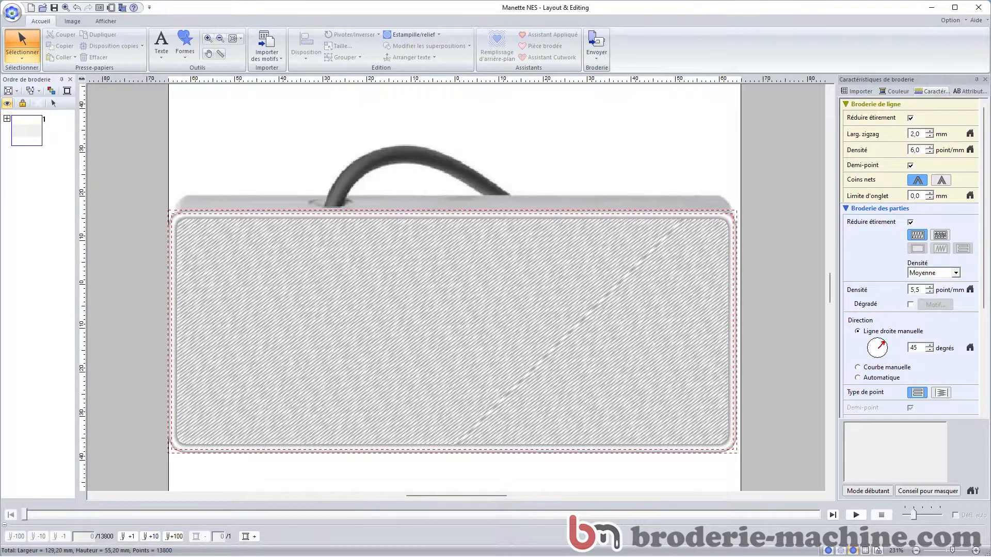
{"action": "left_click", "coordinate": [7, 104]}
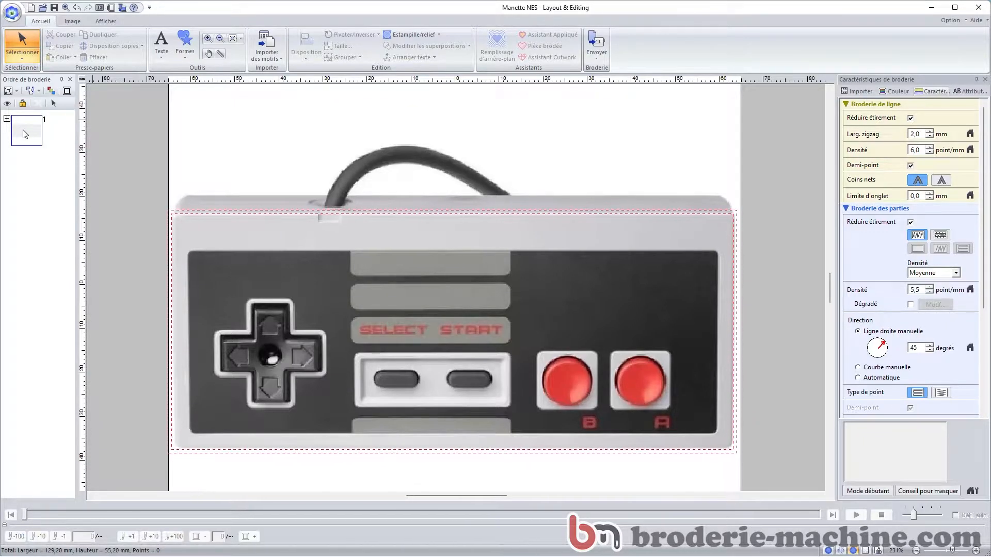
{"action": "left_click", "coordinate": [8, 104]}
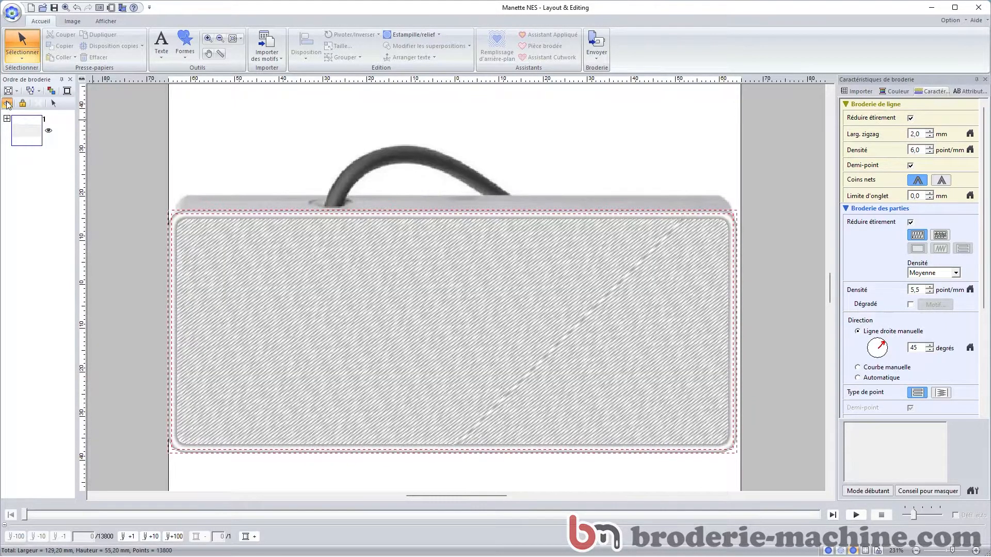
Step: Centre the white rounded rectangle in the hoop
{"action": "left_click", "coordinate": [232, 39]}
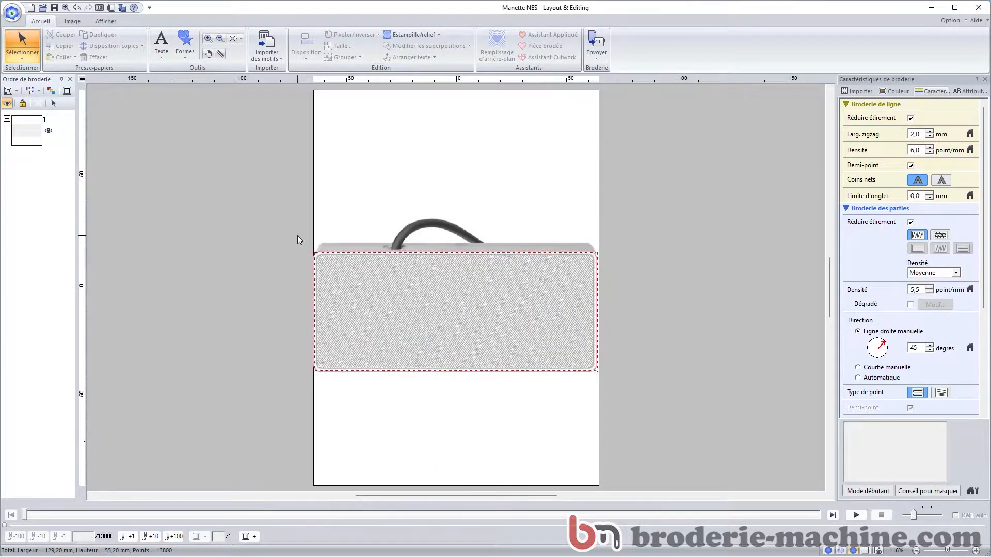
{"action": "left_click", "coordinate": [190, 187]}
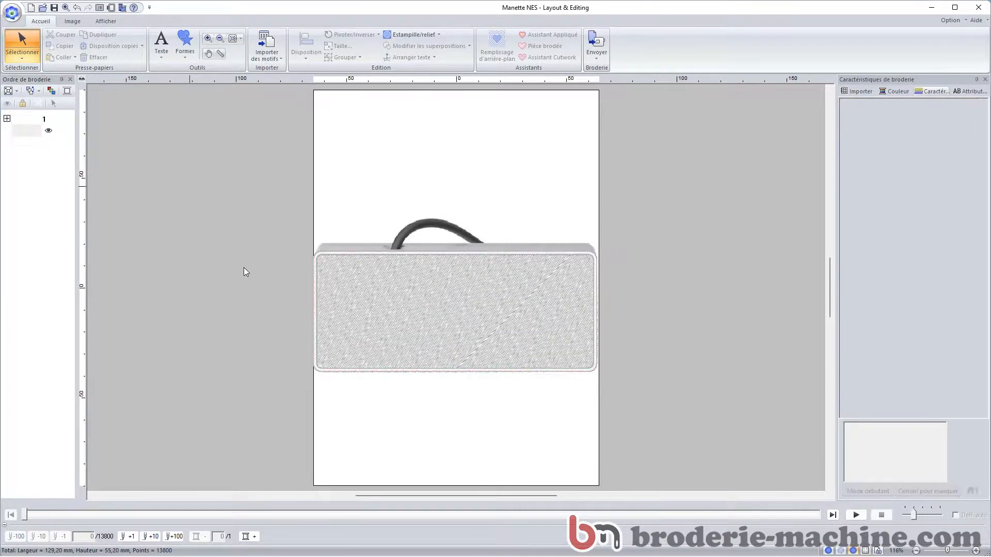
{"action": "left_click", "coordinate": [434, 318]}
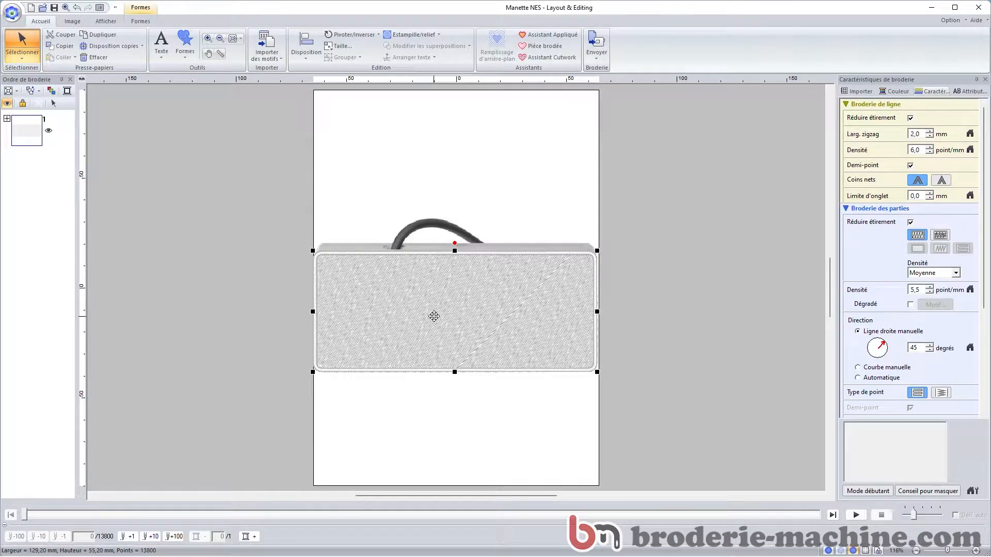
{"action": "key", "text": "ctrl+m"}
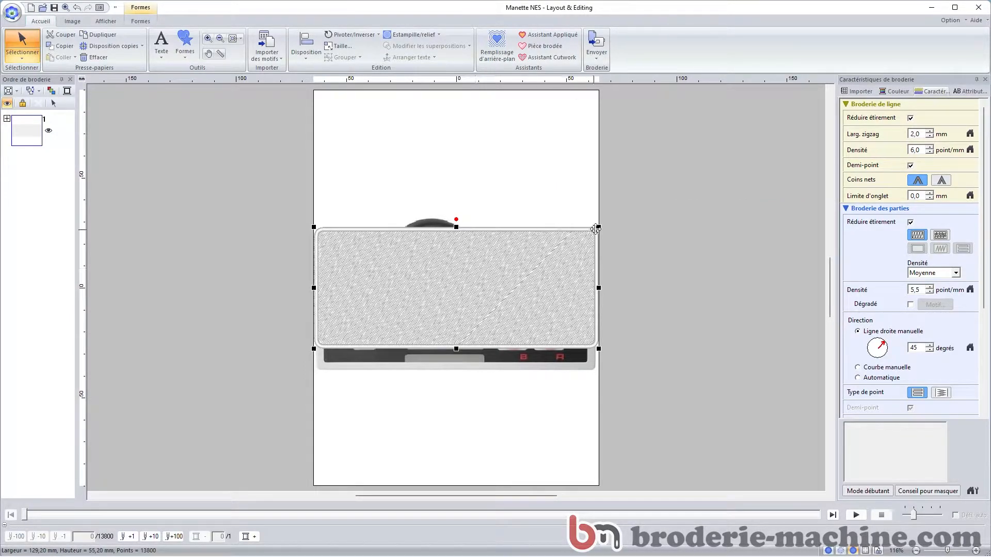
Step: Scale the white rectangle down proportionally to about 120 by 51.5 mm and recentre it in the hoop
{"action": "left_click_drag", "start_coordinate": [599, 227], "coordinate": [581, 236]}
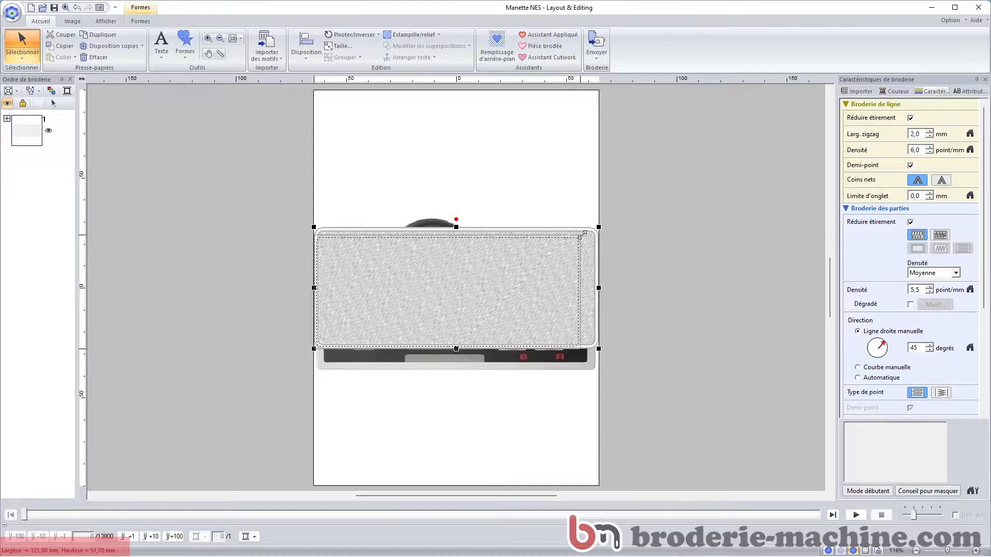
{"action": "left_click_drag", "start_coordinate": [582, 235], "coordinate": [579, 235]}
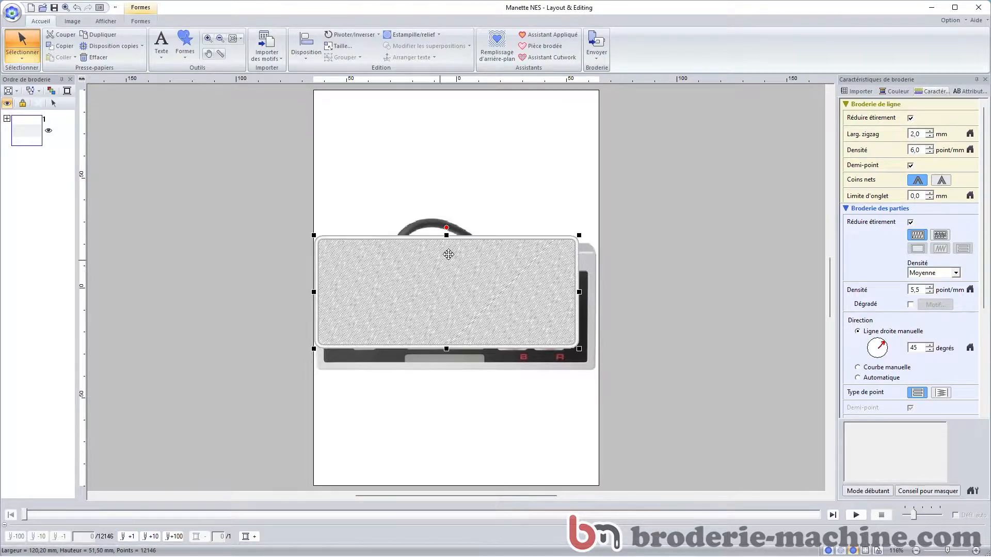
{"action": "key", "text": "ctrl+m"}
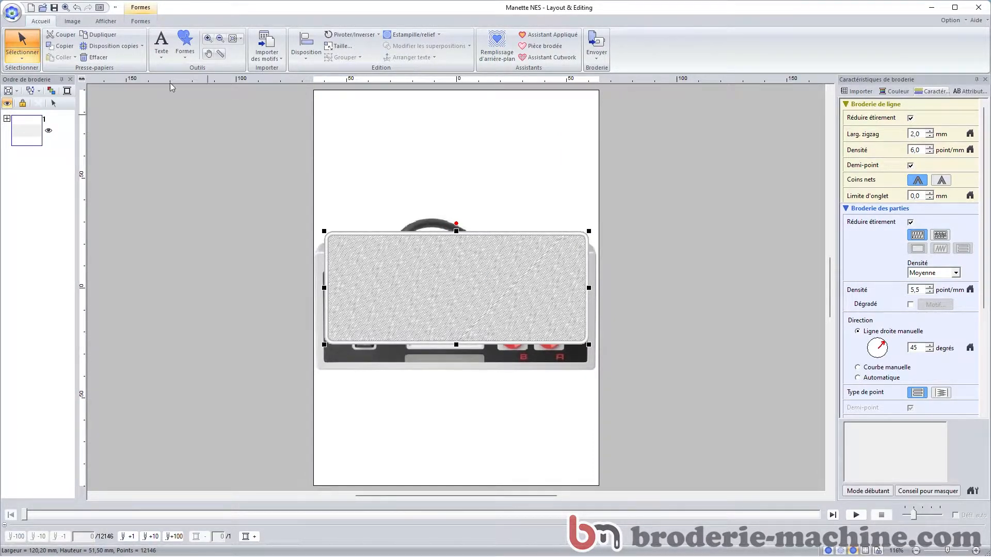
Step: Resize the background image to about 120.5 mm square and align the controller's front face with the white rectangle
{"action": "left_click", "coordinate": [74, 23]}
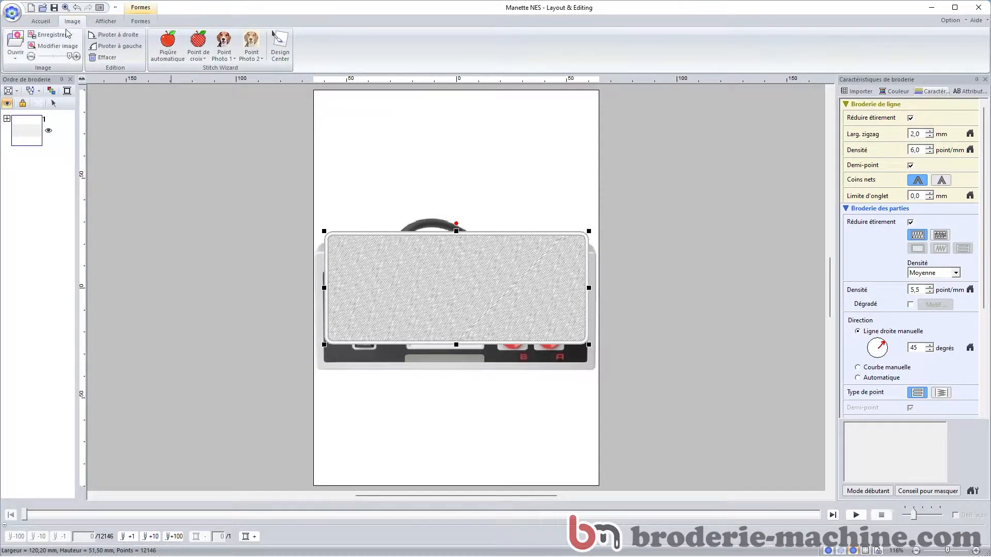
{"action": "left_click", "coordinate": [46, 49]}
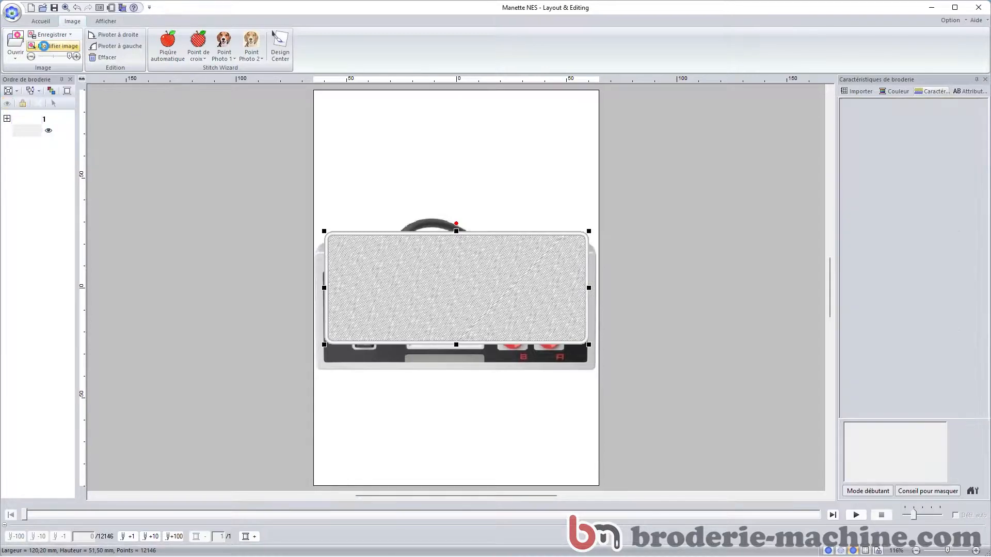
{"action": "left_click_drag", "start_coordinate": [315, 154], "coordinate": [324, 159]}
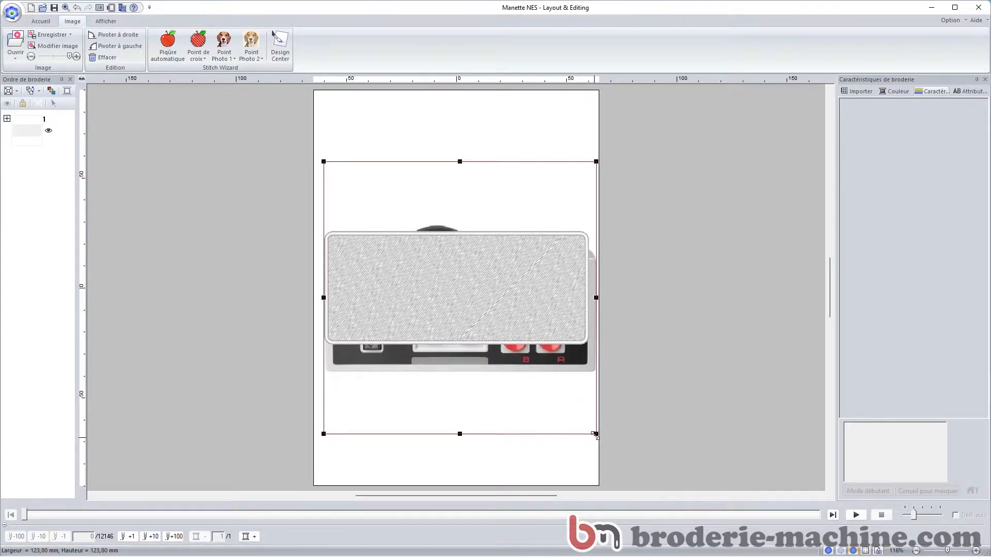
{"action": "left_click_drag", "start_coordinate": [595, 435], "coordinate": [590, 405]}
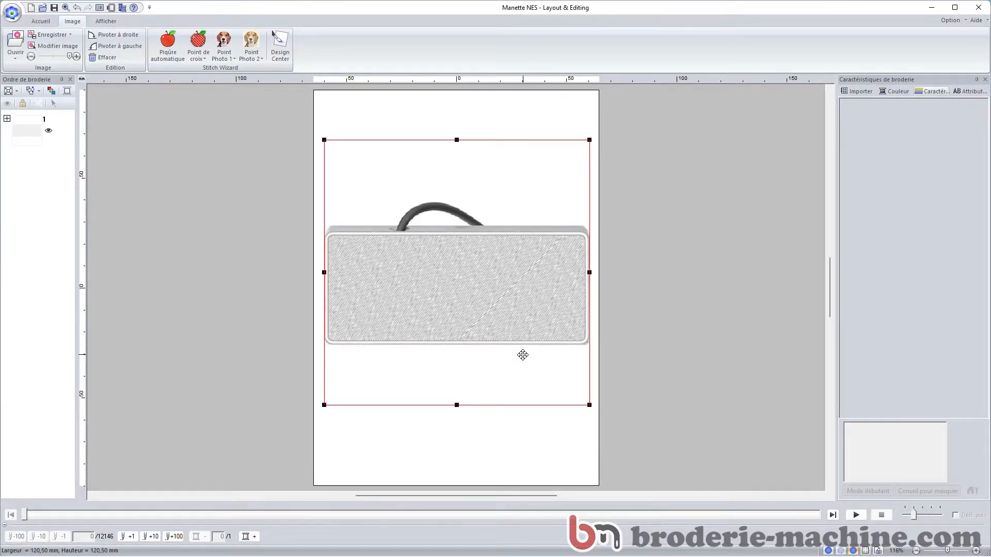
{"action": "left_click", "coordinate": [483, 108]}
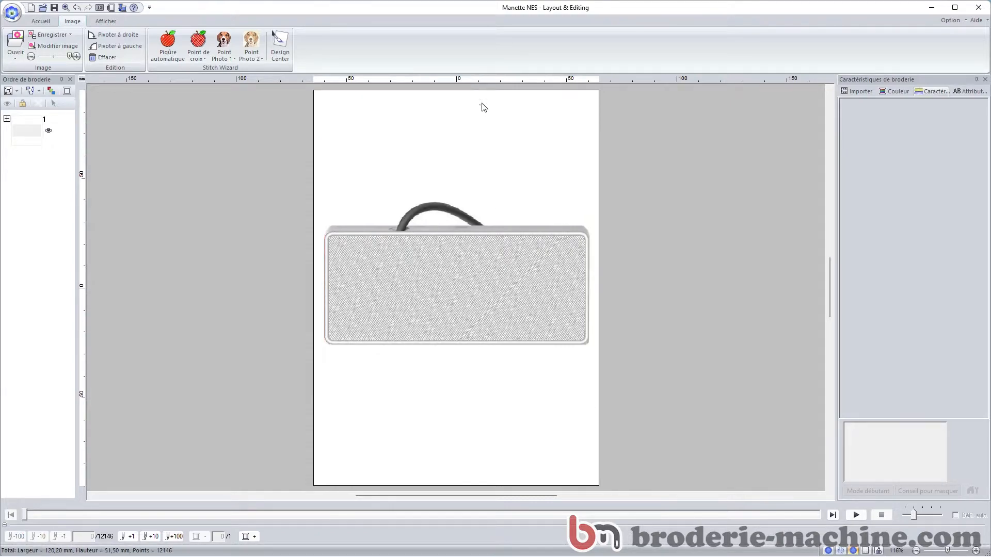
Step: Hide the white body rectangle to expose the controller in the background image
{"action": "left_click", "coordinate": [457, 293]}
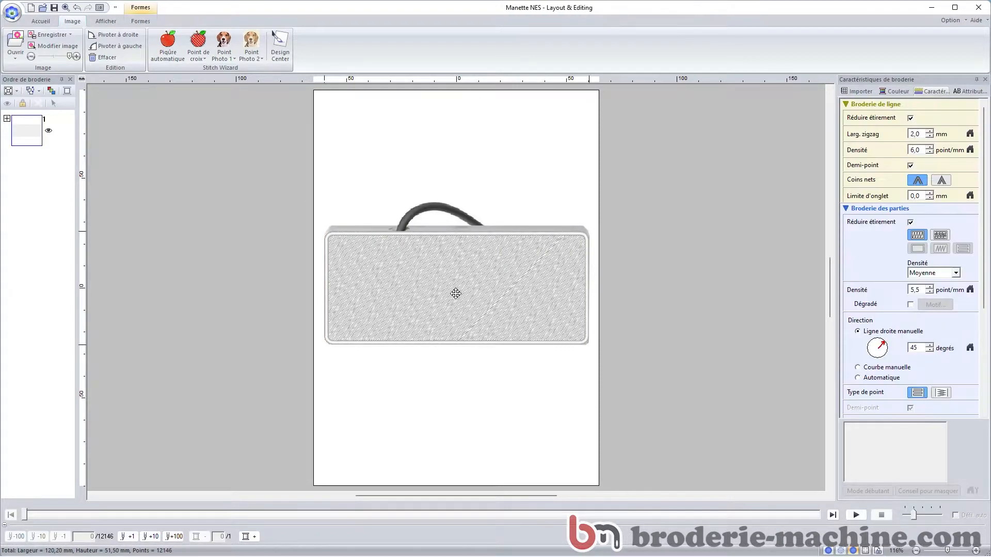
{"action": "left_click", "coordinate": [38, 23]}
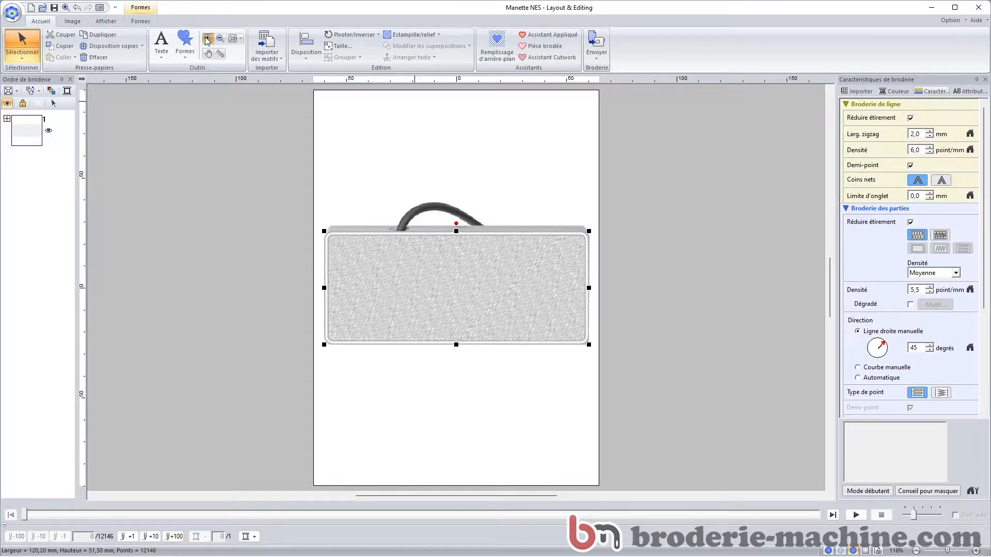
{"action": "left_click", "coordinate": [207, 39]}
{"action": "left_click", "coordinate": [455, 283]}
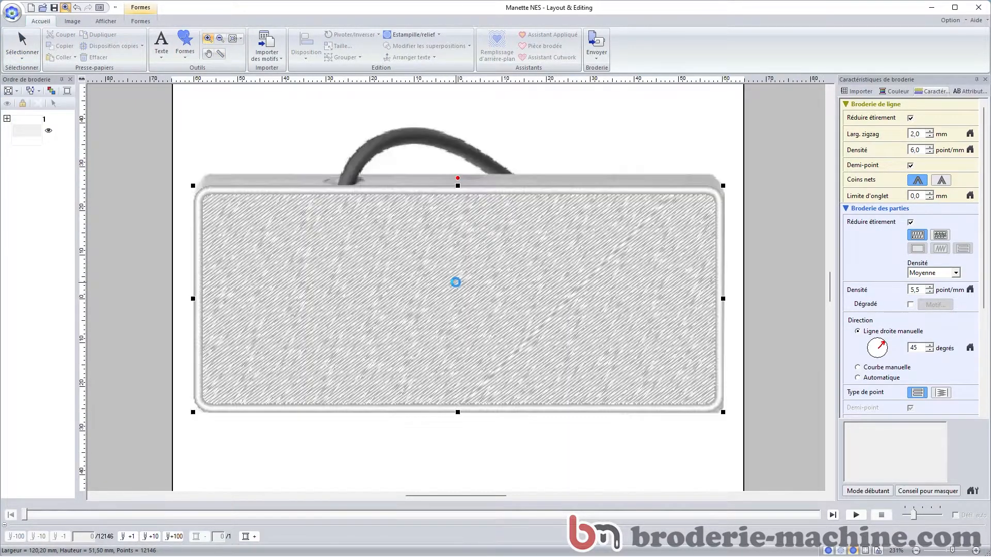
{"action": "left_click", "coordinate": [26, 130]}
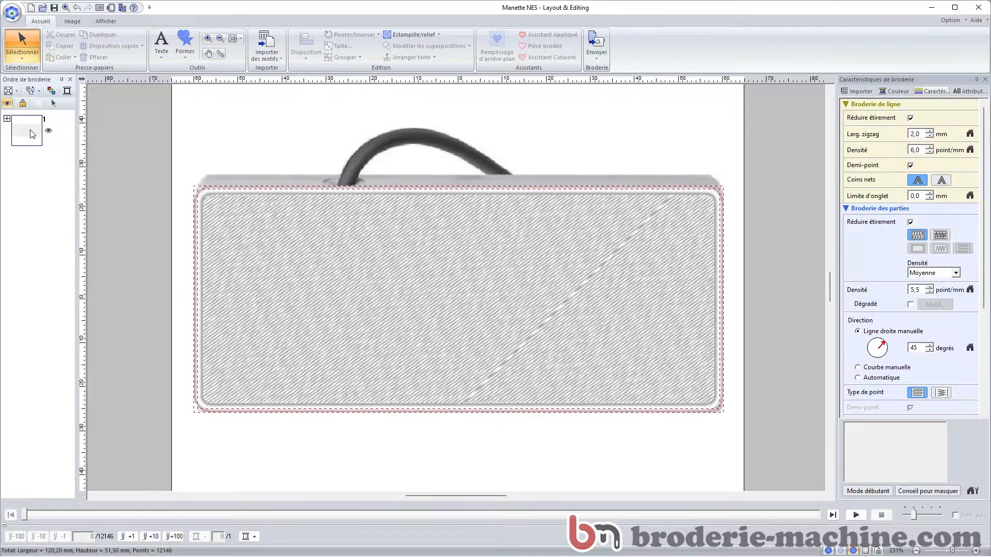
{"action": "left_click", "coordinate": [7, 105]}
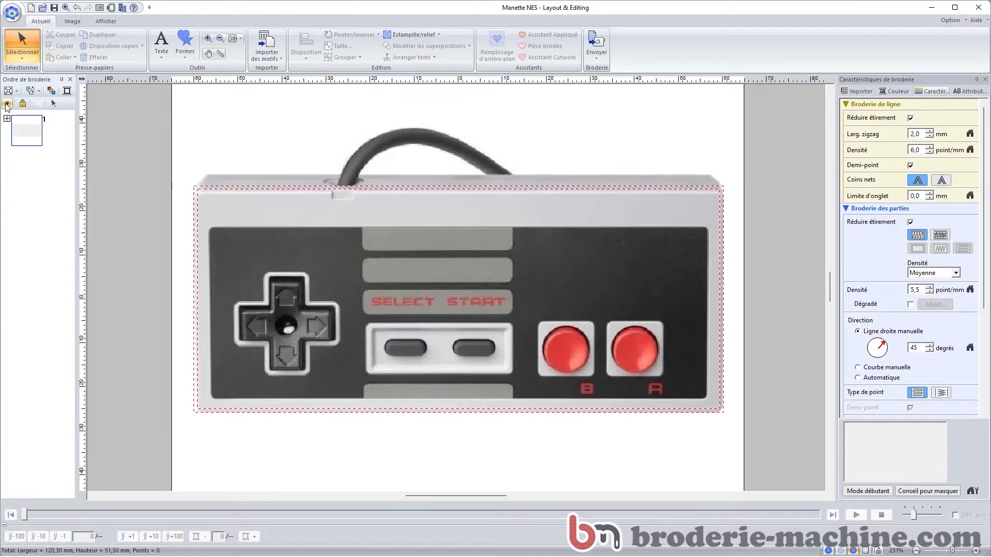
Step: Draw a rounded rectangle with a smaller corner radius, about 113 by 39 mm, over the controller's dark front panel
{"action": "left_click", "coordinate": [187, 58]}
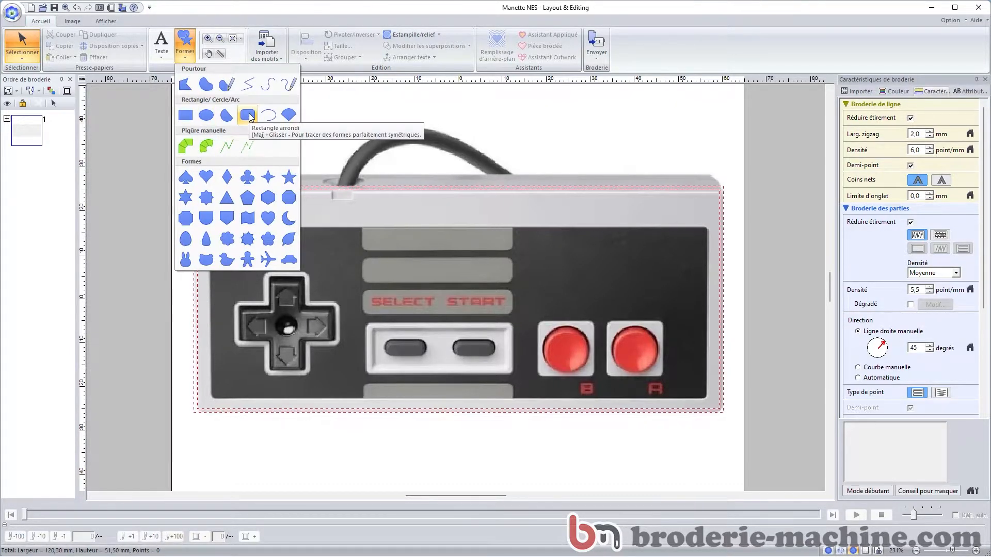
{"action": "left_click", "coordinate": [249, 115]}
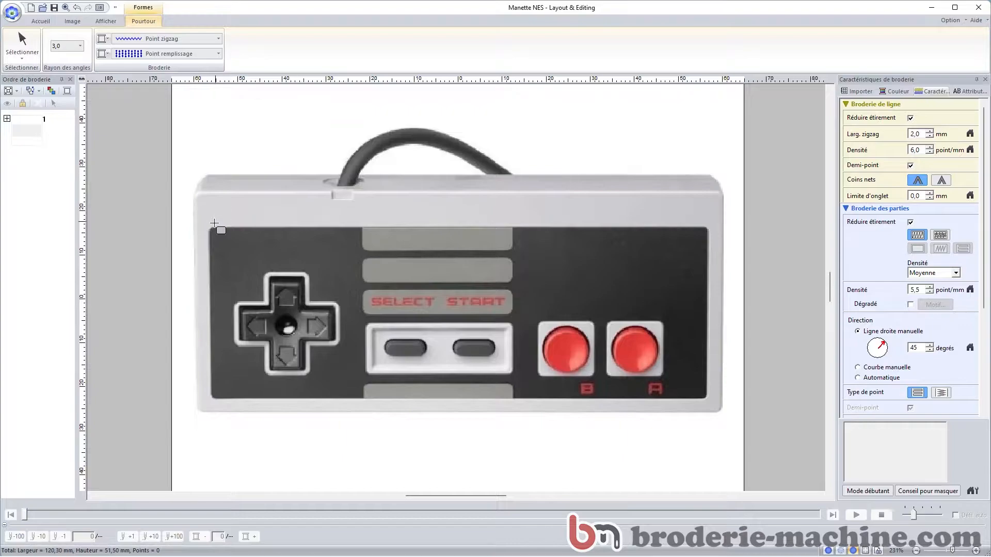
{"action": "double_click", "coordinate": [60, 45]}
{"action": "type", "text": "1,"}
{"action": "mouse_move", "coordinate": [208, 227]}
{"action": "left_mouse_down"}
{"action": "mouse_move", "coordinate": [421, 316]}
{"action": "mouse_move", "coordinate": [707, 399]}
{"action": "left_mouse_up"}
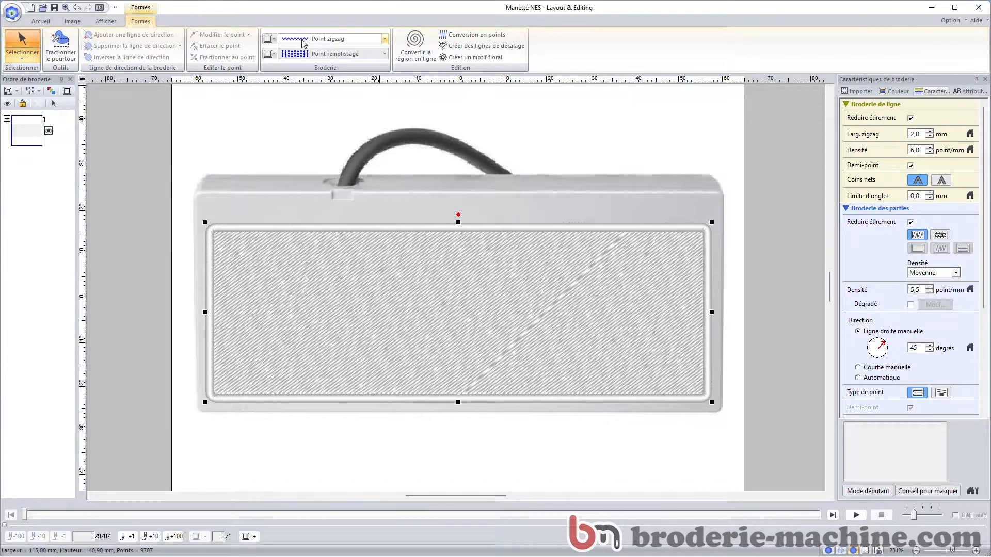
Step: Set the front panel rectangle's outline to not sewn (Non cousu) and its fill stitch to dark grey thread
{"action": "left_click", "coordinate": [386, 39]}
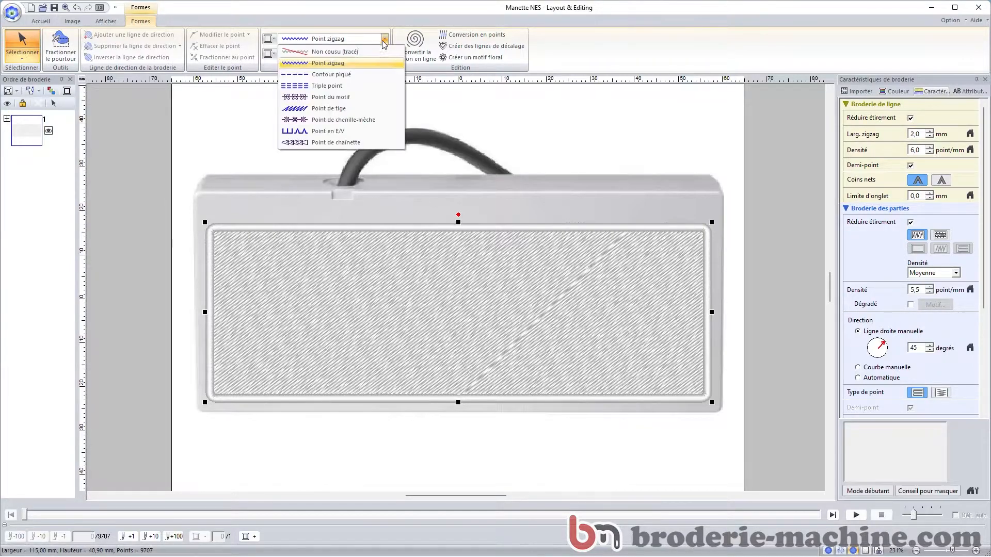
{"action": "left_click", "coordinate": [341, 52]}
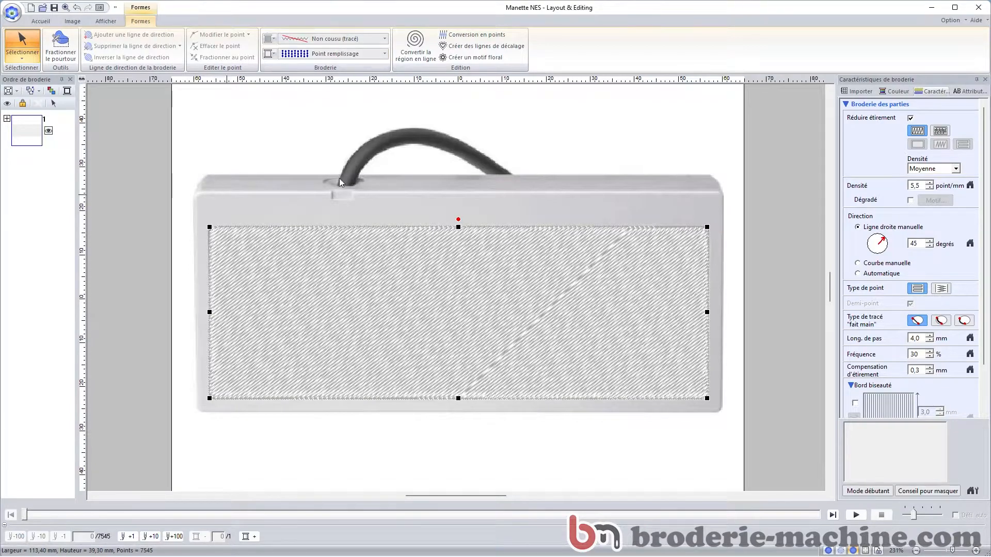
{"action": "left_click", "coordinate": [274, 55]}
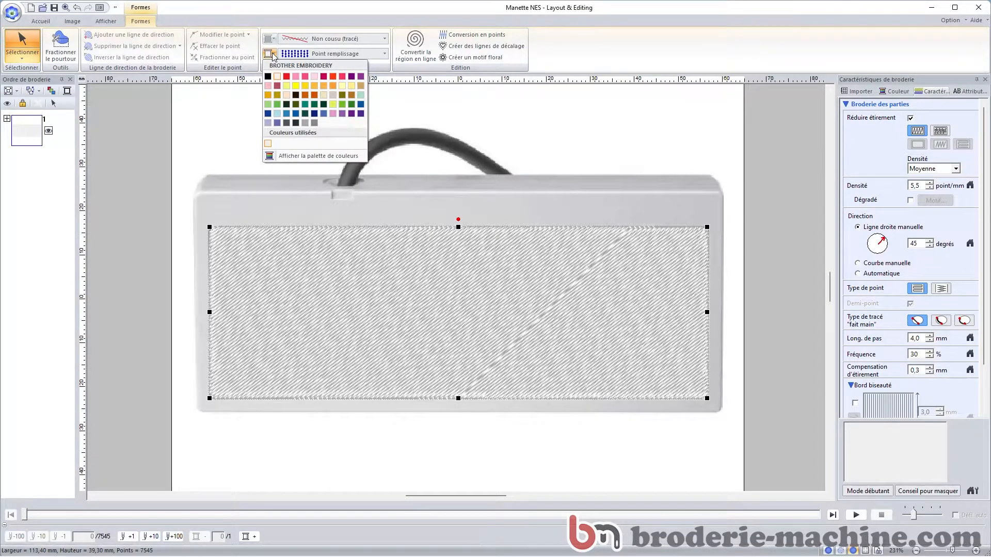
{"action": "left_click", "coordinate": [314, 124]}
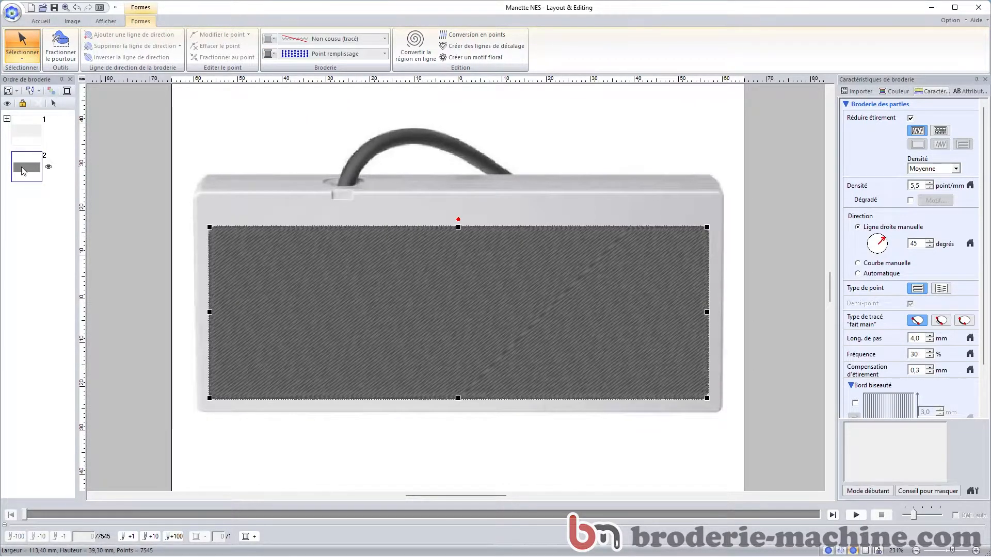
Step: Show the white body rectangle again and check the stitching beneath the dark panel by moving the panel and undoing the move
{"action": "left_click", "coordinate": [24, 130]}
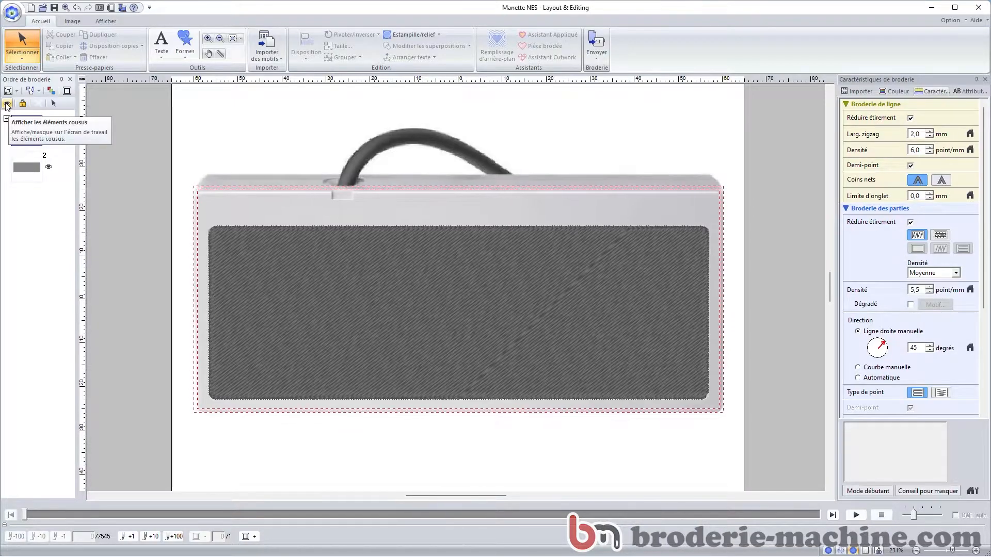
{"action": "left_click", "coordinate": [7, 104]}
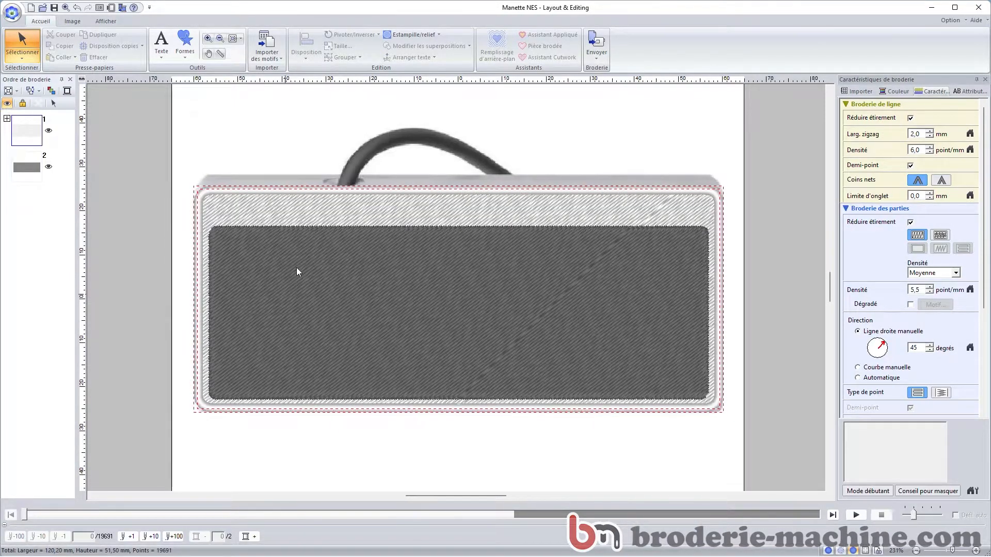
{"action": "left_click_drag", "start_coordinate": [396, 292], "coordinate": [409, 336]}
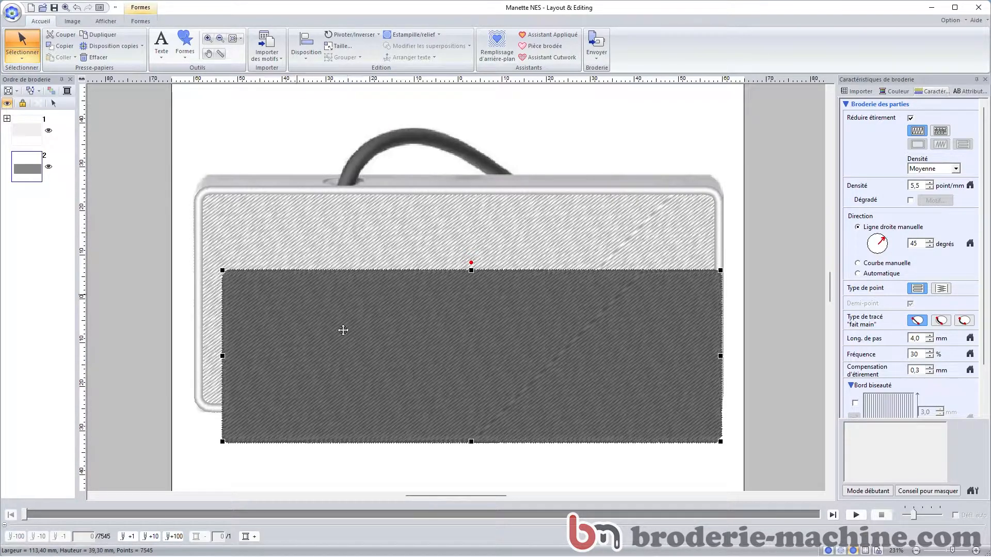
{"action": "key", "text": "ctrl+z"}
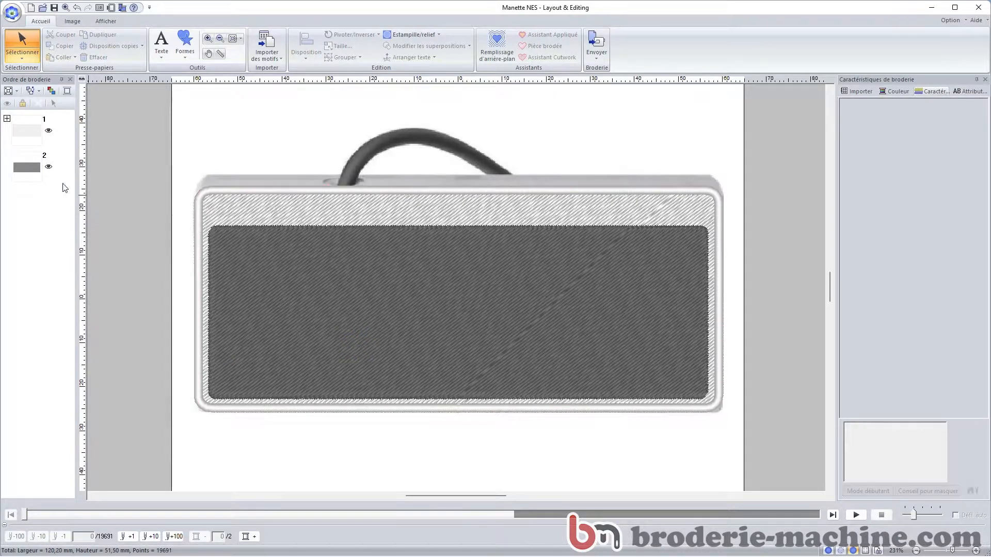
Step: Select the white body and the dark front panel and remove the body stitching where they overlap (Supprimer la superposition)
{"action": "left_click_drag", "start_coordinate": [54, 189], "coordinate": [11, 114]}
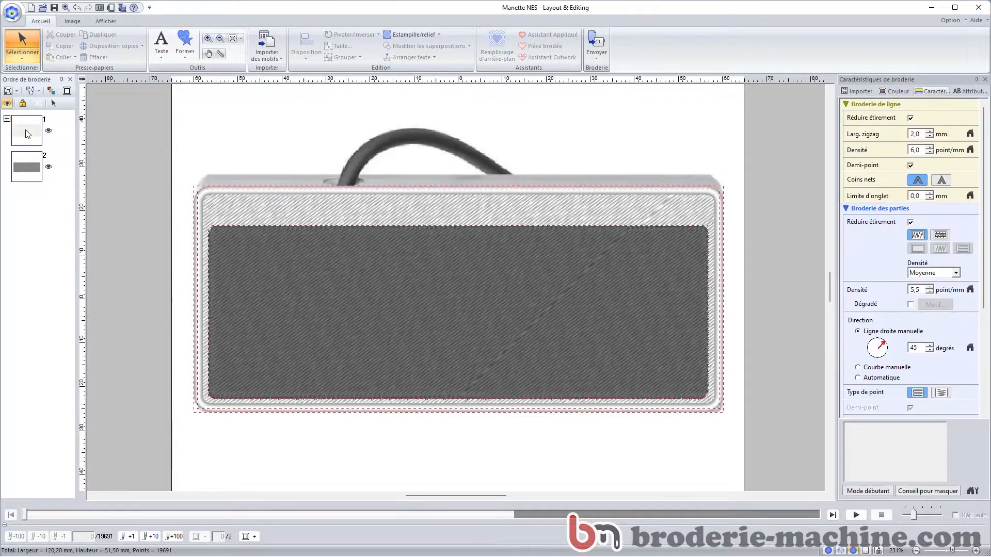
{"action": "right_click", "coordinate": [30, 166]}
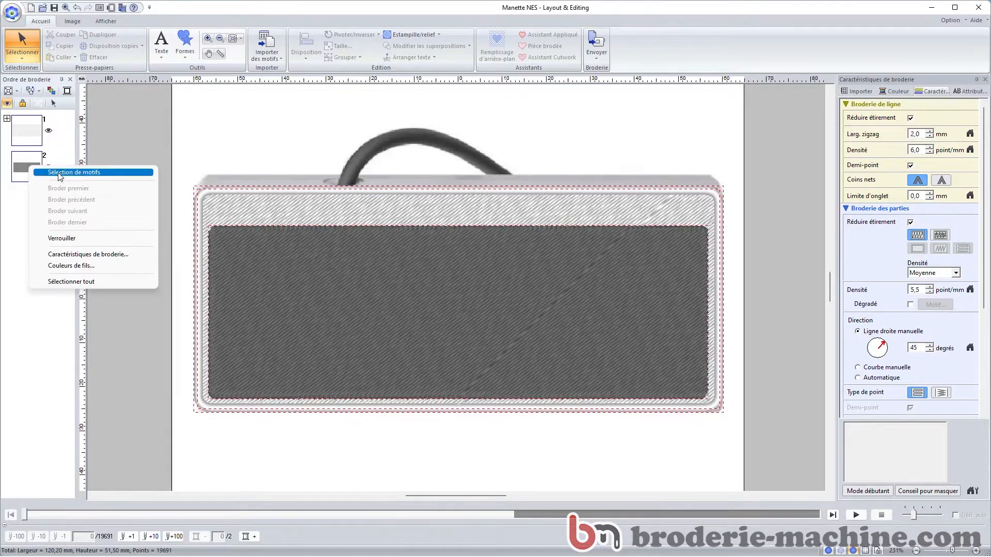
{"action": "left_click", "coordinate": [74, 173]}
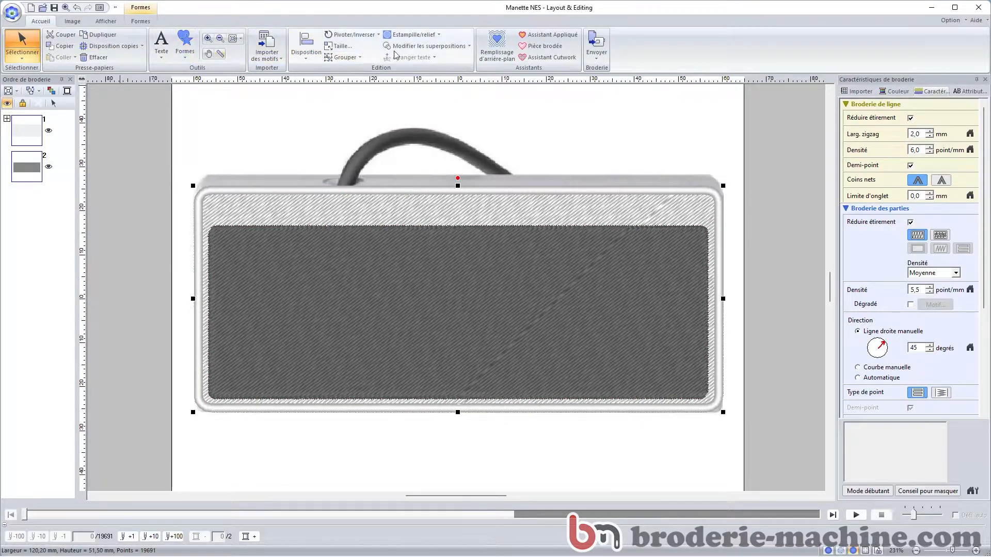
{"action": "left_click", "coordinate": [471, 48]}
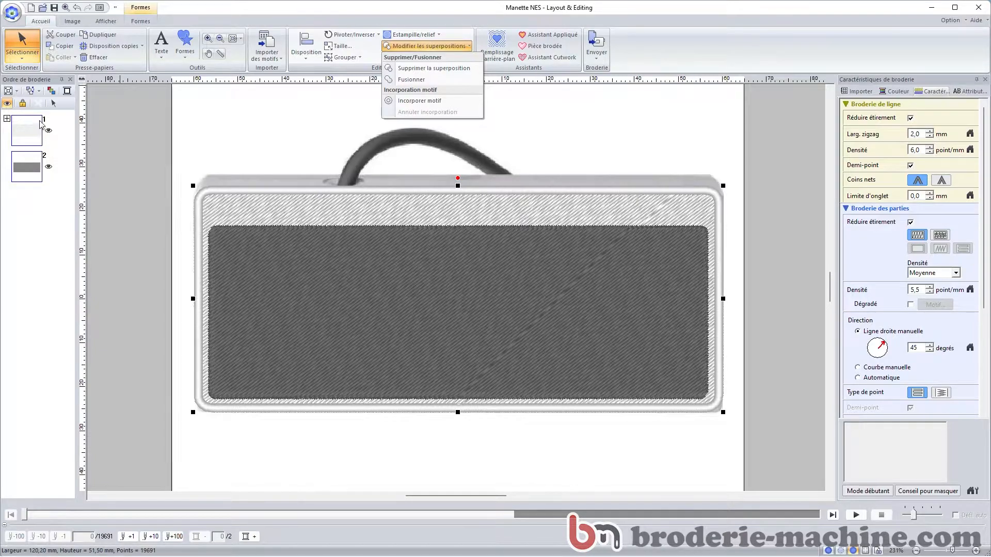
{"action": "left_click", "coordinate": [418, 68]}
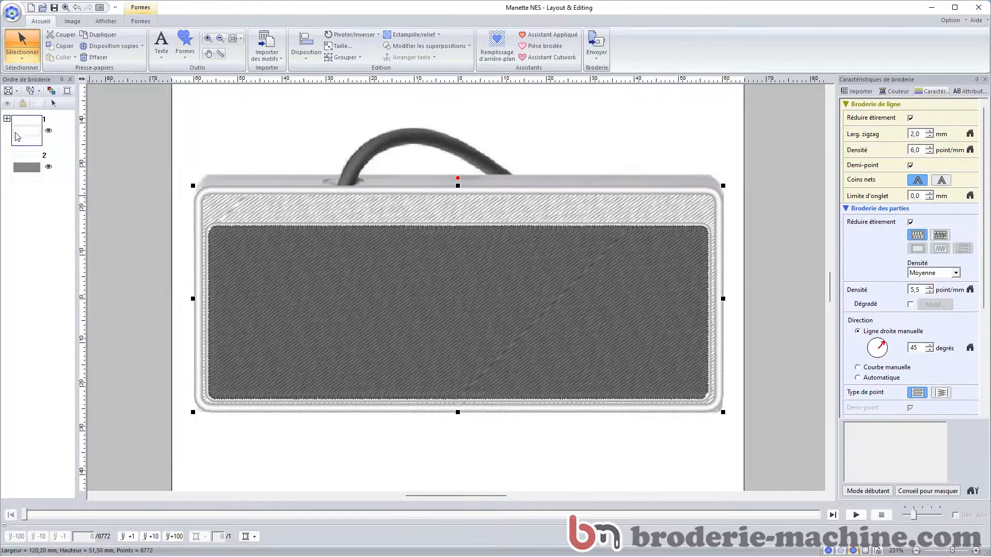
Step: Hide the dark front panel to inspect the cutout made in the white body beneath it
{"action": "left_click", "coordinate": [27, 173]}
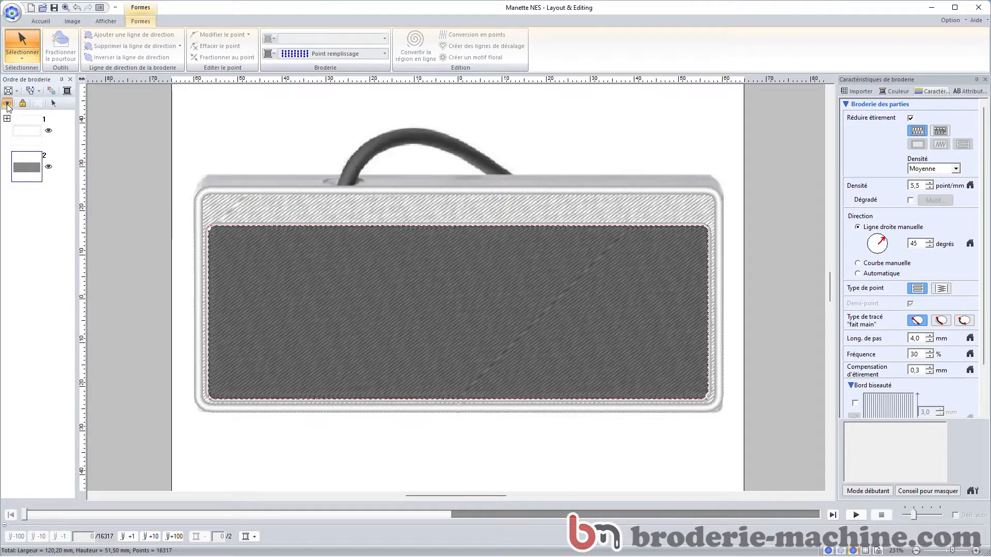
{"action": "left_click", "coordinate": [7, 104]}
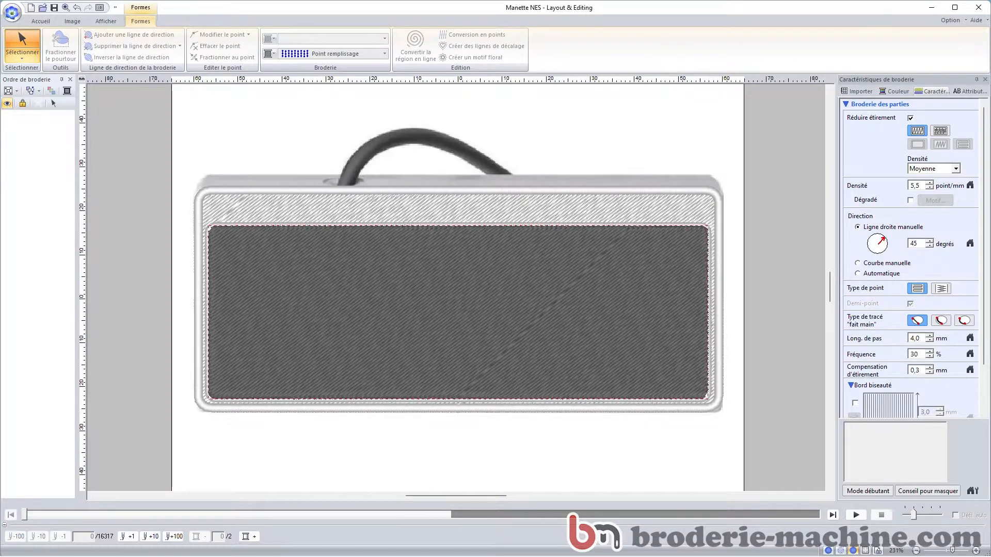
{"action": "left_click", "coordinate": [251, 173]}
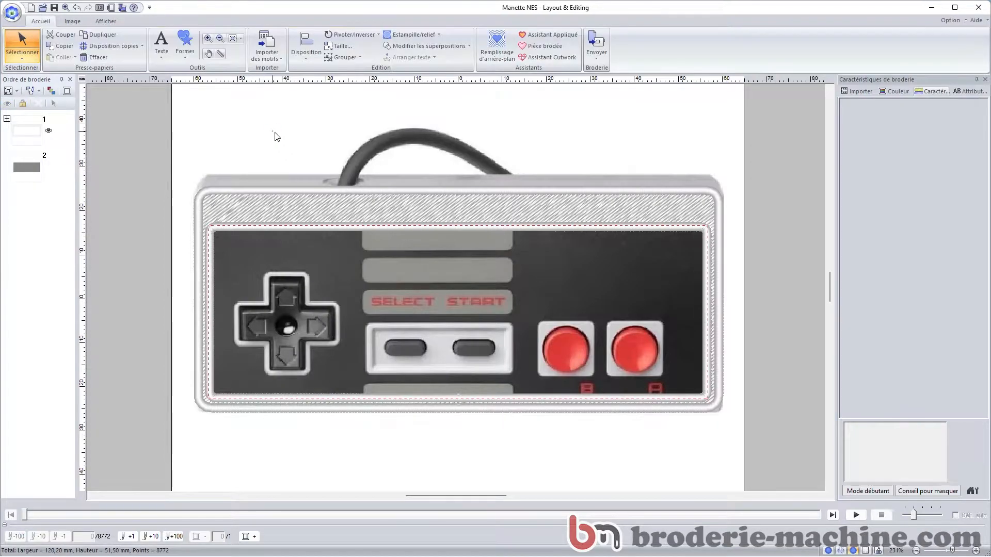
Step: Set the zigzag outline around the white body's inner cutout to not sewn (Non cousu)
{"action": "left_click", "coordinate": [314, 227]}
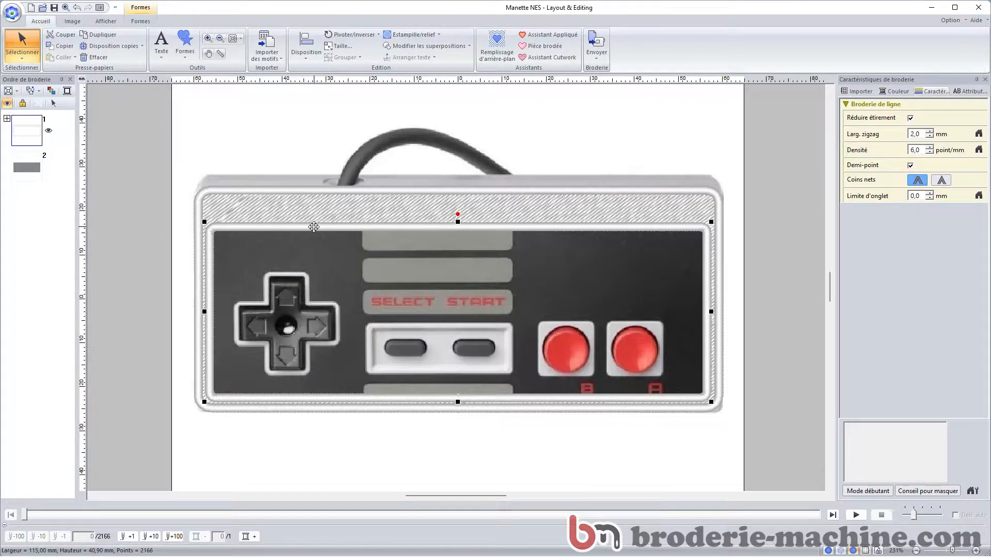
{"action": "left_click", "coordinate": [142, 21]}
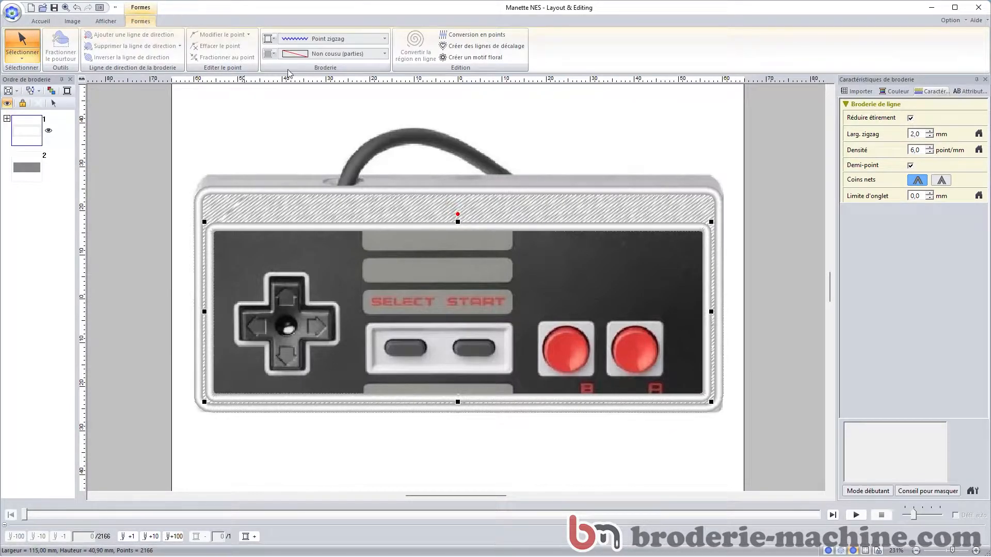
{"action": "left_click", "coordinate": [295, 42]}
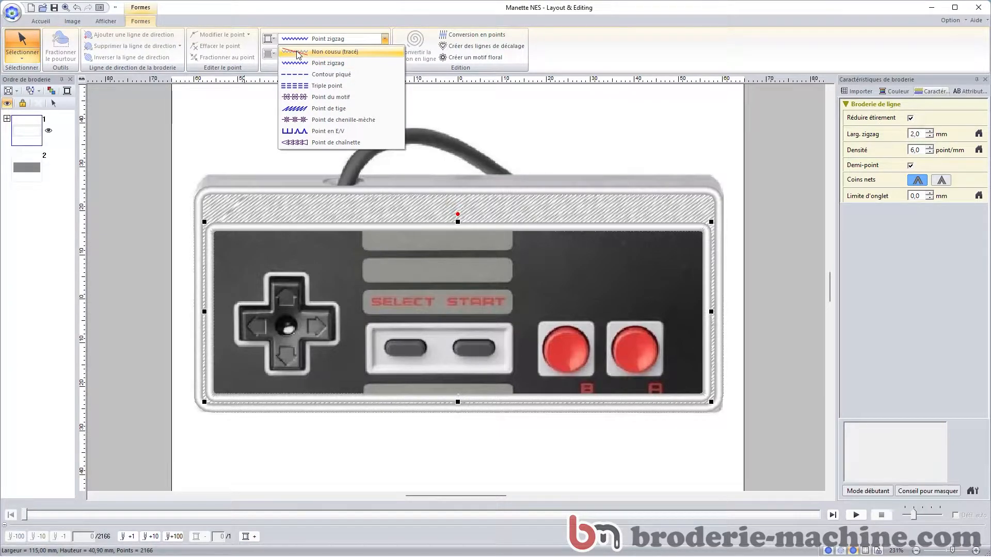
{"action": "left_click", "coordinate": [297, 53]}
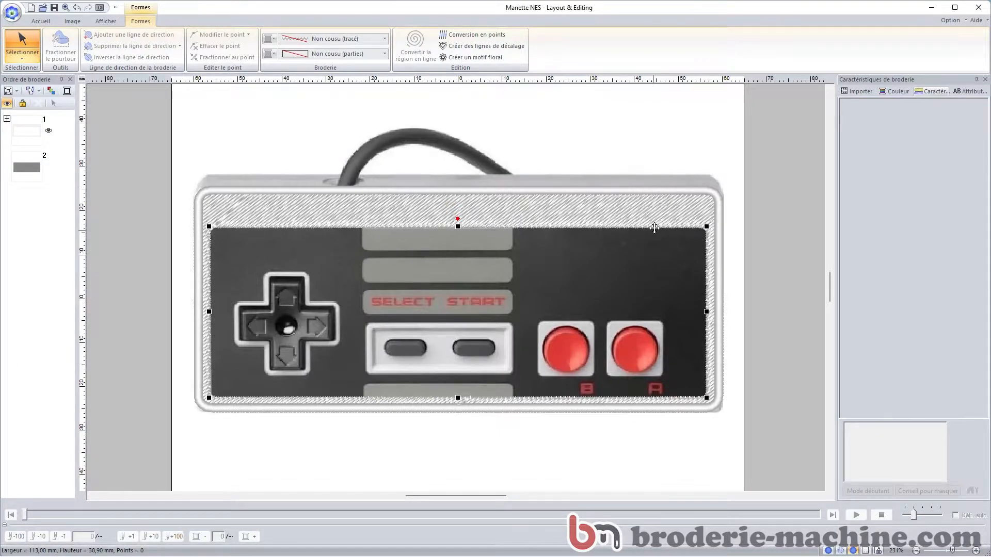
Step: Redisplay the dark front panel to check the layering, and hide both colour groups to expose the background image
{"action": "left_click", "coordinate": [30, 167]}
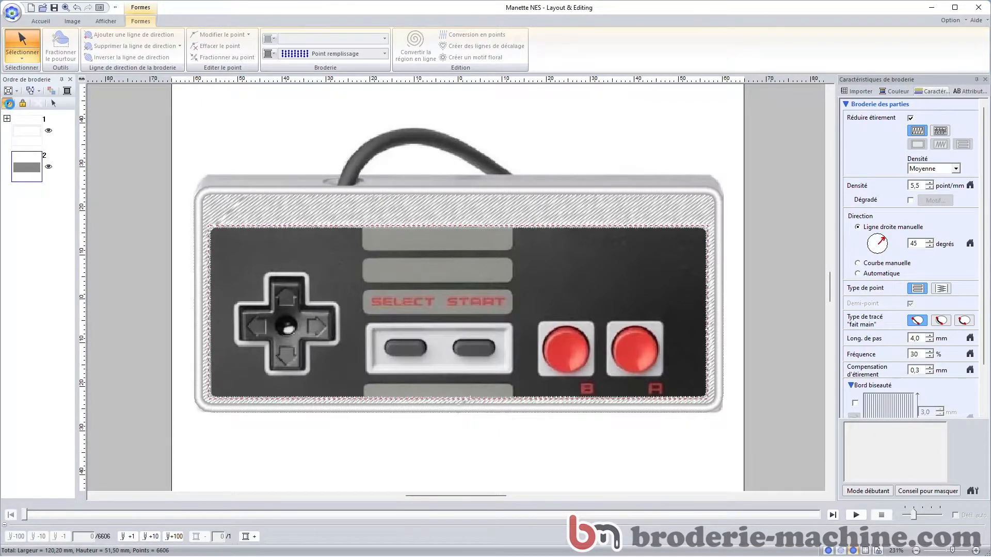
{"action": "left_click", "coordinate": [263, 99]}
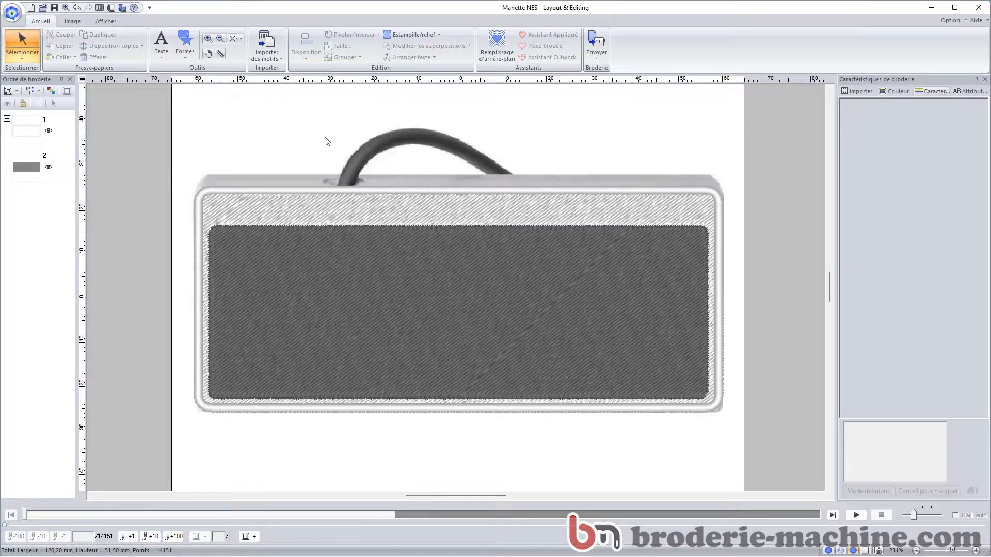
{"action": "key", "text": "ctrl+a"}
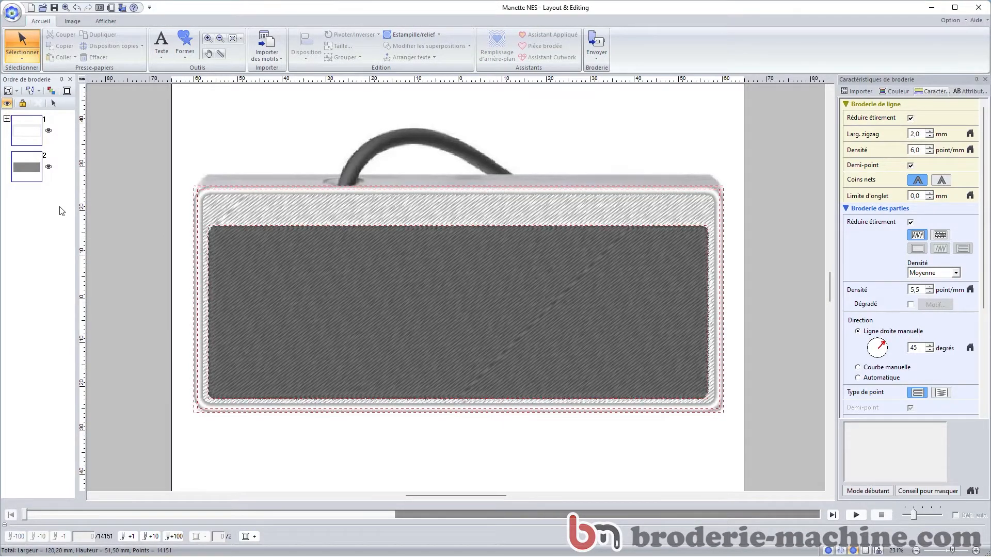
{"action": "left_click", "coordinate": [7, 103]}
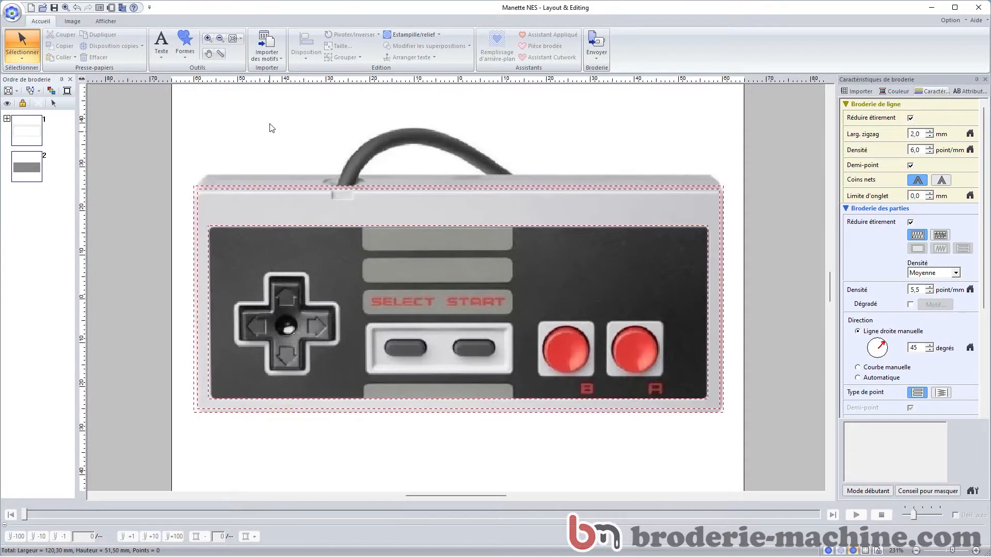
Step: Draw a rounded rectangle about 8 by 21.5 mm over the vertical arm of the directional cross
{"action": "left_click", "coordinate": [186, 55]}
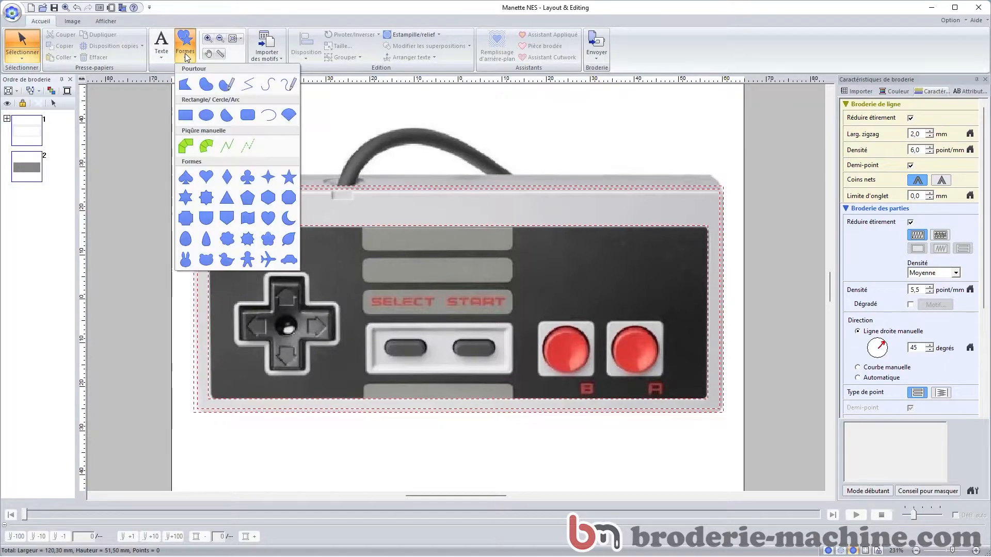
{"action": "left_click", "coordinate": [246, 116]}
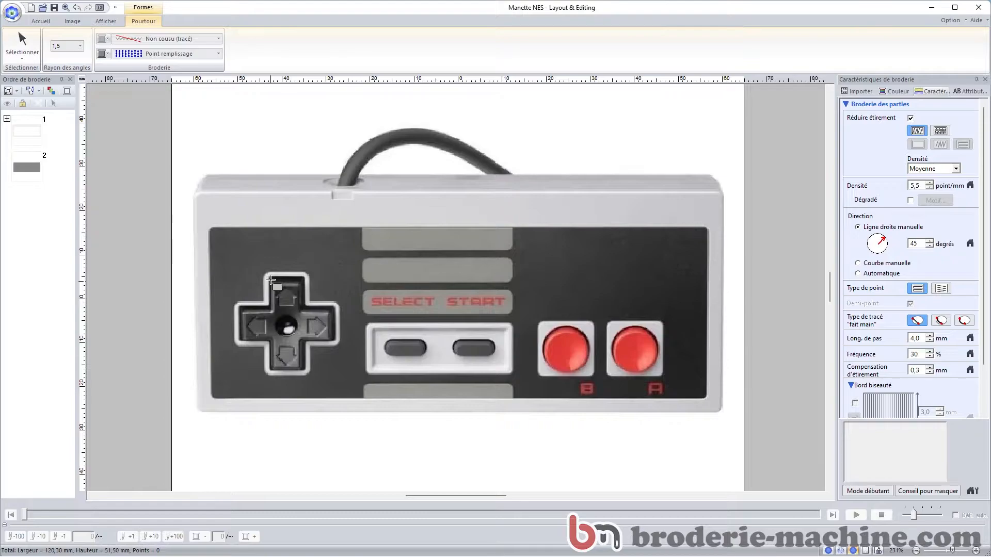
{"action": "left_click_drag", "start_coordinate": [269, 278], "coordinate": [304, 371]}
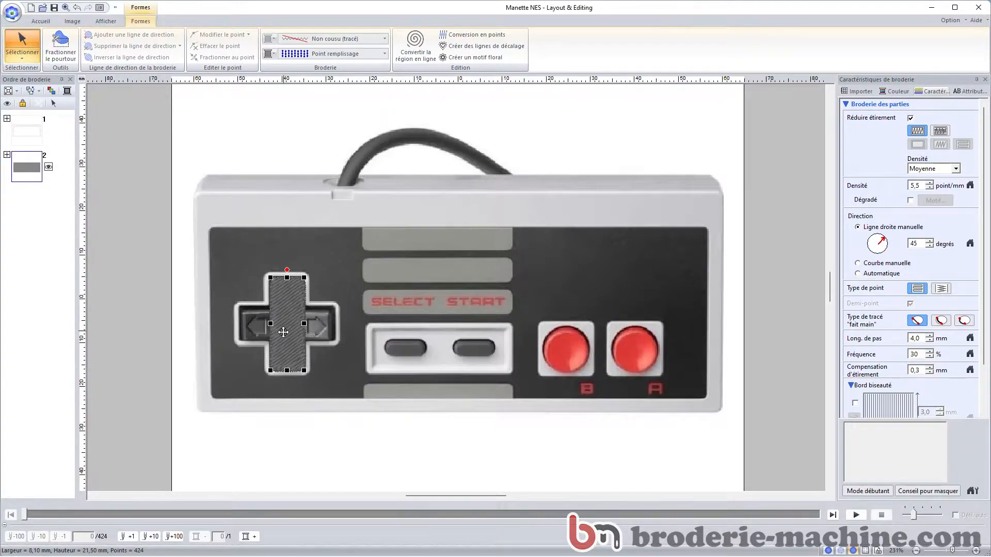
Step: Copy the vertical bar of the directional cross and paste the duplicate in place
{"action": "key", "text": "ctrl+c"}
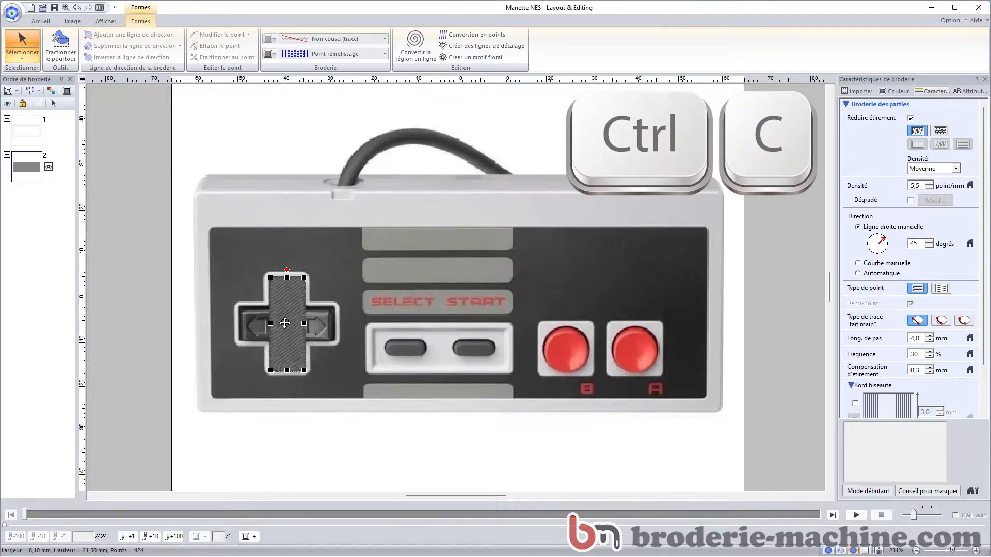
{"action": "key", "text": "ctrl+v"}
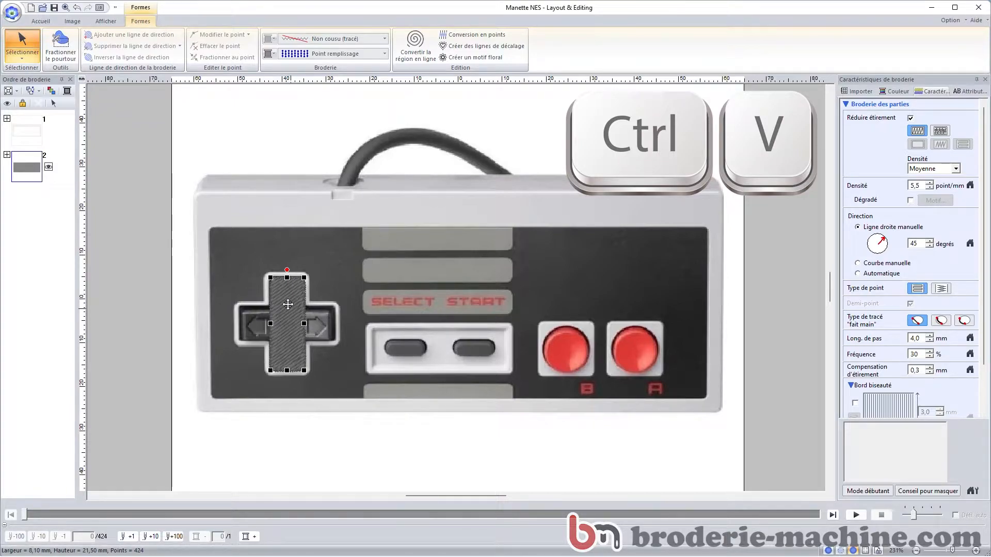
{"action": "right_click", "coordinate": [288, 305]}
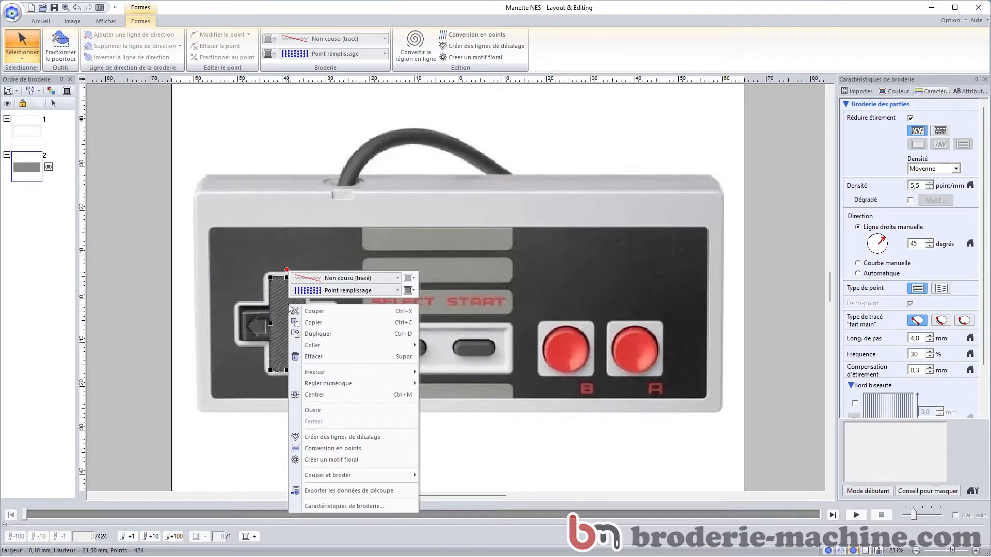
{"action": "left_click", "coordinate": [314, 322]}
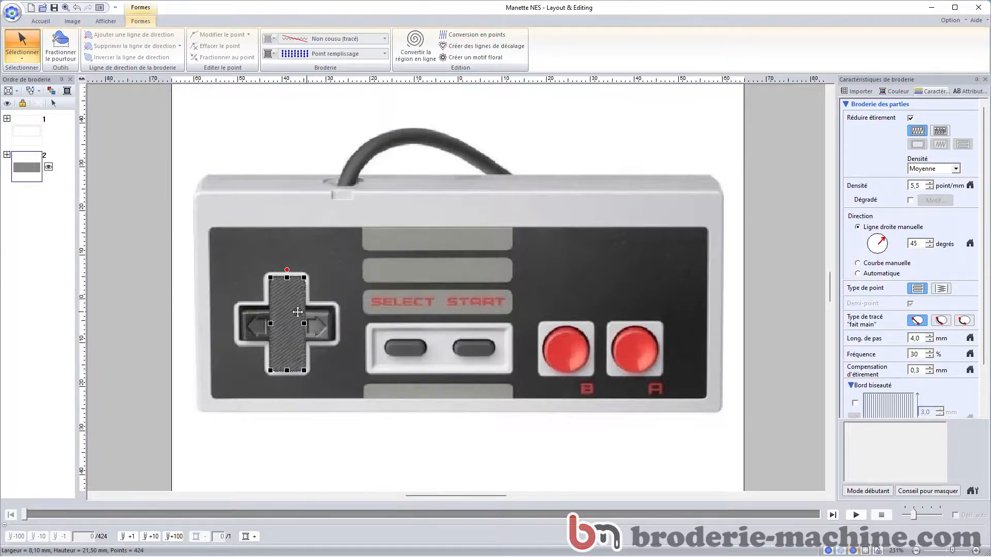
{"action": "right_click", "coordinate": [287, 312]}
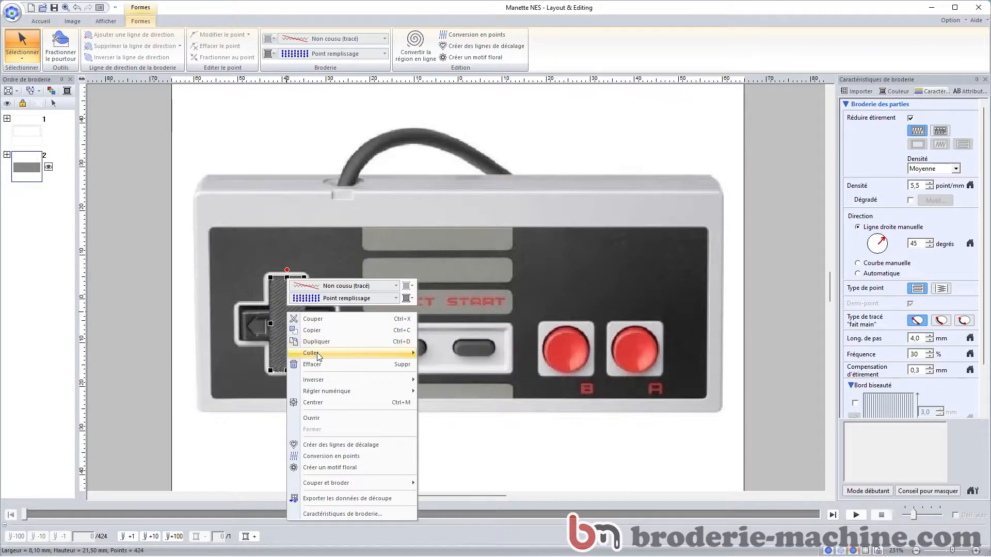
{"action": "mouse_move", "coordinate": [317, 353]}
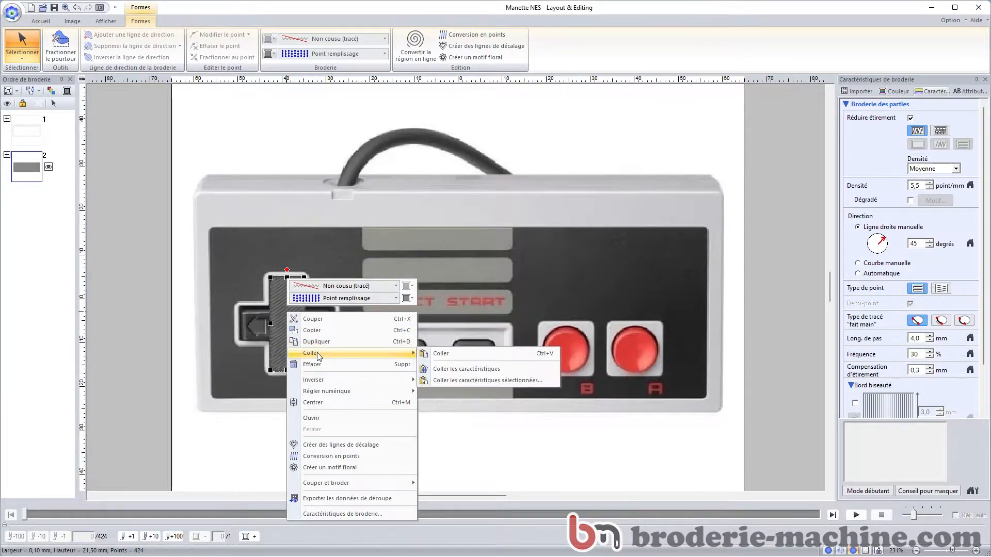
{"action": "left_click", "coordinate": [441, 354]}
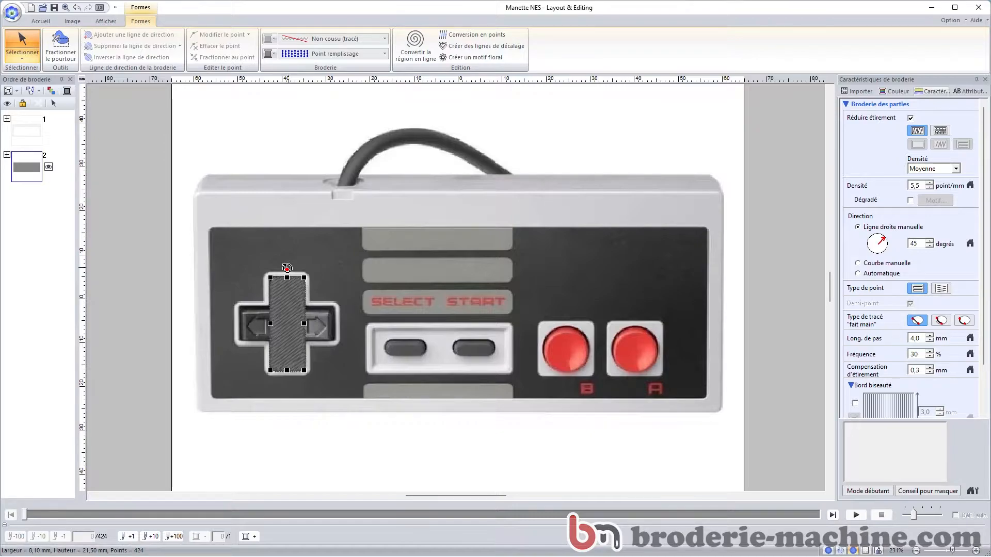
Step: Rotate the pasted bar to 270 degrees with angle snapping so it covers the cross's horizontal arm
{"action": "left_click_drag", "start_coordinate": [287, 268], "coordinate": [350, 325]}
{"action": "key", "text": "shift"}
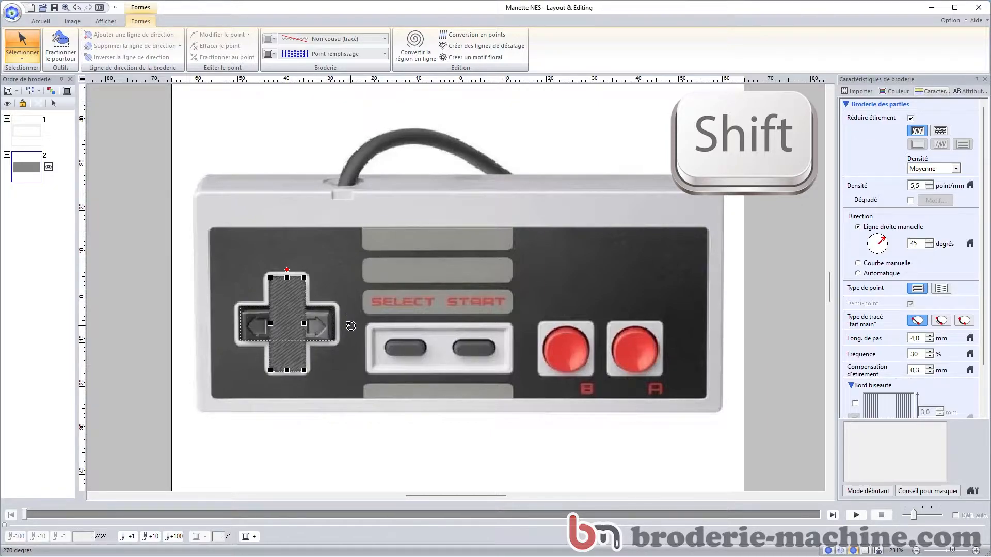
{"action": "left_click_drag", "start_coordinate": [351, 326], "coordinate": [351, 326]}
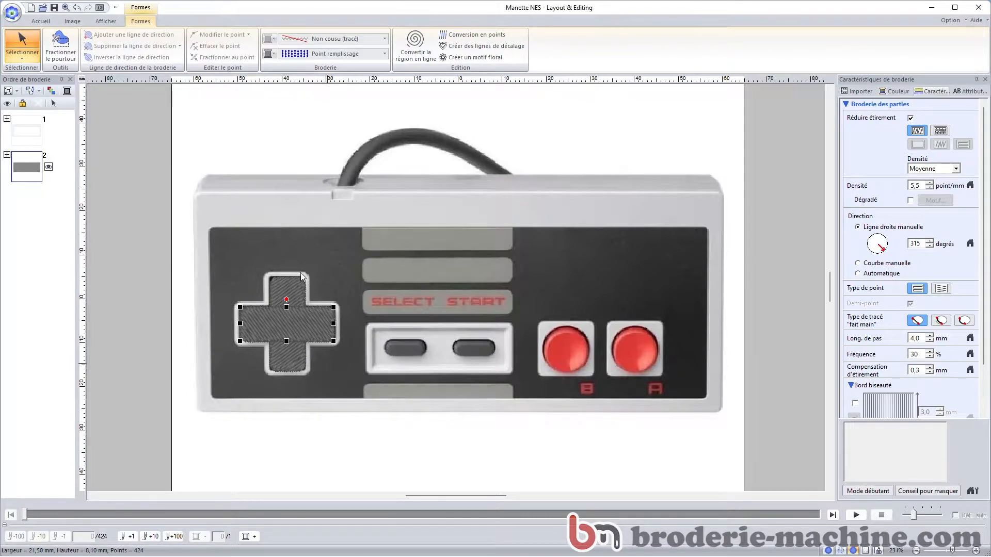
Step: Merge the vertical and horizontal bars of the directional cross into a single shape
{"action": "key", "text": "Escape"}
{"action": "left_click", "coordinate": [296, 318]}
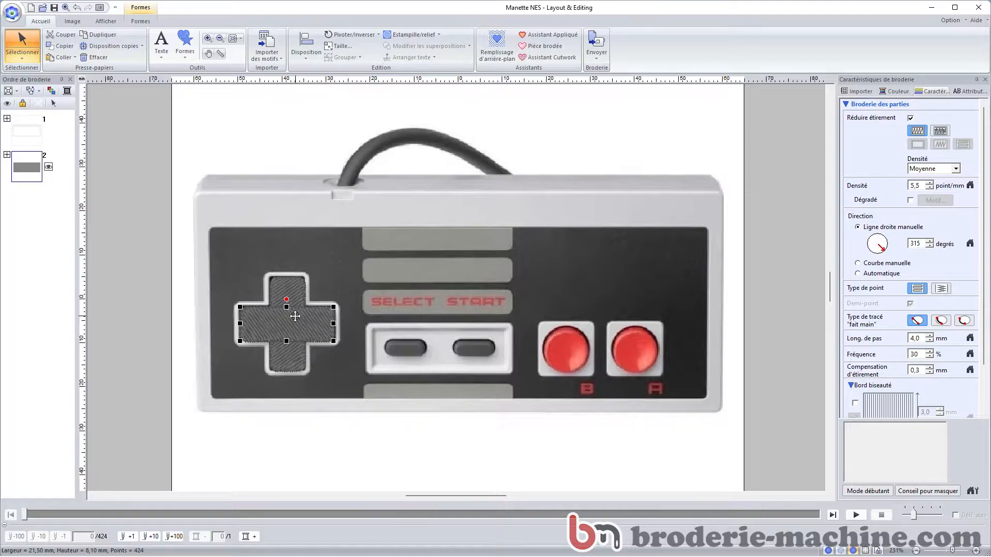
{"action": "key", "text": "ctrl"}
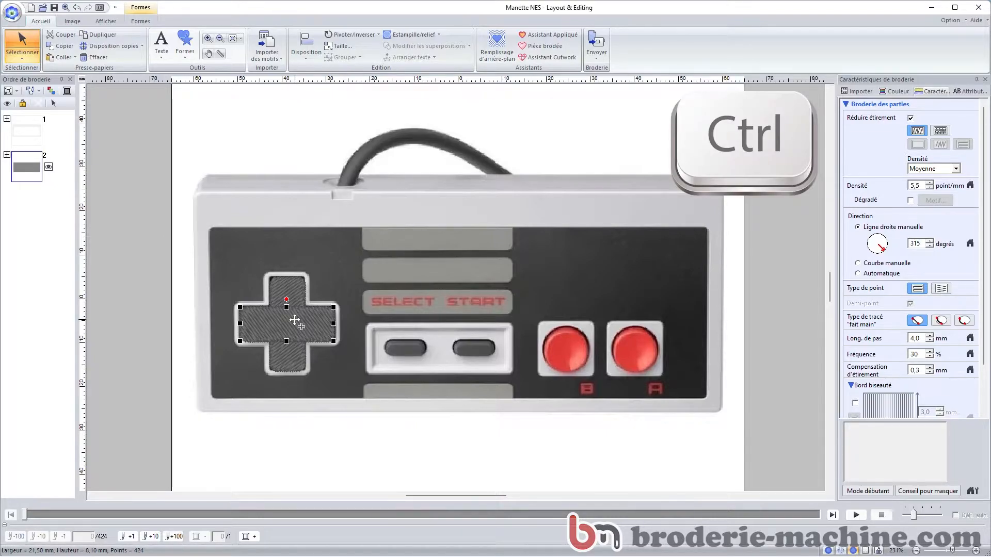
{"action": "left_click", "coordinate": [291, 290], "text": "ctrl"}
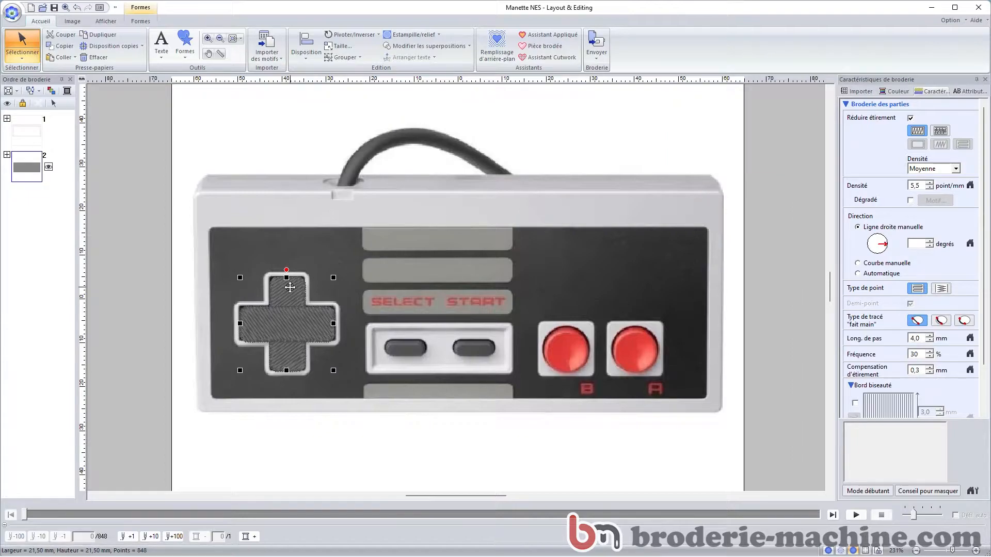
{"action": "left_click", "coordinate": [208, 38]}
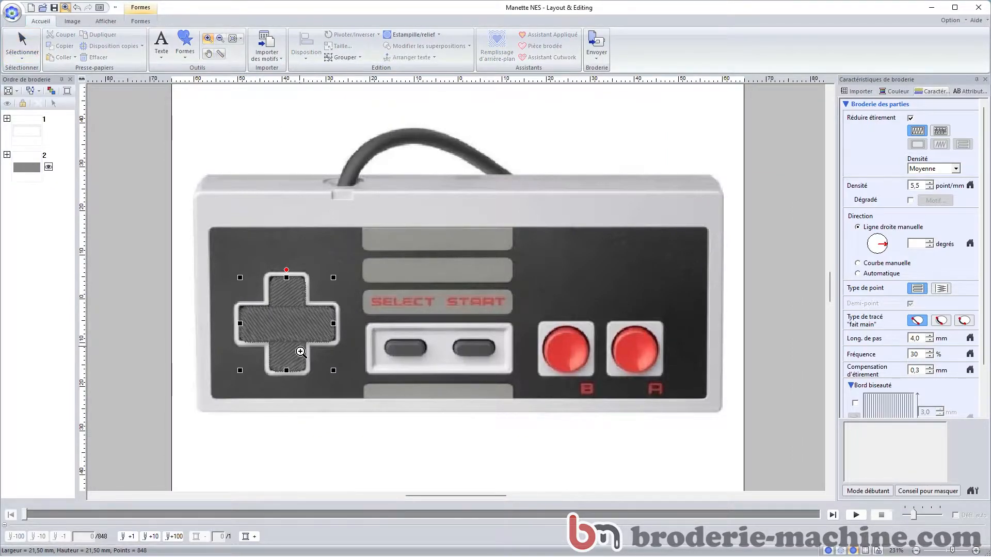
{"action": "left_click", "coordinate": [292, 324]}
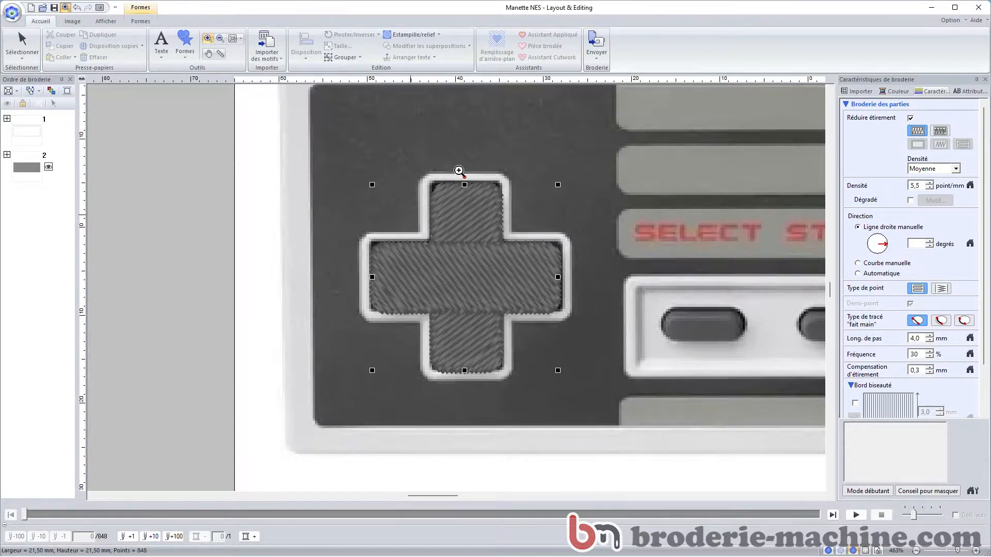
{"action": "right_click", "coordinate": [466, 274]}
{"action": "left_click", "coordinate": [460, 290]}
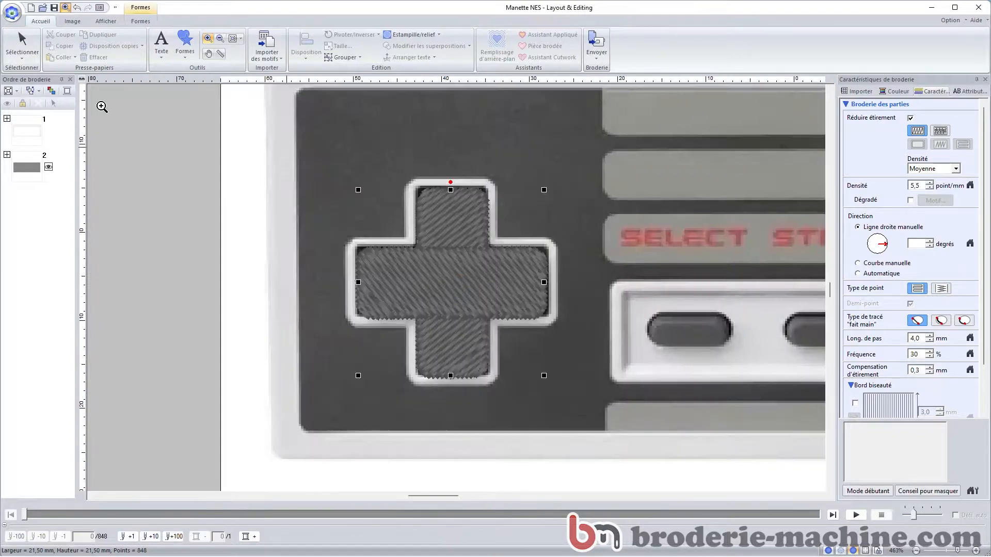
{"action": "left_click", "coordinate": [22, 46]}
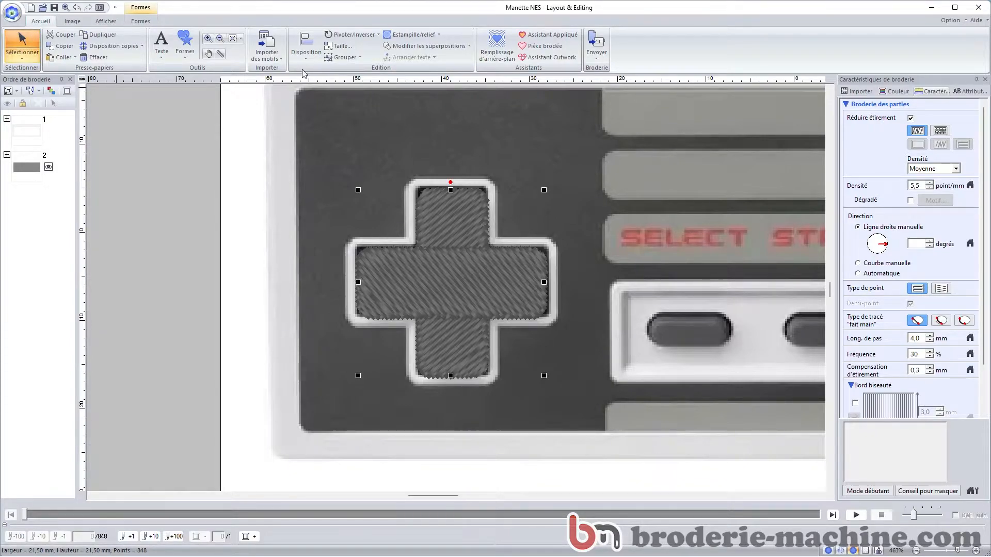
{"action": "left_click", "coordinate": [419, 49]}
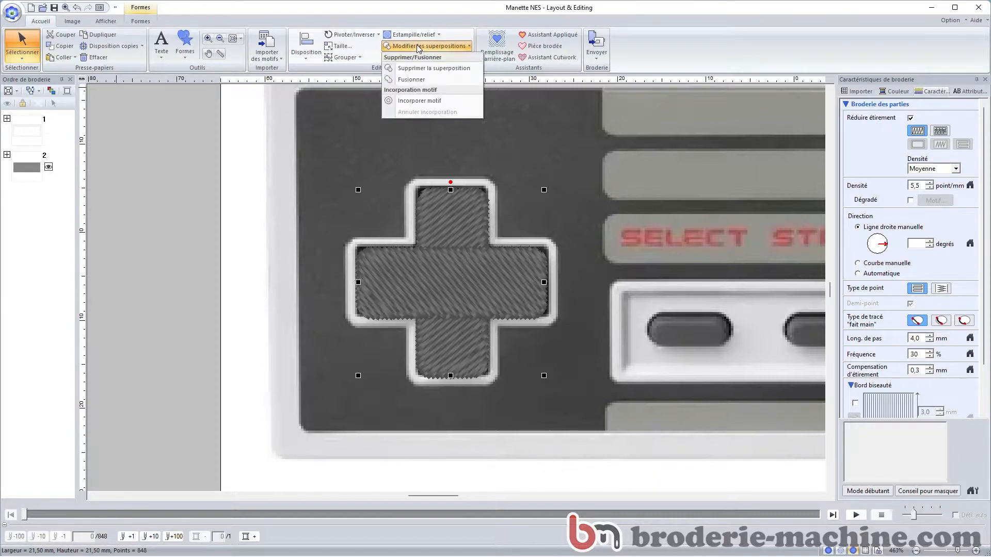
{"action": "left_click", "coordinate": [419, 82]}
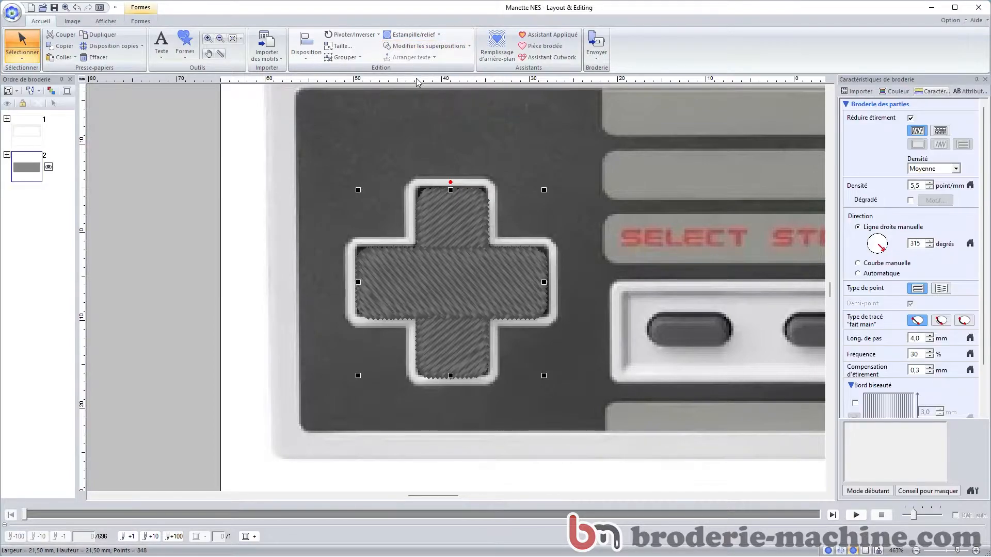
{"action": "left_click_drag", "start_coordinate": [455, 290], "coordinate": [277, 308]}
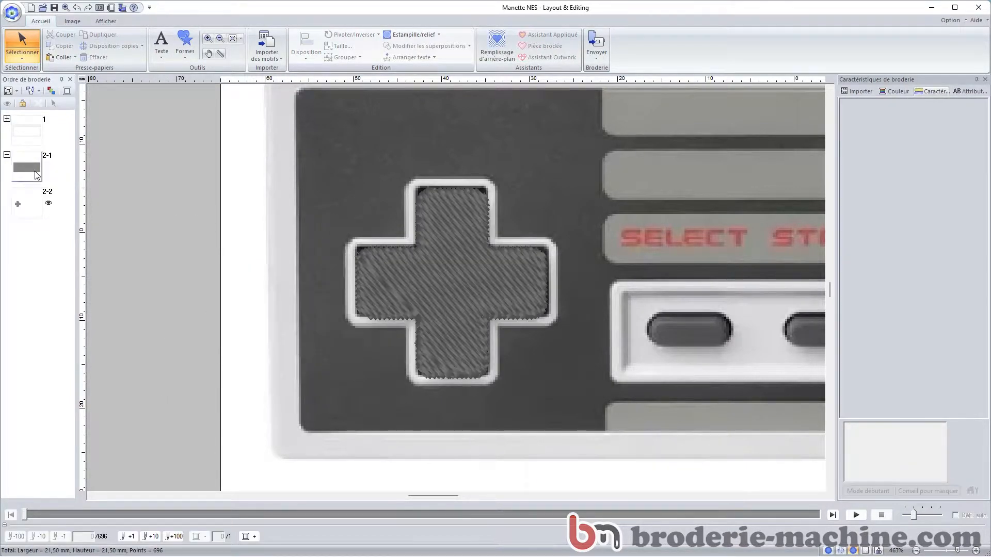
Step: Redisplay the dark front panel and remove its overlap beneath the directional cross, then move the cross aside as a check and undo the move
{"action": "left_click", "coordinate": [36, 175]}
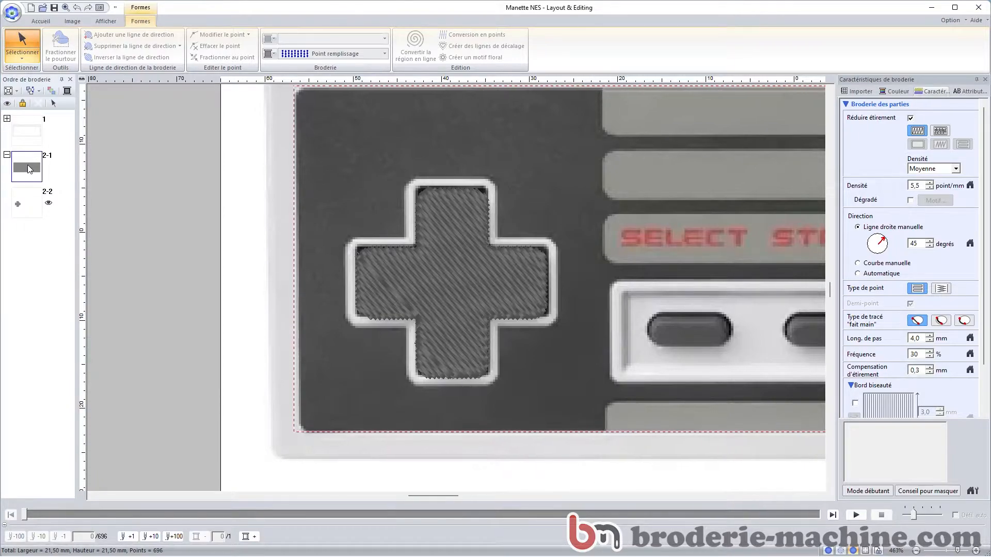
{"action": "left_click", "coordinate": [6, 104]}
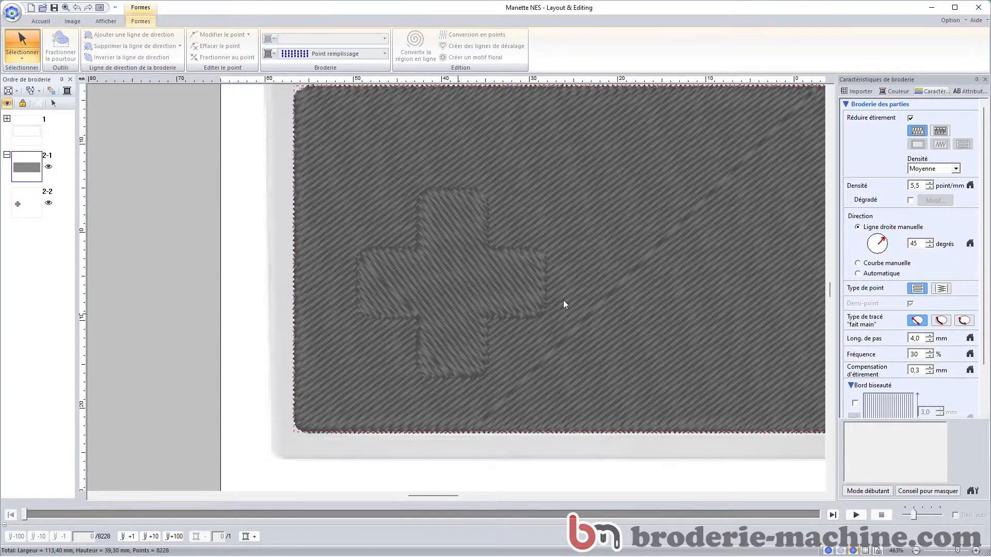
{"action": "left_click", "coordinate": [467, 275]}
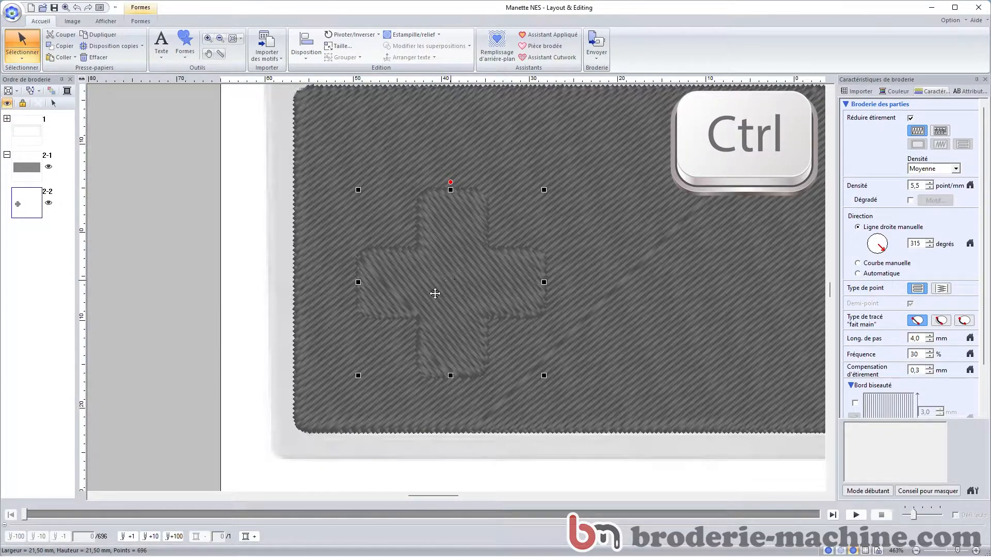
{"action": "left_click", "coordinate": [323, 399], "text": "ctrl"}
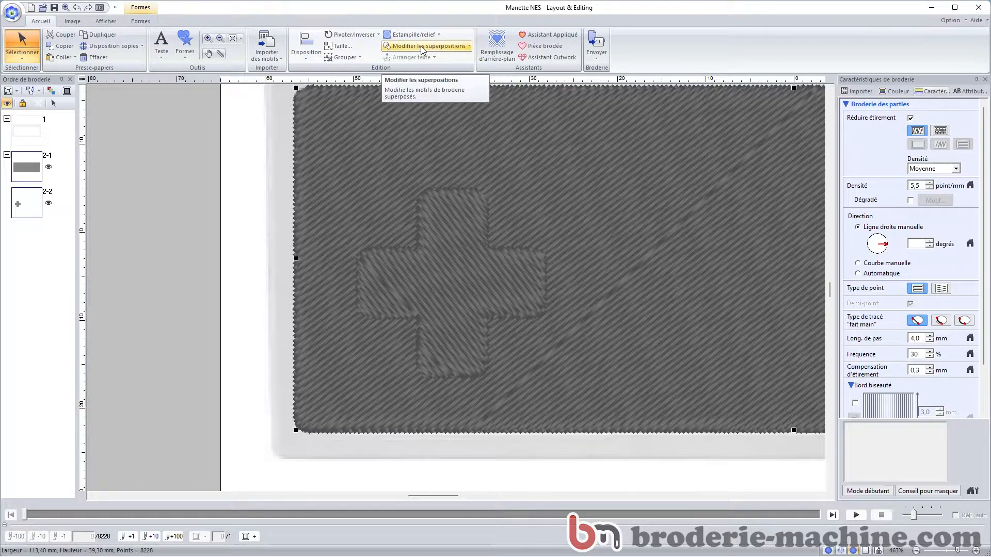
{"action": "left_click", "coordinate": [469, 47]}
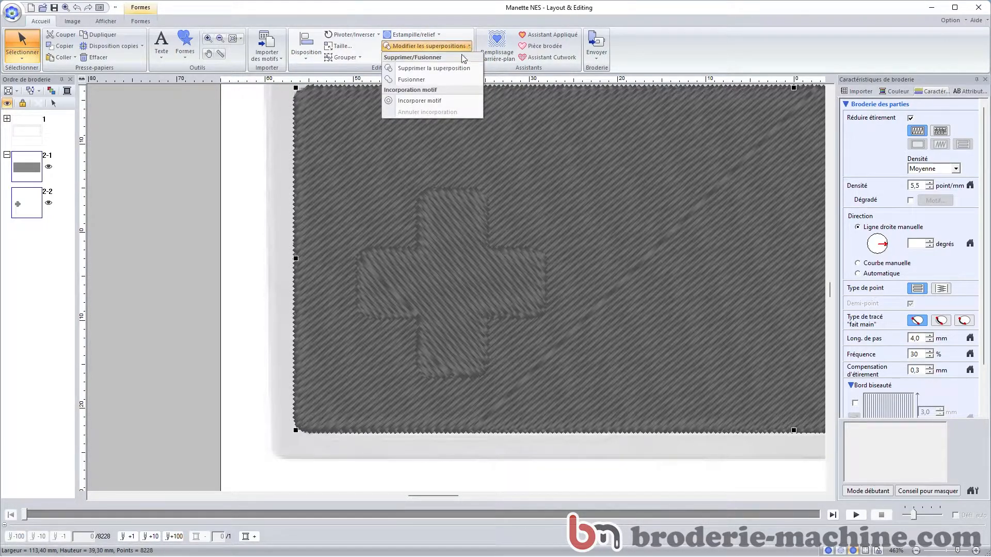
{"action": "left_click", "coordinate": [438, 69]}
{"action": "left_click_drag", "start_coordinate": [438, 308], "coordinate": [421, 333]}
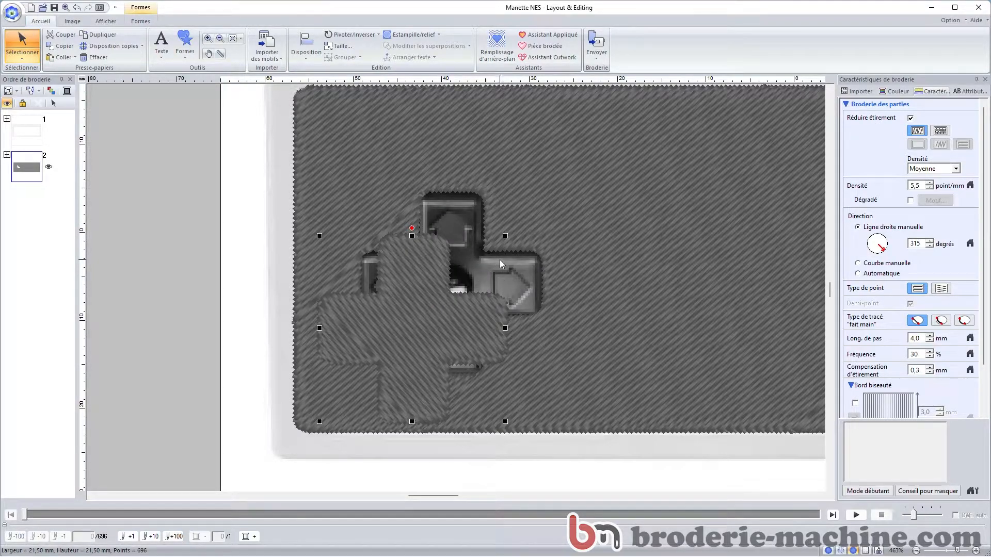
{"action": "key", "text": "ctrl+z"}
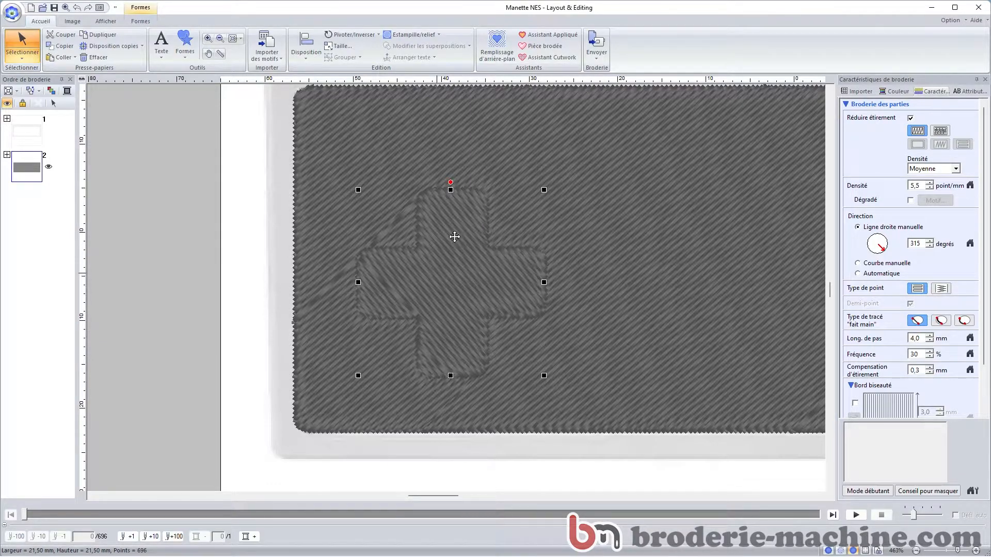
Step: Hide the dark front panel with the cross-shaped cutout to expose the background image
{"action": "left_click", "coordinate": [7, 155]}
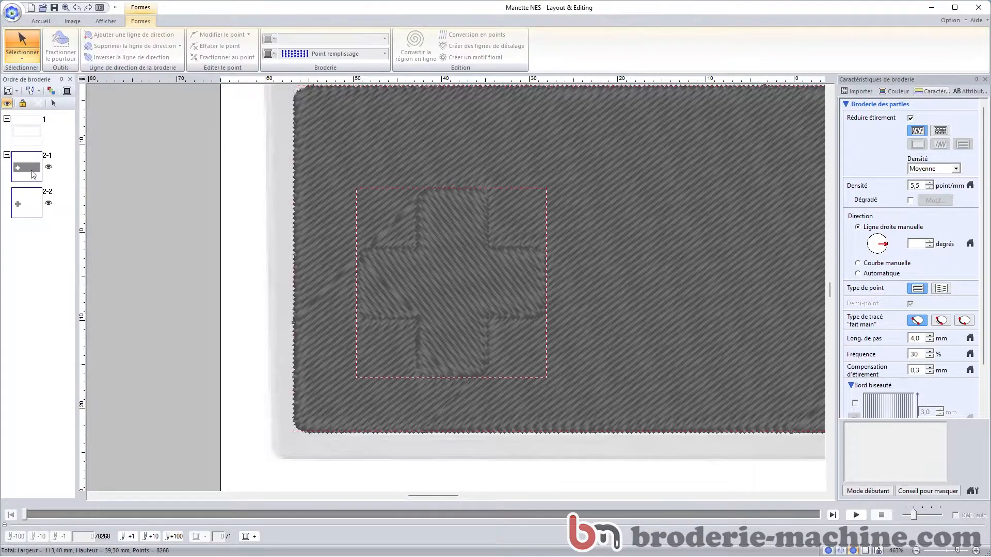
{"action": "left_click", "coordinate": [32, 174]}
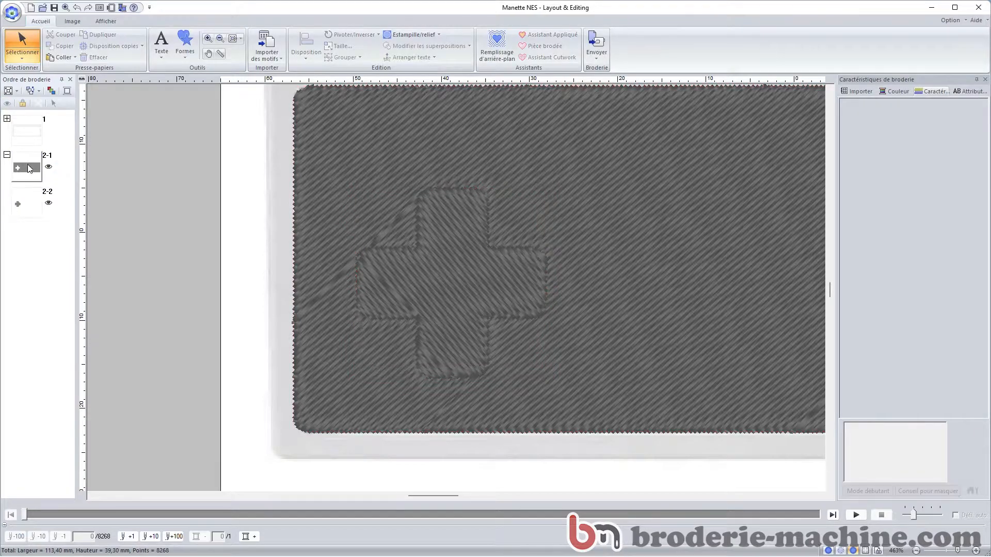
{"action": "left_click", "coordinate": [7, 104]}
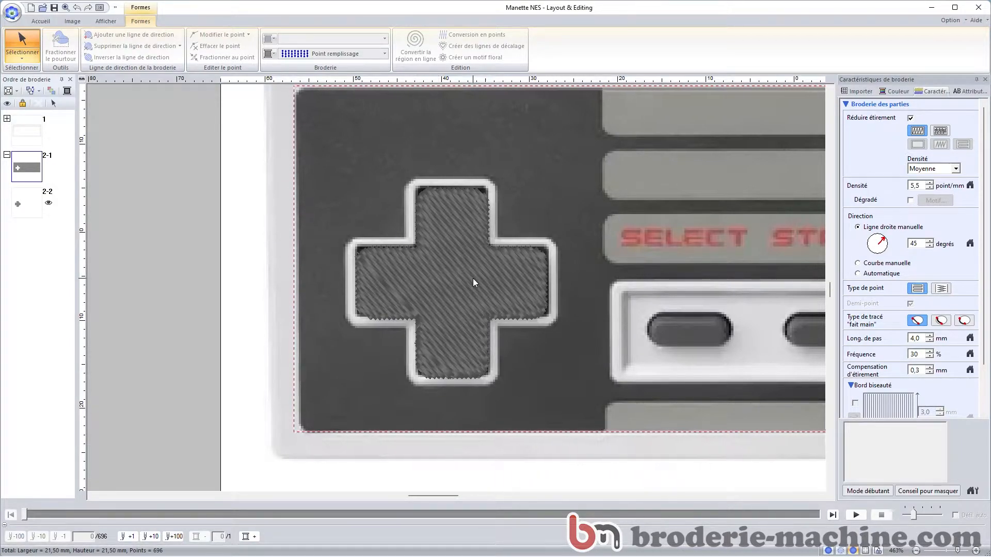
Step: Apply a Point zigzag outline to the directional cross and save the design
{"action": "left_click", "coordinate": [458, 268]}
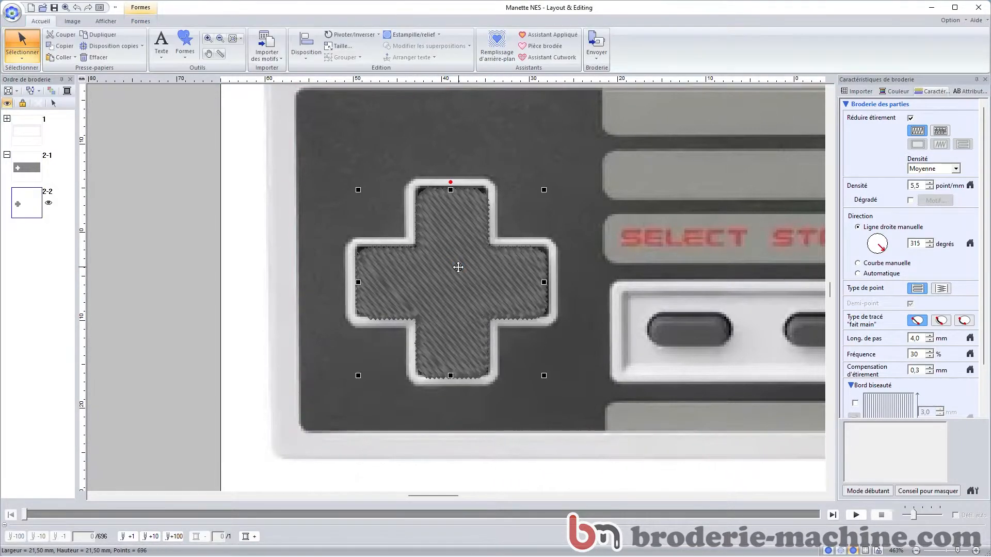
{"action": "left_click", "coordinate": [139, 21]}
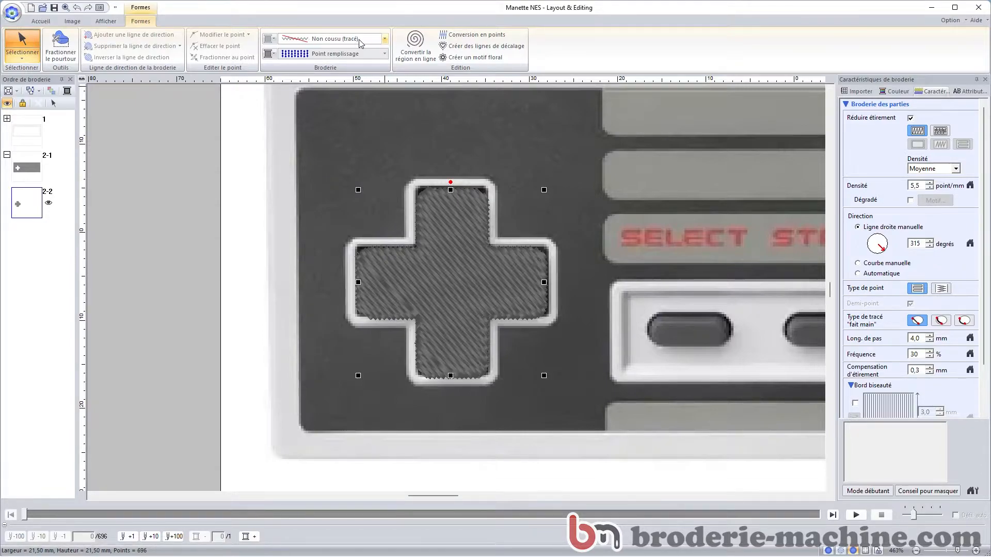
{"action": "left_click", "coordinate": [385, 41]}
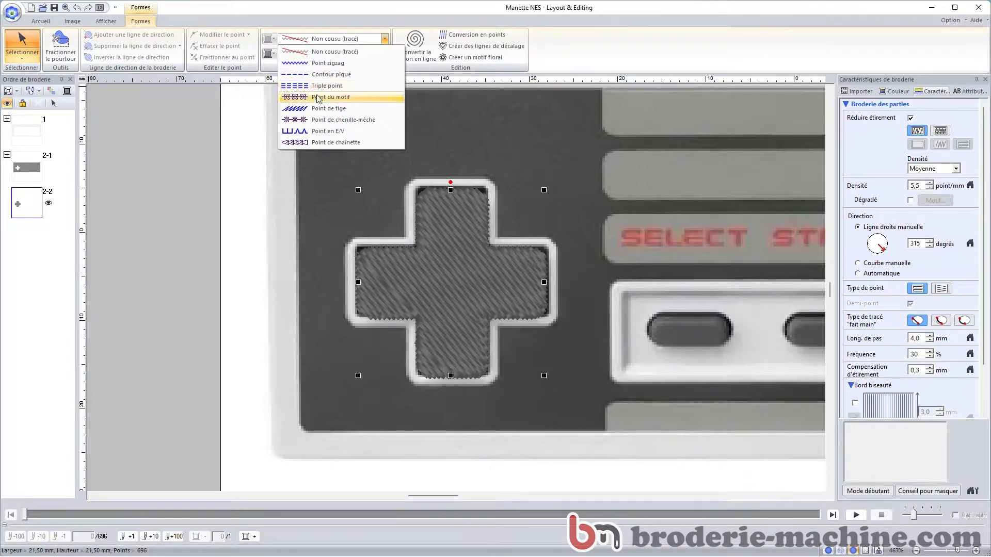
{"action": "left_click", "coordinate": [327, 63]}
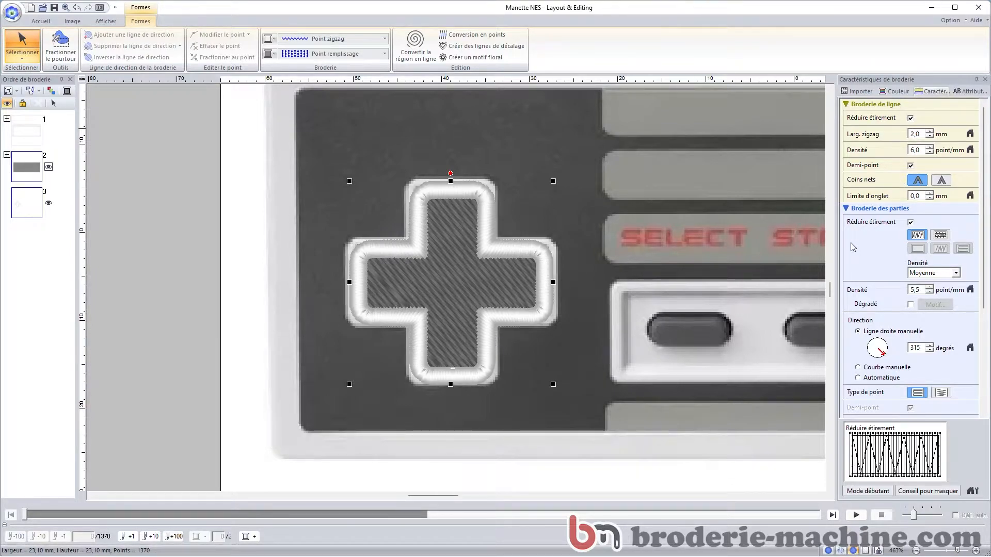
{"action": "left_click", "coordinate": [54, 8]}
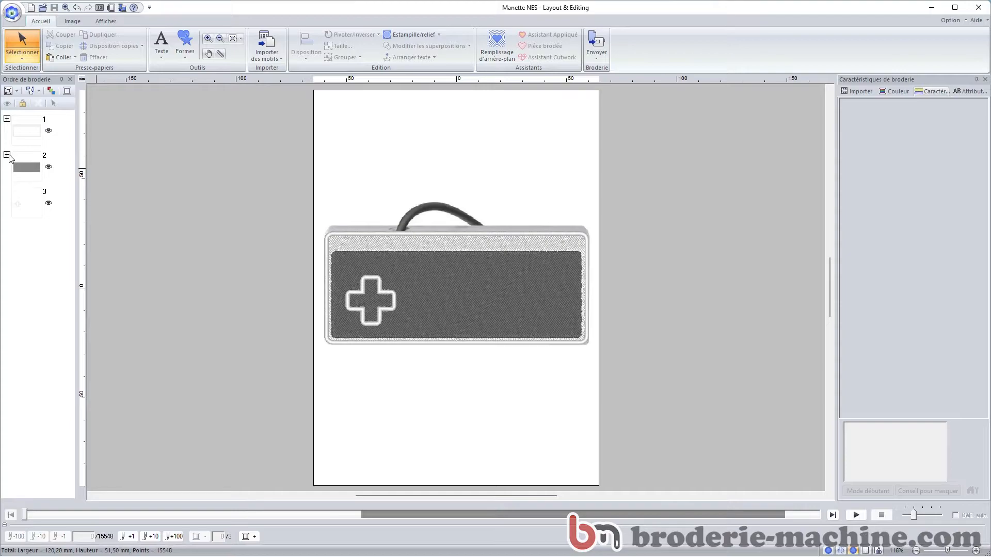
Step: Select all three colour groups in the embroidery order and hide them to expose the background image
{"action": "left_click_drag", "start_coordinate": [64, 123], "coordinate": [21, 173]}
{"action": "left_click", "coordinate": [65, 130]}
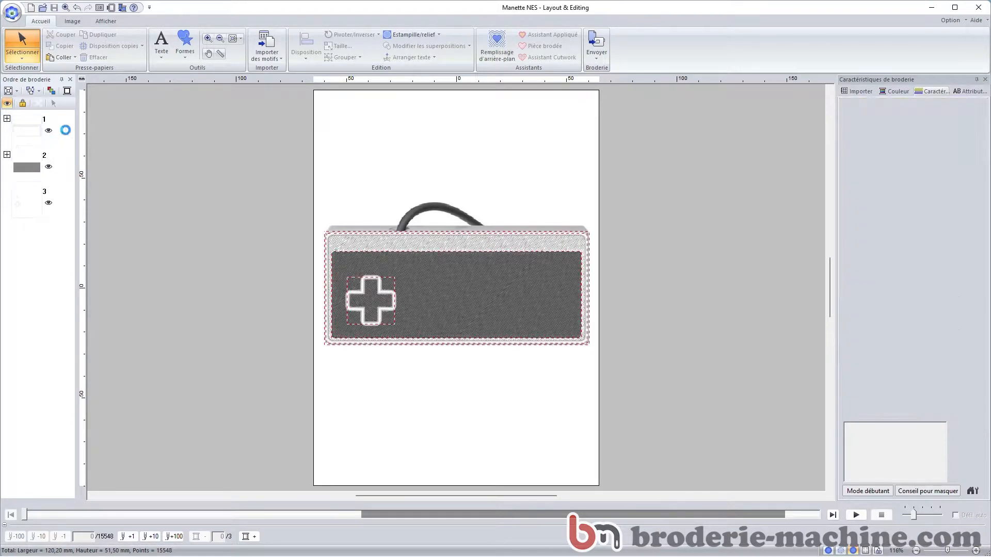
{"action": "left_click_drag", "start_coordinate": [63, 121], "coordinate": [45, 207]}
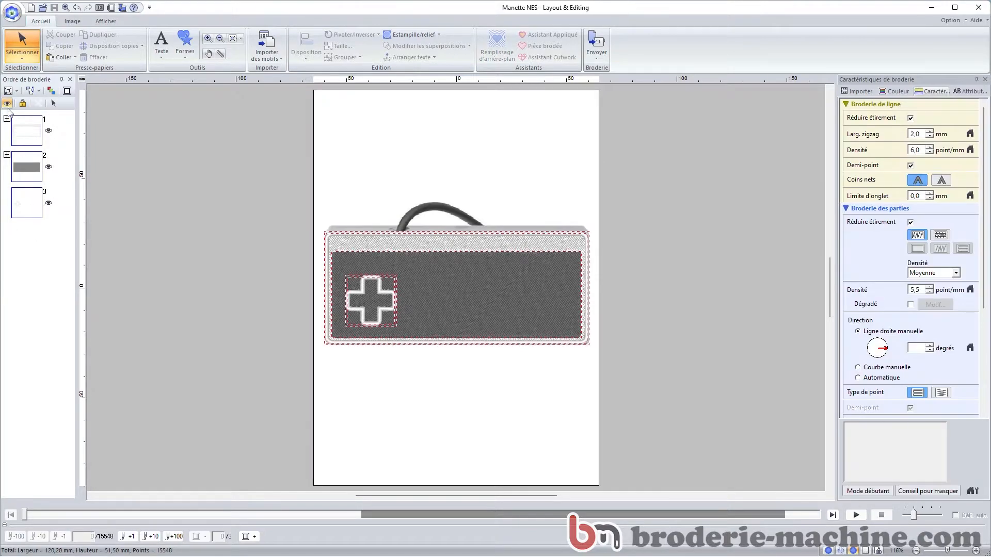
{"action": "left_click", "coordinate": [7, 103]}
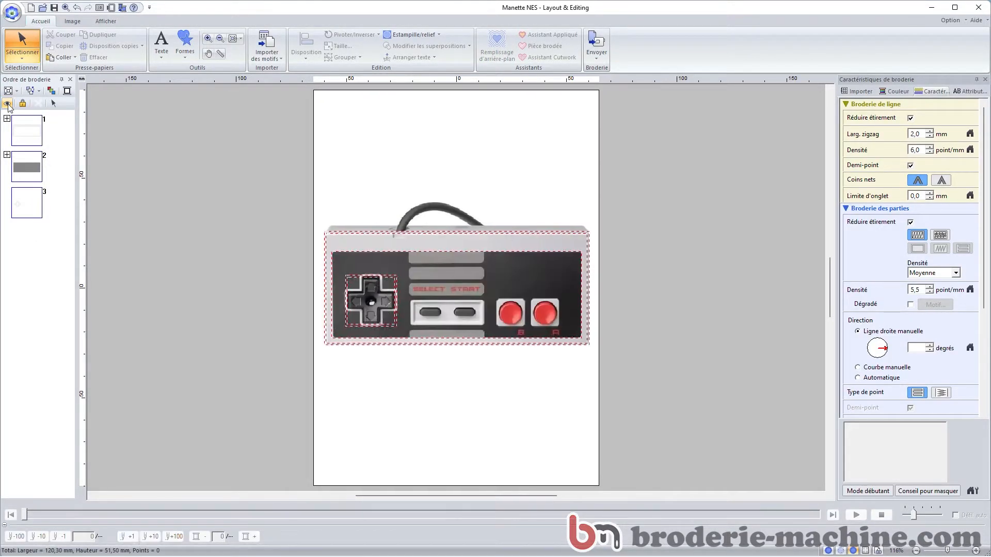
Step: Draw a rounded square over the light surround of the B button, about 14.9 mm wide including its zigzag outline
{"action": "left_click", "coordinate": [208, 38]}
{"action": "left_click", "coordinate": [515, 306]}
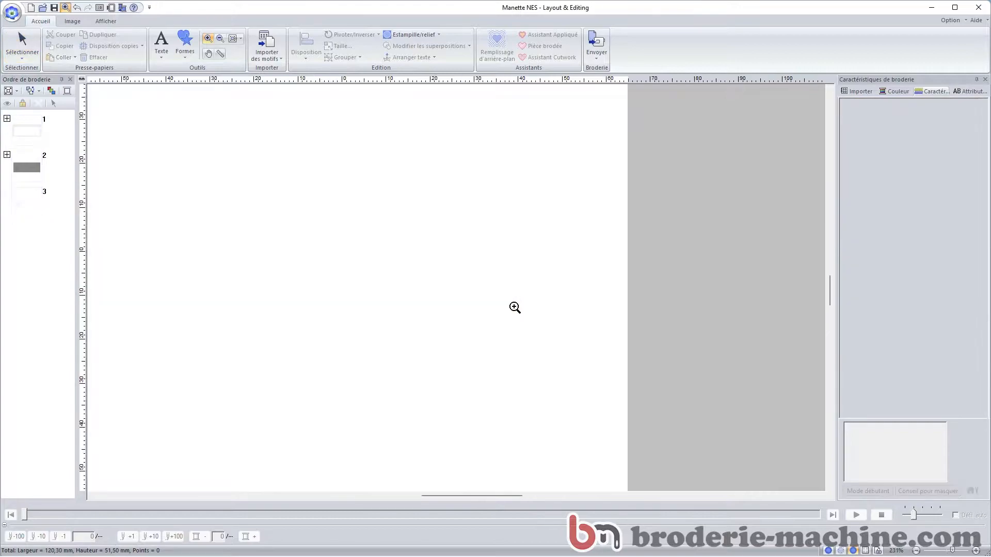
{"action": "left_click", "coordinate": [444, 304]}
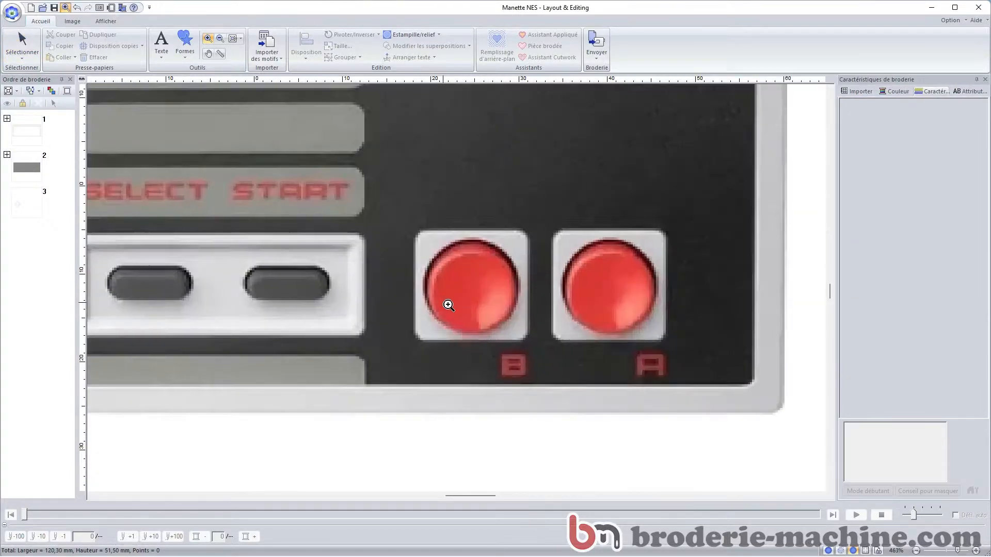
{"action": "left_click", "coordinate": [187, 55]}
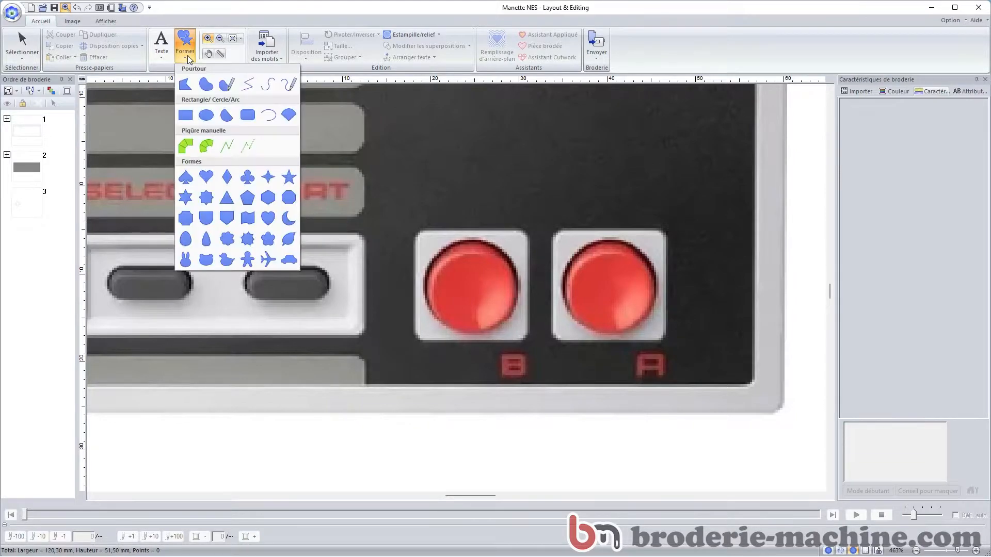
{"action": "left_click", "coordinate": [248, 116]}
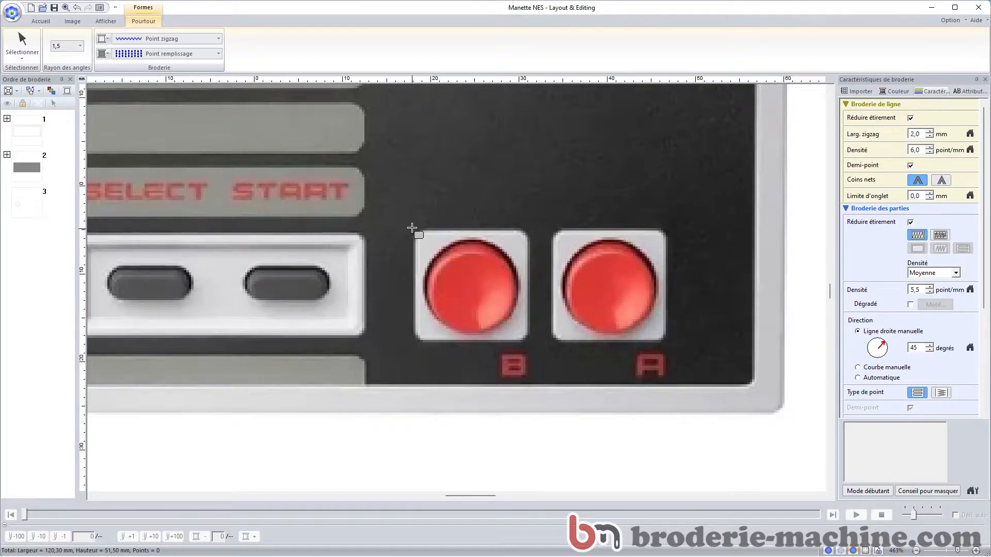
{"action": "left_click_drag", "start_coordinate": [394, 134], "coordinate": [471, 173]}
{"action": "key", "text": "shift"}
{"action": "left_click_drag", "start_coordinate": [415, 230], "coordinate": [527, 340]}
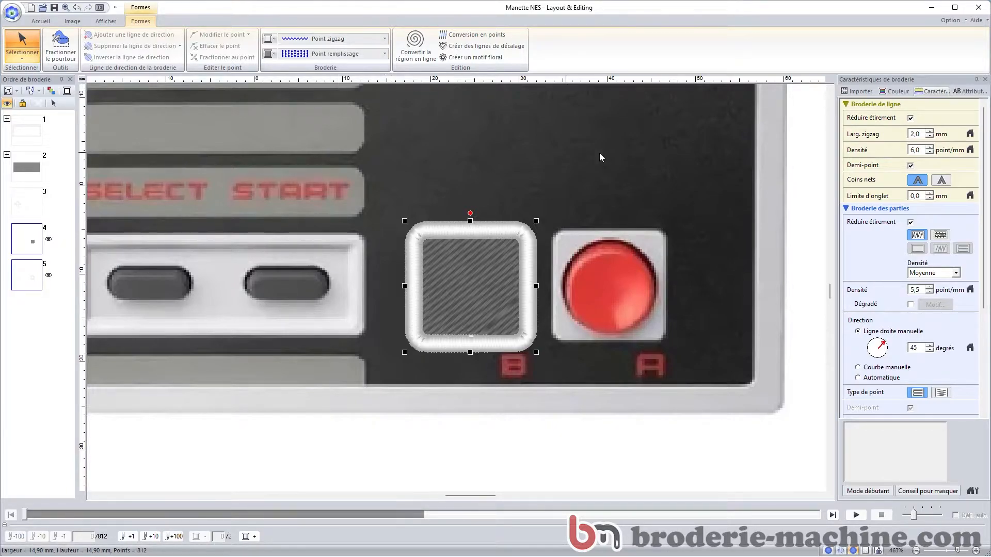
Step: Set the zigzag outline width of the B button's rounded square to 1.0 mm
{"action": "double_click", "coordinate": [923, 134]}
{"action": "type", "text": "1"}
{"action": "key", "text": "Return"}
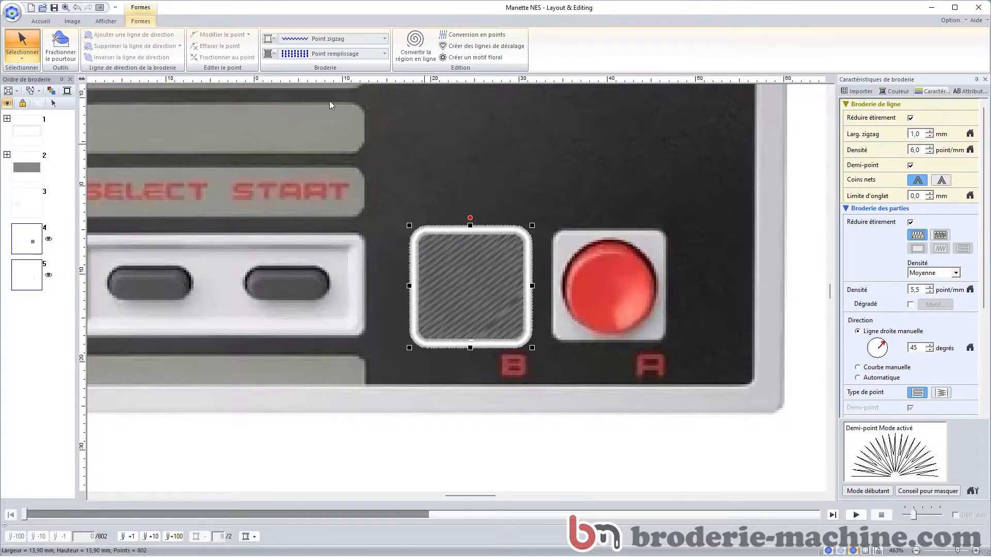
Step: Change the fill colour of the B button's rounded square to white, matching its outline
{"action": "left_click", "coordinate": [274, 57]}
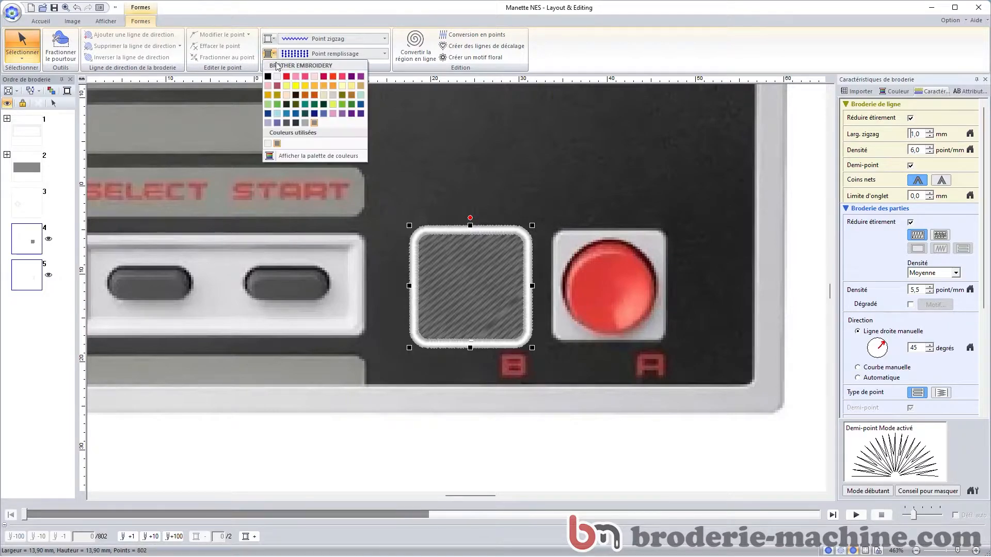
{"action": "left_click", "coordinate": [278, 81]}
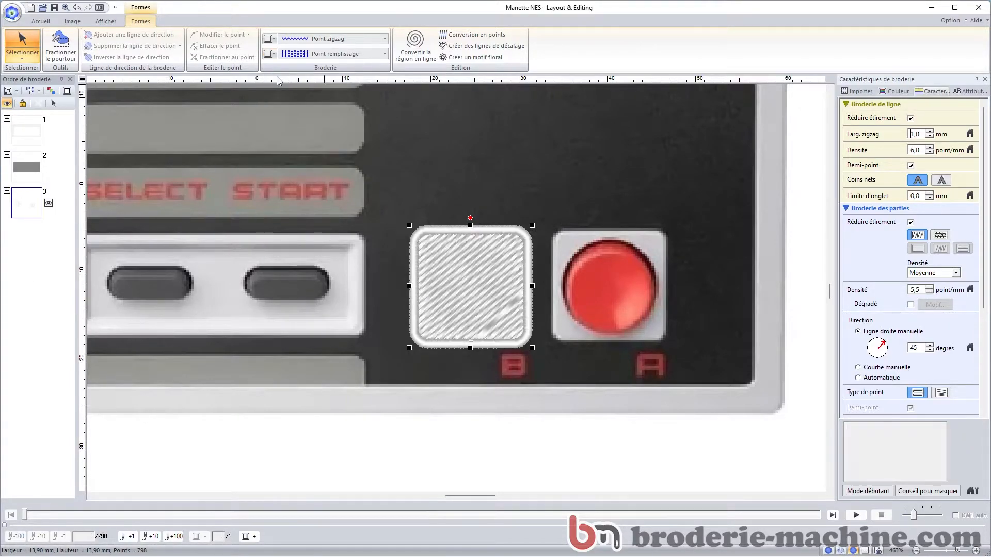
{"action": "left_click", "coordinate": [504, 128]}
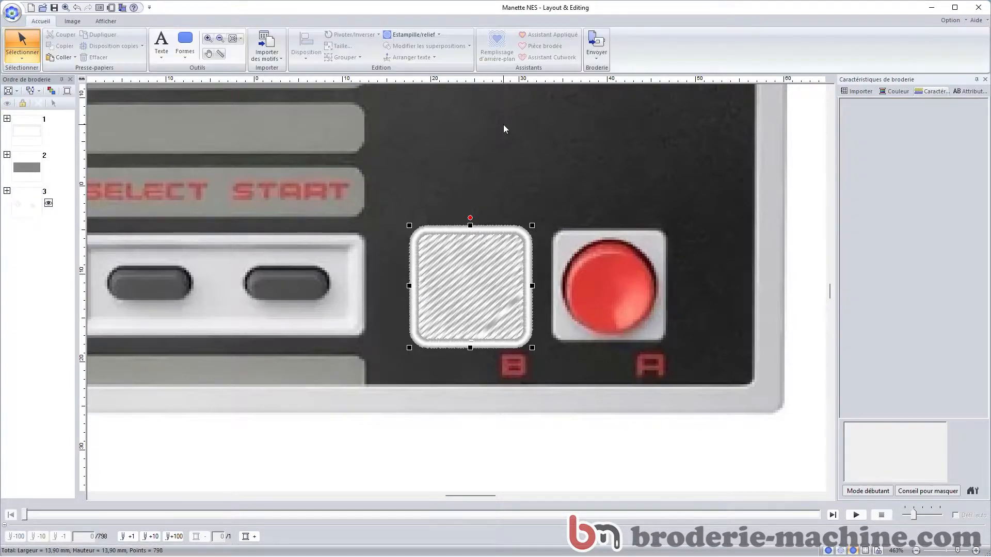
{"action": "left_click", "coordinate": [478, 259]}
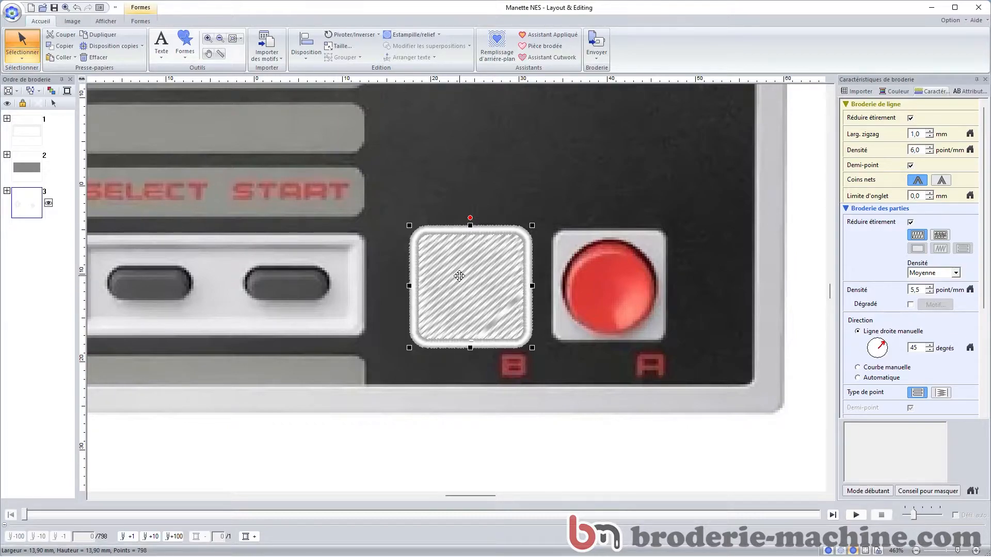
{"action": "right_click", "coordinate": [461, 280]}
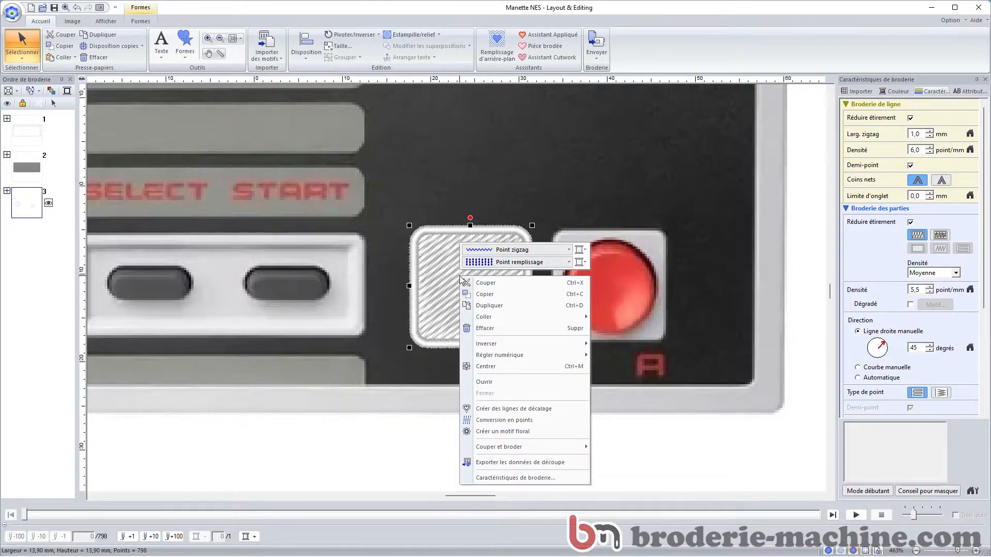
{"action": "left_click", "coordinate": [511, 306]}
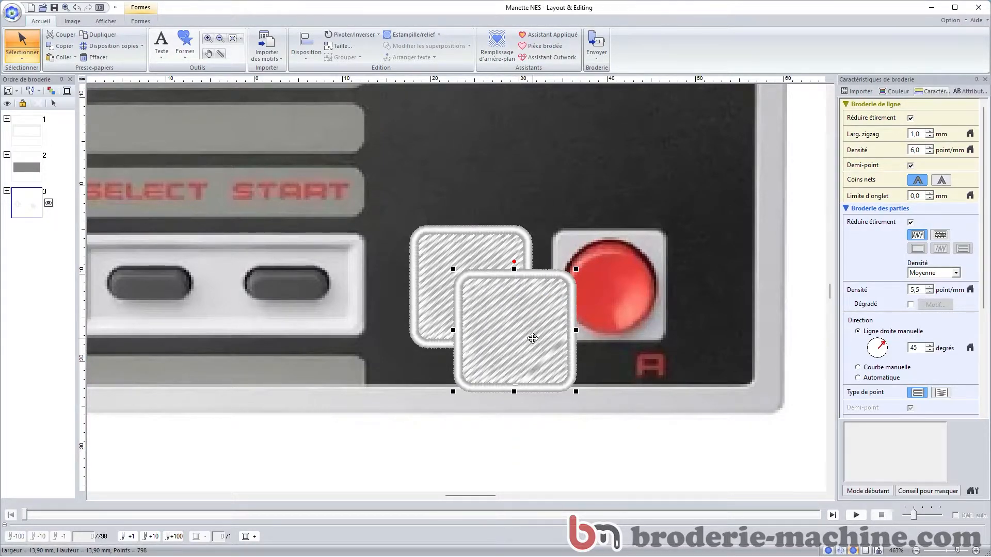
{"action": "key", "text": "Delete"}
Step: Copy the B button's rounded square and paste the copy in place
{"action": "right_click", "coordinate": [456, 246]}
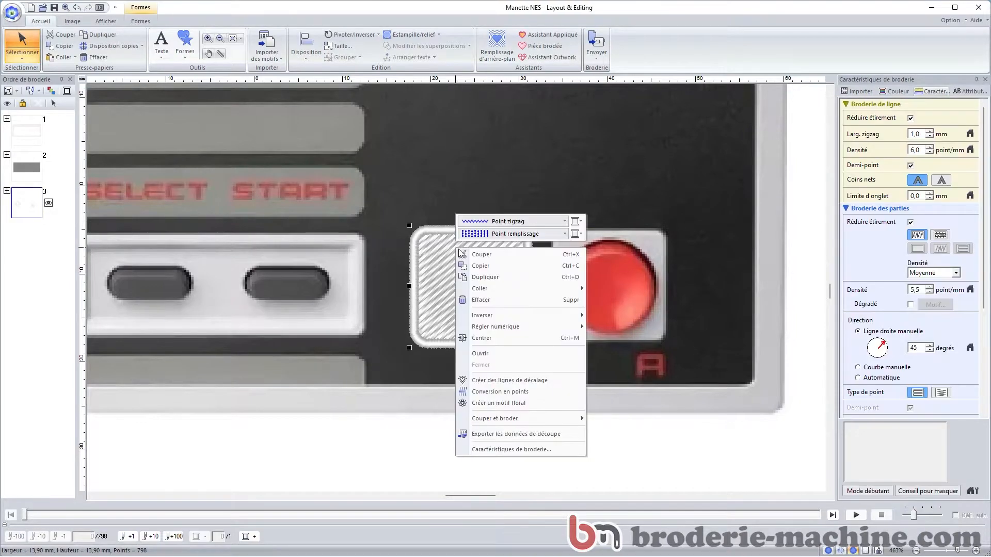
{"action": "left_click", "coordinate": [488, 267]}
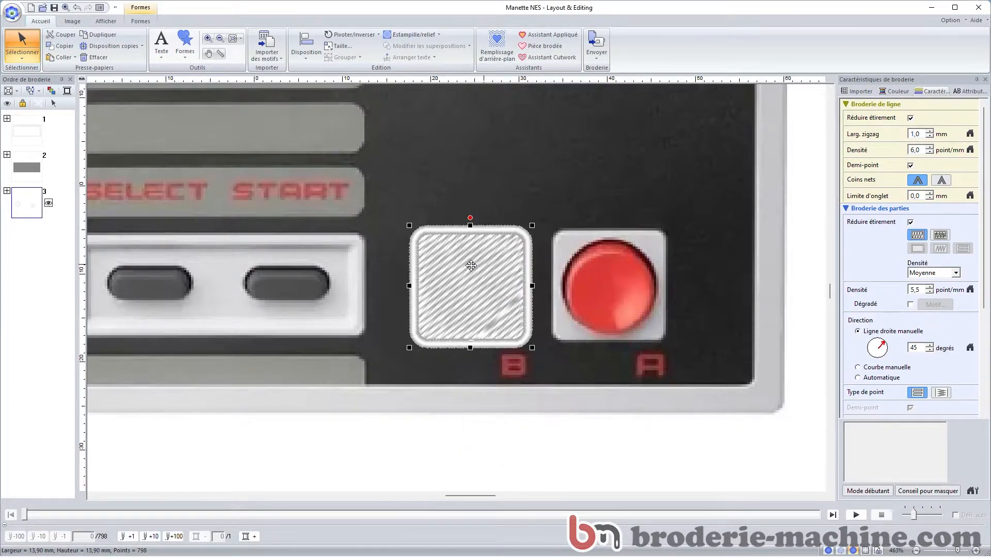
{"action": "right_click", "coordinate": [467, 267]}
{"action": "mouse_move", "coordinate": [514, 308]}
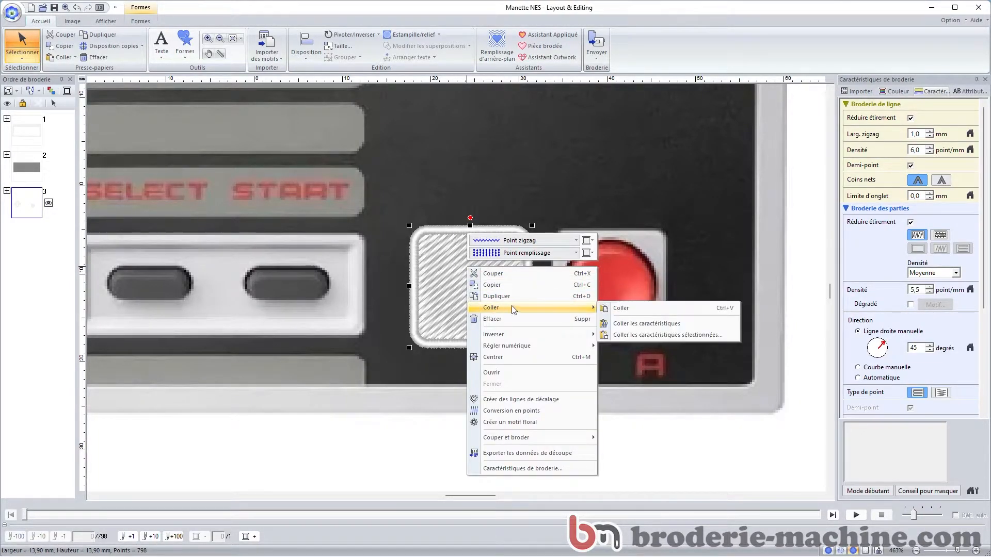
{"action": "left_click", "coordinate": [637, 307]}
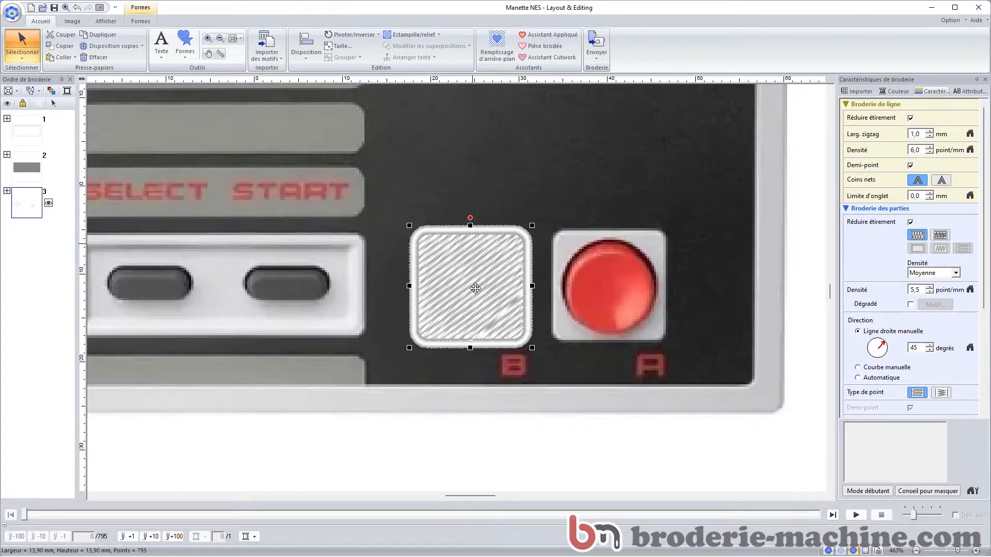
Step: Move the pasted square horizontally, aligned with the original, until it covers the light surround of the A button
{"action": "key", "text": "shift"}
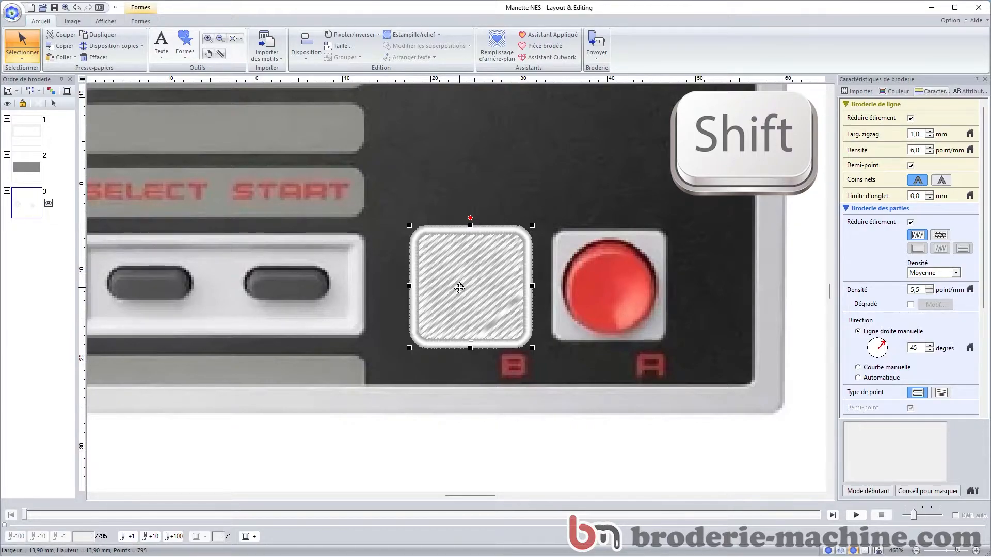
{"action": "left_click_drag", "start_coordinate": [459, 288], "coordinate": [598, 286]}
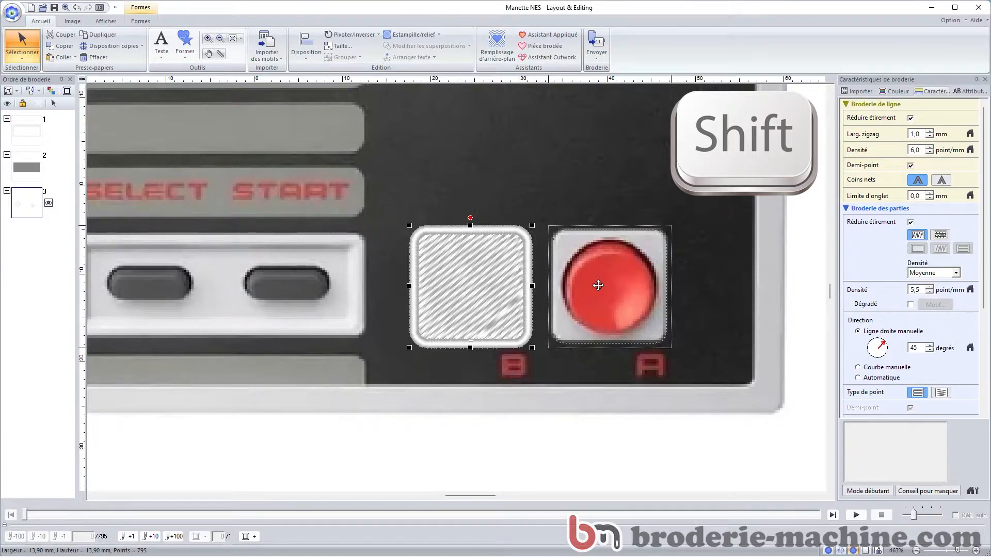
{"action": "left_click_drag", "start_coordinate": [598, 285], "coordinate": [599, 285]}
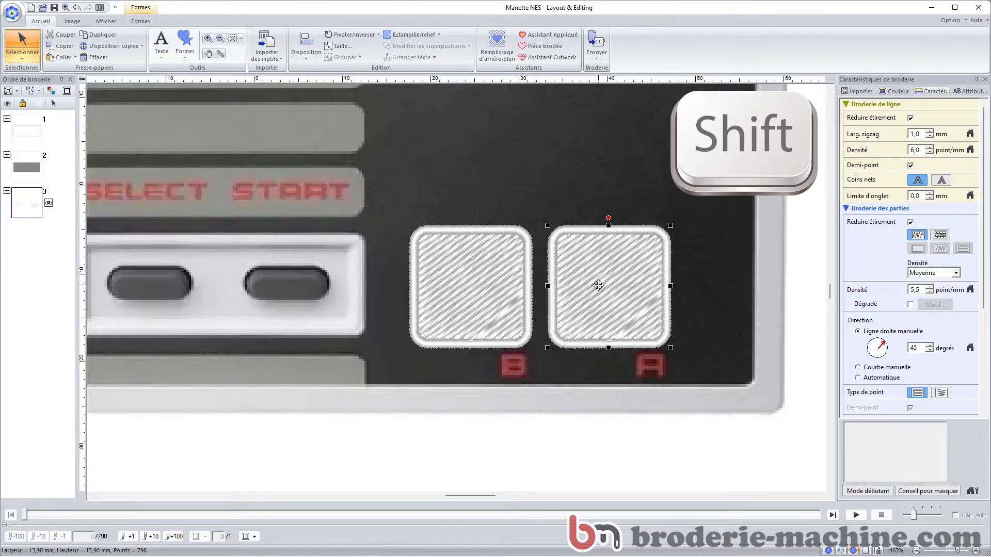
{"action": "left_click", "coordinate": [498, 177]}
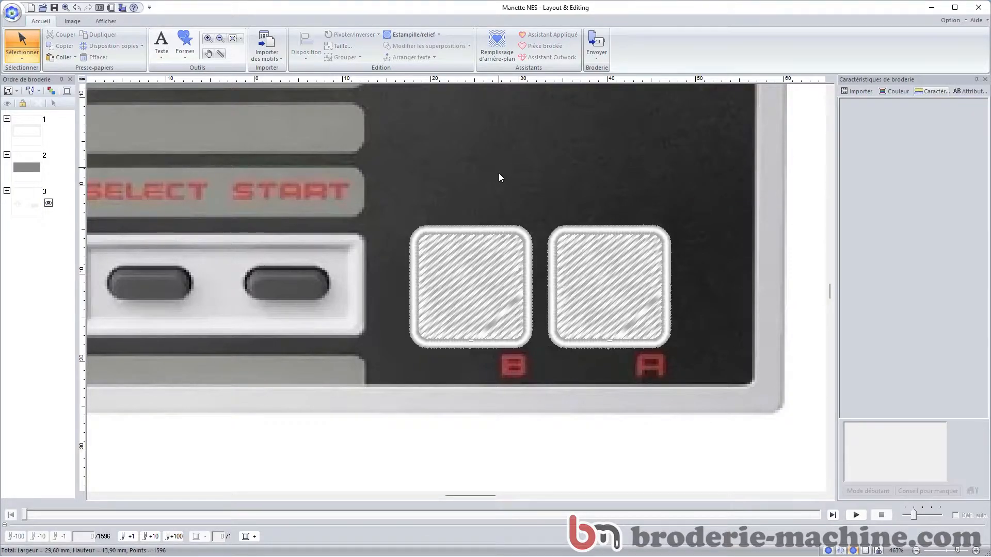
Step: Show the hidden dark panel colour group again in the embroidery order
{"action": "left_click", "coordinate": [187, 57]}
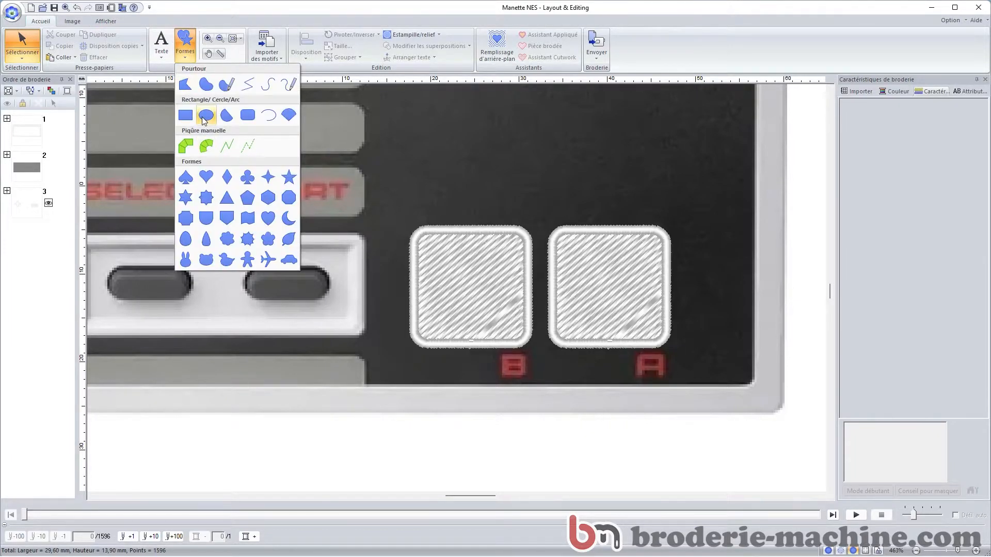
{"action": "left_click", "coordinate": [513, 174]}
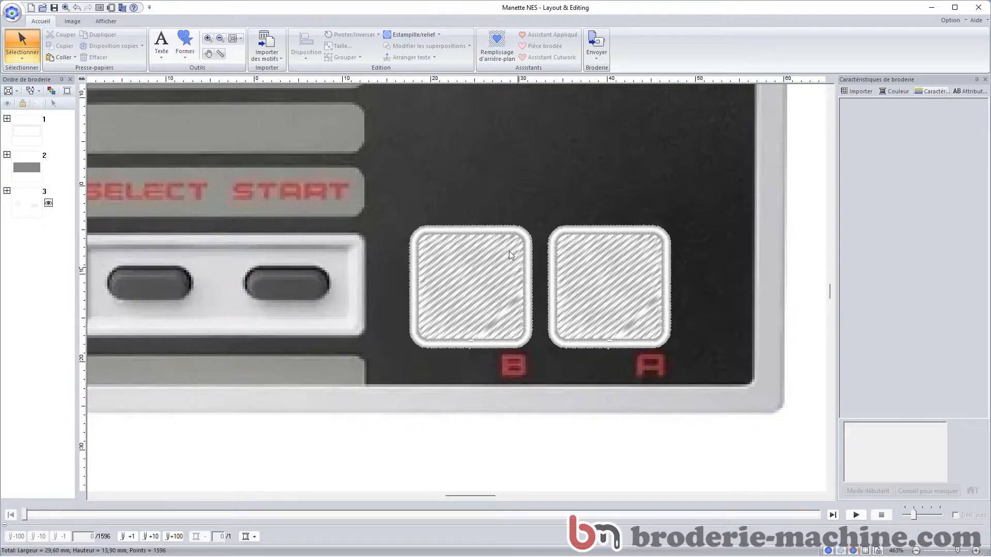
{"action": "left_click", "coordinate": [39, 170]}
Step: Select both button squares together with the dark panel and remove their overlap with Supprimer la superposition
{"action": "left_click", "coordinate": [465, 279]}
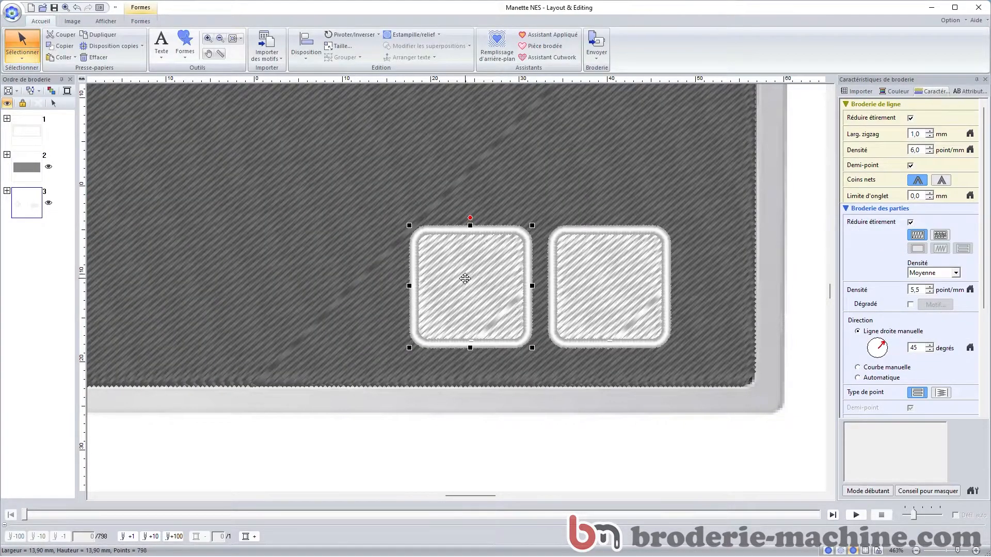
{"action": "key", "text": "ctrl"}
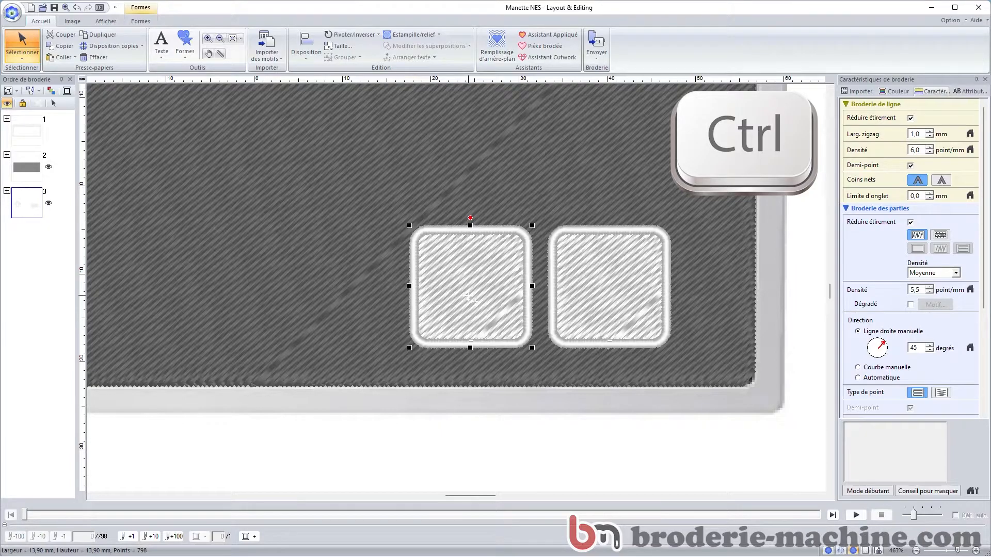
{"action": "left_click", "coordinate": [599, 272], "text": "ctrl"}
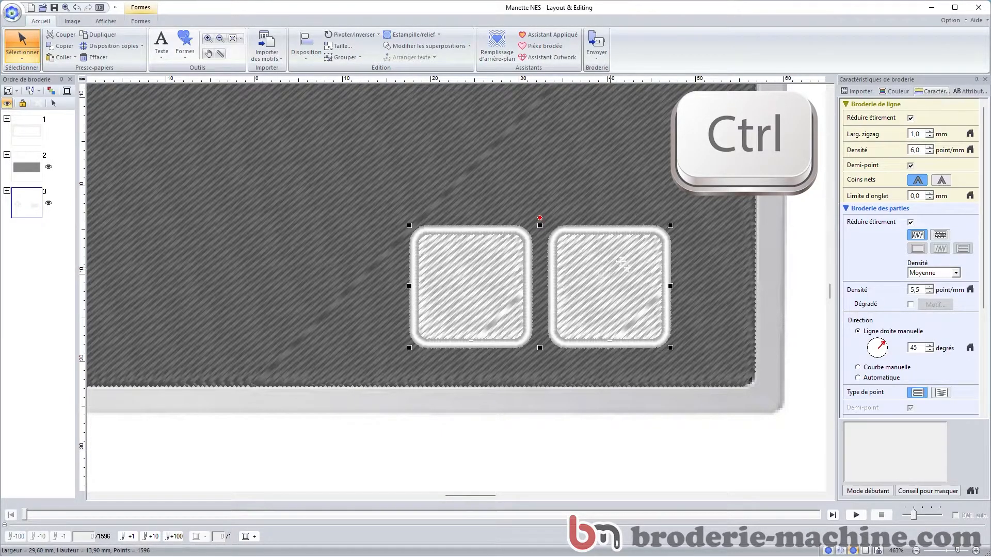
{"action": "left_click", "coordinate": [578, 163], "text": "ctrl"}
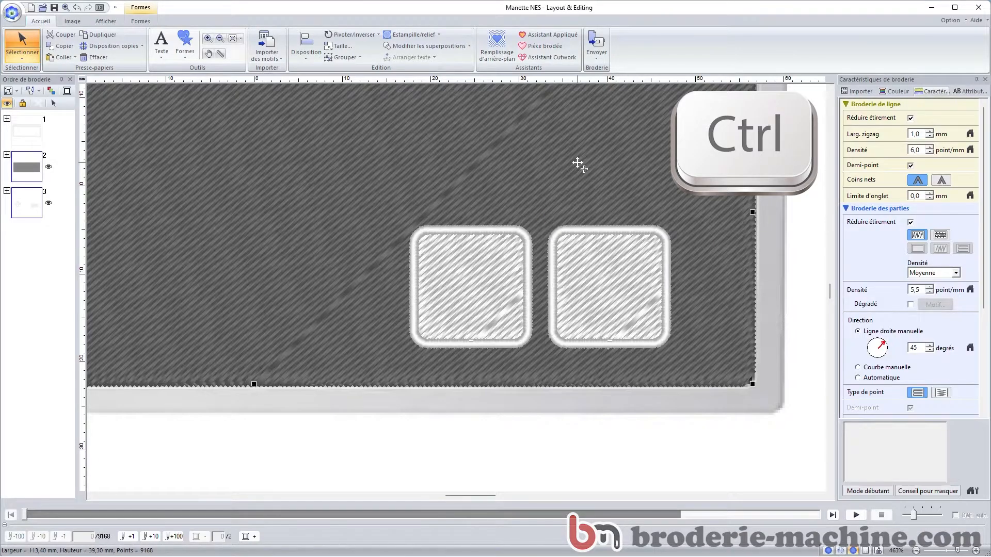
{"action": "left_click", "coordinate": [437, 47]}
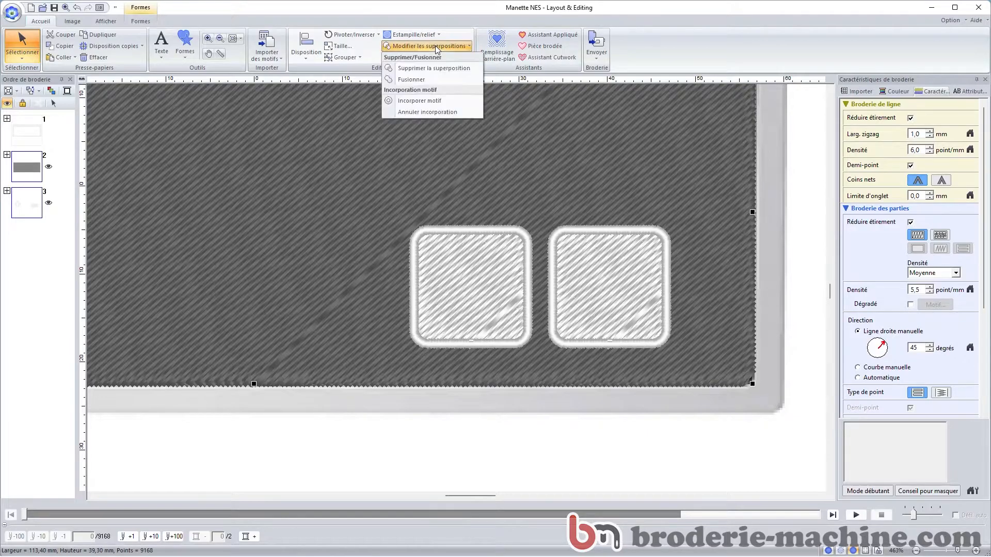
{"action": "left_click", "coordinate": [425, 69]}
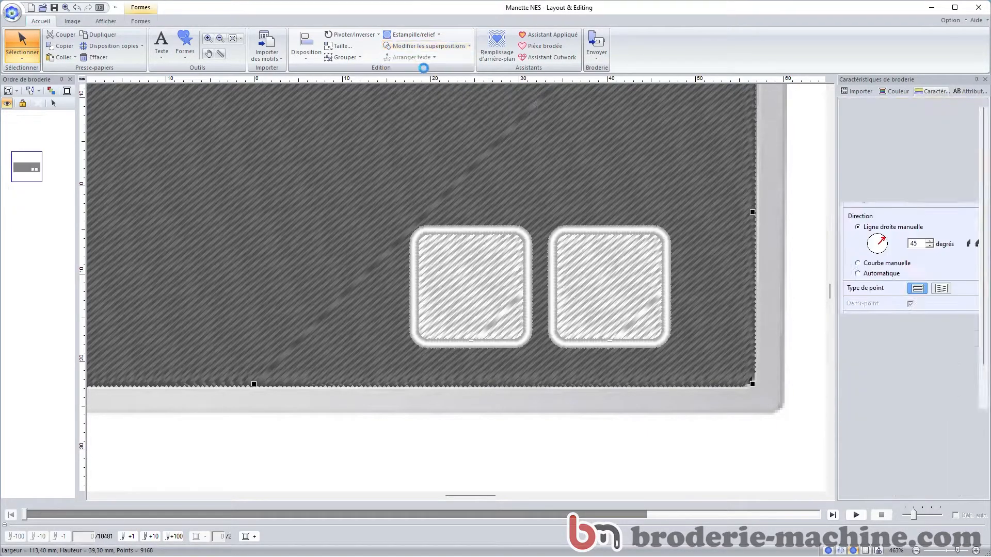
Step: Move the B button's square aside to check the cutout in the dark panel, and undo the move
{"action": "left_click", "coordinate": [480, 280]}
{"action": "left_click_drag", "start_coordinate": [482, 277], "coordinate": [457, 306]}
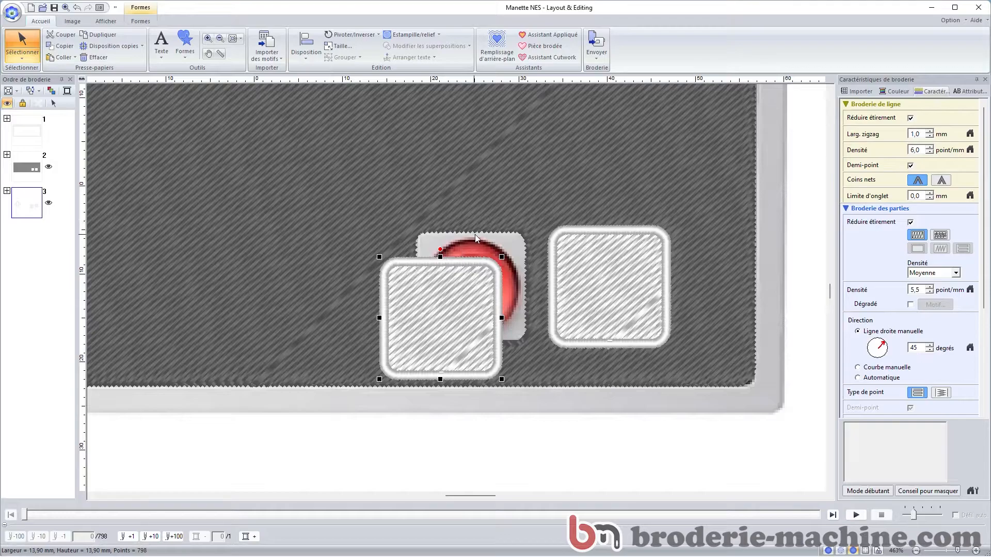
{"action": "key", "text": "ctrl+z"}
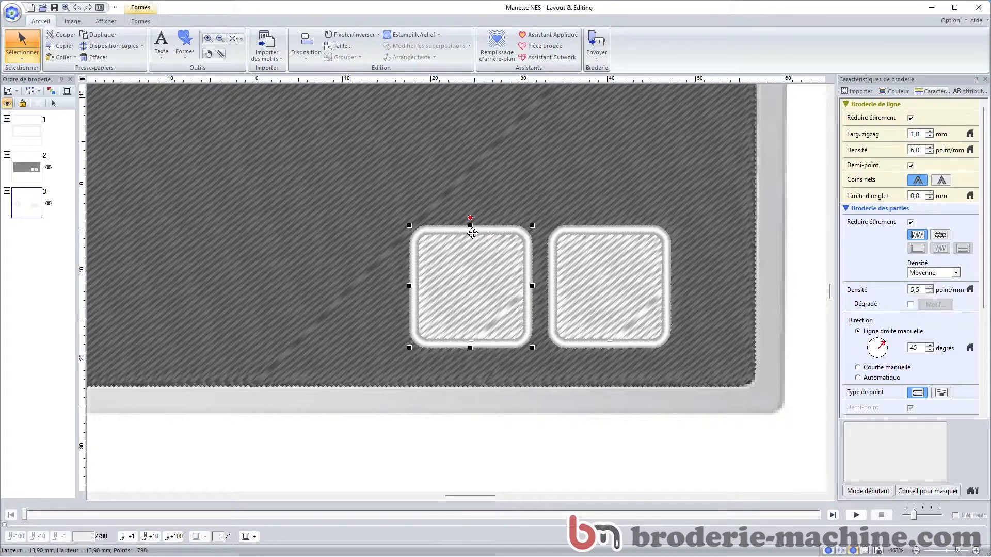
{"action": "left_click", "coordinate": [184, 59]}
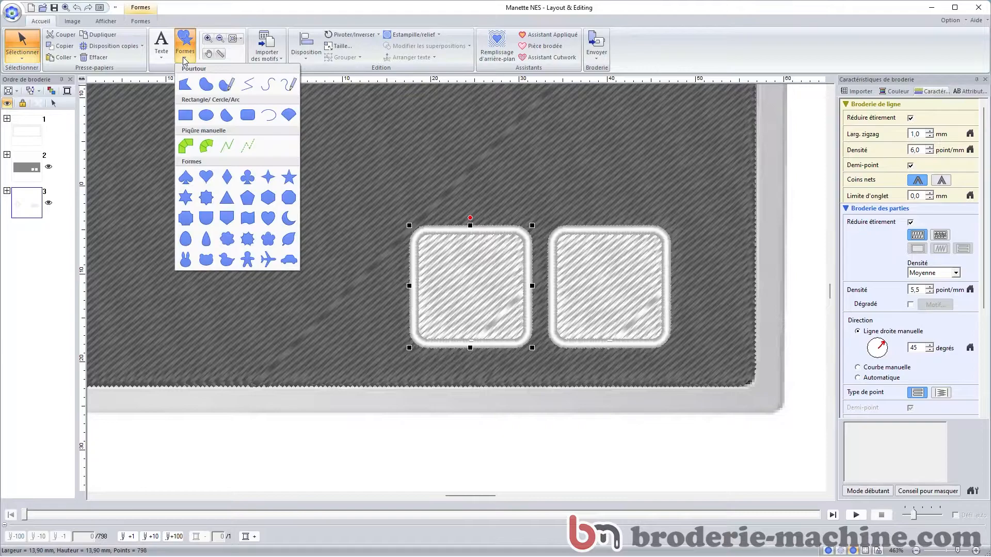
{"action": "left_click", "coordinate": [206, 119]}
{"action": "left_click_drag", "start_coordinate": [439, 254], "coordinate": [640, 310]}
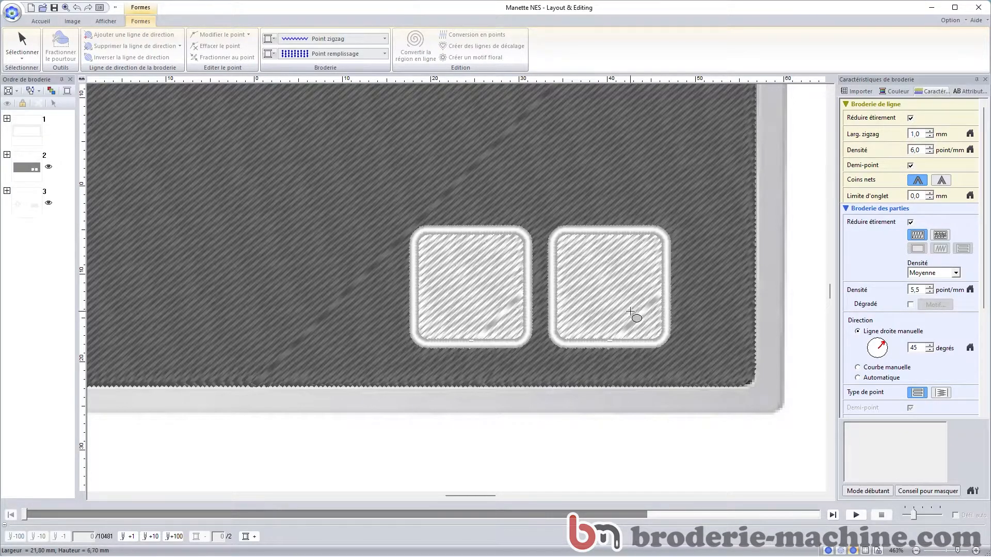
{"action": "key", "text": "shift"}
{"action": "left_click_drag", "start_coordinate": [631, 313], "coordinate": [566, 321]}
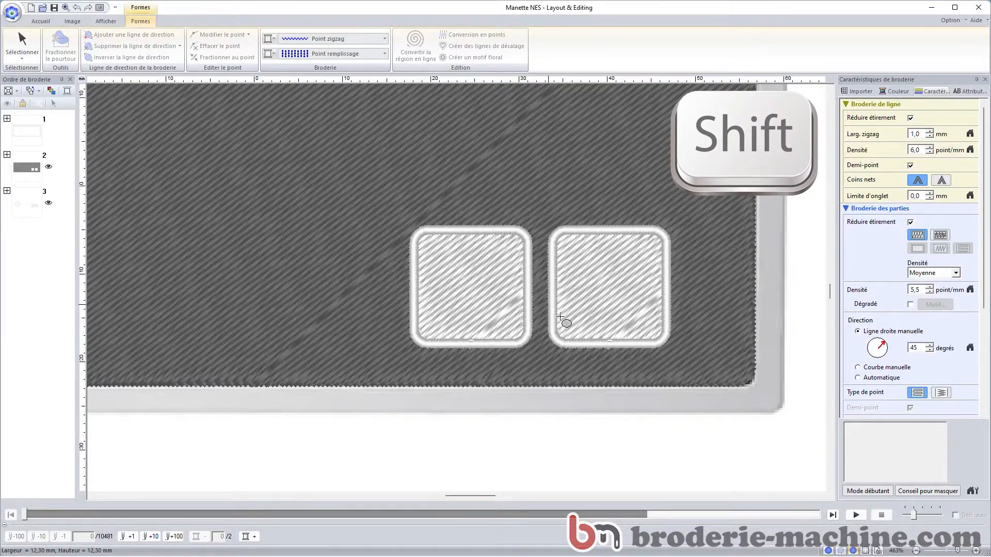
{"action": "left_click_drag", "start_coordinate": [663, 398], "coordinate": [654, 394]}
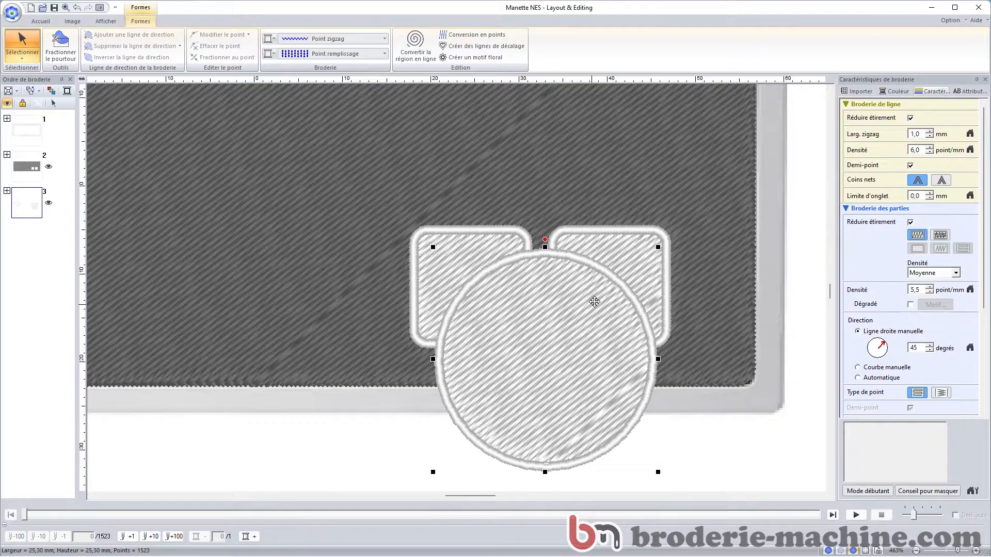
{"action": "key", "text": "Delete"}
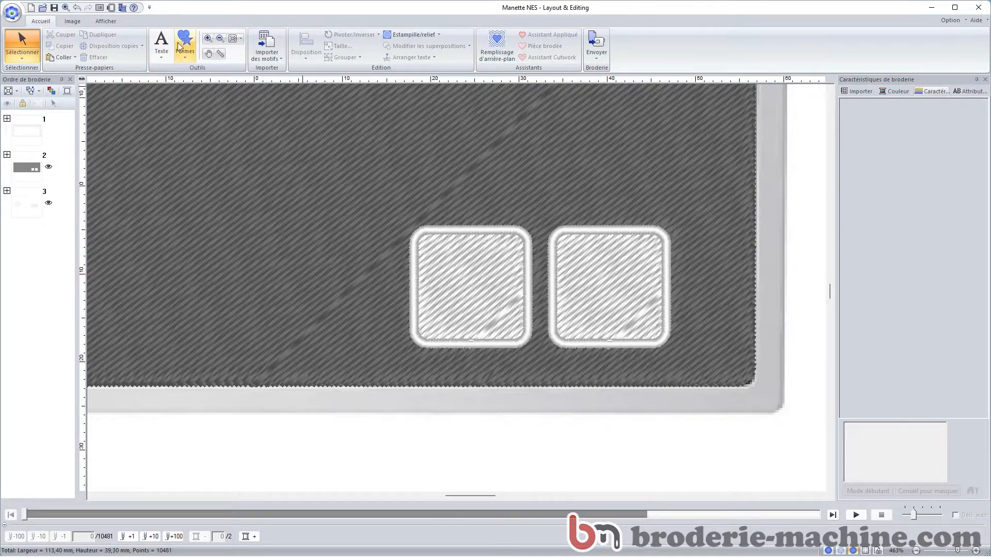
Step: Draw a circle about 9 mm in diameter centred in the B button's white square
{"action": "left_click", "coordinate": [180, 46]}
{"action": "left_click", "coordinate": [210, 116]}
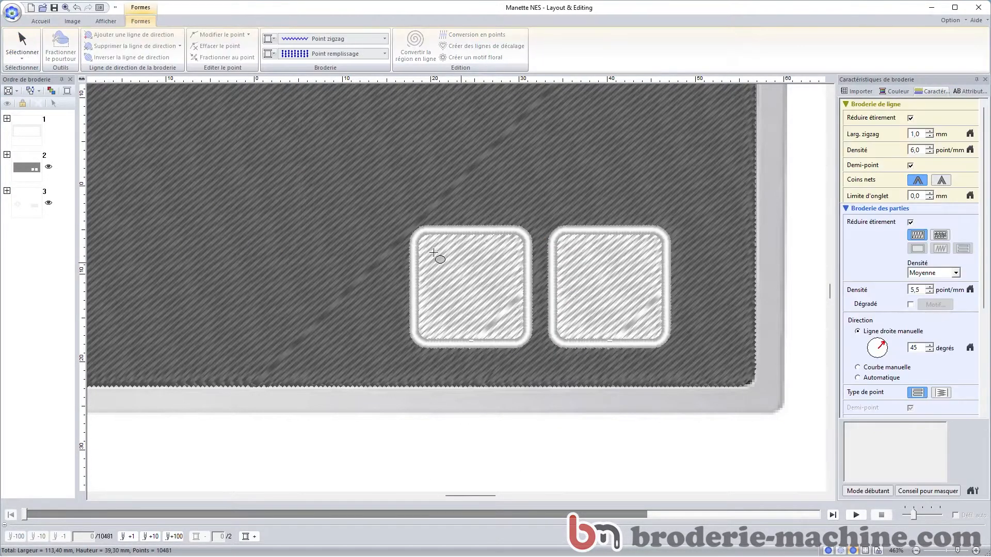
{"action": "left_click_drag", "start_coordinate": [432, 251], "coordinate": [510, 326]}
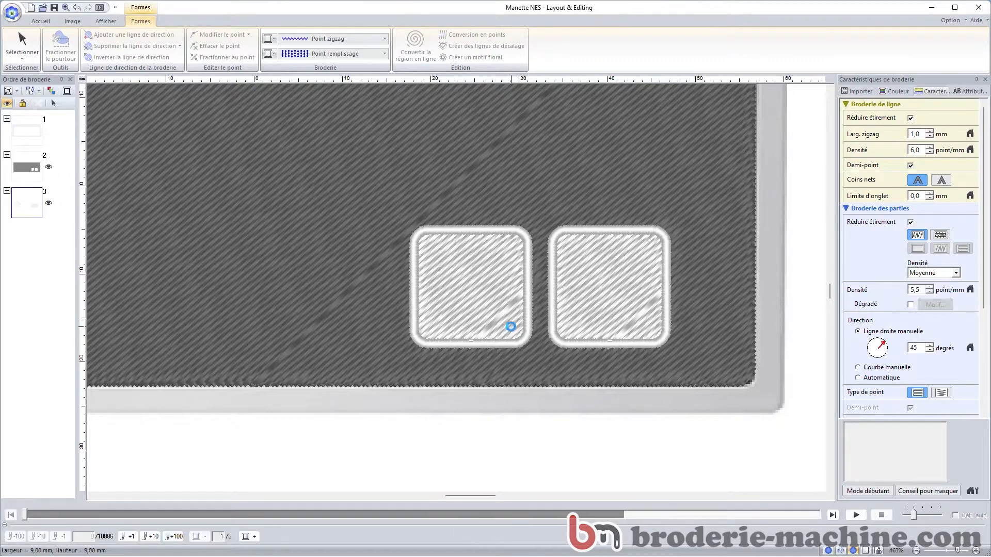
Step: Set the B button circle's outline to Non cousu (tracé) and its fill colour to red
{"action": "left_click", "coordinate": [298, 44]}
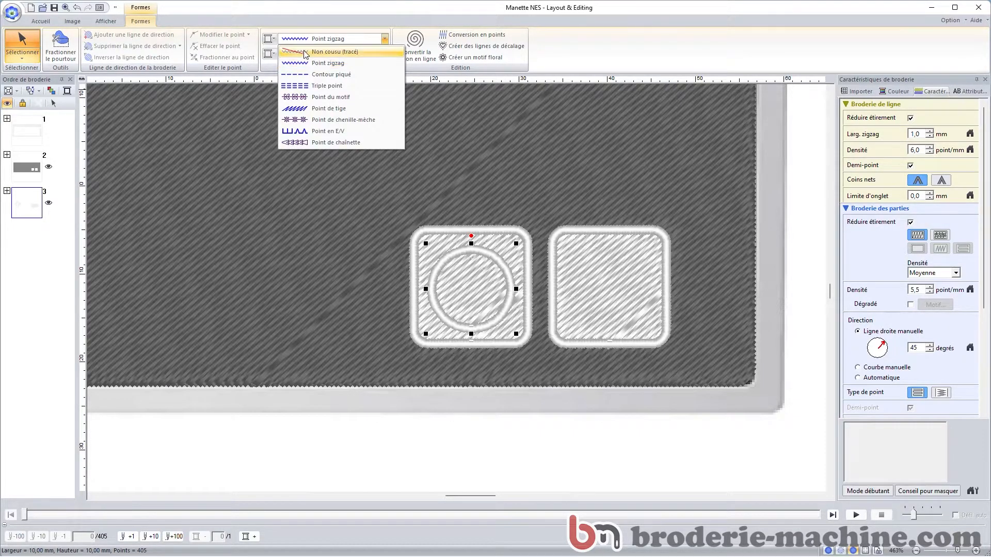
{"action": "left_click", "coordinate": [303, 51]}
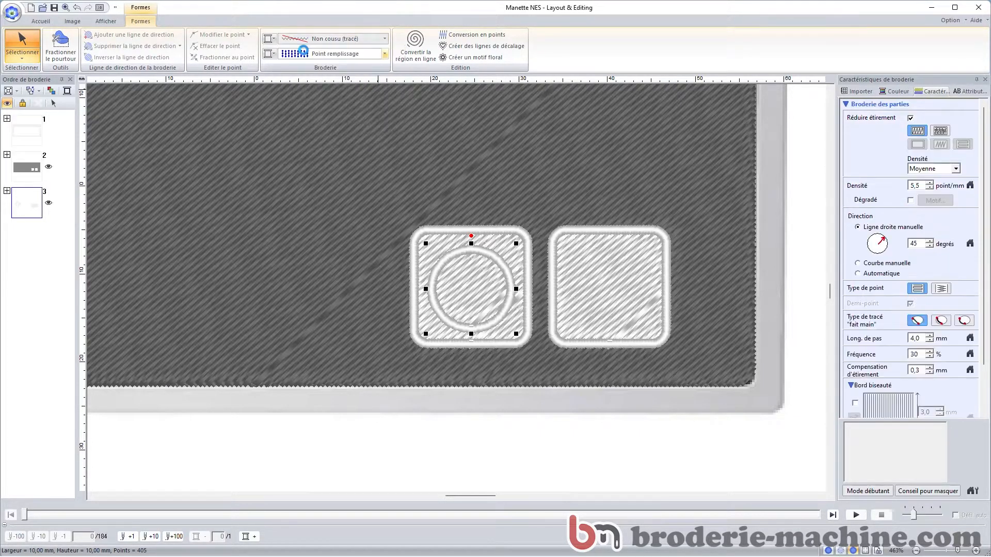
{"action": "left_click", "coordinate": [273, 54]}
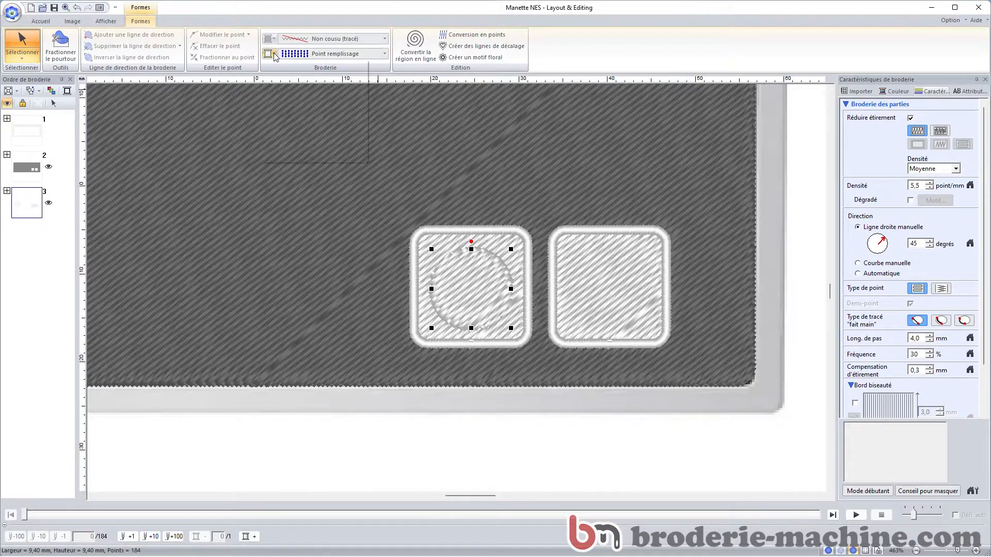
{"action": "left_click", "coordinate": [287, 77]}
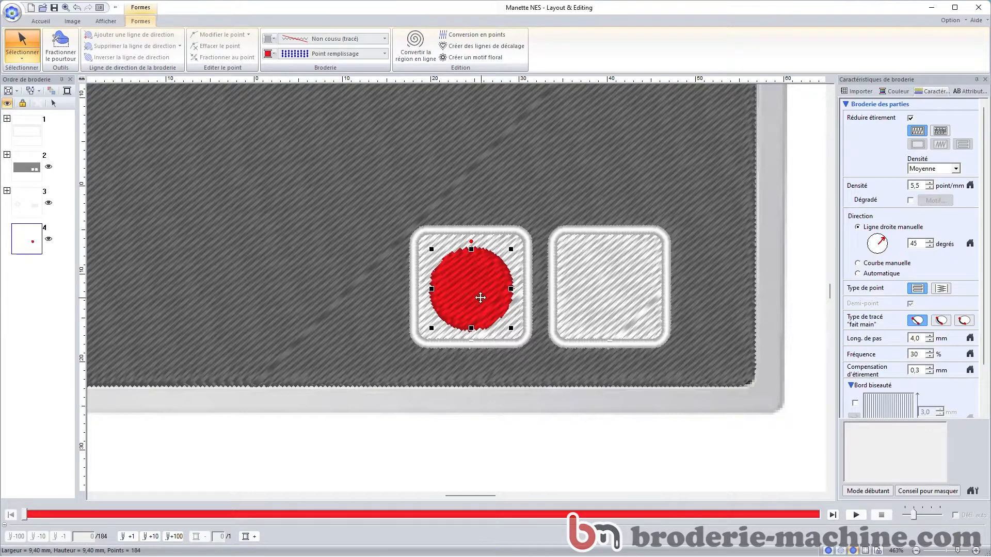
Step: Try to centre the red circle by hand in the B button's white square, and undo the moves
{"action": "left_click", "coordinate": [273, 54]}
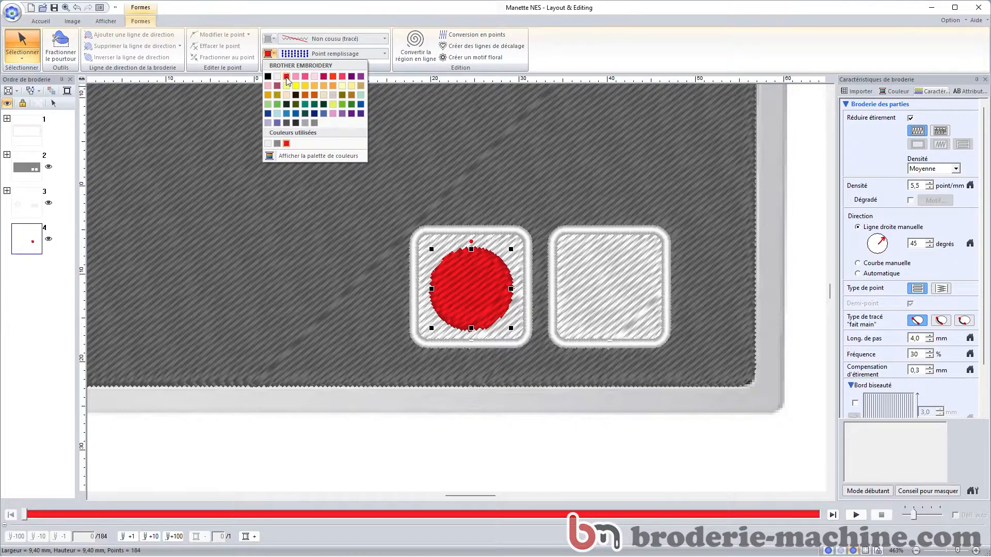
{"action": "left_click", "coordinate": [481, 289]}
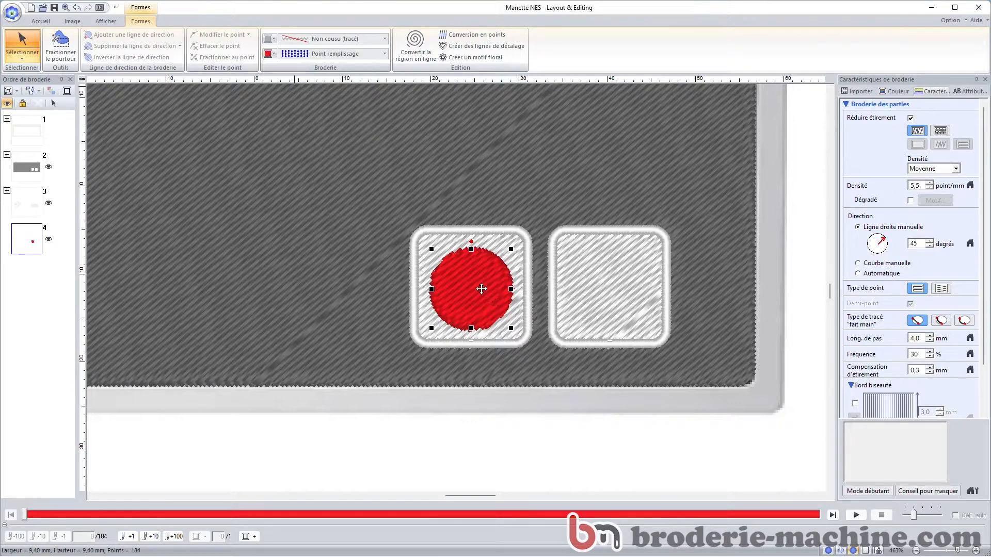
{"action": "left_click_drag", "start_coordinate": [469, 288], "coordinate": [480, 297]}
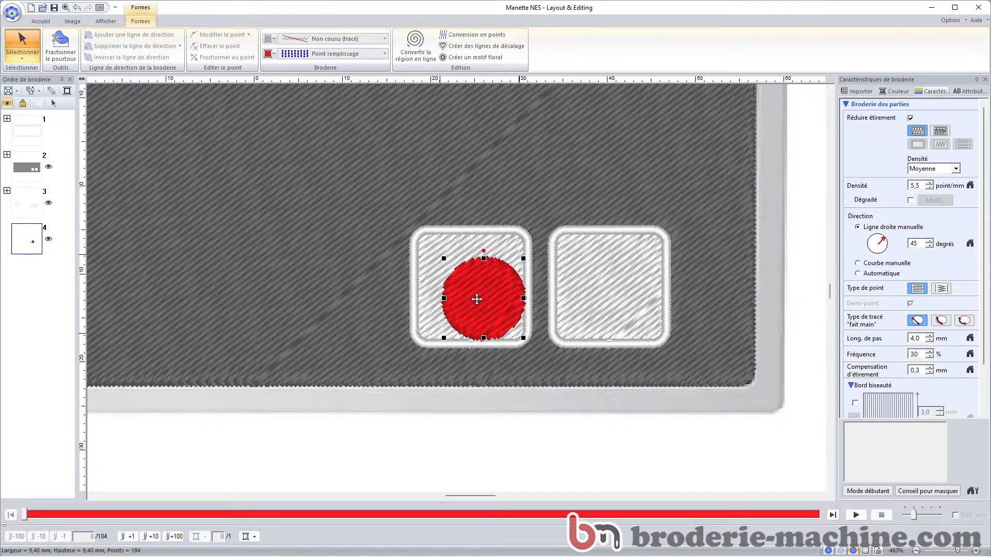
{"action": "key", "text": "ctrl+z"}
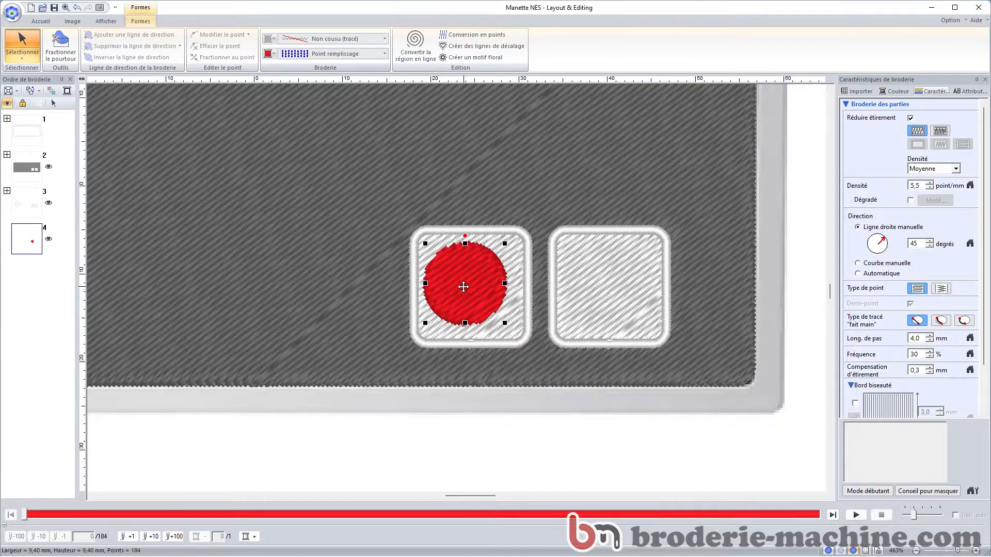
{"action": "left_click_drag", "start_coordinate": [469, 291], "coordinate": [470, 292]}
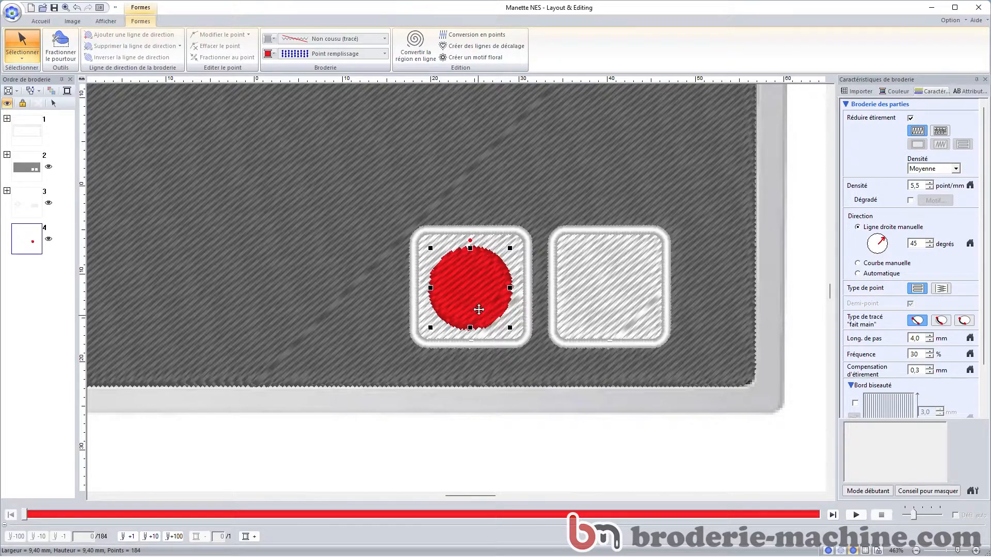
{"action": "key", "text": "ctrl+z"}
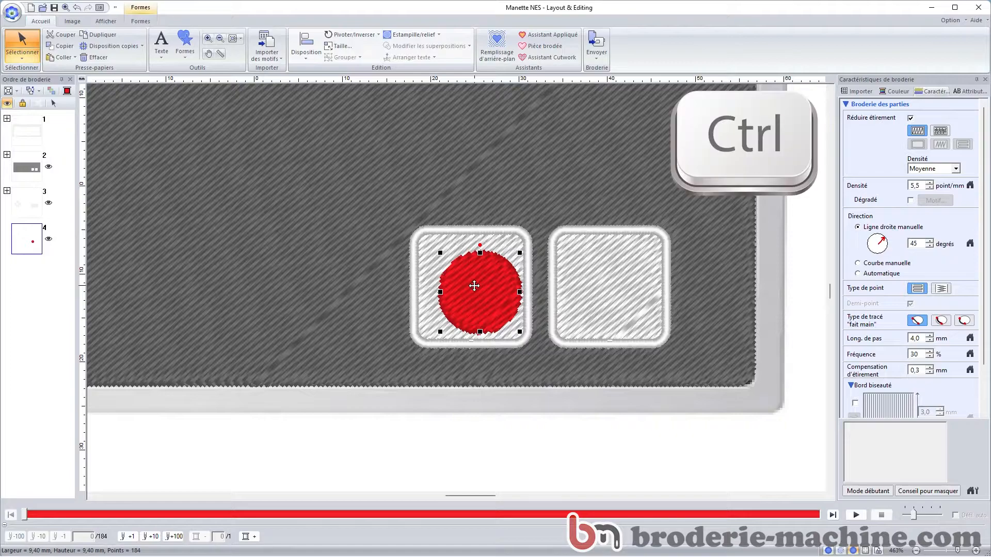
Step: Align the red circle with the B button's white square using horizontal Centre and vertical Milieu
{"action": "left_click", "coordinate": [422, 320], "text": "ctrl"}
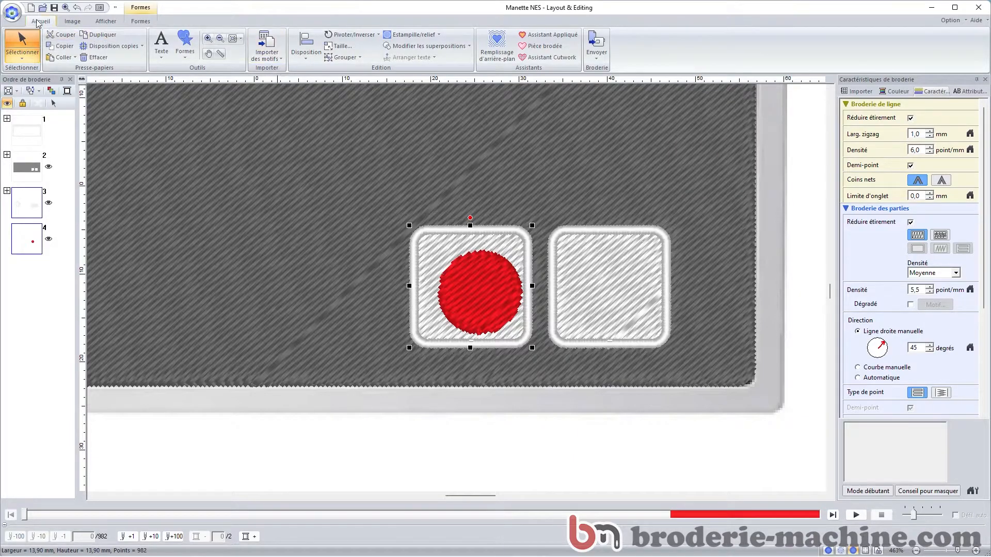
{"action": "left_click", "coordinate": [307, 61]}
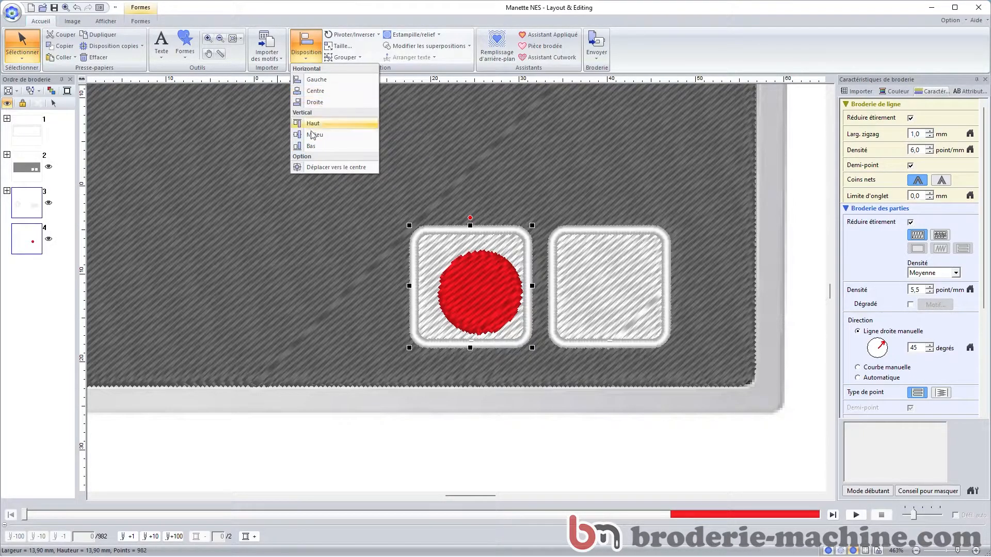
{"action": "left_click", "coordinate": [317, 91]}
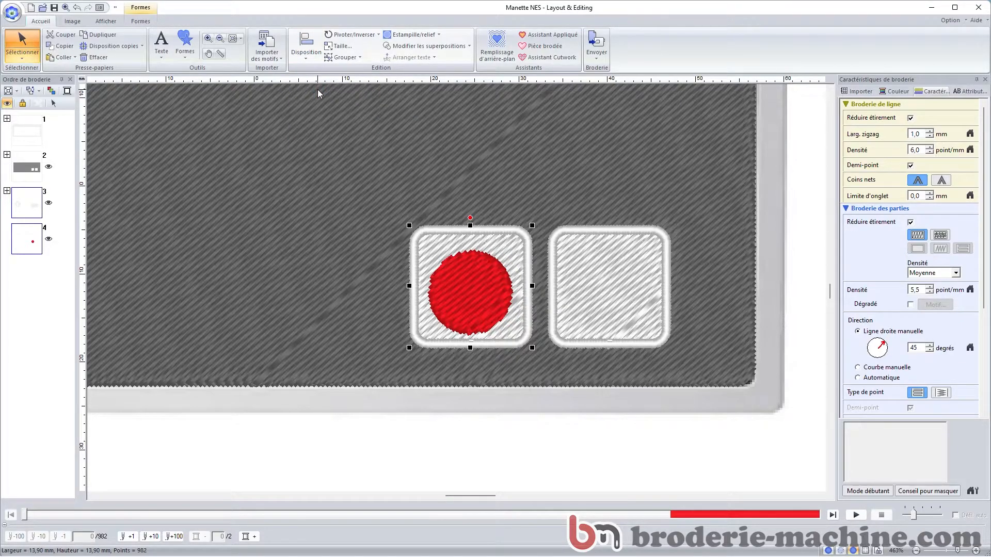
{"action": "left_click", "coordinate": [306, 49]}
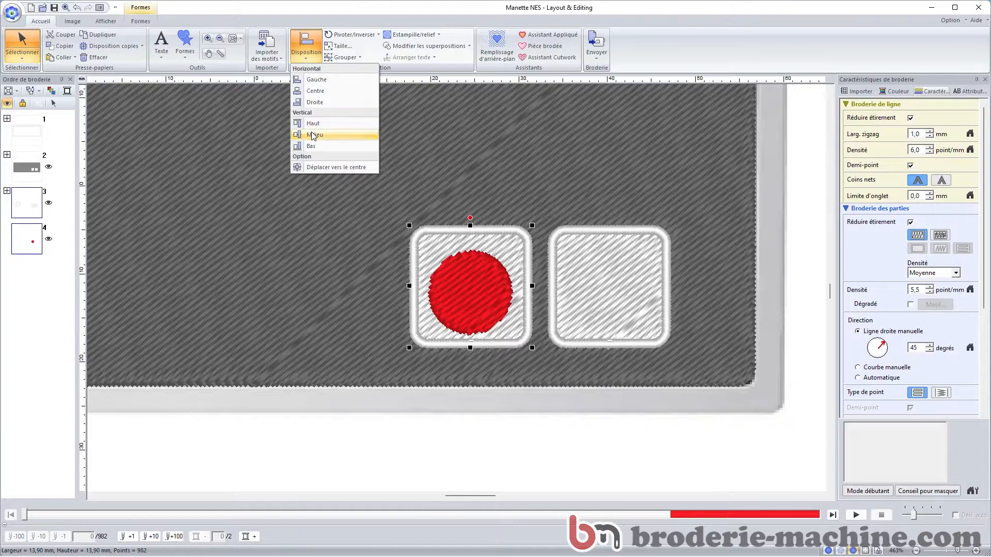
{"action": "left_click", "coordinate": [315, 134]}
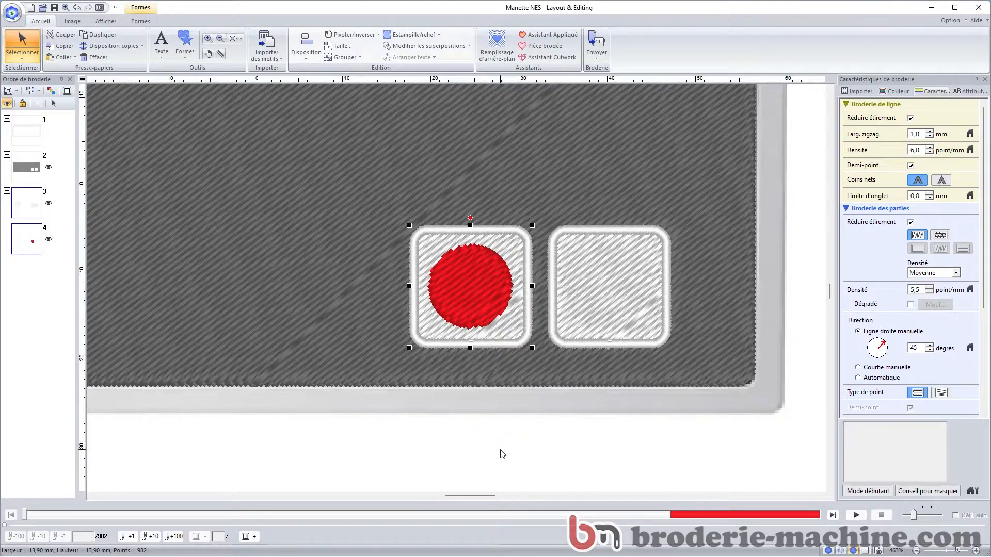
Step: Copy the B button's red circle, paste it, and move the copy straight across into the A button's white square
{"action": "left_click", "coordinate": [475, 285]}
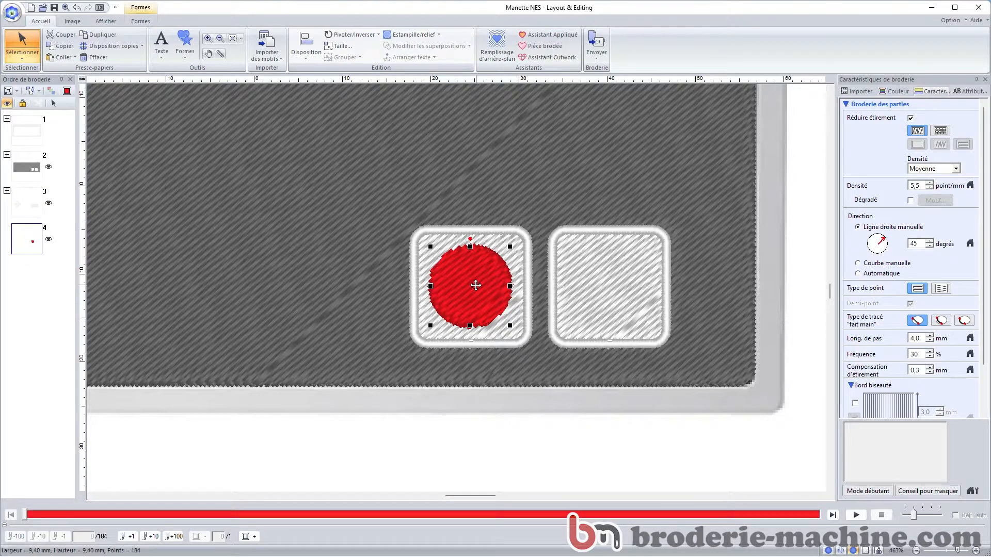
{"action": "key", "text": "ctrl+c"}
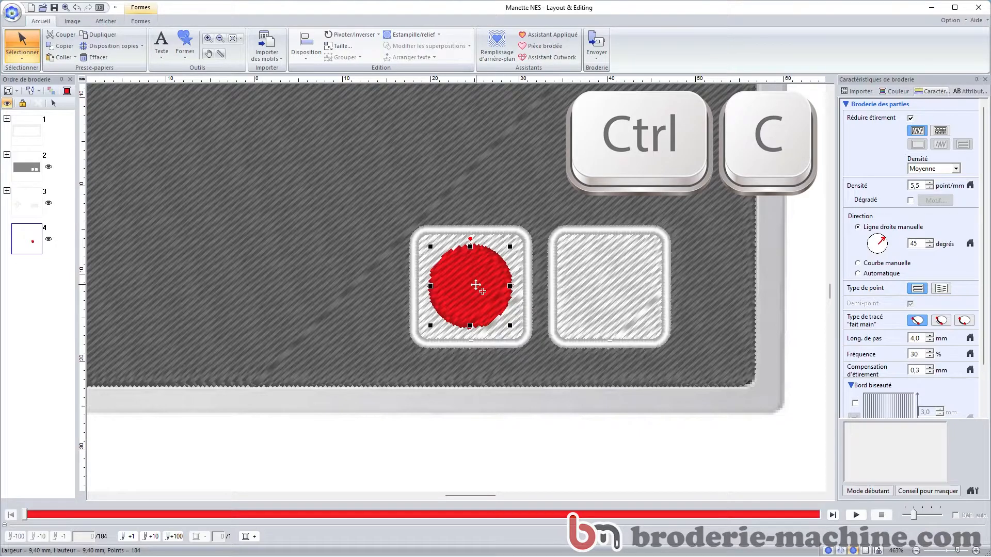
{"action": "key", "text": "ctrl+v"}
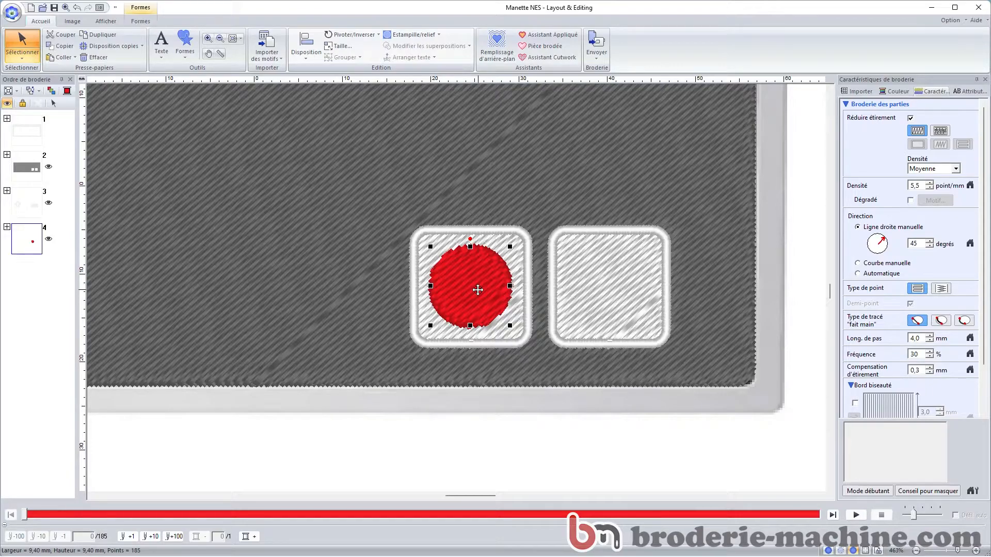
{"action": "key", "text": "shift"}
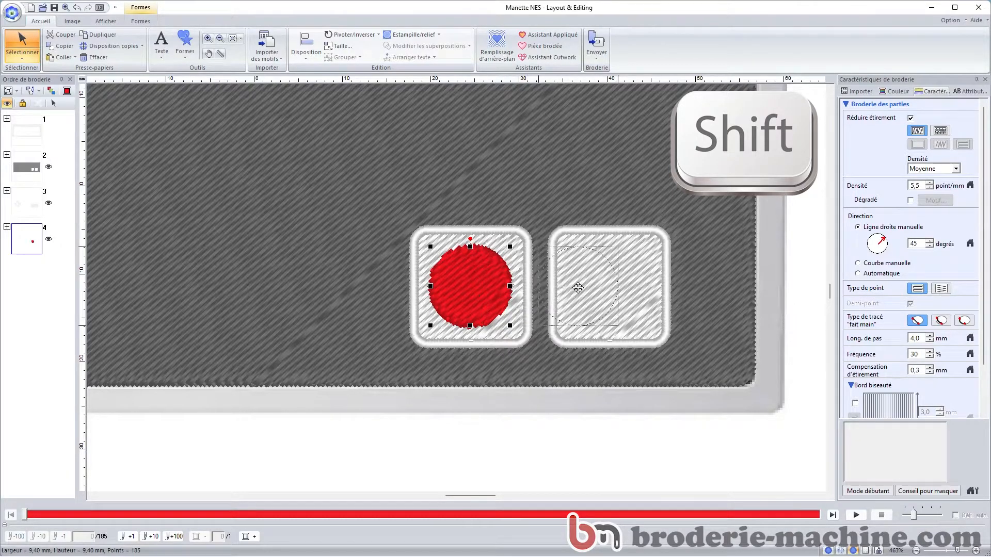
{"action": "left_click_drag", "start_coordinate": [594, 288], "coordinate": [607, 288]}
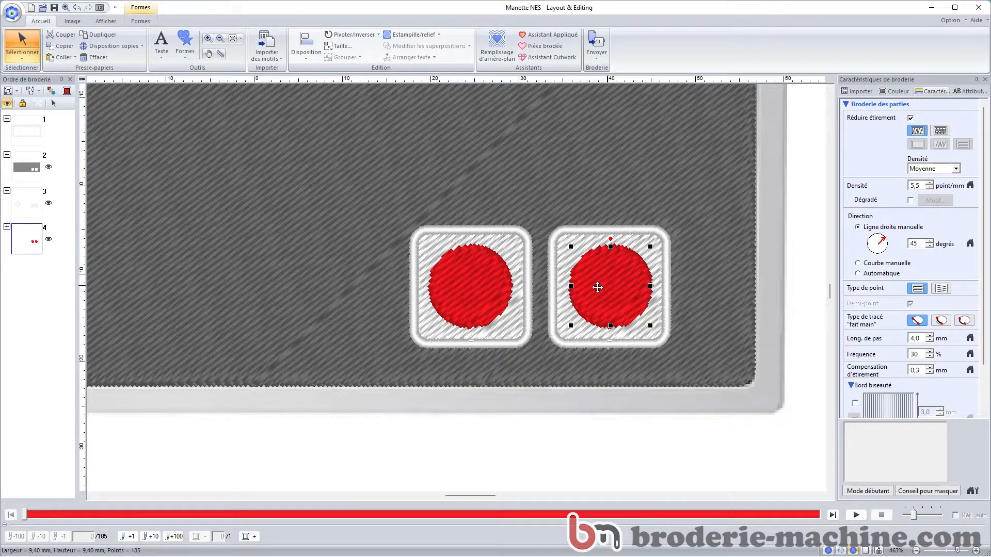
{"action": "left_click", "coordinate": [671, 458]}
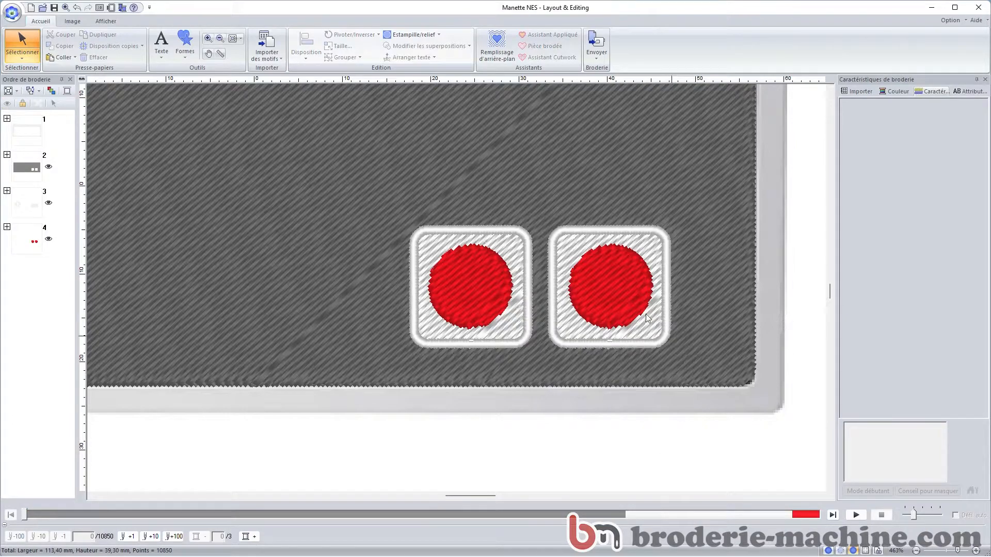
Step: Align the copied red circle with the A button's white square using horizontal Centre and vertical Milieu
{"action": "left_click", "coordinate": [613, 289]}
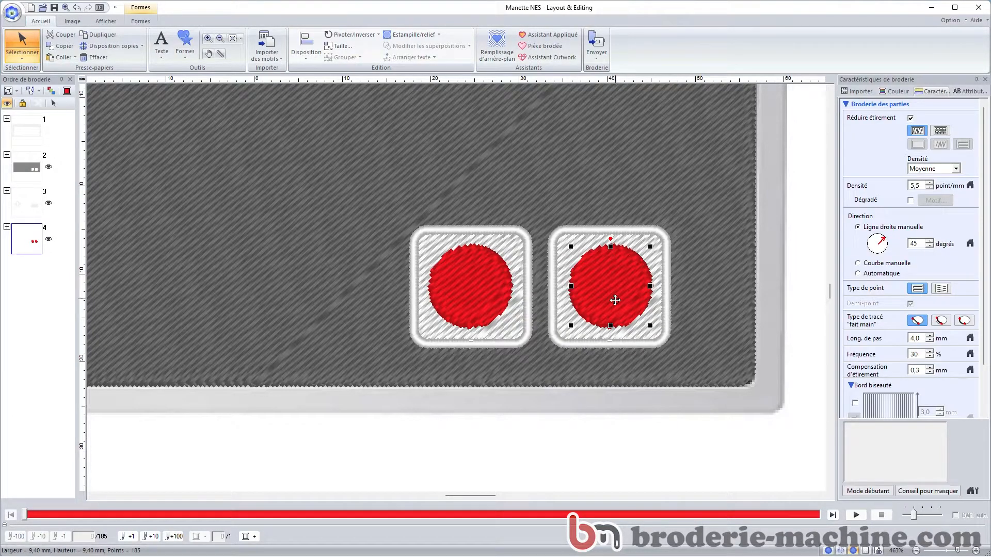
{"action": "key", "text": "ctrl"}
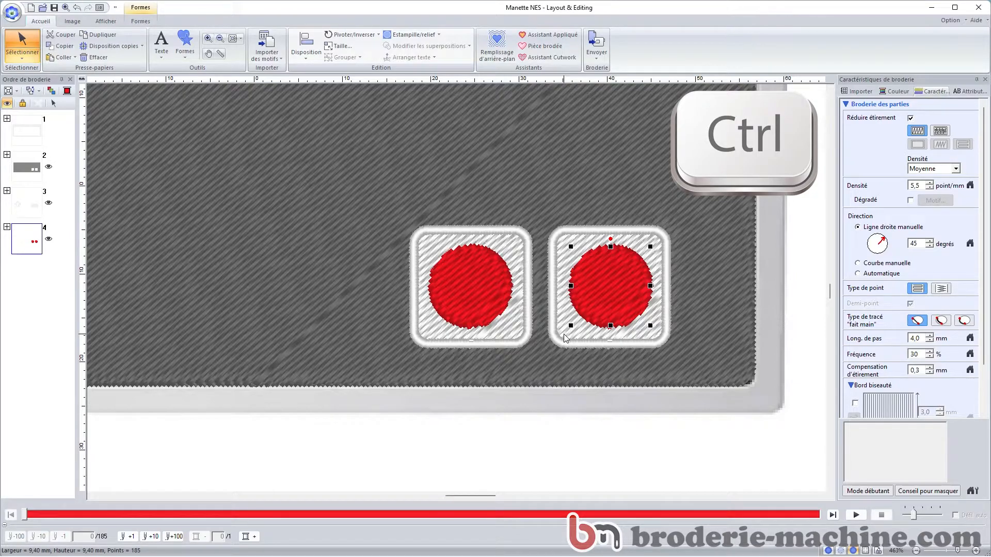
{"action": "left_click", "coordinate": [565, 338], "text": "ctrl"}
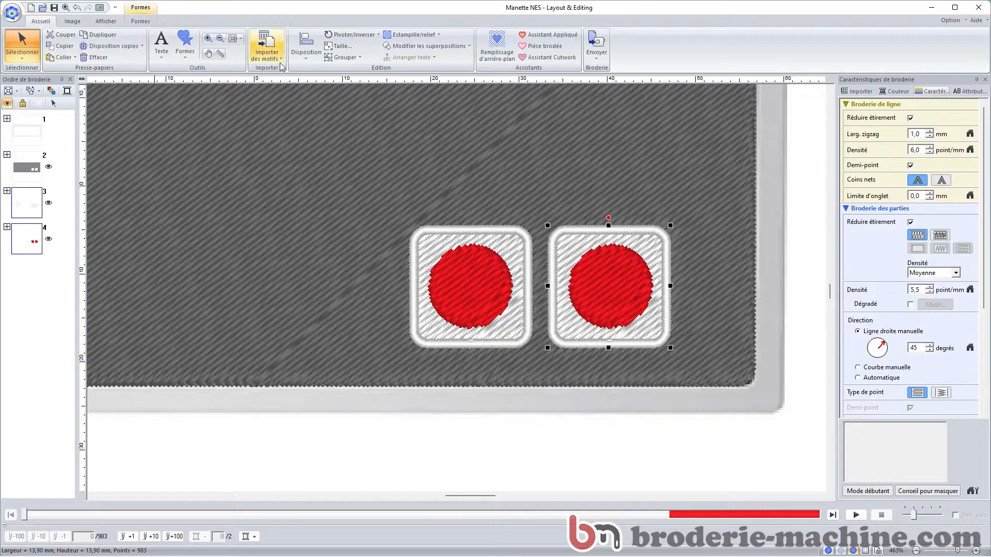
{"action": "left_click", "coordinate": [305, 58]}
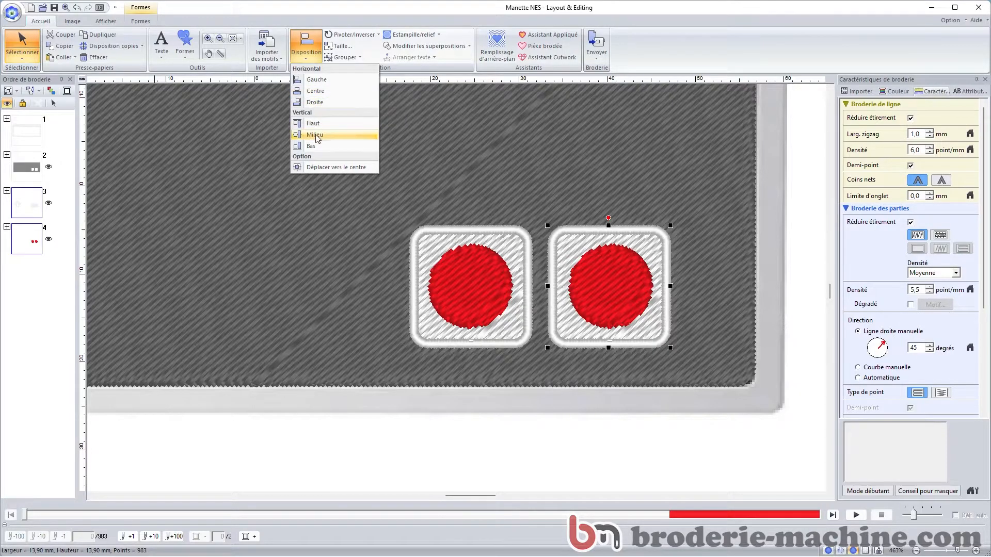
{"action": "left_click", "coordinate": [315, 91]}
{"action": "left_click", "coordinate": [308, 61]}
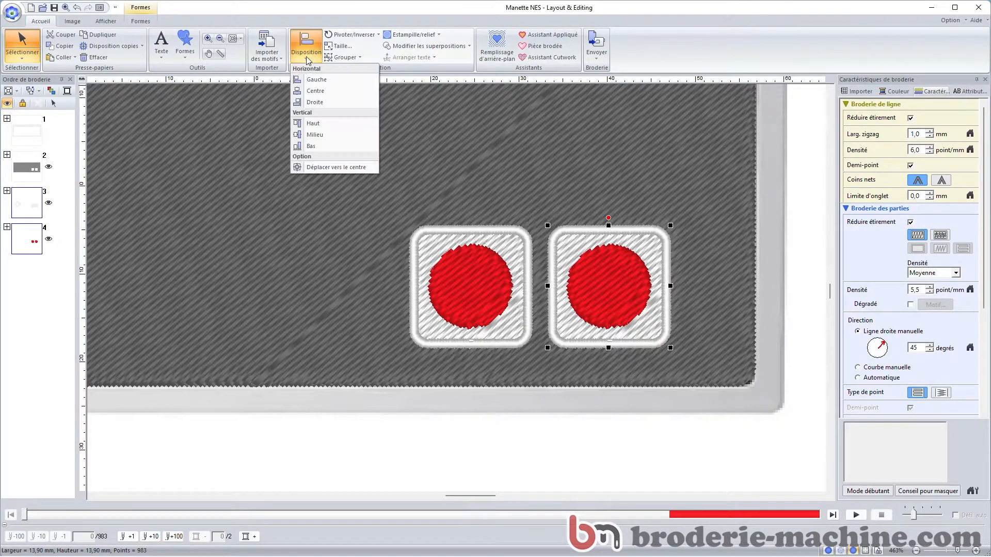
{"action": "left_click", "coordinate": [315, 136]}
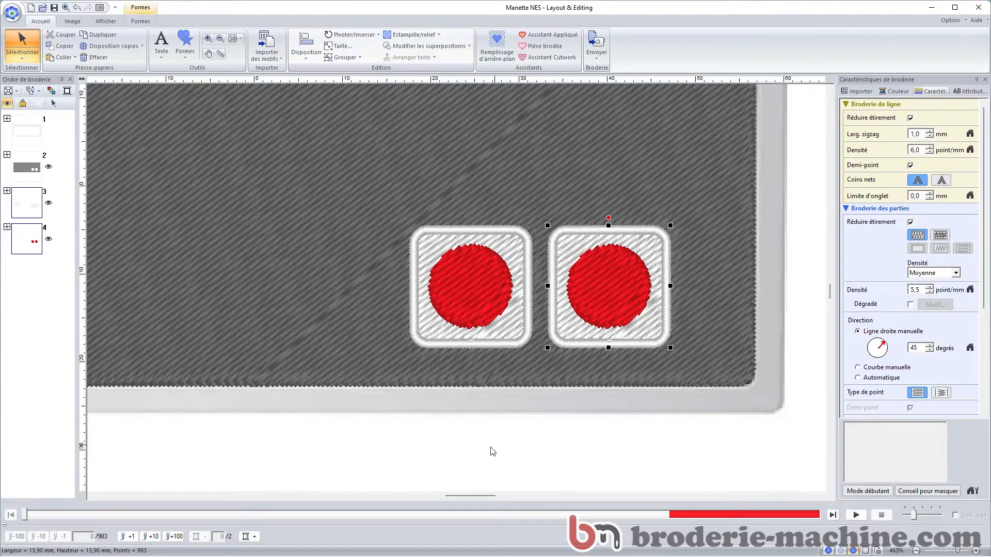
{"action": "left_click", "coordinate": [529, 435]}
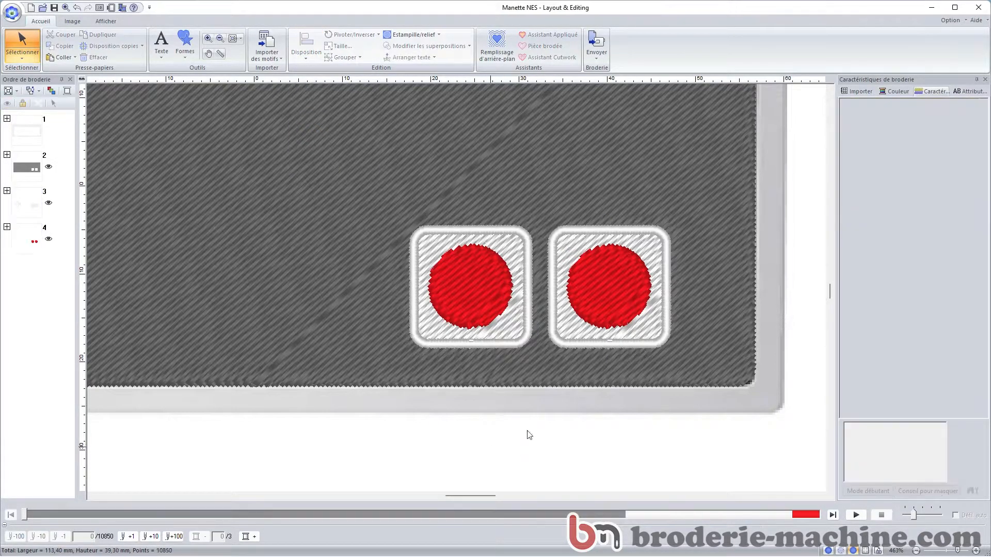
Step: Select the B button's red circle together with its white square and remove their overlap with Supprimer la superposition
{"action": "left_click", "coordinate": [466, 280]}
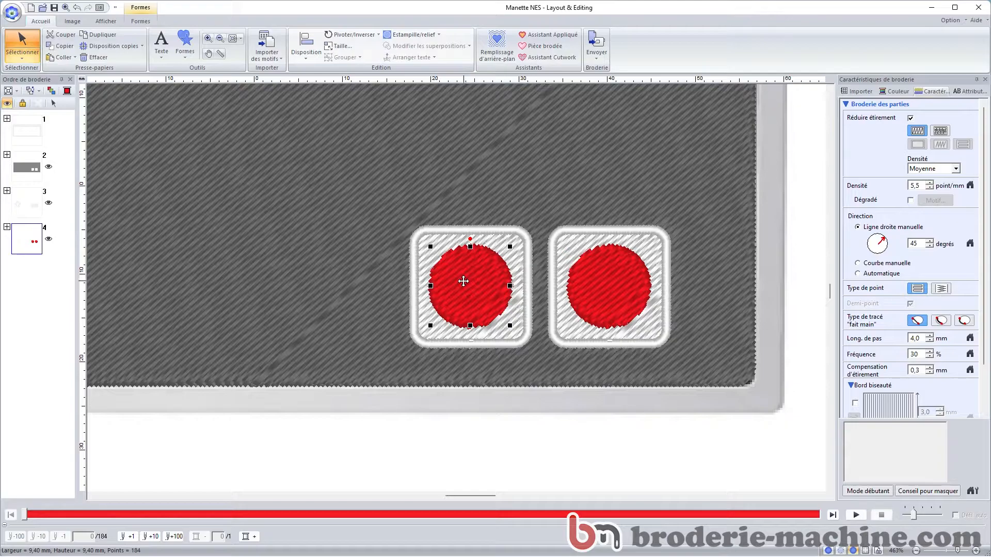
{"action": "key", "text": "ctrl"}
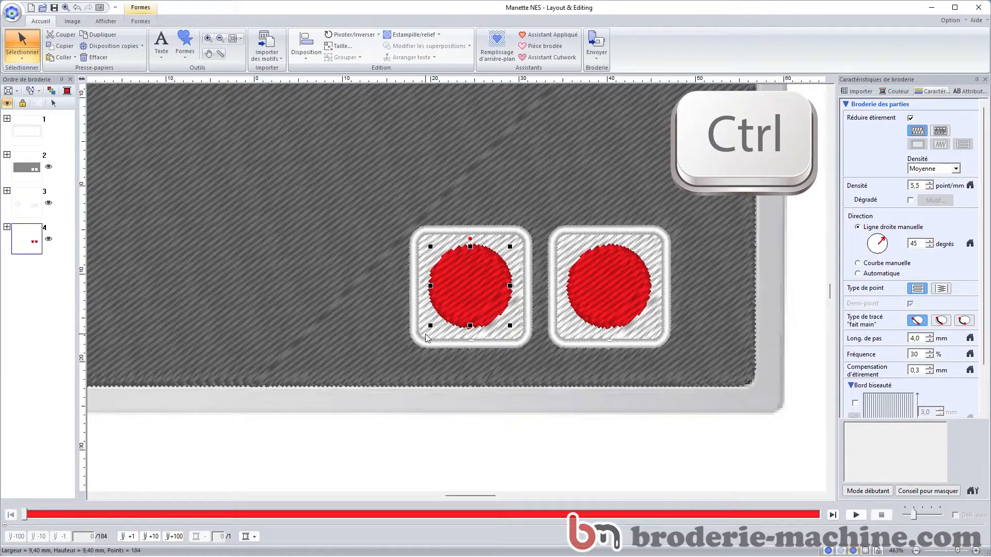
{"action": "left_click", "coordinate": [426, 338], "text": "ctrl"}
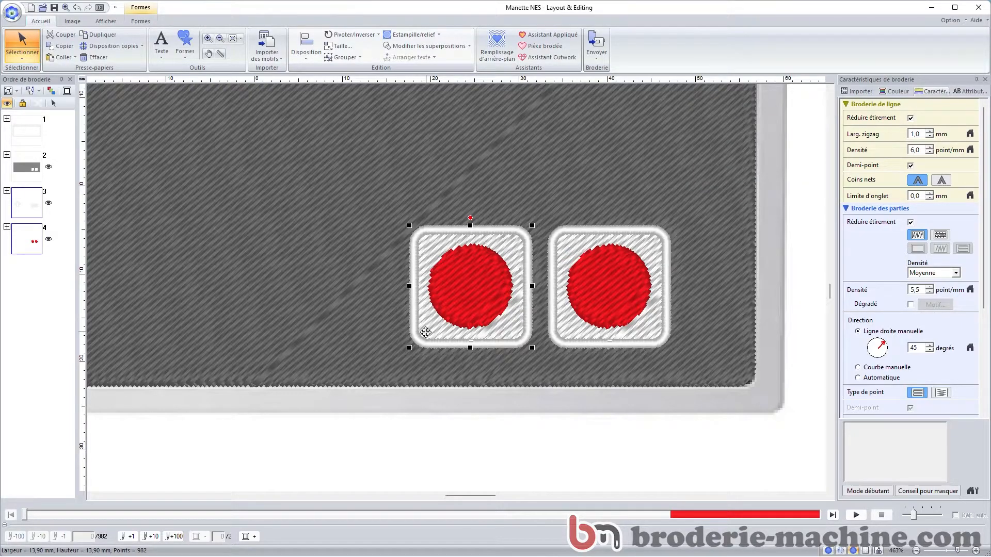
{"action": "left_click", "coordinate": [417, 48]}
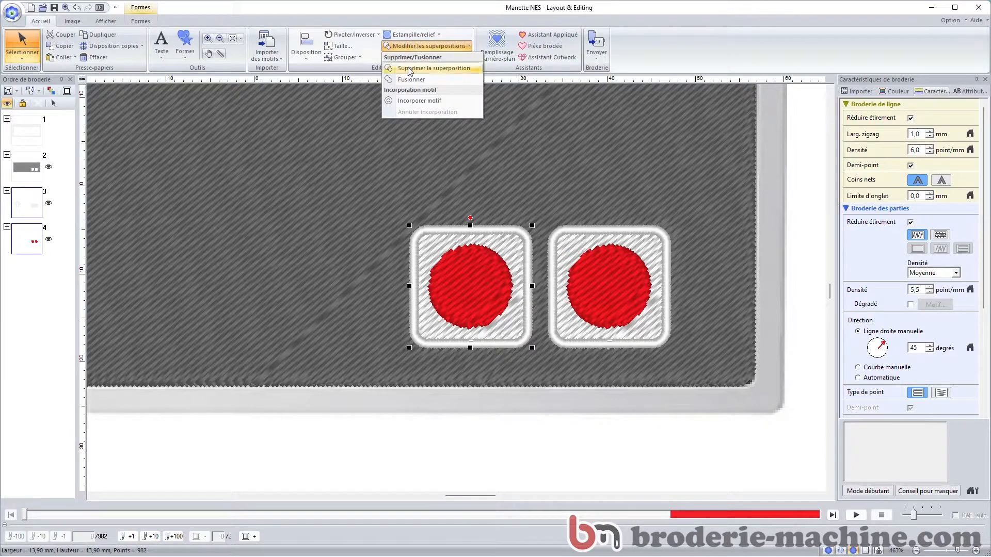
{"action": "left_click", "coordinate": [409, 69]}
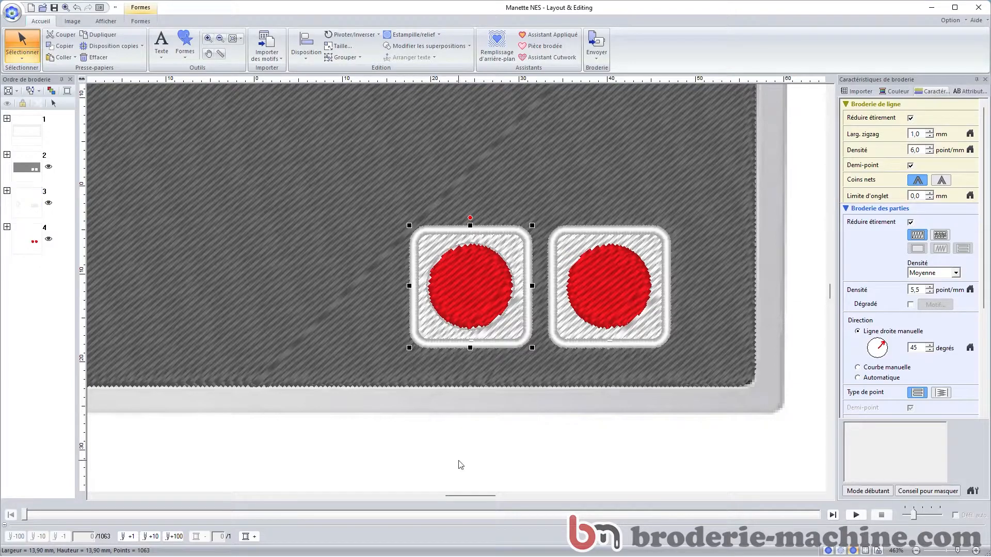
Step: Move the B button's red circle aside to expose the cutout, and set the cutout's outline to Non cousu (tracé)
{"action": "left_click", "coordinate": [463, 281]}
{"action": "left_click_drag", "start_coordinate": [478, 278], "coordinate": [433, 357]}
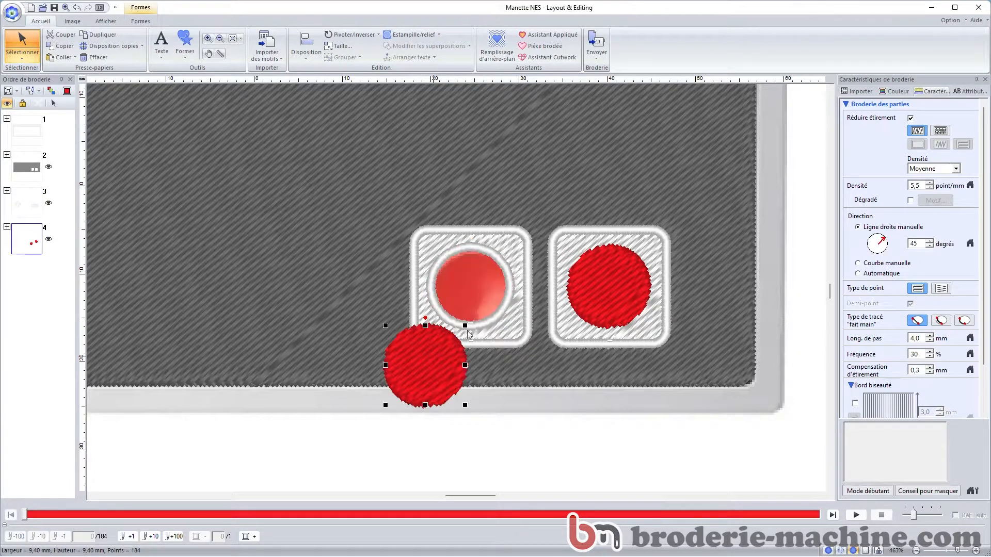
{"action": "left_click", "coordinate": [470, 247]}
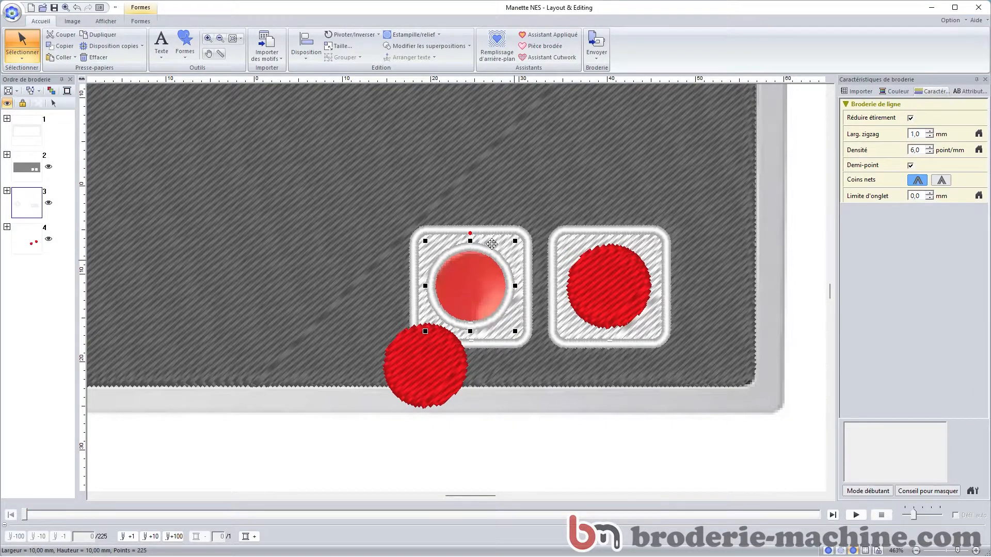
{"action": "left_click", "coordinate": [141, 21]}
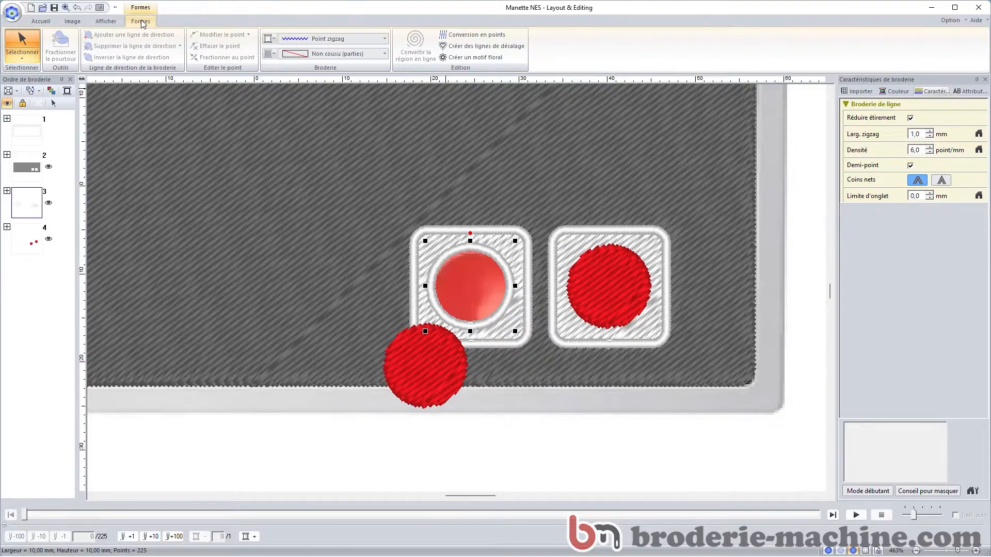
{"action": "left_click", "coordinate": [336, 39]}
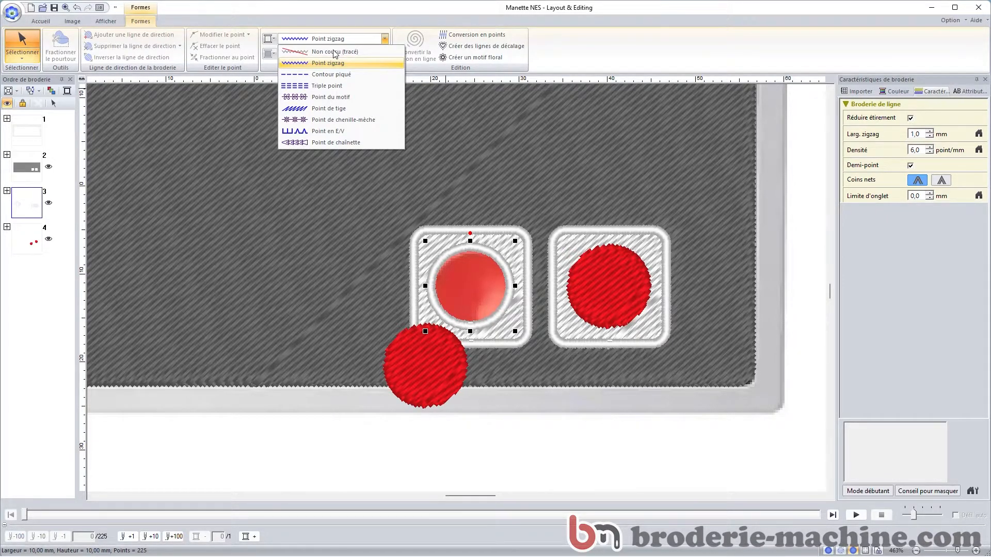
{"action": "left_click", "coordinate": [335, 52]}
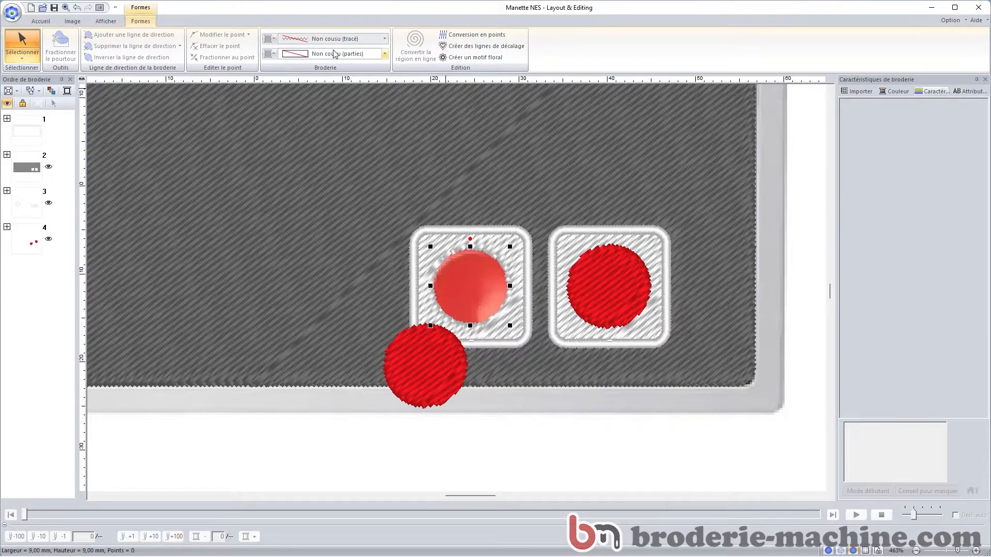
Step: Move the red circle back over the round cutout in the B button's white square
{"action": "left_click", "coordinate": [423, 367]}
{"action": "left_click_drag", "start_coordinate": [424, 372], "coordinate": [468, 298]}
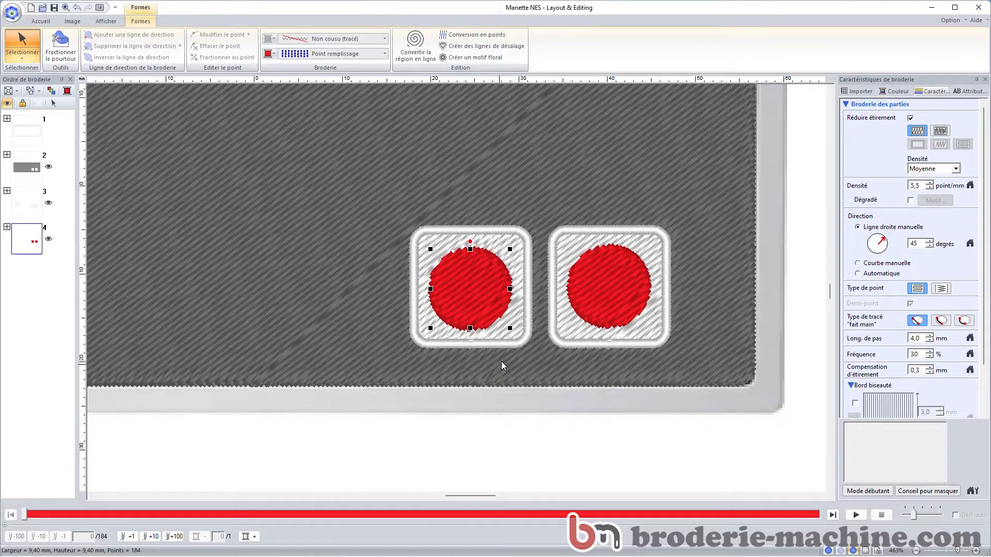
Step: Align the B button's red circle with its white square using horizontal Centre and vertical Milieu
{"action": "left_click", "coordinate": [423, 336], "text": "ctrl"}
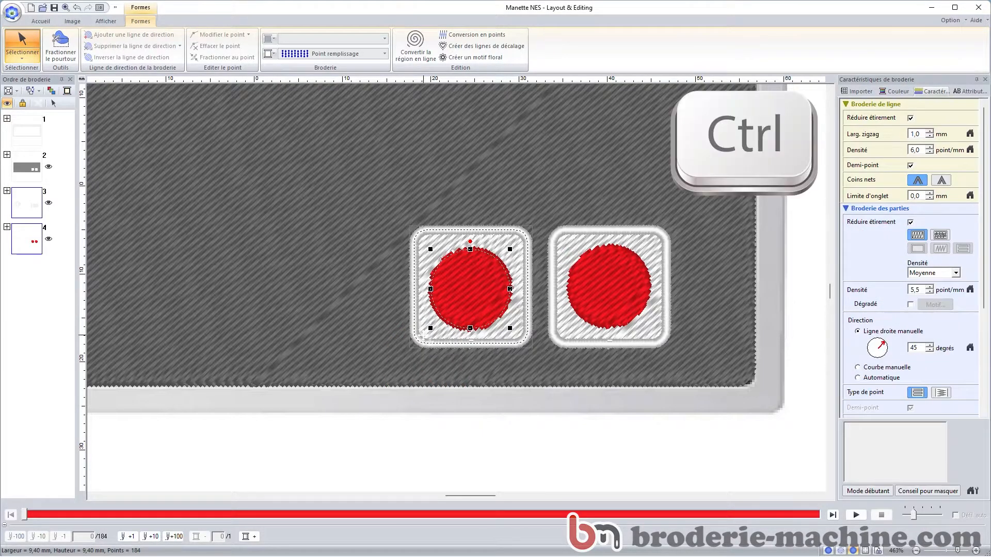
{"action": "left_click", "coordinate": [423, 336], "text": "ctrl"}
{"action": "left_click", "coordinate": [46, 24]}
{"action": "left_click", "coordinate": [306, 56]}
{"action": "left_click", "coordinate": [312, 90]}
{"action": "left_click", "coordinate": [307, 56]}
{"action": "left_click", "coordinate": [312, 129]}
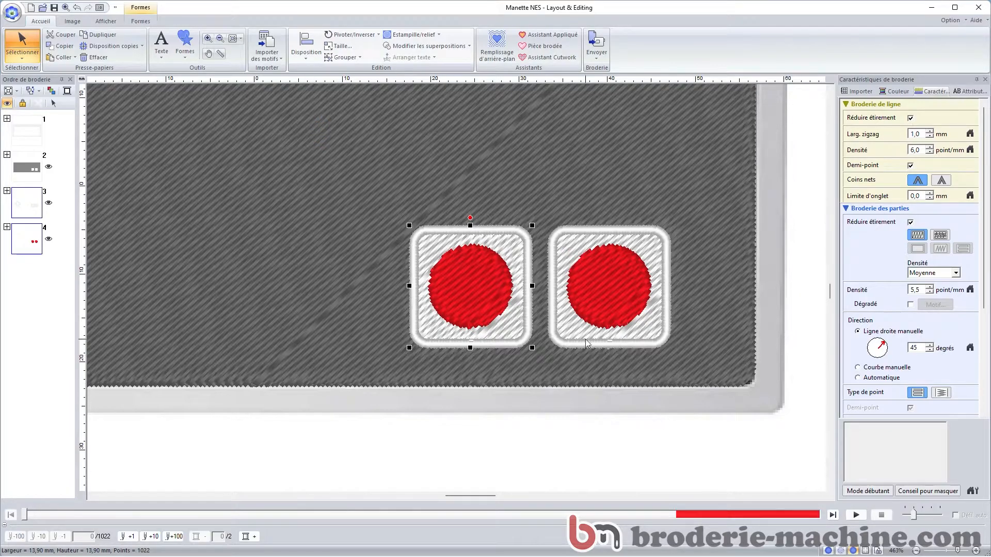
Step: Select the A button's red circle together with its white square and remove their overlap with Supprimer la superposition
{"action": "left_click", "coordinate": [569, 328]}
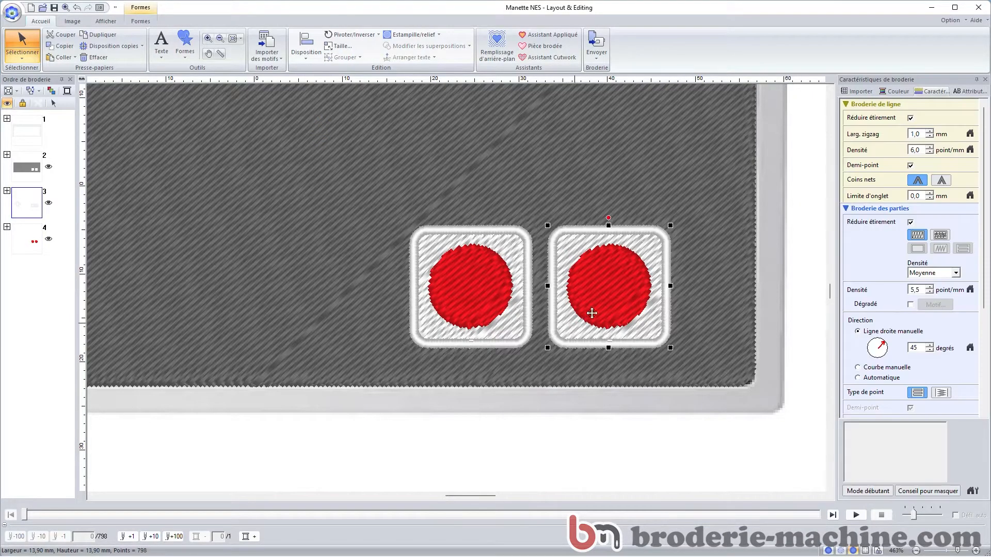
{"action": "left_click", "coordinate": [610, 286]}
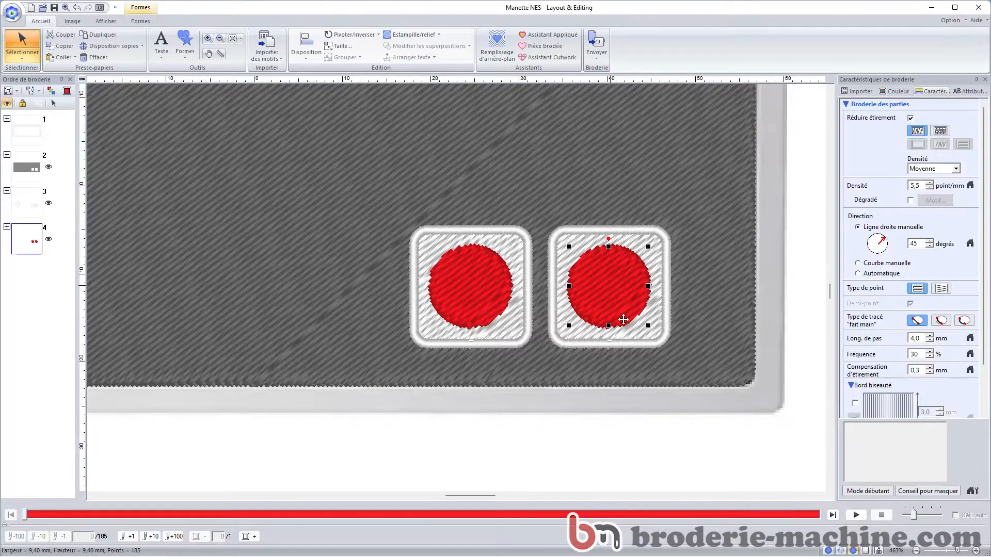
{"action": "left_click", "coordinate": [652, 337], "text": "ctrl"}
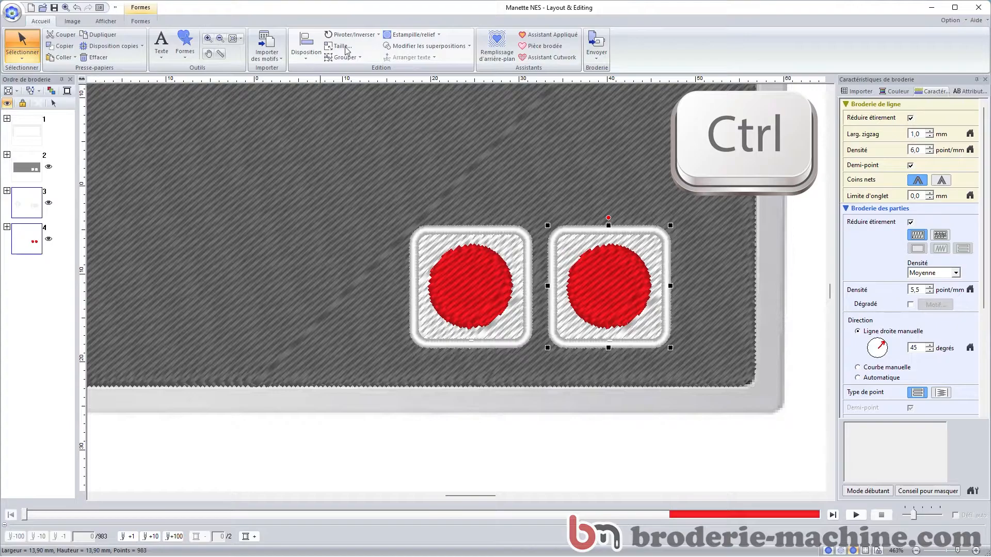
{"action": "left_click", "coordinate": [413, 47]}
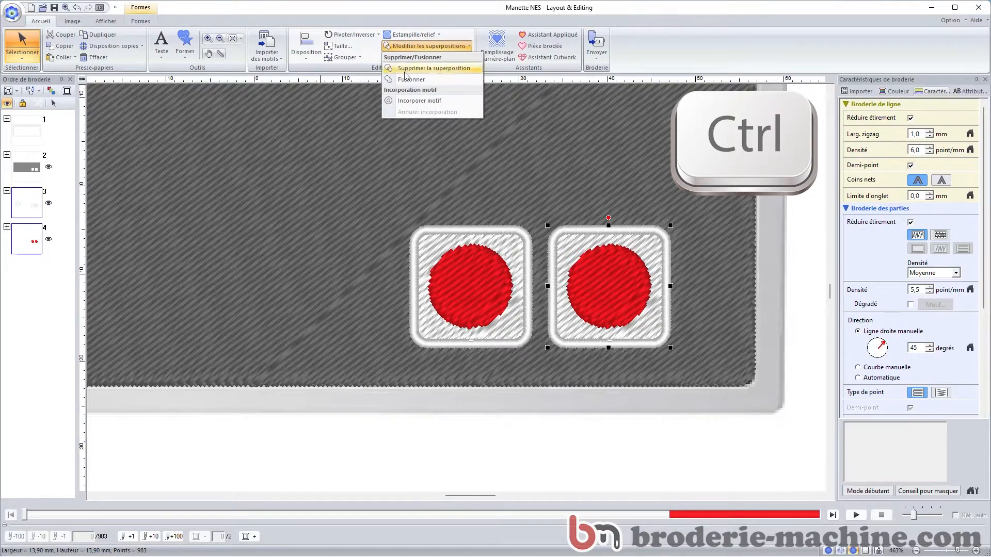
{"action": "left_click", "coordinate": [412, 69]}
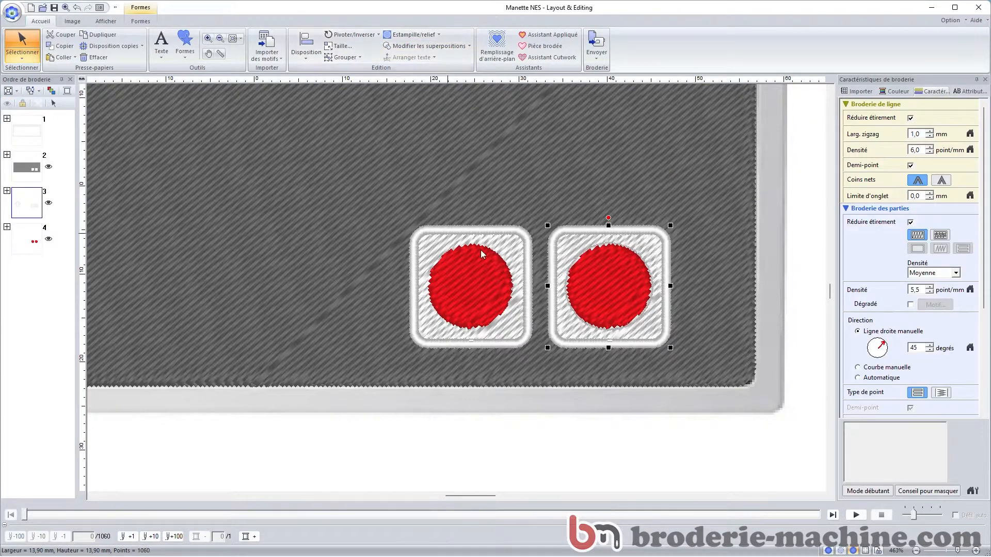
{"action": "left_click", "coordinate": [584, 190]}
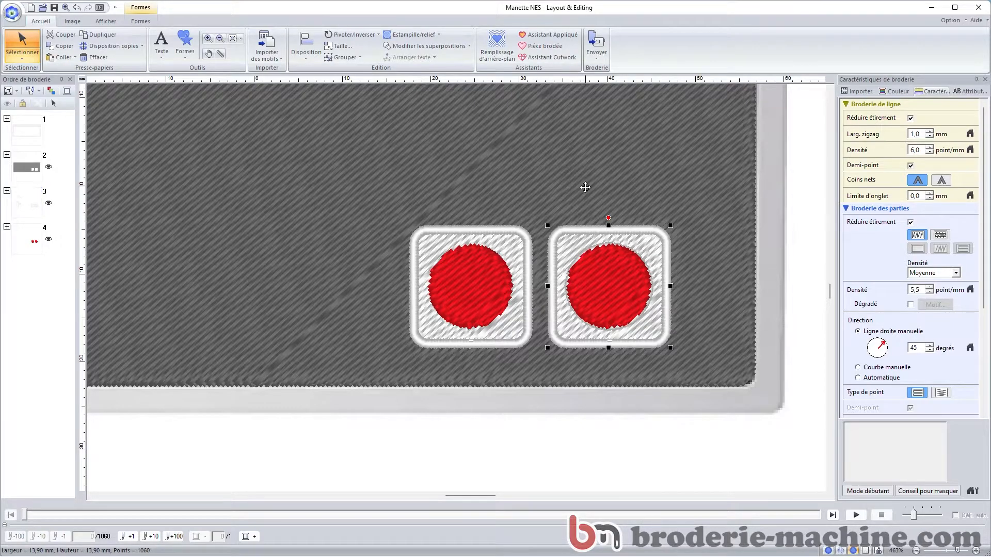
Step: Move the A button's red circle aside to expose the cutout, and set the cutout's outline to Non cousu (tracé)
{"action": "left_click", "coordinate": [590, 246]}
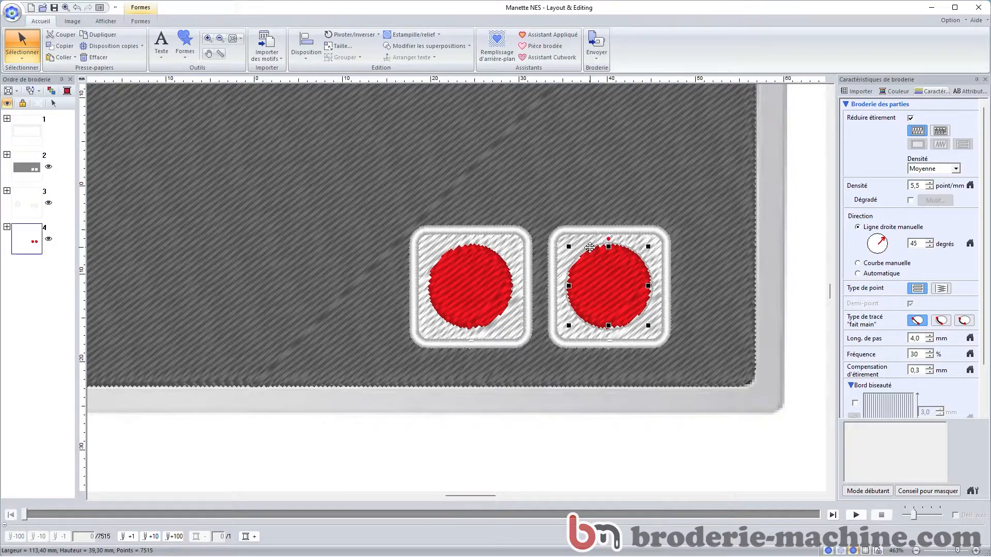
{"action": "left_click_drag", "start_coordinate": [599, 273], "coordinate": [607, 292]}
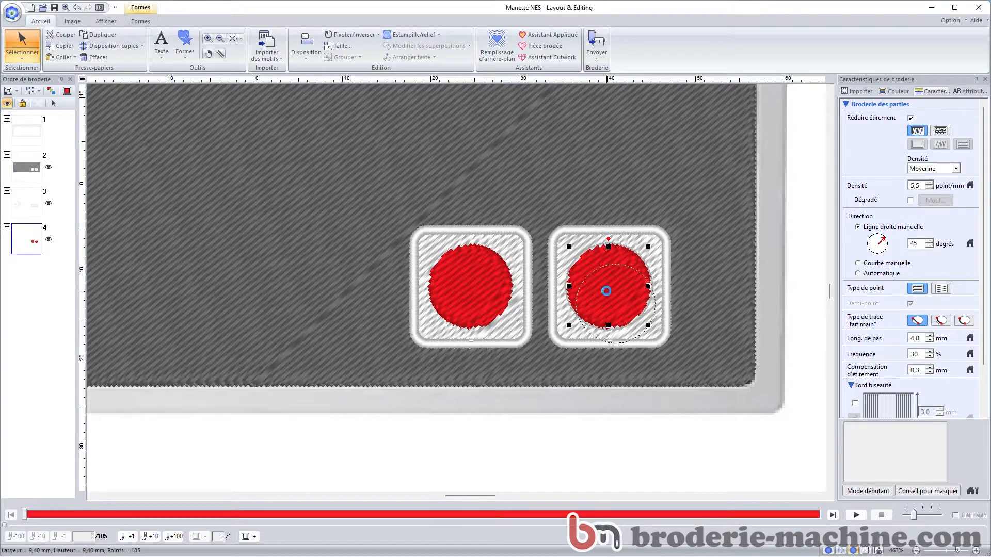
{"action": "left_click", "coordinate": [598, 247]}
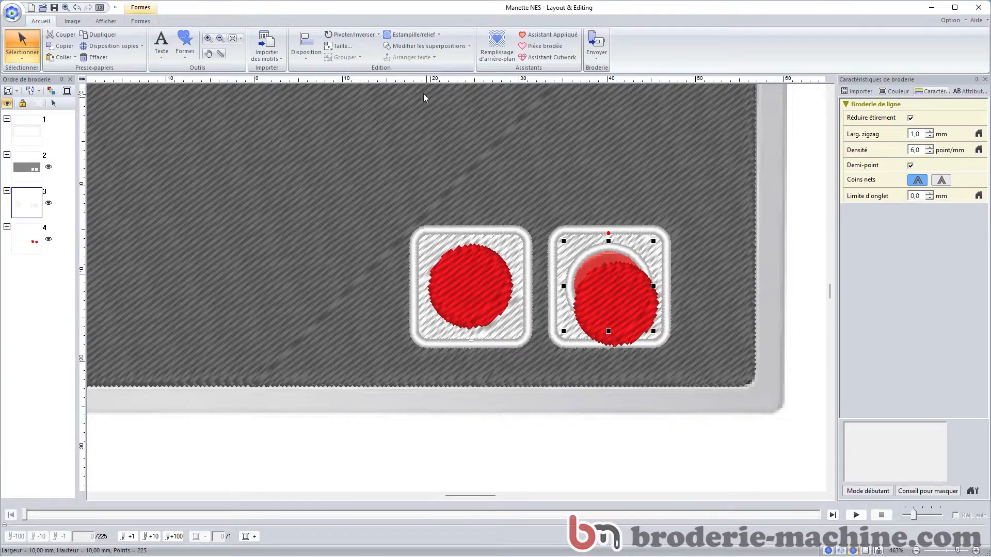
{"action": "left_click", "coordinate": [138, 22]}
{"action": "left_click", "coordinate": [329, 41]}
{"action": "left_click", "coordinate": [331, 49]}
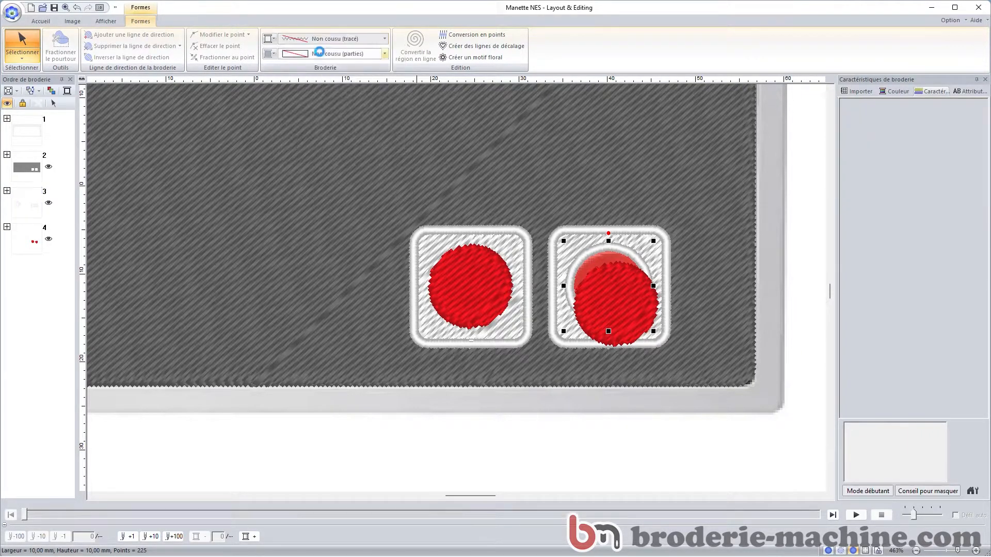
Step: Realign the A button's red circle with its white square using horizontal Centre and vertical Milieu, then clear the selection
{"action": "left_click", "coordinate": [627, 308]}
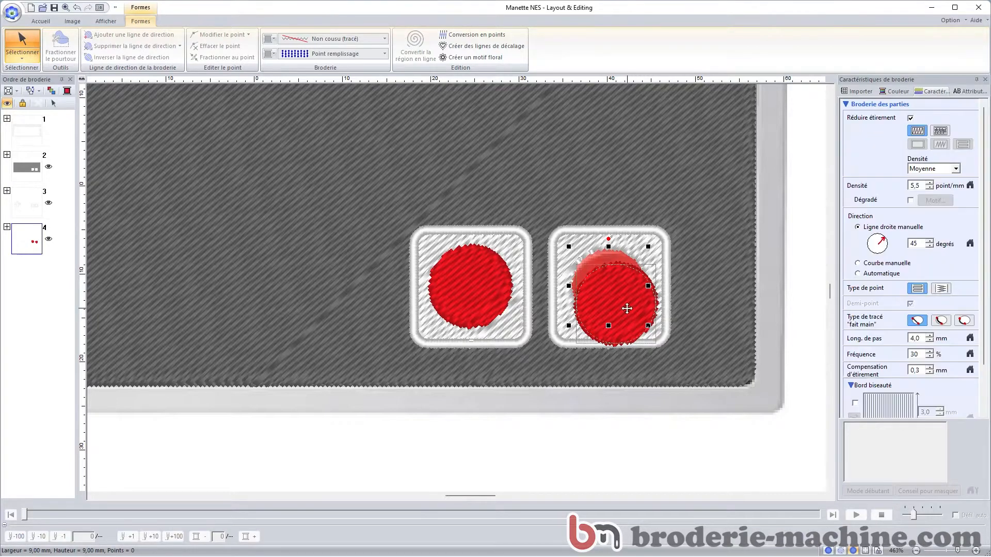
{"action": "left_click", "coordinate": [562, 333], "text": "ctrl"}
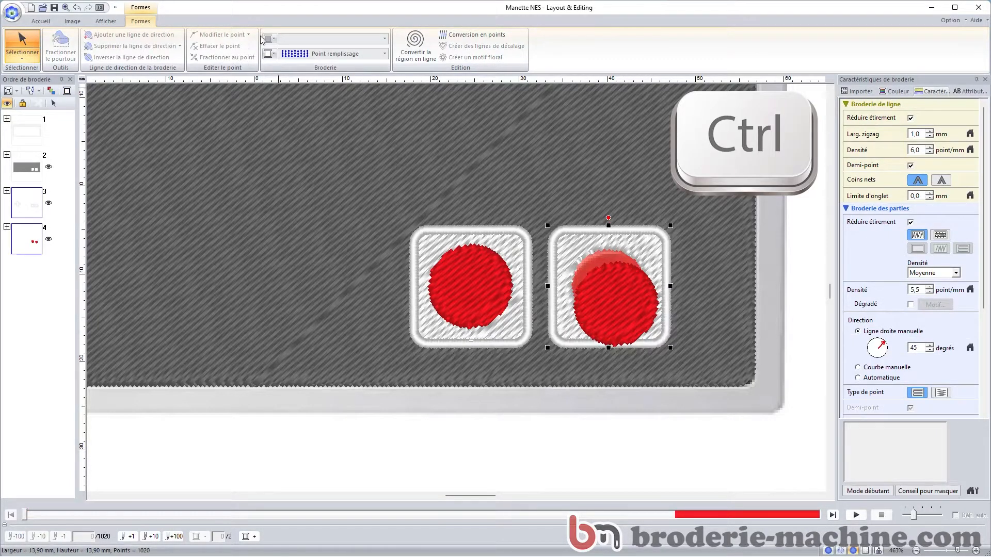
{"action": "left_click", "coordinate": [40, 21]}
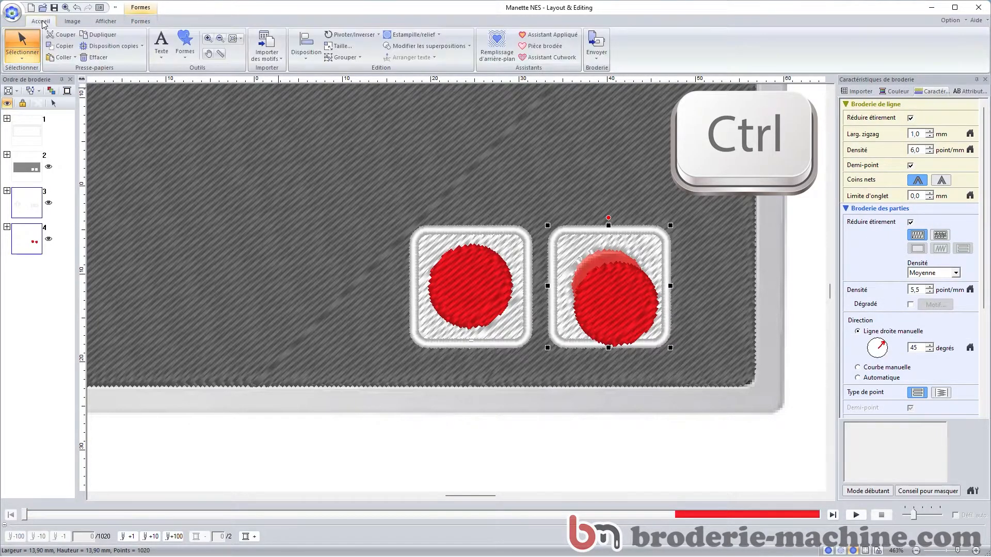
{"action": "left_click", "coordinate": [306, 61]}
{"action": "left_click", "coordinate": [315, 91]}
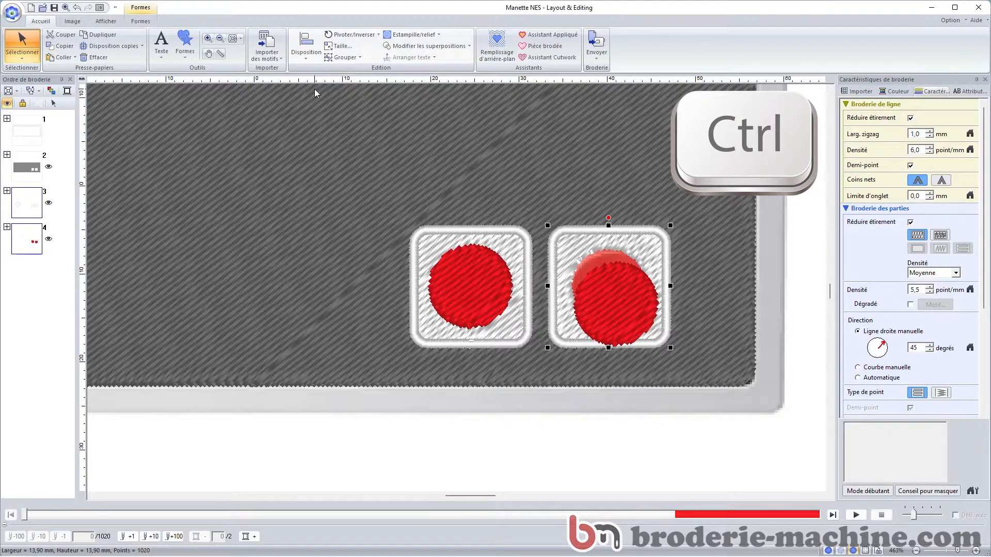
{"action": "left_click", "coordinate": [306, 56]}
{"action": "left_click", "coordinate": [307, 136]}
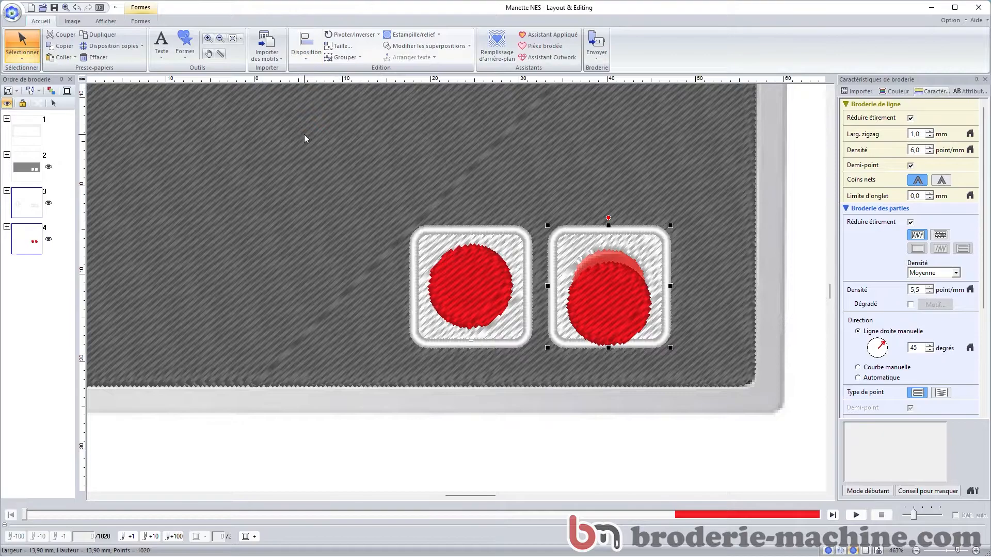
{"action": "left_click", "coordinate": [597, 435]}
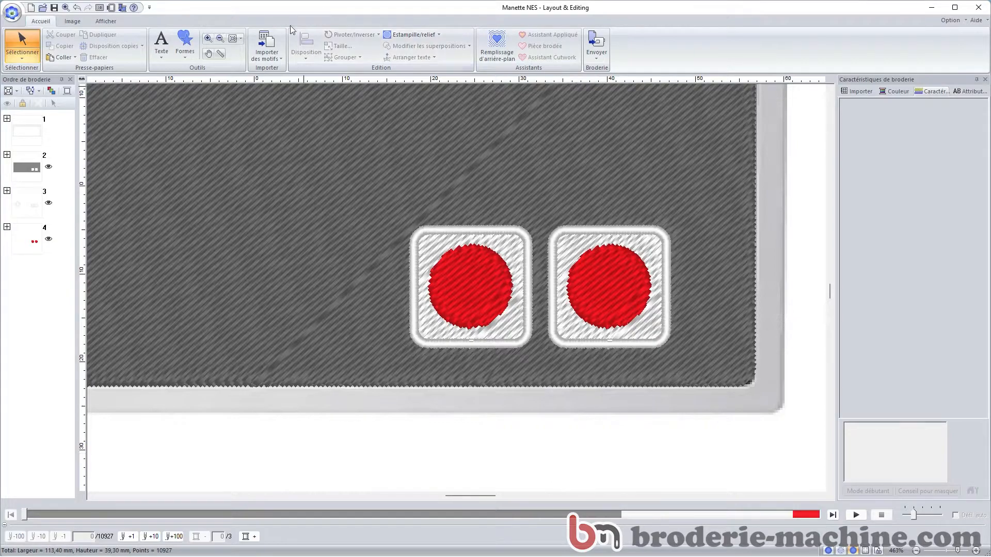
Step: Set the stitch direction of the B button's red circle to 0 degrees
{"action": "left_click", "coordinate": [208, 39]}
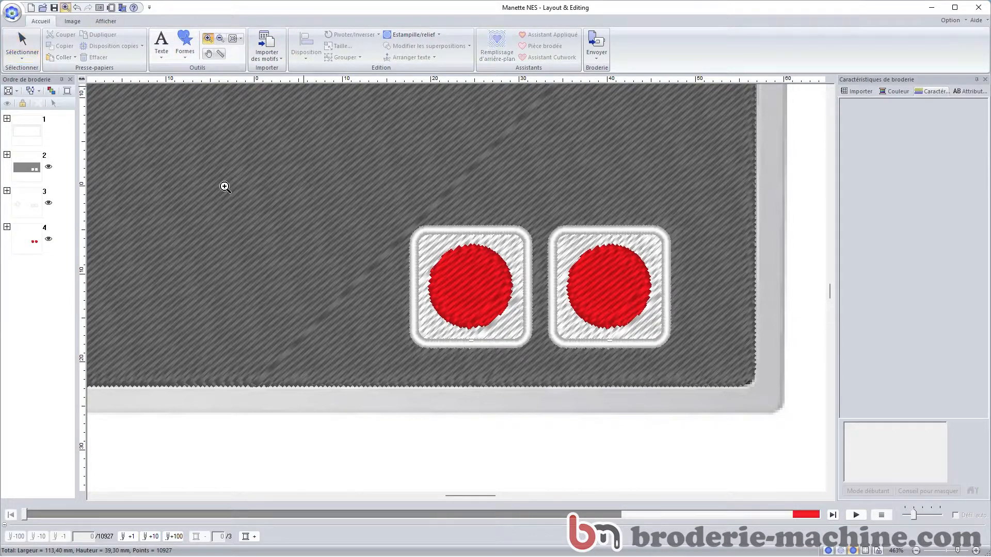
{"action": "left_click", "coordinate": [524, 304]}
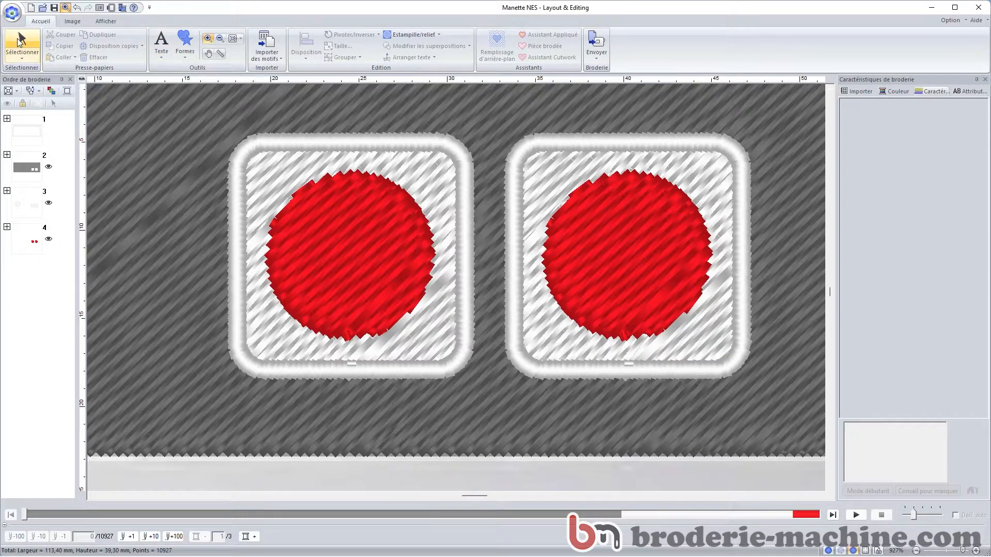
{"action": "left_click", "coordinate": [19, 41]}
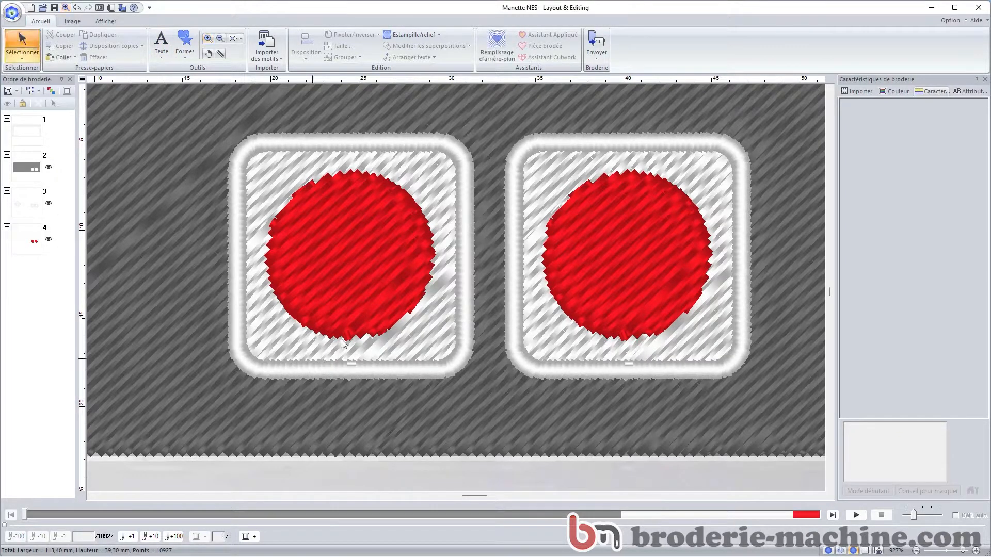
{"action": "left_click", "coordinate": [339, 251]}
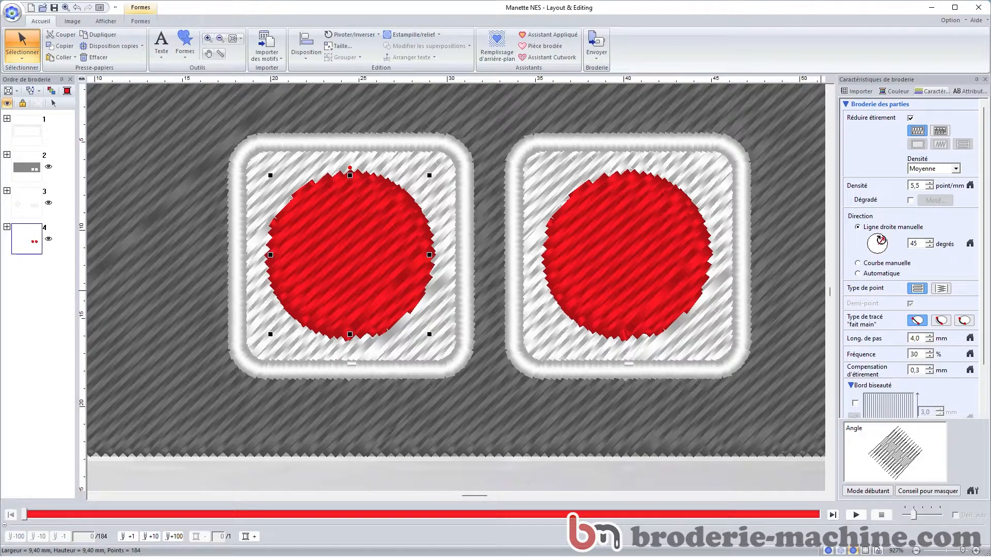
{"action": "left_click", "coordinate": [917, 243]}
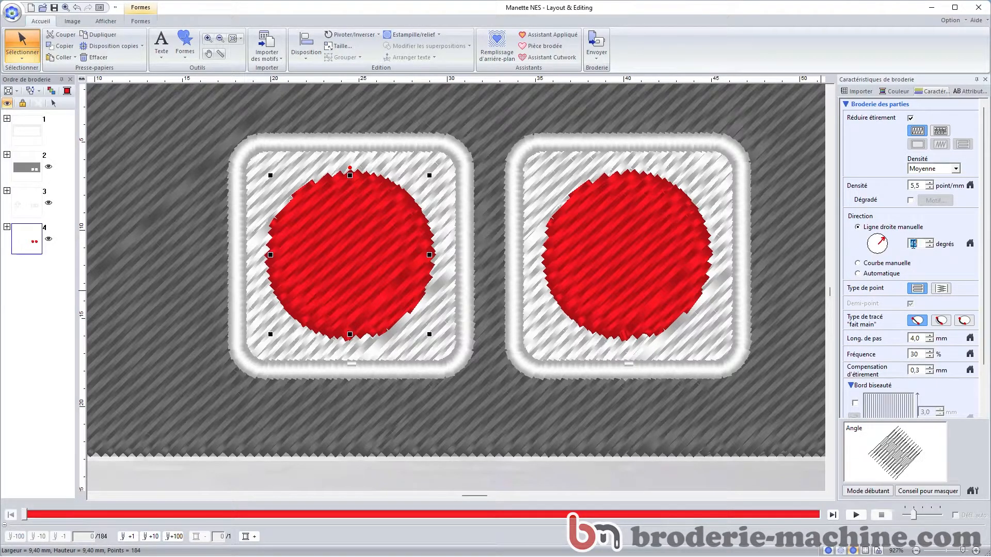
{"action": "type", "text": "0"}
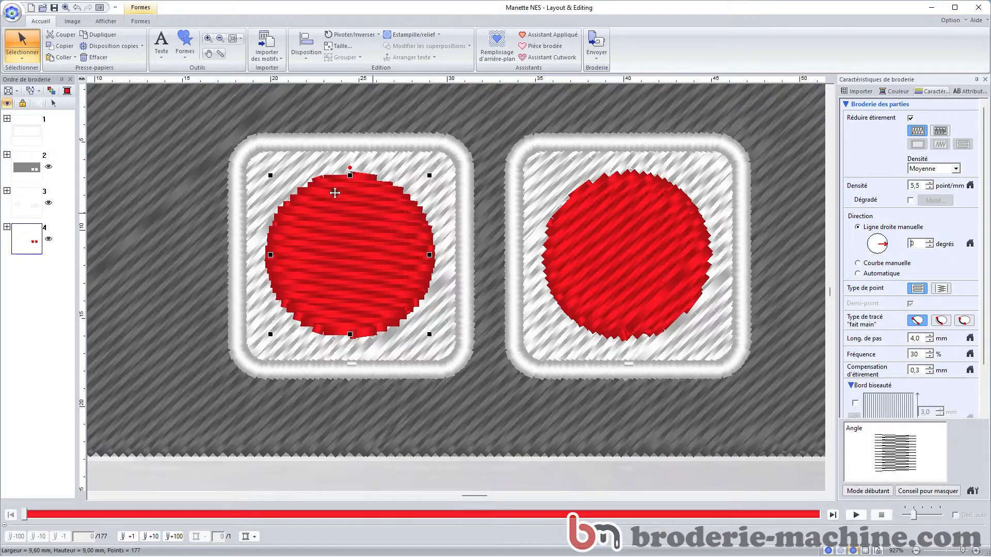
Step: Set the stitch direction of the A button's red circle to 0 degrees
{"action": "left_click", "coordinate": [629, 253]}
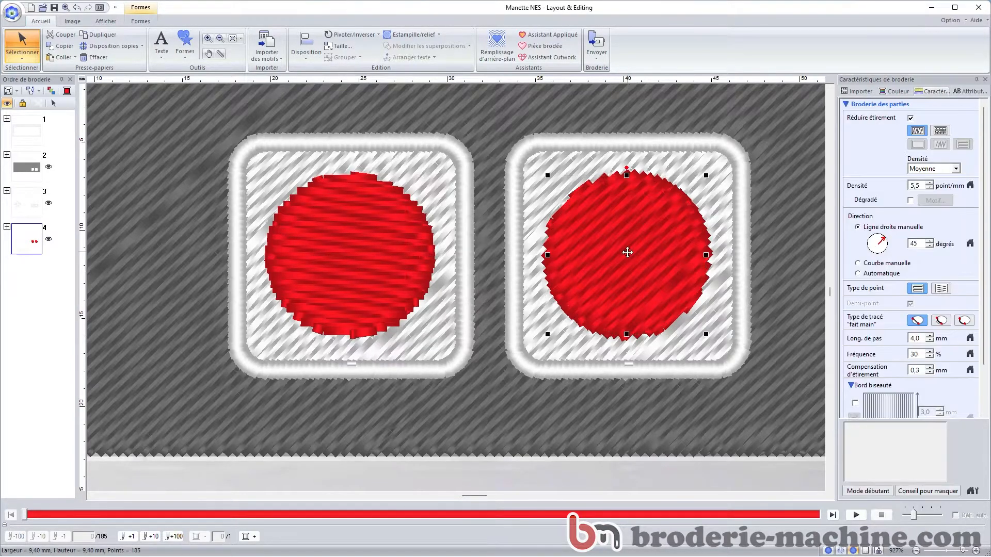
{"action": "left_click_drag", "start_coordinate": [919, 244], "coordinate": [909, 247]}
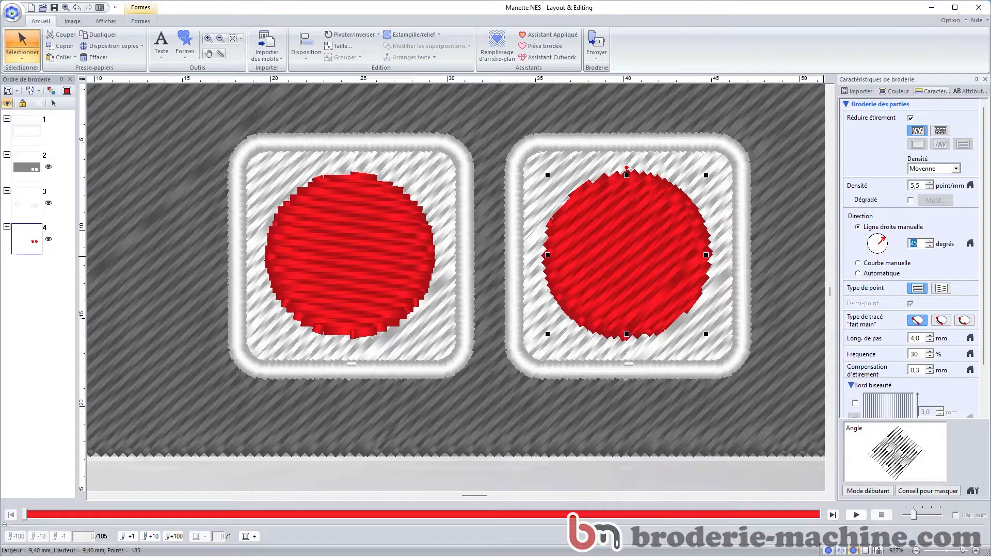
{"action": "type", "text": "0"}
{"action": "key", "text": "Return"}
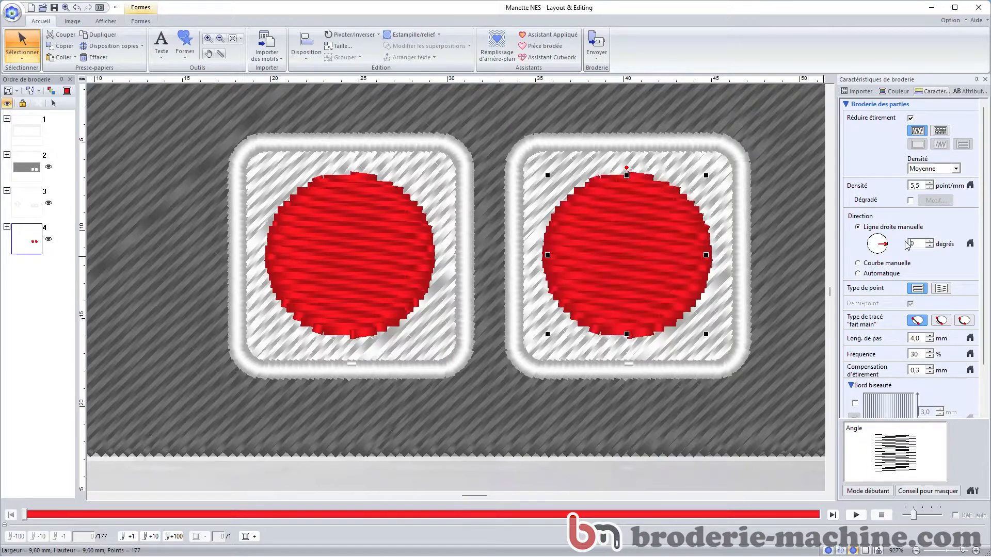
Step: Set the fill stitch direction of the B button's white square to 90 degrees
{"action": "left_click", "coordinate": [433, 173]}
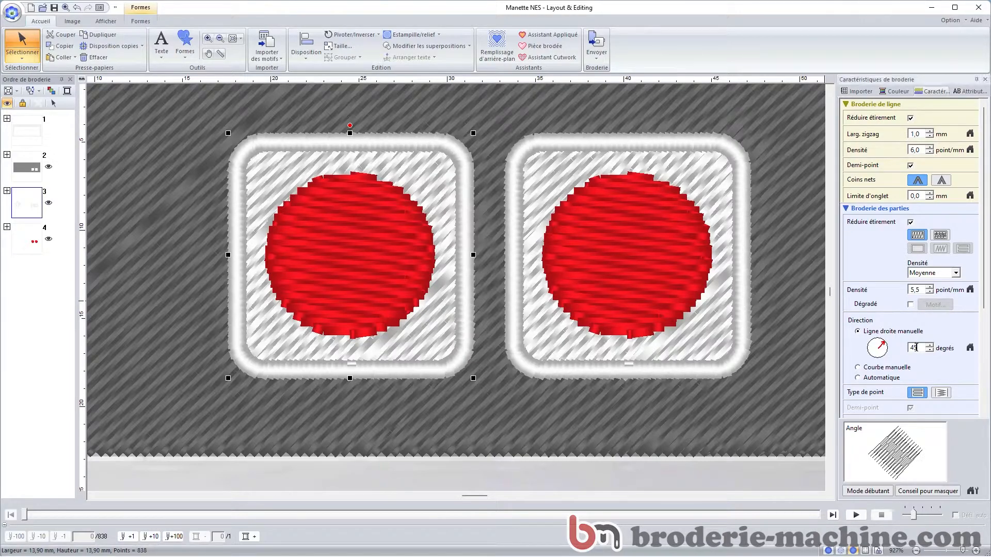
{"action": "type", "text": "90"}
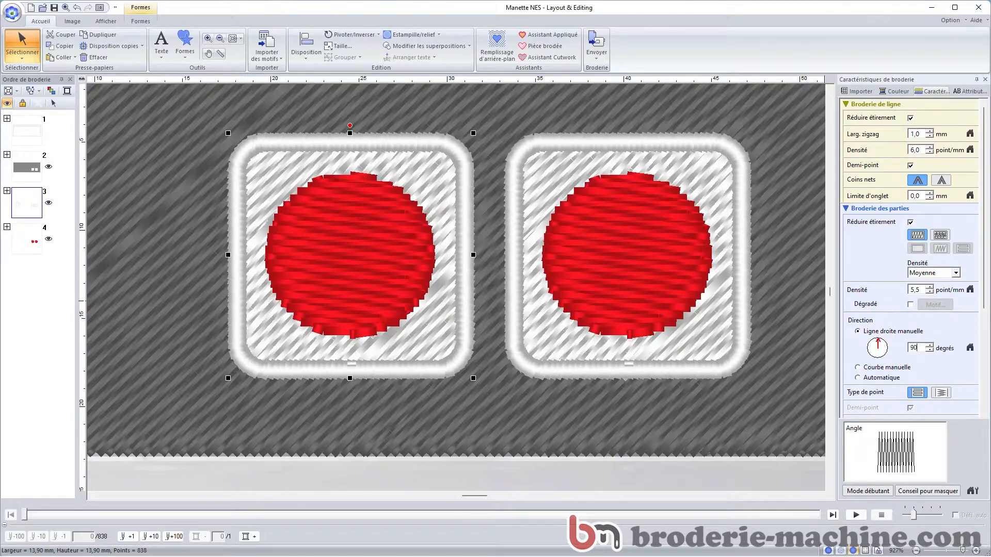
{"action": "key", "text": "Return"}
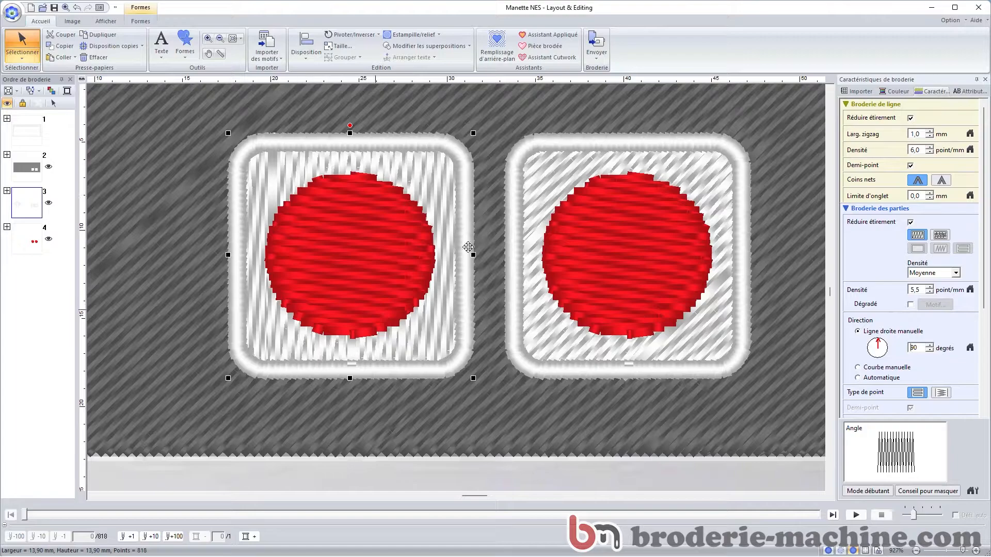
Step: Set the fill stitch direction of the A button's white square to 90 degrees
{"action": "left_click", "coordinate": [534, 175]}
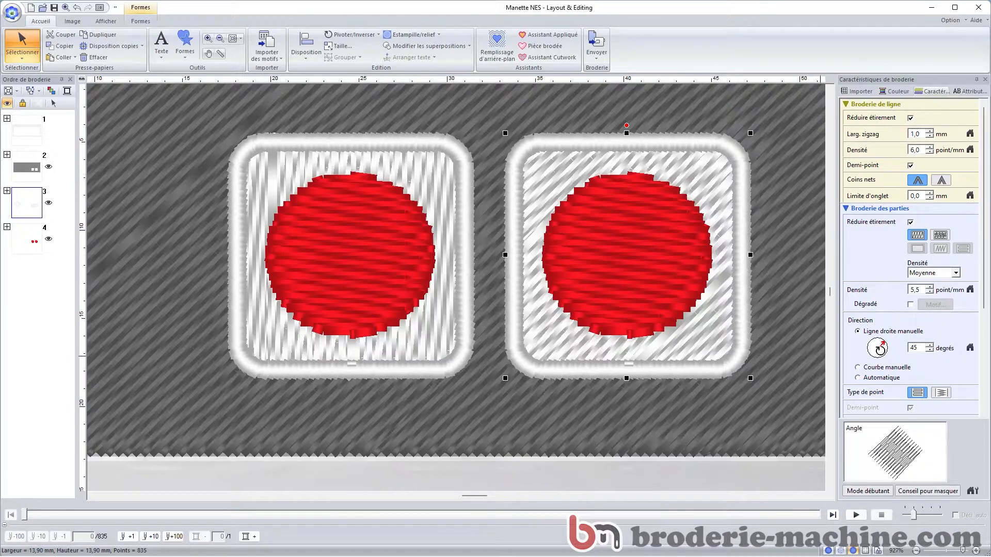
{"action": "double_click", "coordinate": [922, 348]}
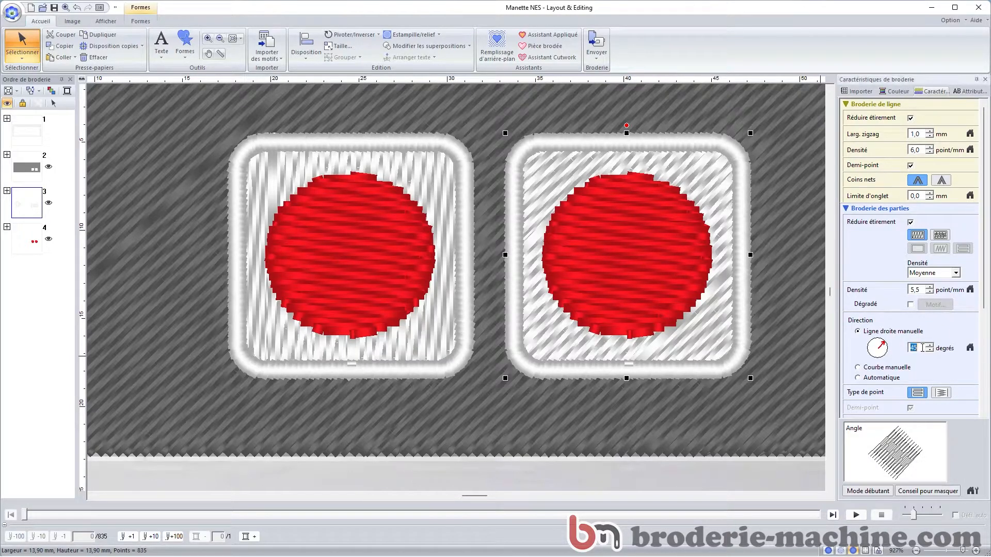
{"action": "type", "text": "90"}
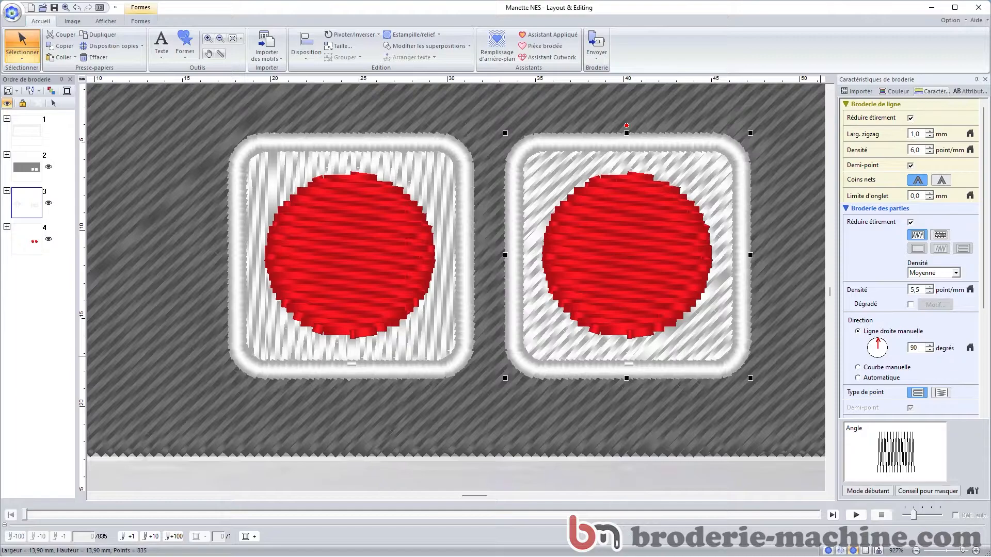
{"action": "key", "text": "Return"}
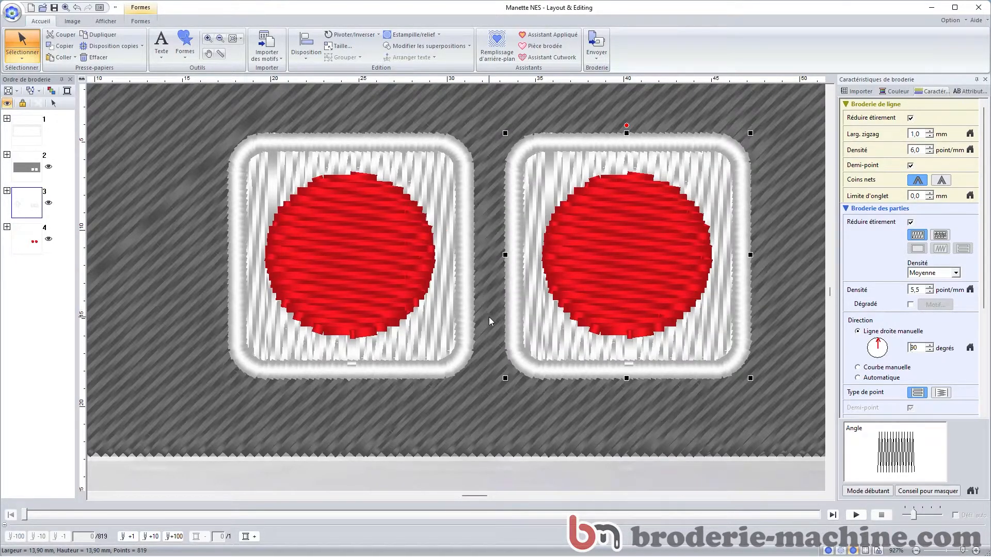
Step: Save the embroidery design, including its hidden elements
{"action": "left_click", "coordinate": [55, 9]}
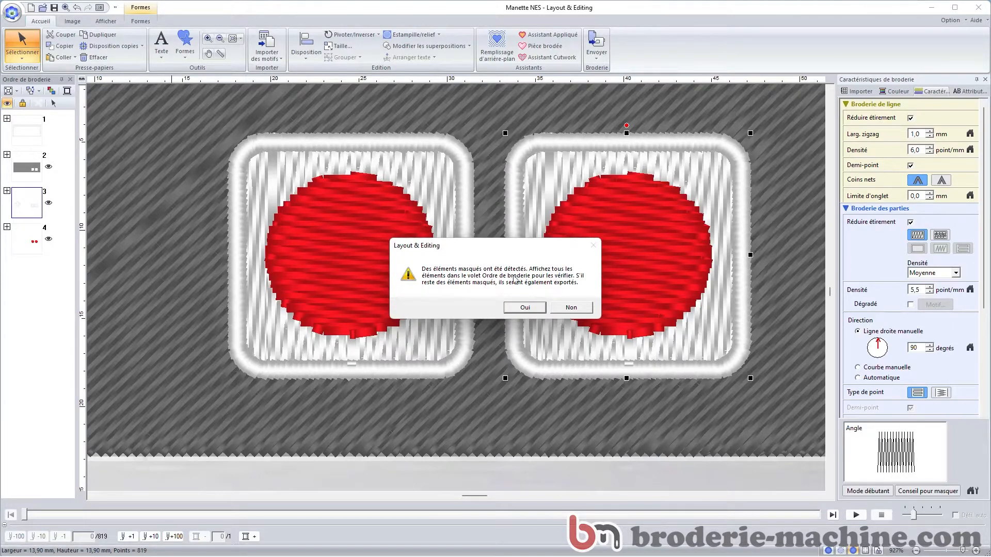
{"action": "left_click", "coordinate": [525, 307]}
Step: Show all four colour groups of the sewing order and view the complete embroidery in the hoop
{"action": "left_click", "coordinate": [31, 132]}
{"action": "left_click", "coordinate": [33, 244], "text": "shift"}
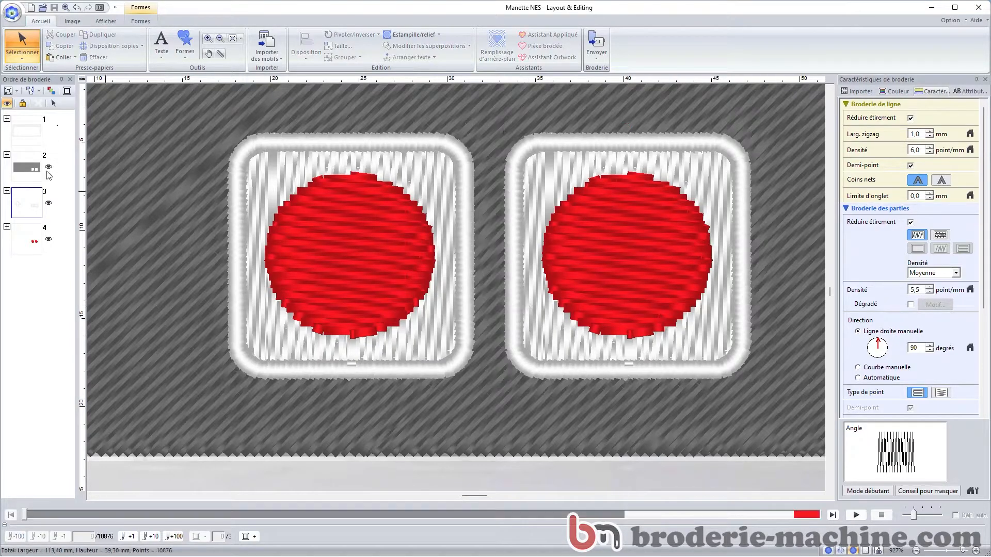
{"action": "left_click", "coordinate": [7, 104]}
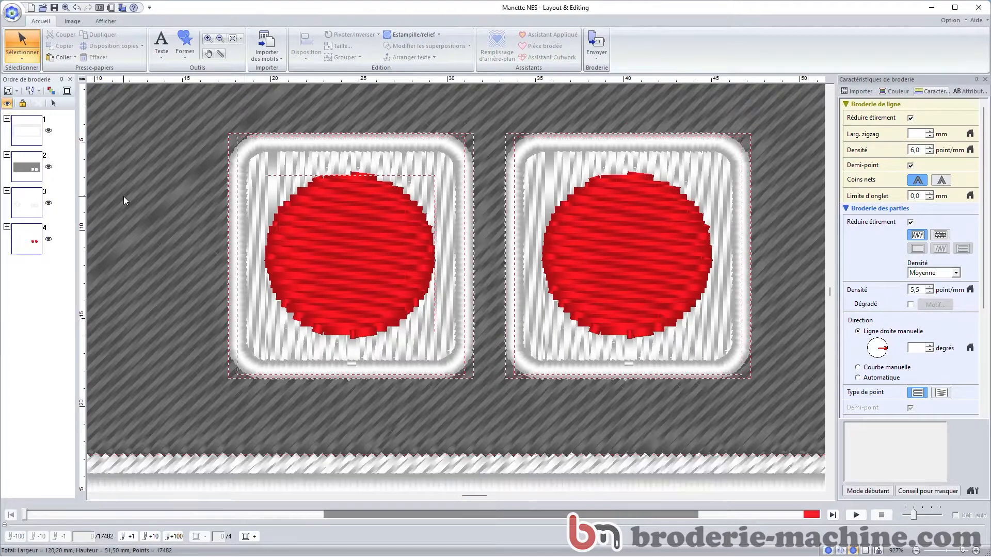
{"action": "left_click", "coordinate": [233, 44]}
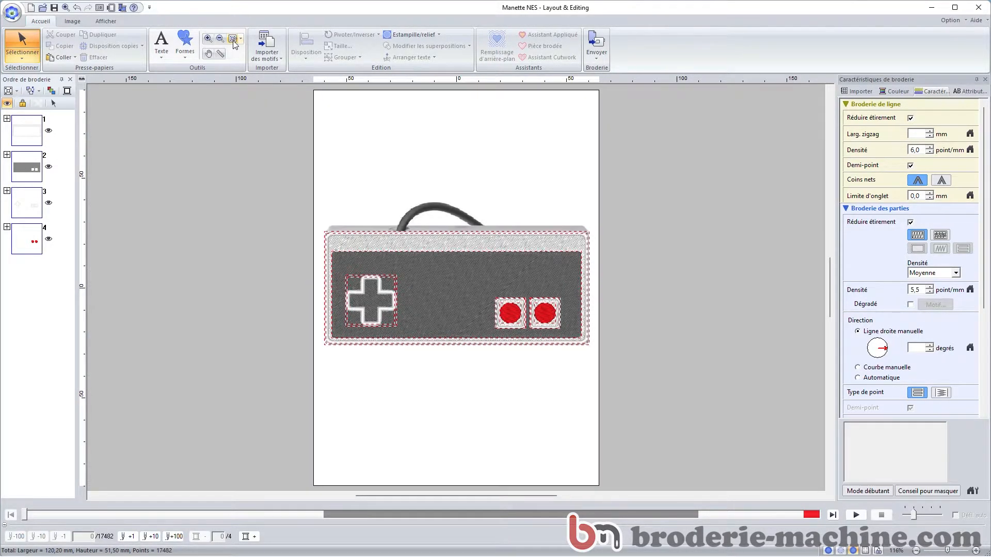
{"action": "left_click", "coordinate": [341, 160]}
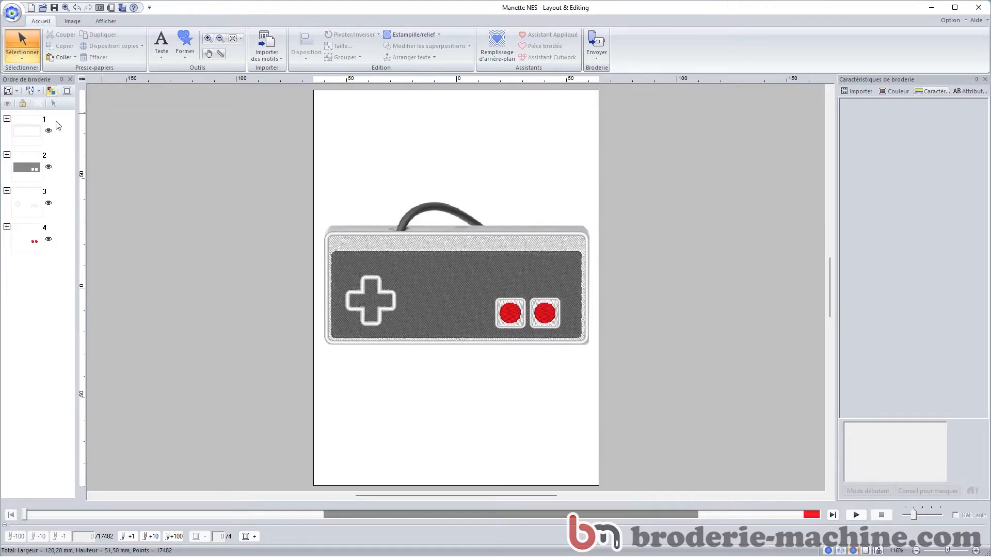
Step: Hide all four colour groups to expose the template image around the controller's SELECT and START buttons
{"action": "left_click_drag", "start_coordinate": [69, 122], "coordinate": [28, 273]}
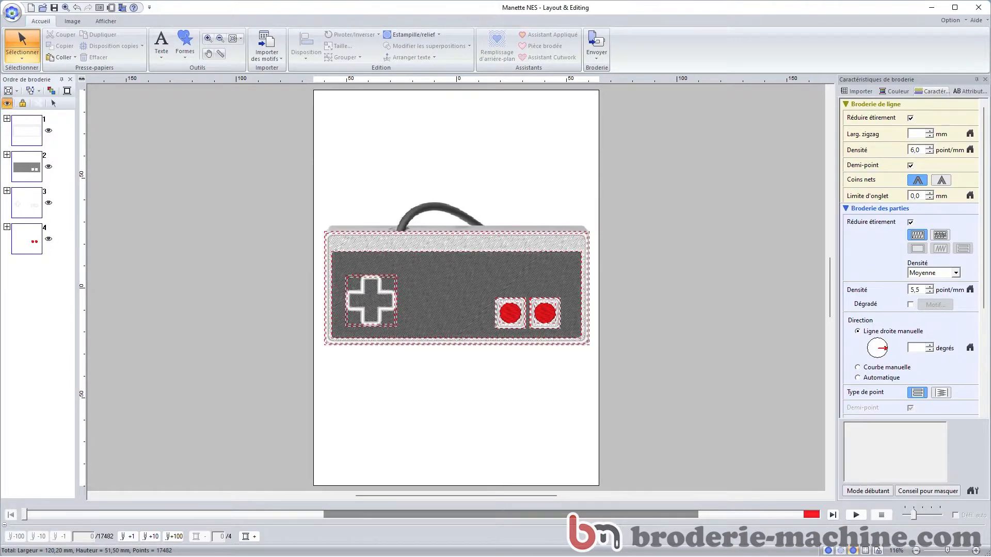
{"action": "left_click", "coordinate": [7, 105]}
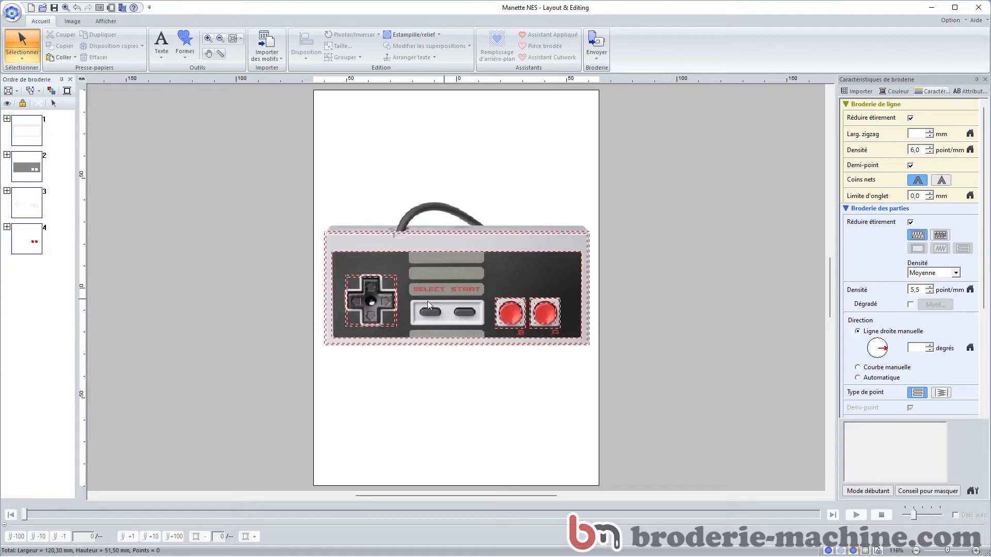
{"action": "left_click", "coordinate": [445, 309]}
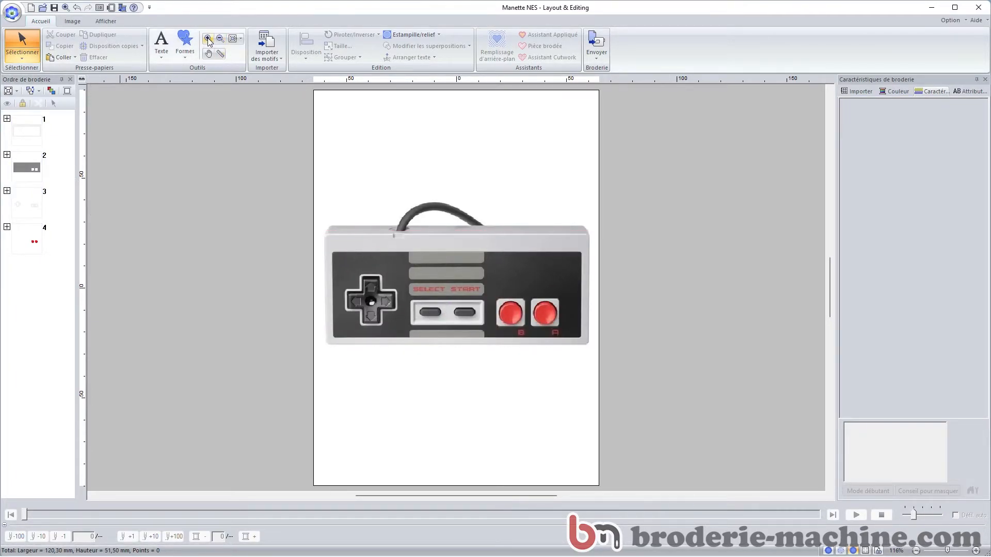
{"action": "left_click", "coordinate": [208, 39]}
{"action": "left_click", "coordinate": [442, 313]}
{"action": "left_click", "coordinate": [460, 281]}
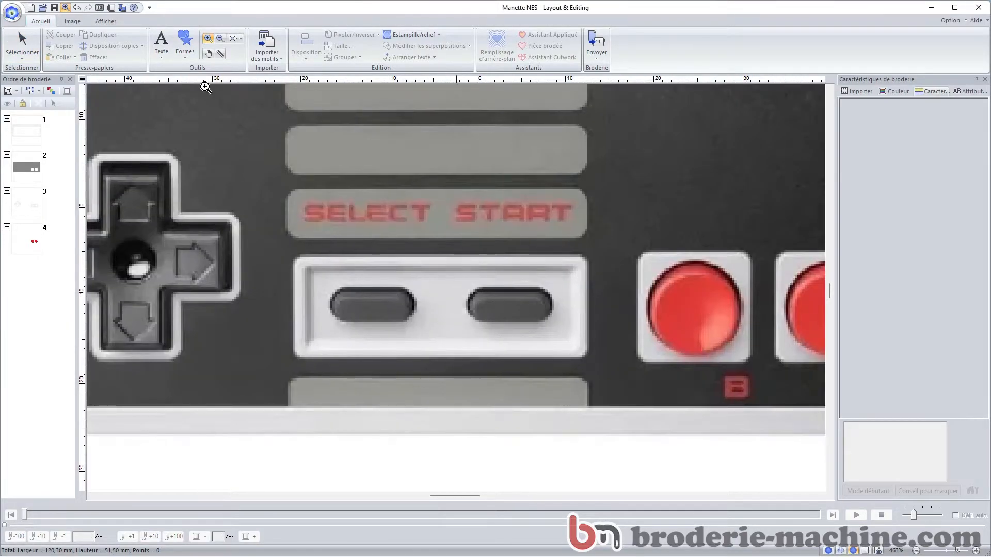
Step: Draw a filled rounded rectangle about 33.4 × 11.6 mm with a 1.5 corner radius over the panel around the Select and Start buttons
{"action": "left_click", "coordinate": [22, 41]}
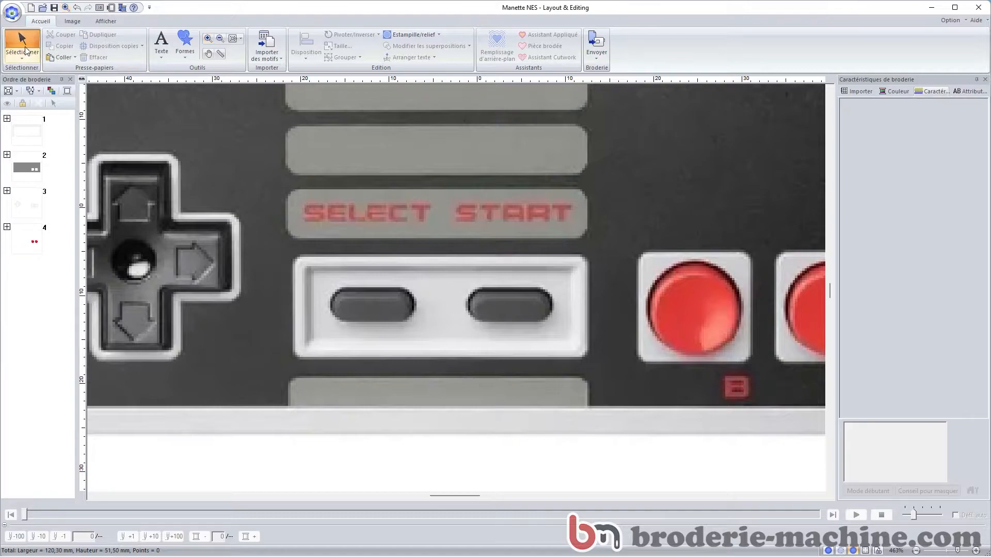
{"action": "left_click", "coordinate": [187, 54]}
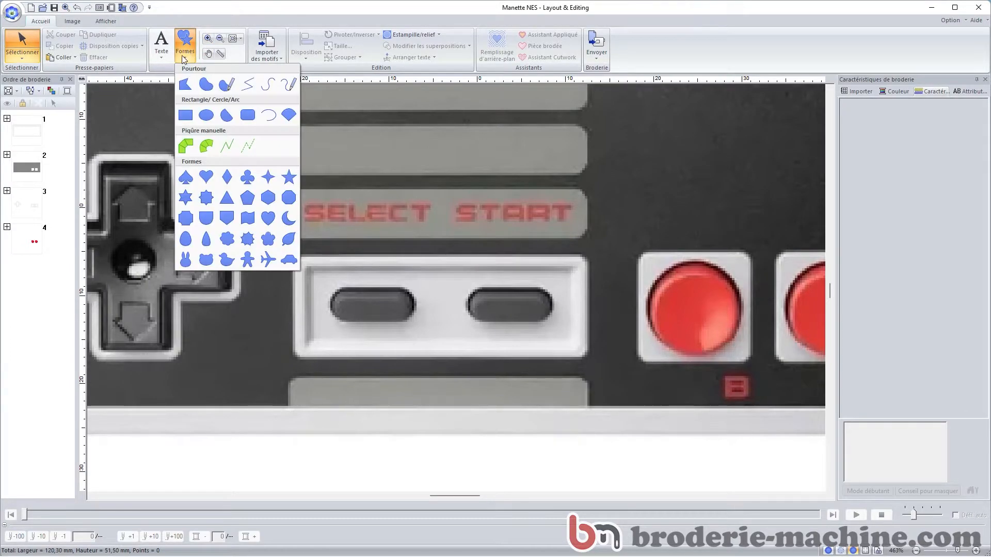
{"action": "left_click", "coordinate": [246, 116]}
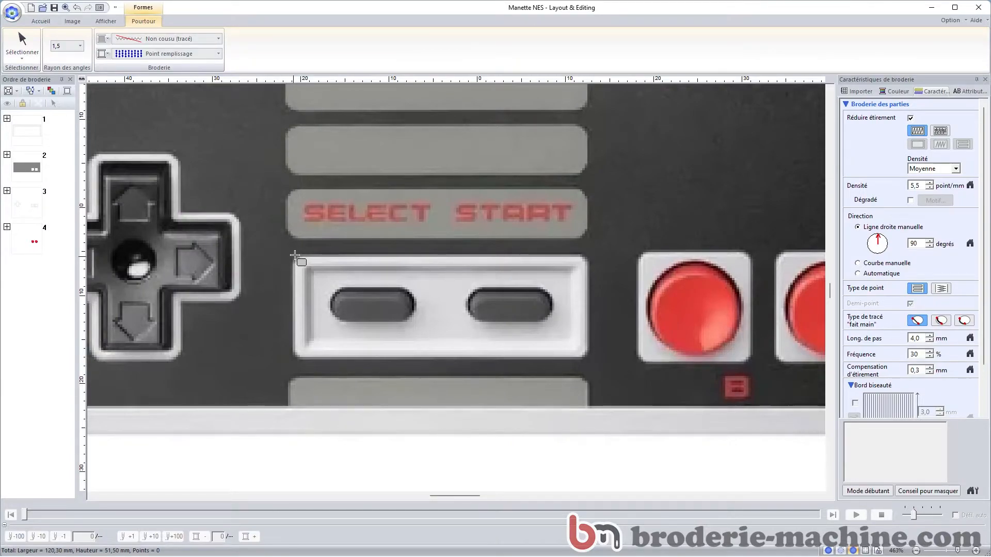
{"action": "left_click_drag", "start_coordinate": [294, 256], "coordinate": [588, 358]}
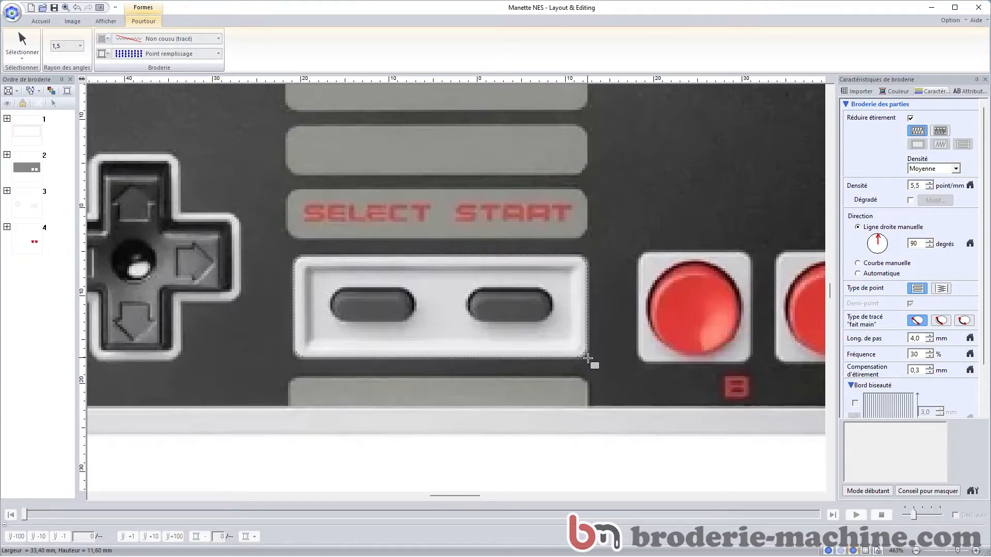
{"action": "left_click_drag", "start_coordinate": [588, 358], "coordinate": [588, 358]}
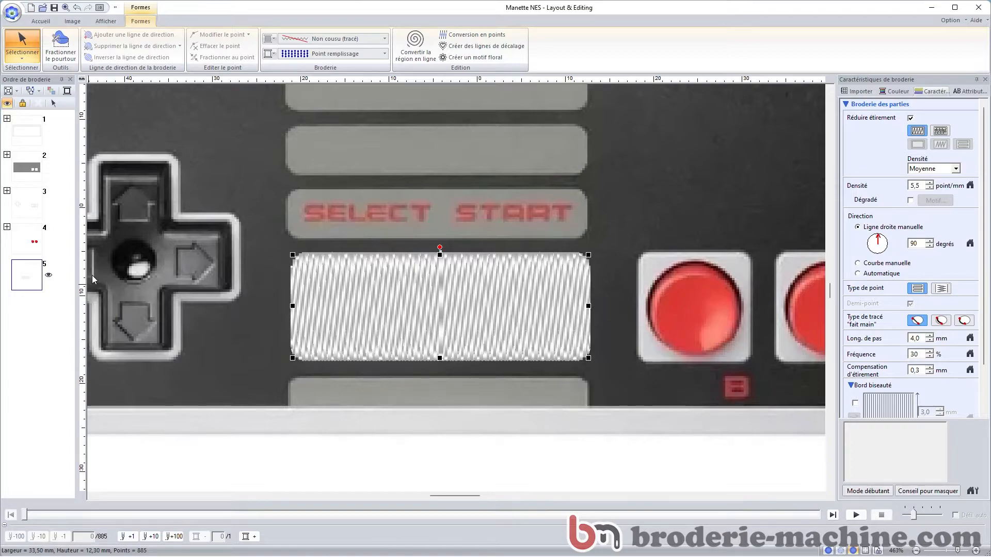
Step: Show the hidden dark grey fill and remove its overlap beneath the white rounded rectangle
{"action": "left_click", "coordinate": [22, 165]}
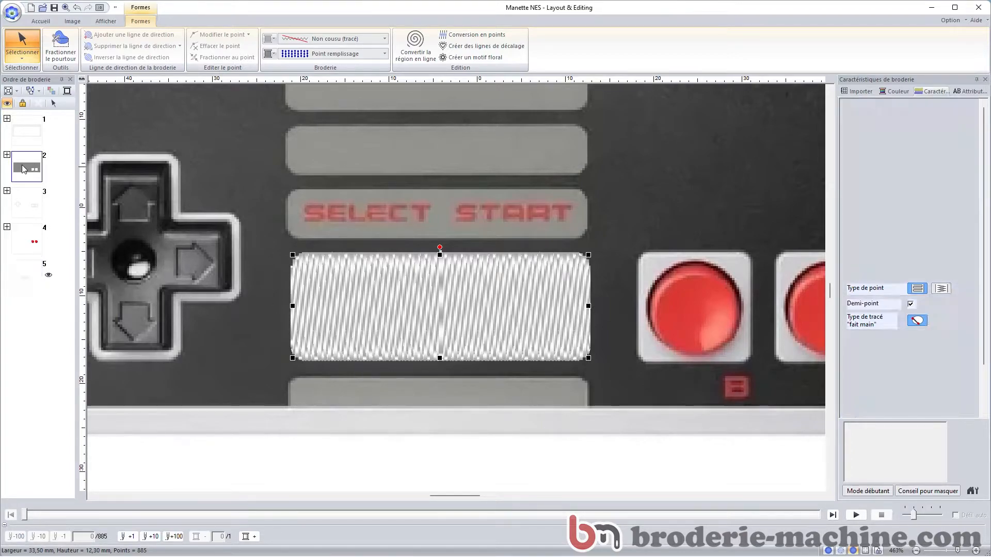
{"action": "left_click", "coordinate": [6, 104]}
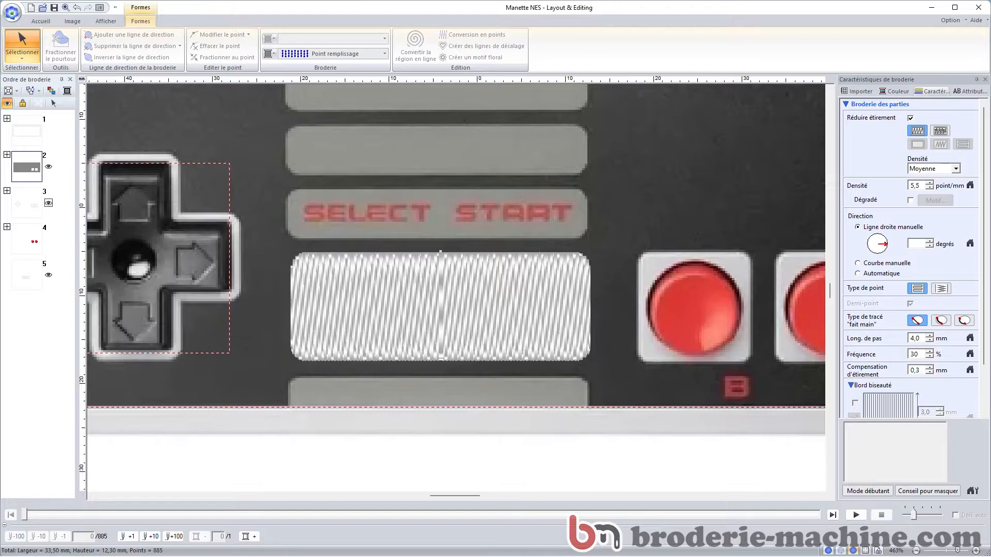
{"action": "left_click", "coordinate": [364, 299]}
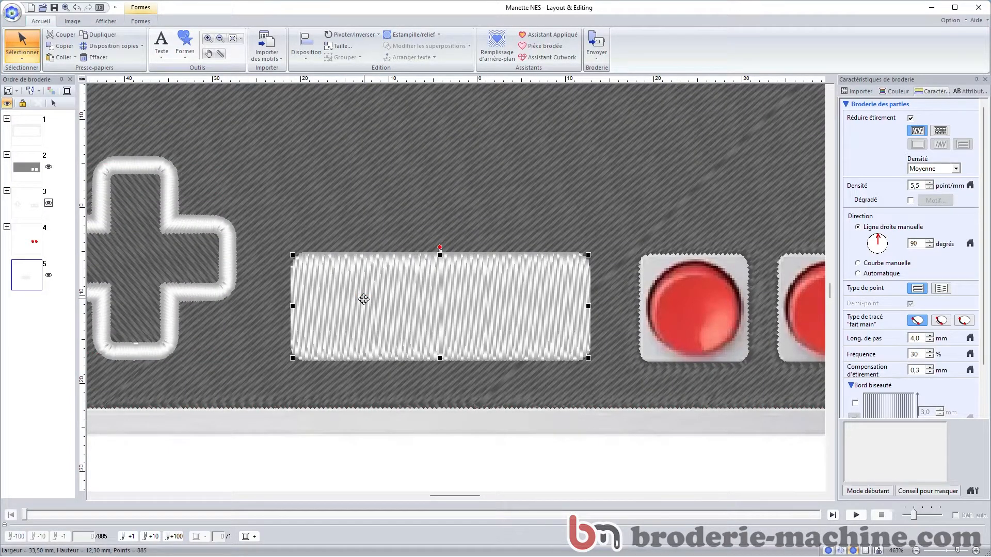
{"action": "key", "text": "ctrl"}
{"action": "left_click", "coordinate": [389, 194], "text": "ctrl"}
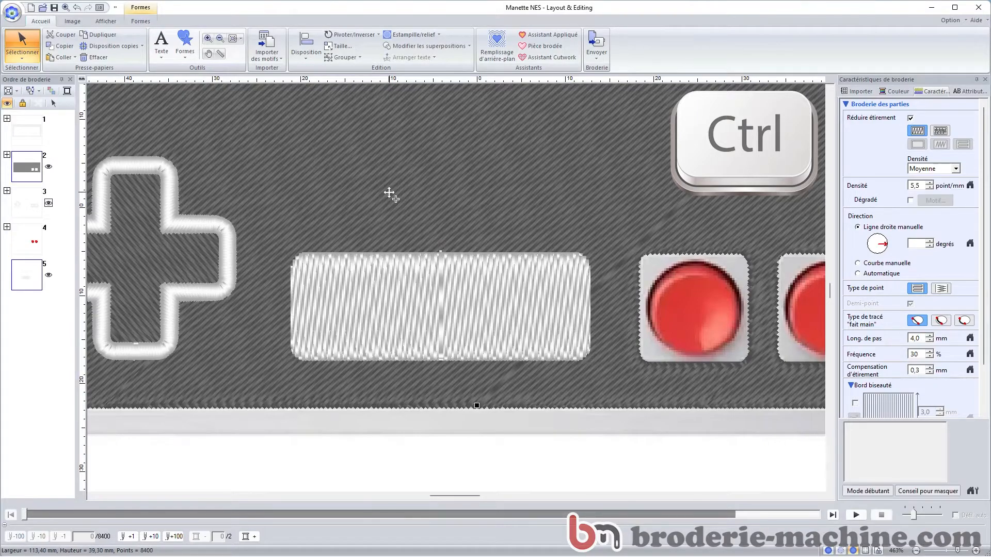
{"action": "left_click", "coordinate": [441, 47]}
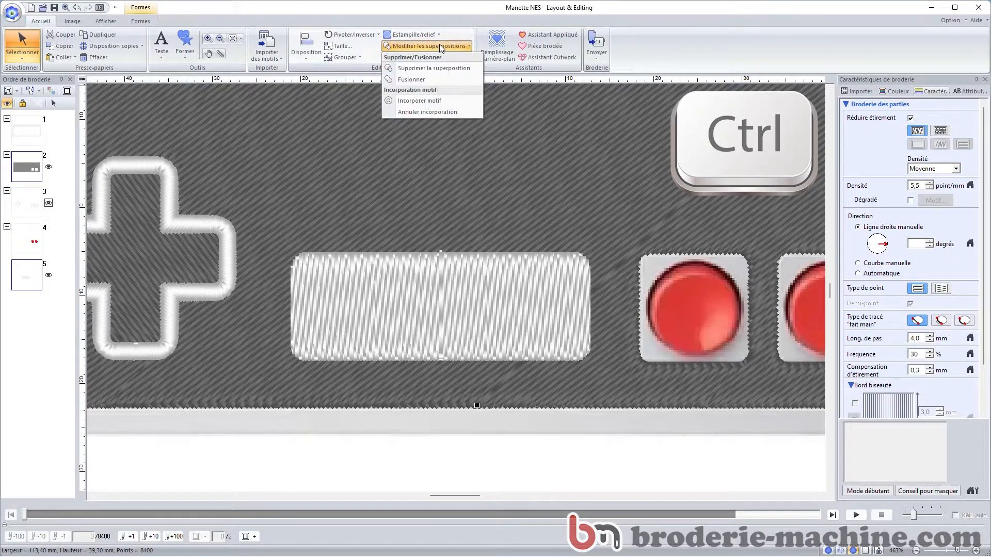
{"action": "left_click", "coordinate": [419, 68]}
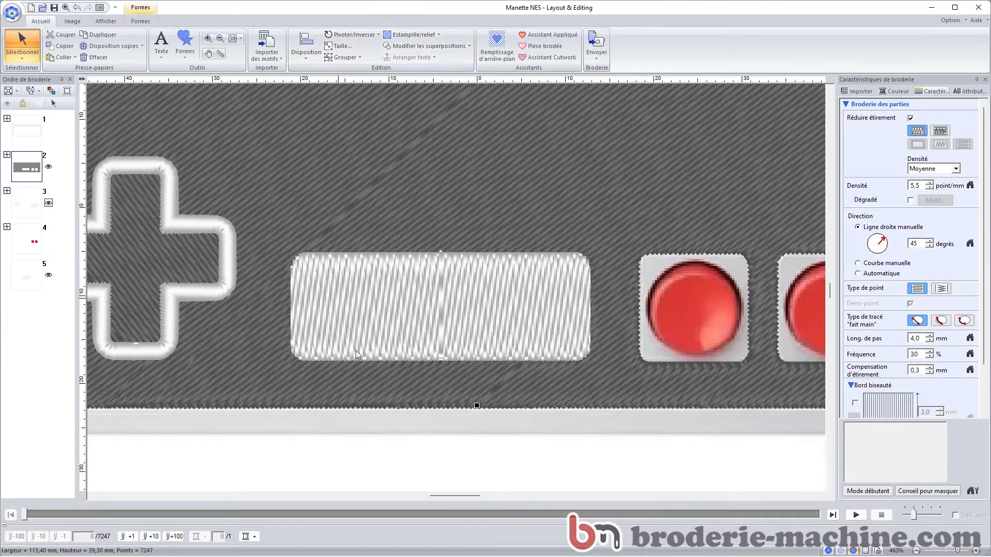
Step: Move the white rectangle aside to check the cutout in the grey fill, and undo the move
{"action": "left_click", "coordinate": [351, 468]}
{"action": "left_click_drag", "start_coordinate": [457, 293], "coordinate": [431, 348]}
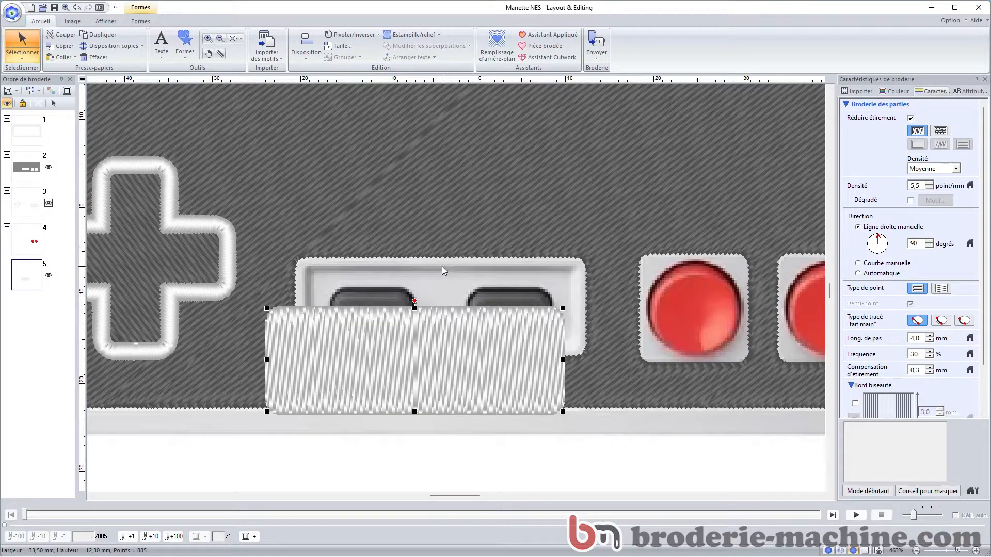
{"action": "key", "text": "ctrl+z"}
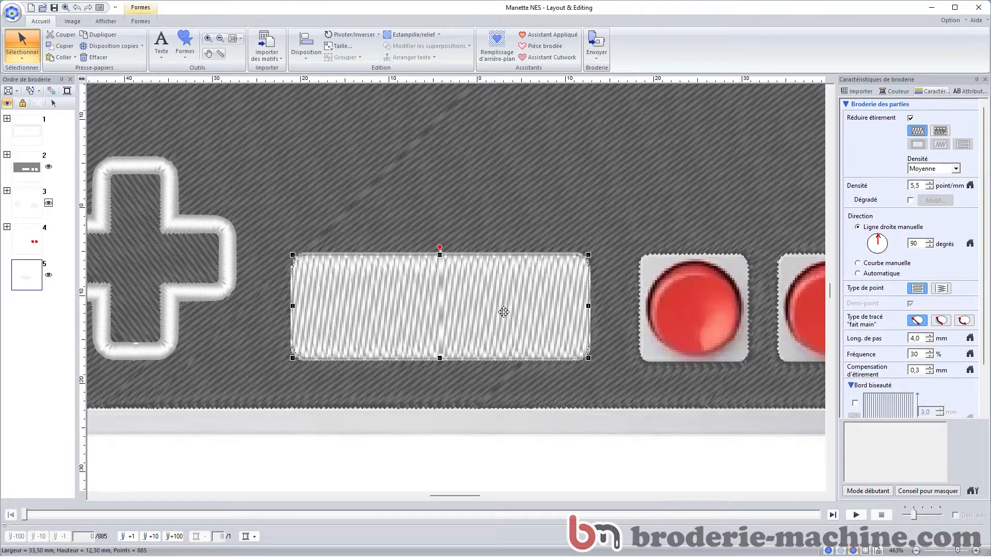
{"action": "left_click", "coordinate": [410, 458]}
Step: Hide the white rectangle and draw a rounded rectangle about 9.8 × 3.9 mm with a 5.0 corner radius over the Select button
{"action": "left_click", "coordinate": [391, 328]}
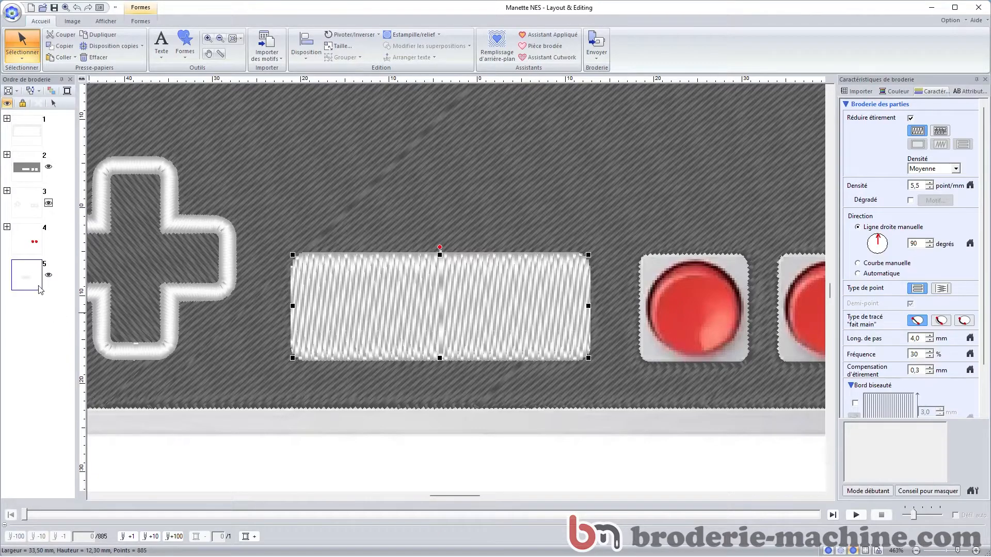
{"action": "left_click", "coordinate": [6, 104]}
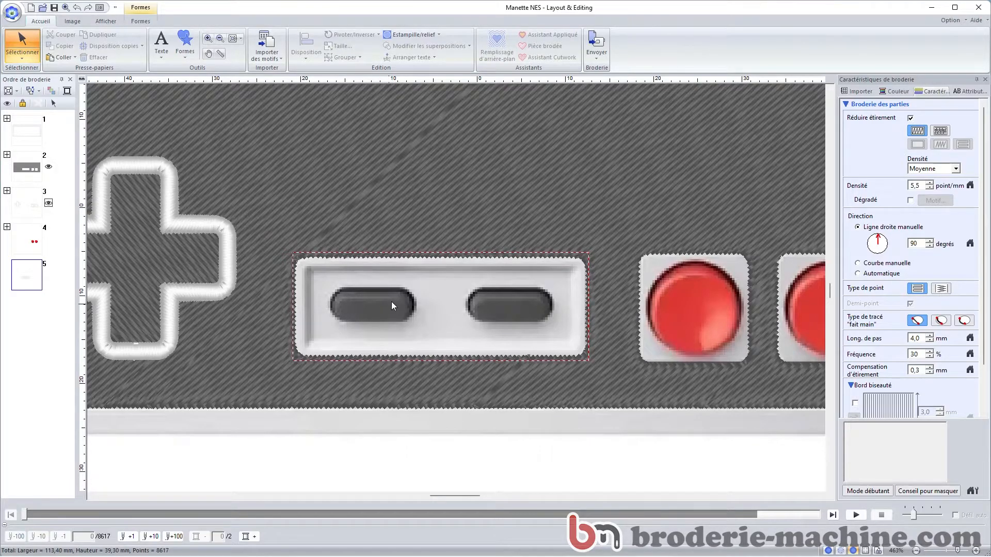
{"action": "left_click", "coordinate": [182, 52]}
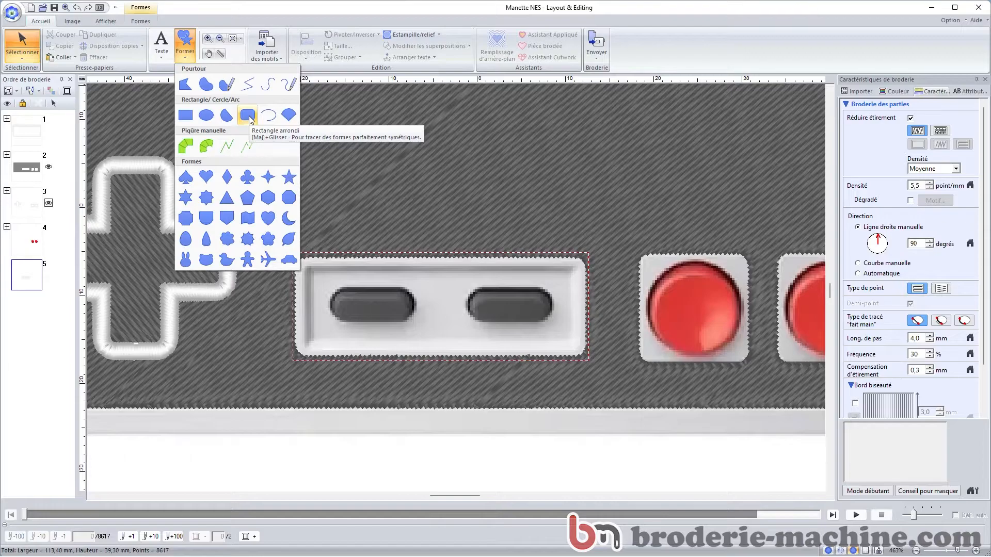
{"action": "left_click", "coordinate": [248, 116]}
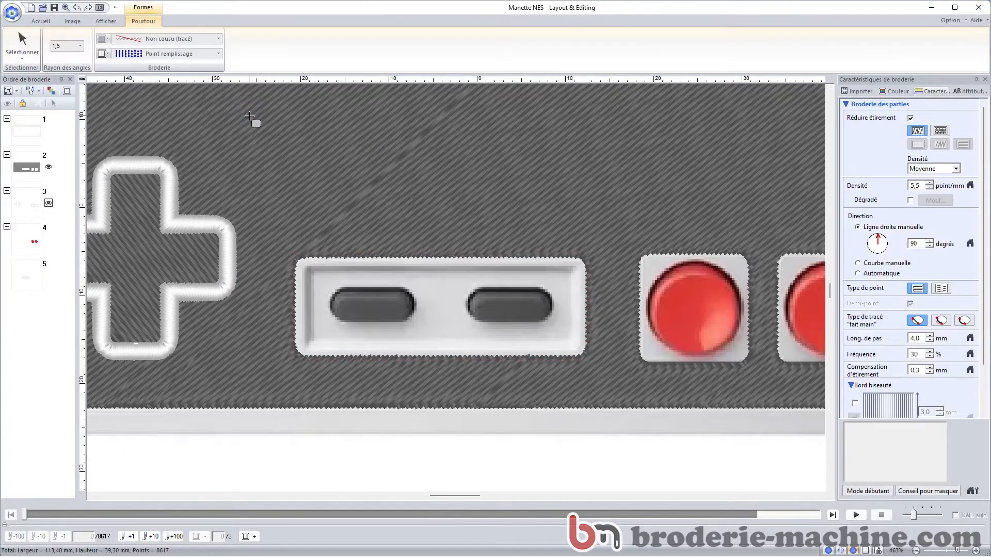
{"action": "left_click", "coordinate": [81, 46]}
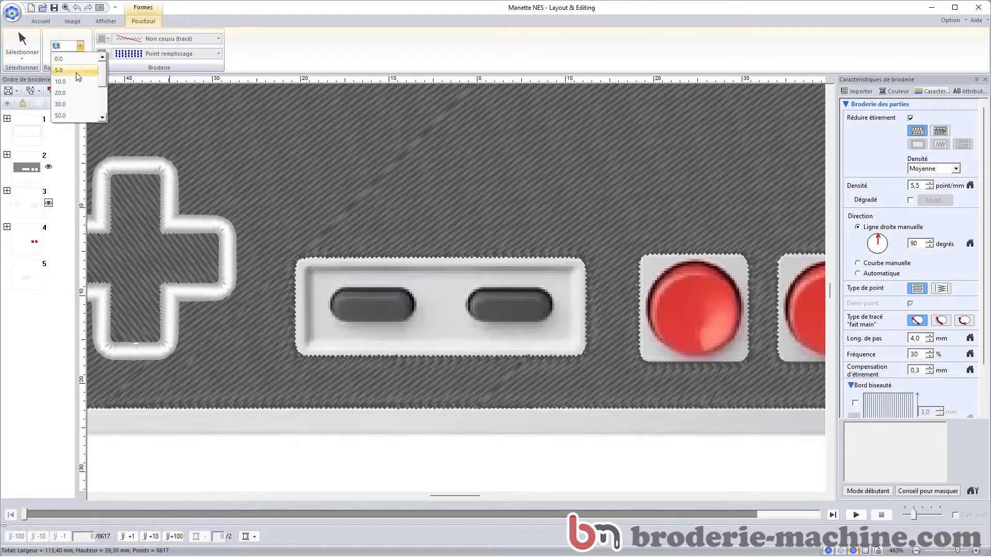
{"action": "left_click", "coordinate": [78, 73]}
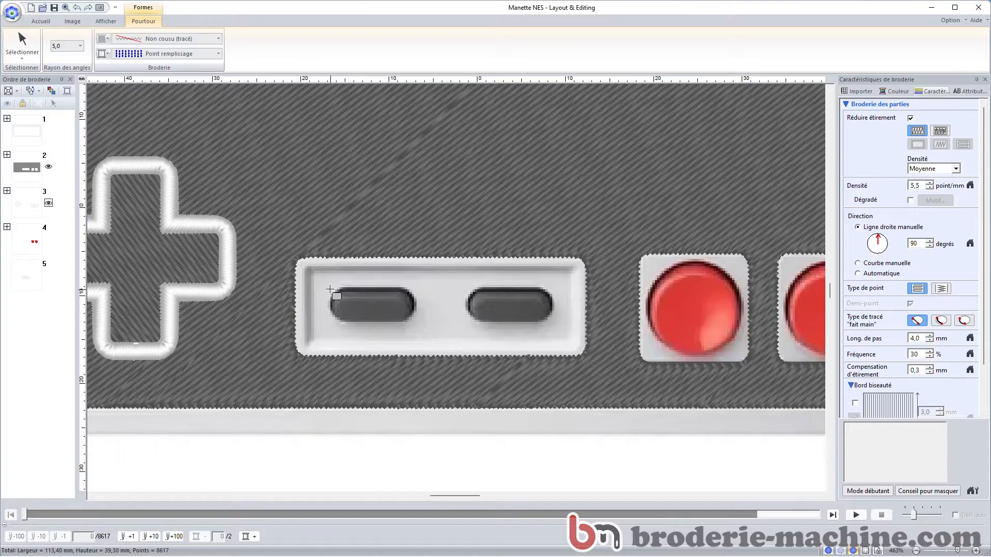
{"action": "left_click_drag", "start_coordinate": [330, 288], "coordinate": [416, 323]}
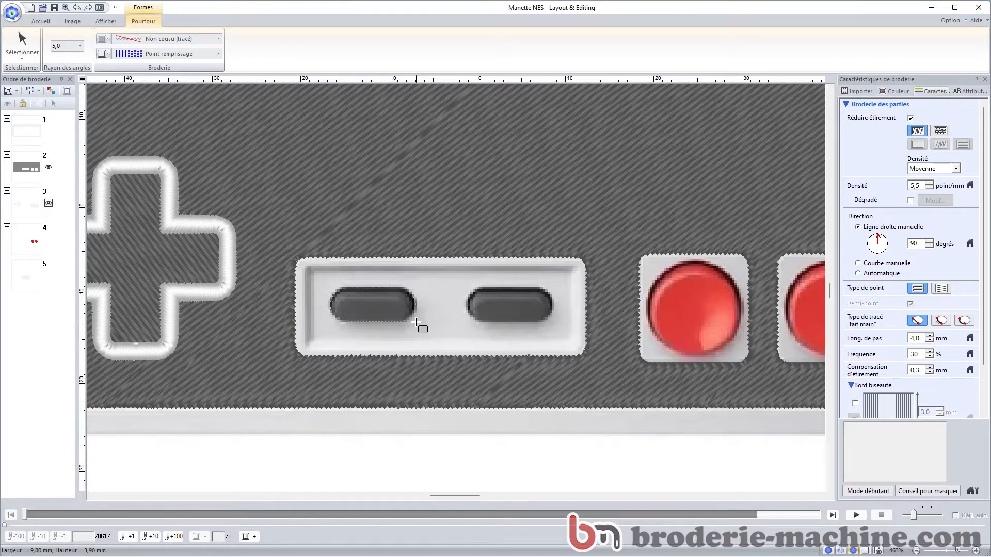
{"action": "left_click", "coordinate": [416, 323]}
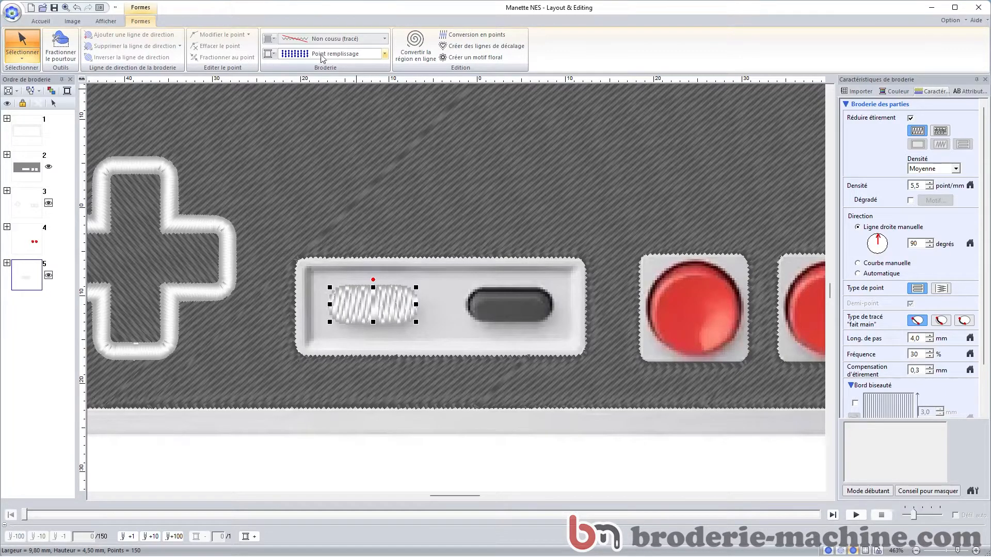
Step: Set the Select button shape's fill to Plumetis and colour it with the dark grey already used in the design
{"action": "left_click", "coordinate": [357, 57]}
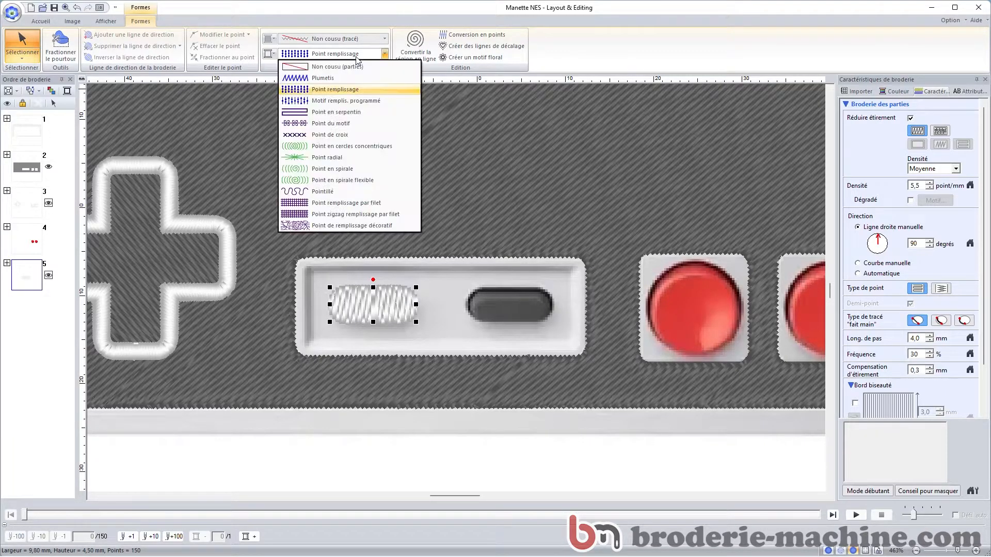
{"action": "left_click", "coordinate": [318, 80]}
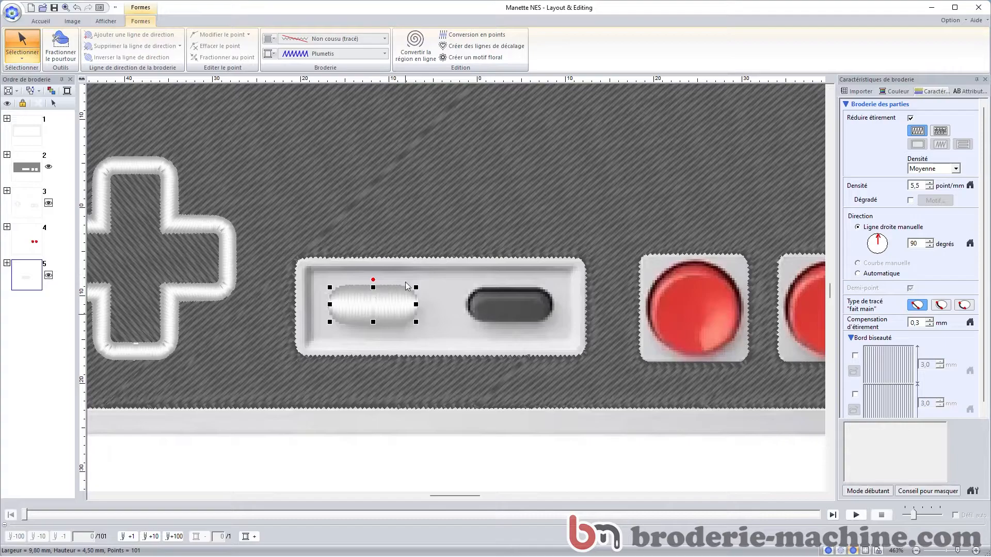
{"action": "left_click", "coordinate": [274, 55]}
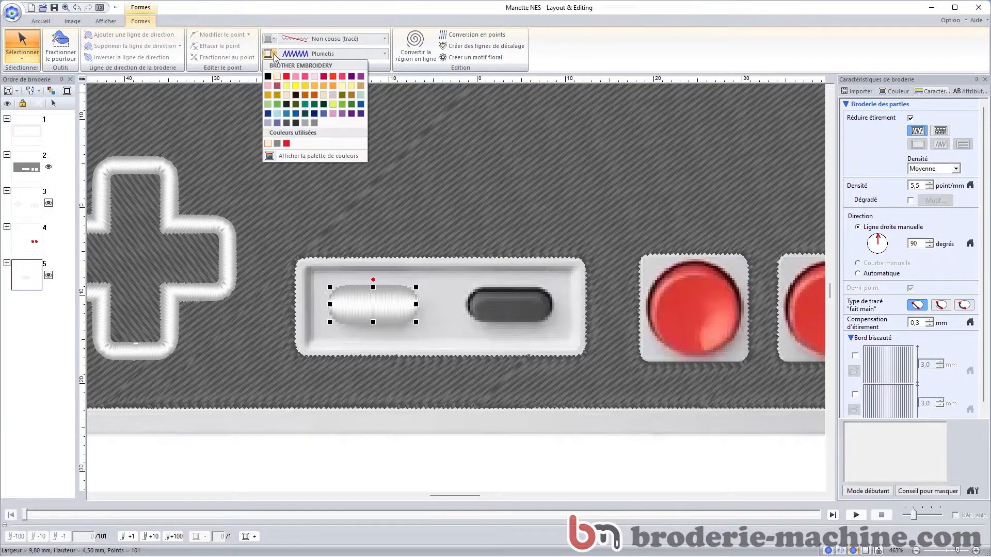
{"action": "left_click", "coordinate": [277, 145]}
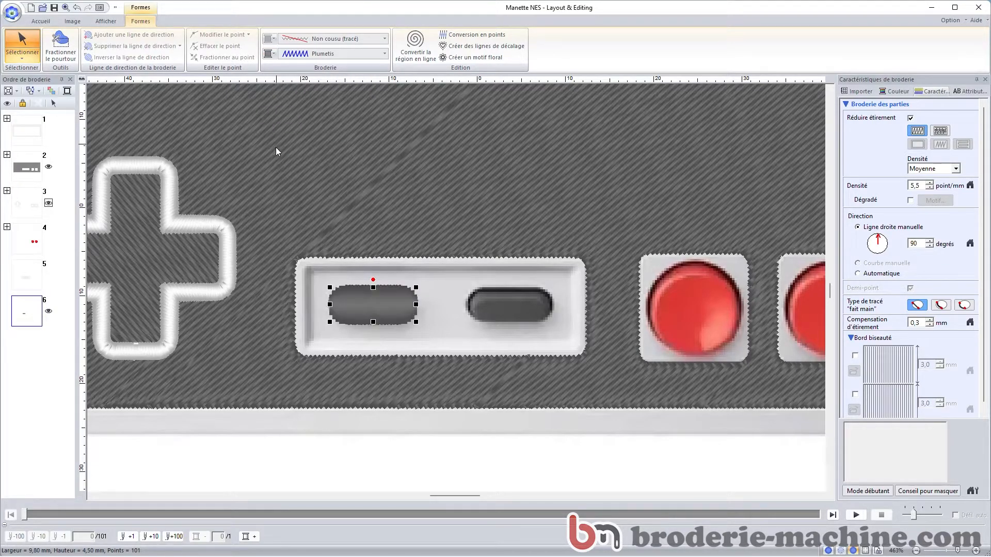
Step: Copy the grey Select button shape onto the Start button in the image and group the two shapes
{"action": "key", "text": "ctrl+c"}
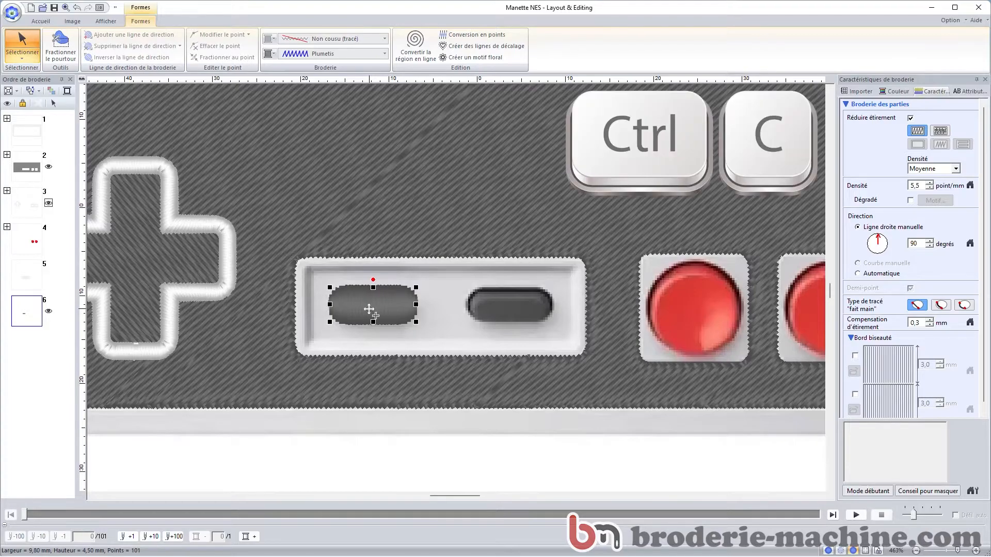
{"action": "key", "text": "ctrl+v"}
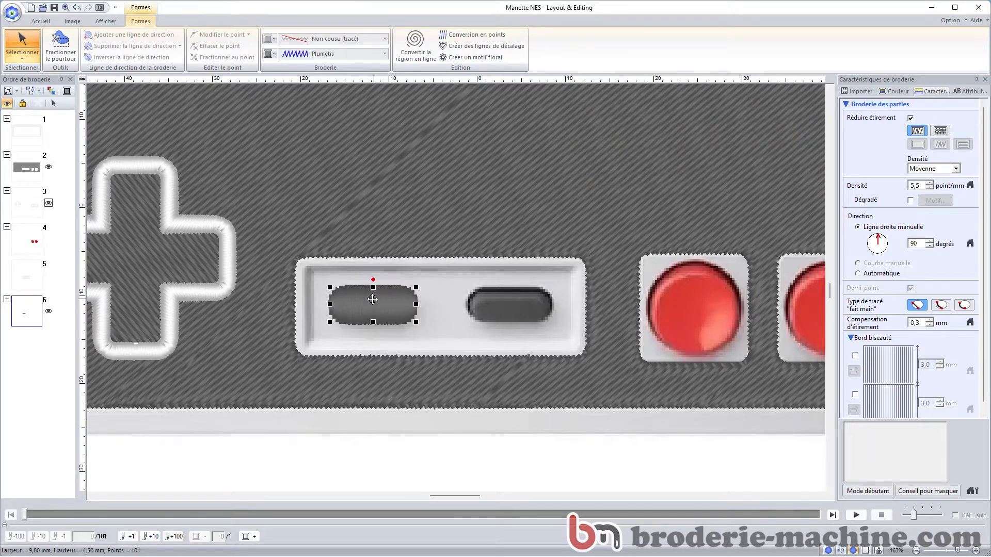
{"action": "key", "text": "shift"}
{"action": "left_click", "coordinate": [491, 316]}
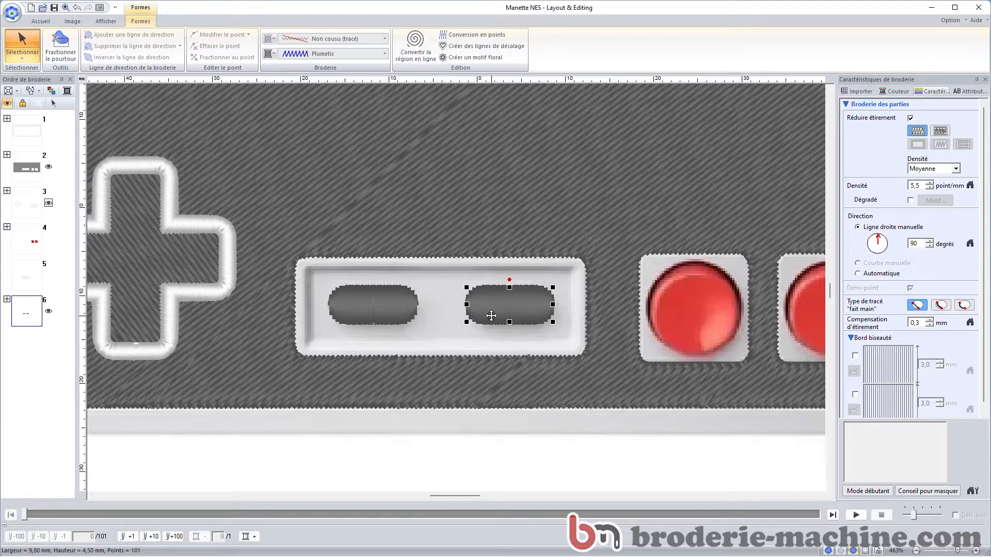
{"action": "left_click", "coordinate": [371, 305], "text": "ctrl"}
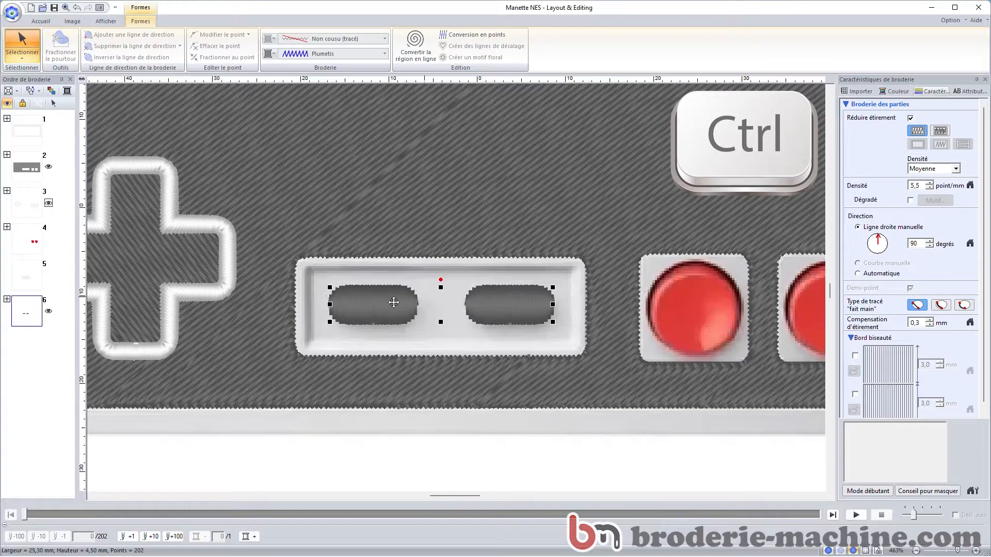
{"action": "right_click", "coordinate": [372, 300]}
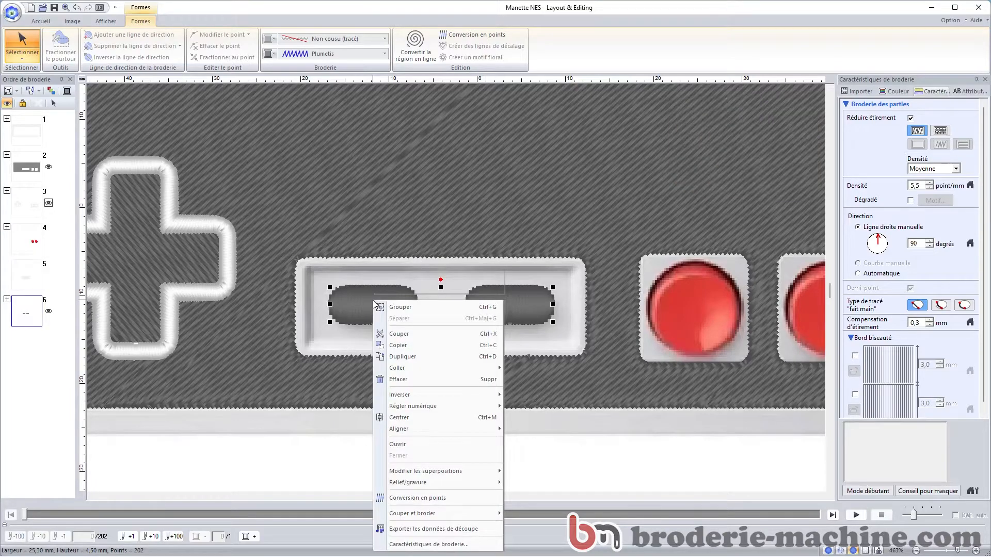
{"action": "left_click", "coordinate": [406, 308]}
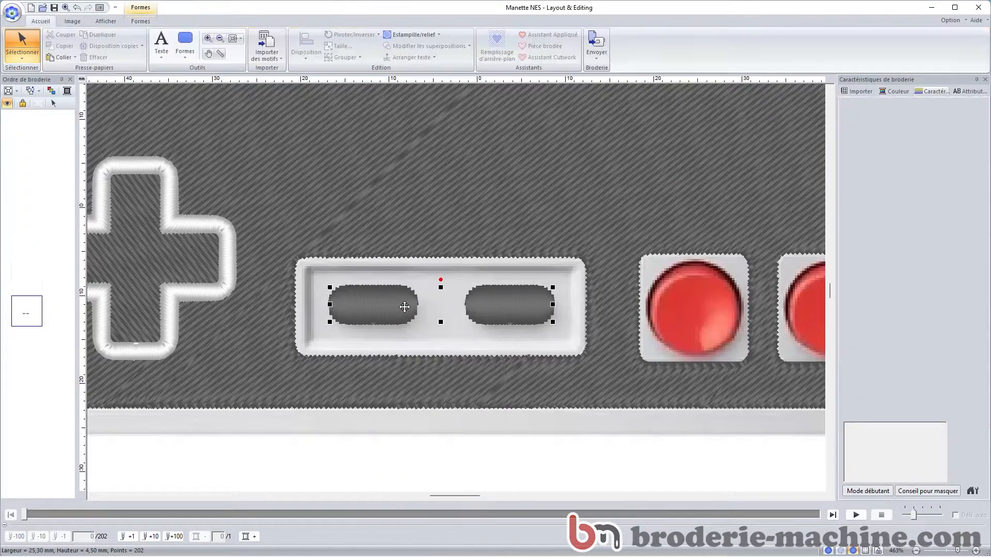
Step: Redisplay the white rectangle and align the grouped grey buttons with it, using Centre horizontally and Milieu vertically
{"action": "left_click", "coordinate": [27, 276]}
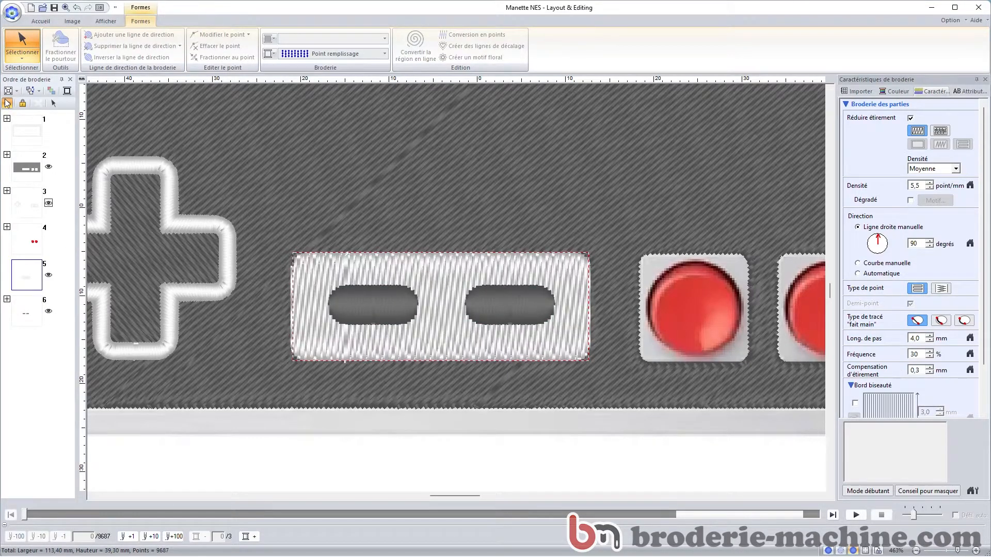
{"action": "left_click", "coordinate": [386, 308]}
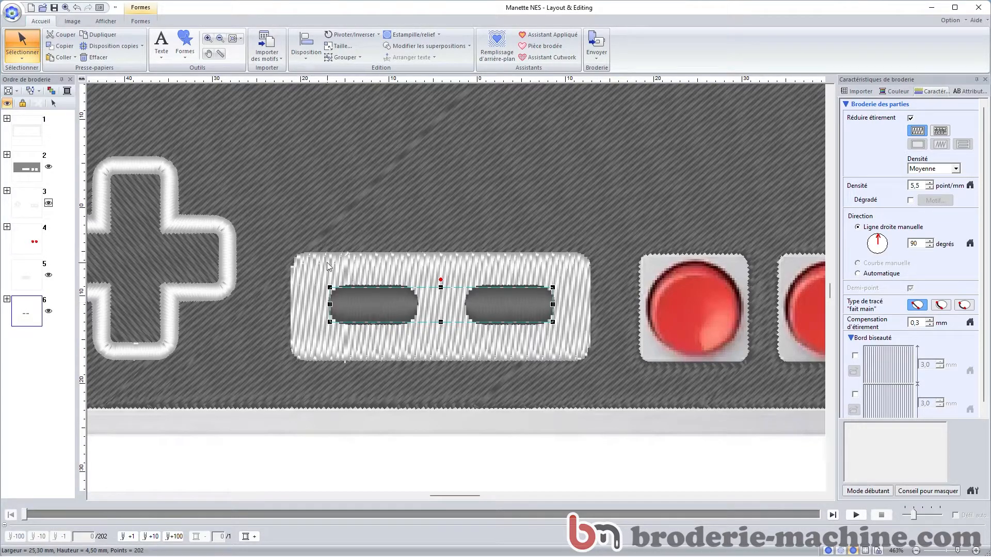
{"action": "left_click", "coordinate": [331, 279], "text": "ctrl"}
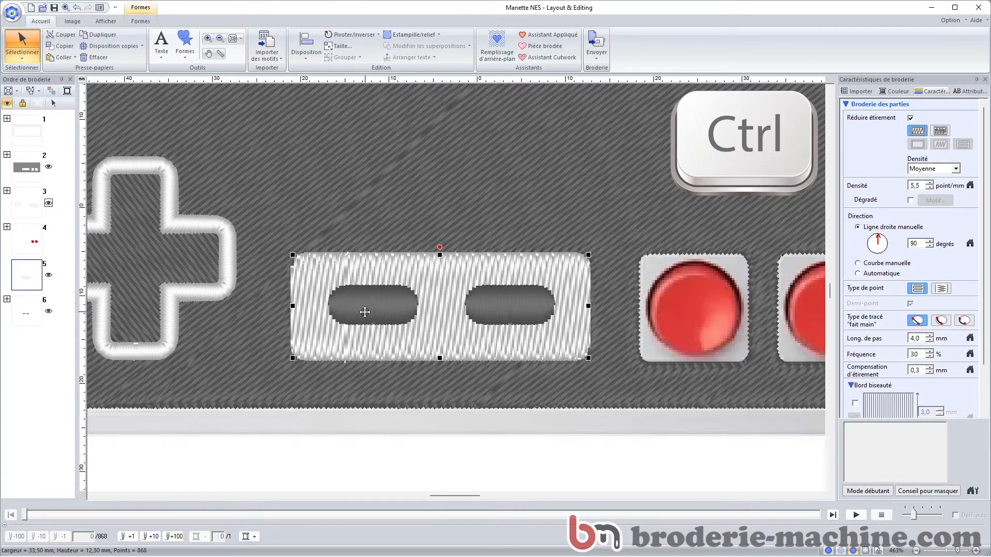
{"action": "left_click", "coordinate": [395, 267]}
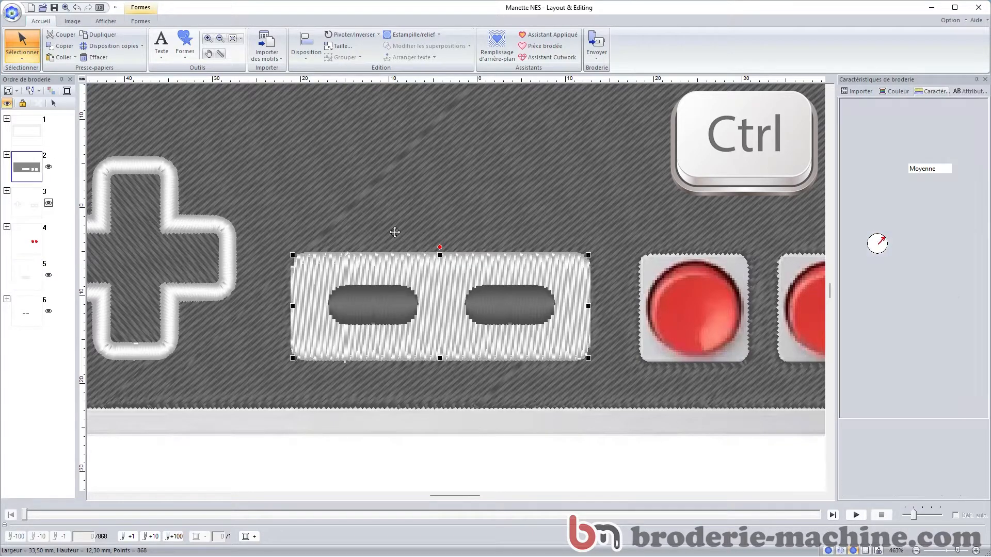
{"action": "left_click", "coordinate": [369, 301]}
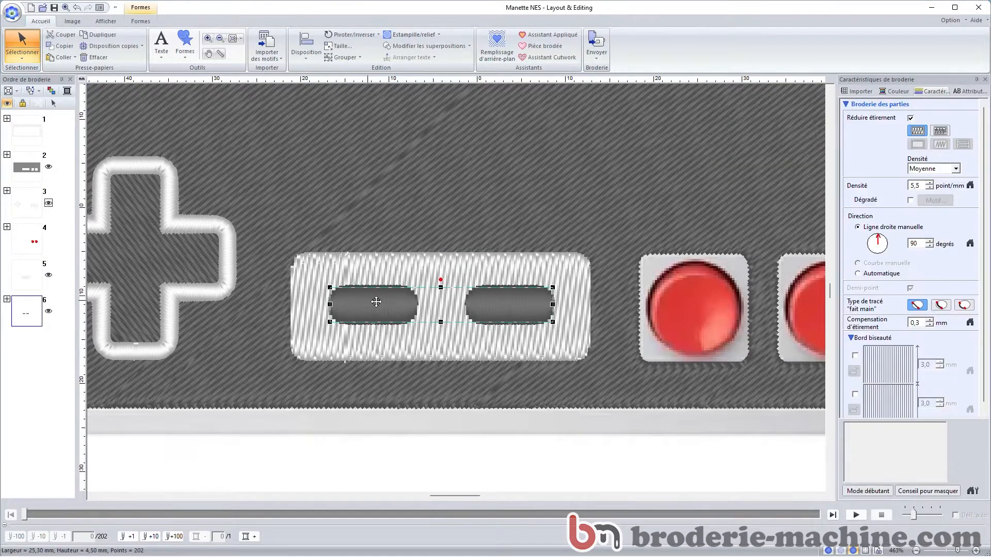
{"action": "left_click", "coordinate": [417, 270]}
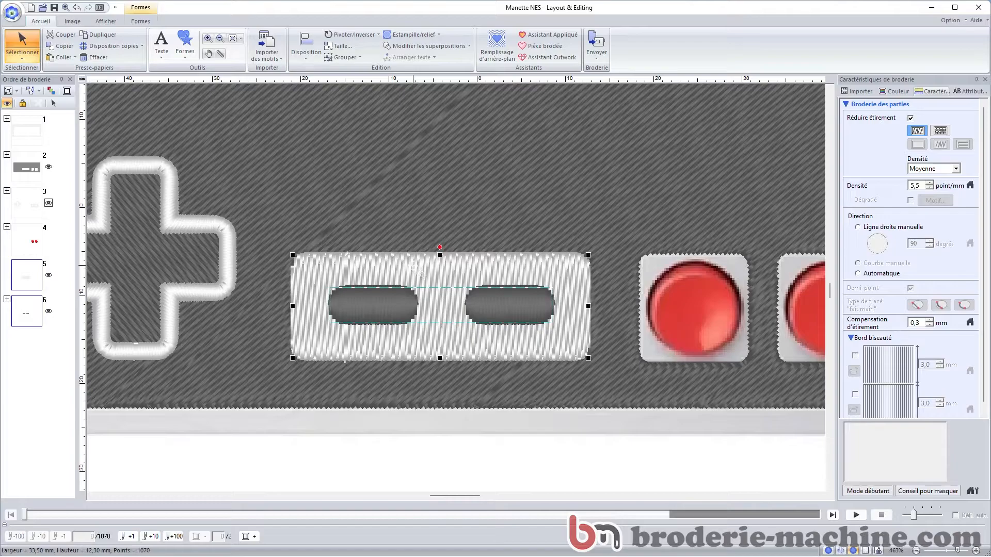
{"action": "left_click", "coordinate": [306, 61]}
{"action": "left_click", "coordinate": [314, 91]}
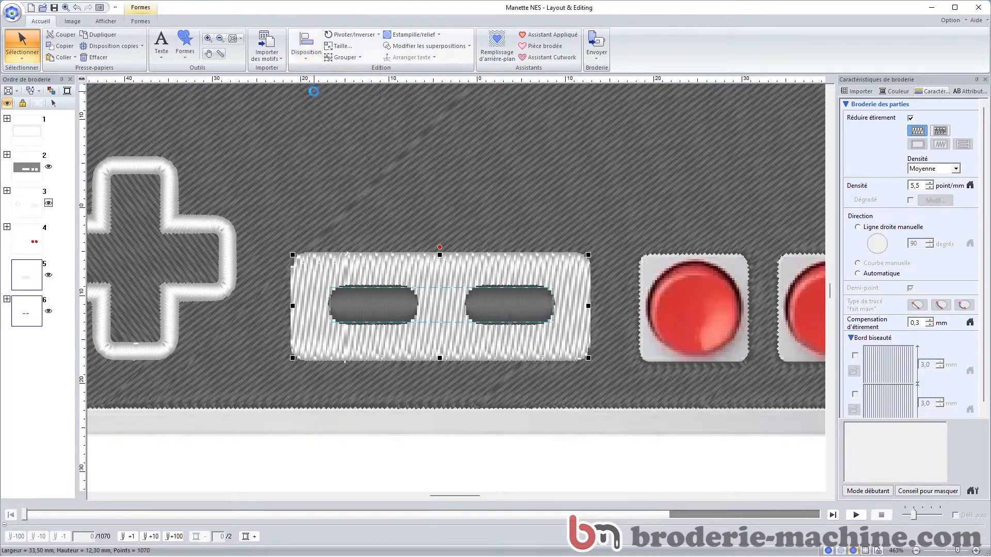
{"action": "left_click", "coordinate": [306, 54]}
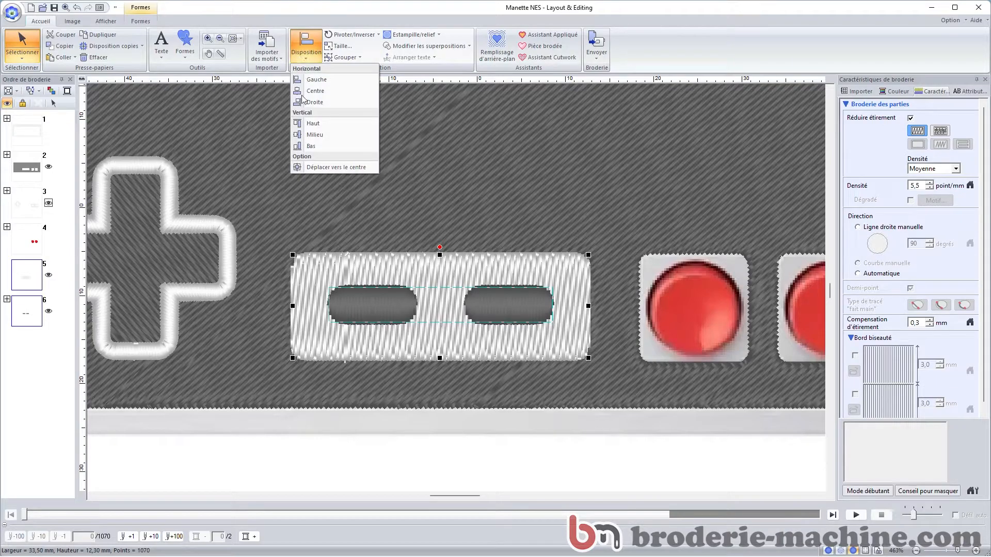
{"action": "left_click", "coordinate": [315, 136]}
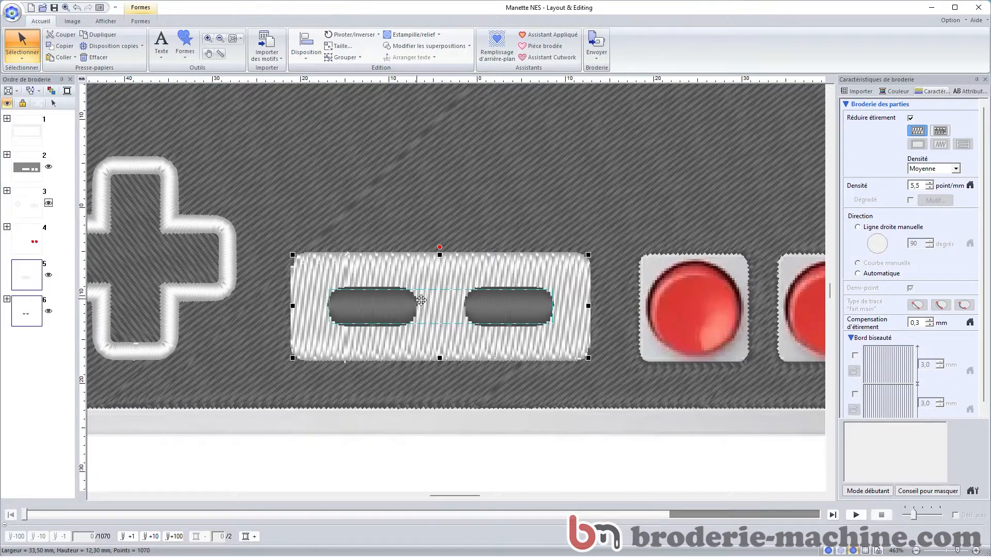
Step: Ungroup the two grey buttons and try to centre them horizontally on the white rectangle as separate shapes
{"action": "left_click", "coordinate": [510, 453]}
{"action": "left_click", "coordinate": [497, 304]}
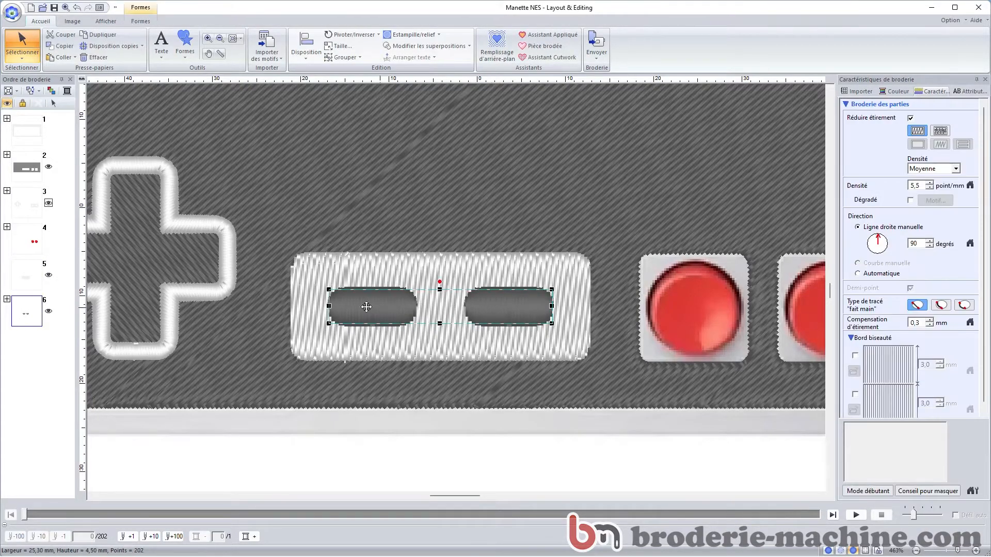
{"action": "right_click", "coordinate": [491, 307]}
{"action": "left_click", "coordinate": [522, 325]}
{"action": "left_click", "coordinate": [489, 445]}
{"action": "left_click", "coordinate": [498, 309]}
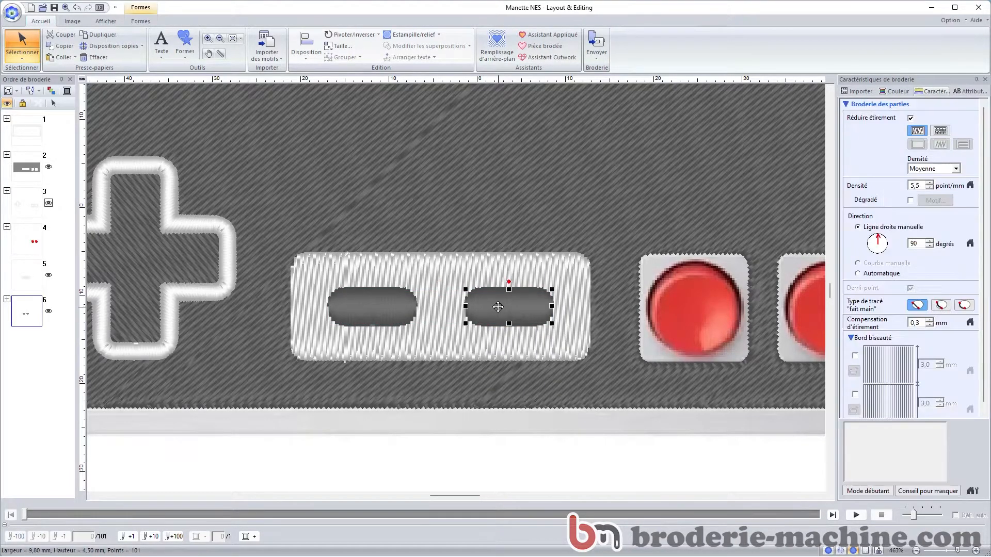
{"action": "left_click", "coordinate": [377, 313], "text": "ctrl"}
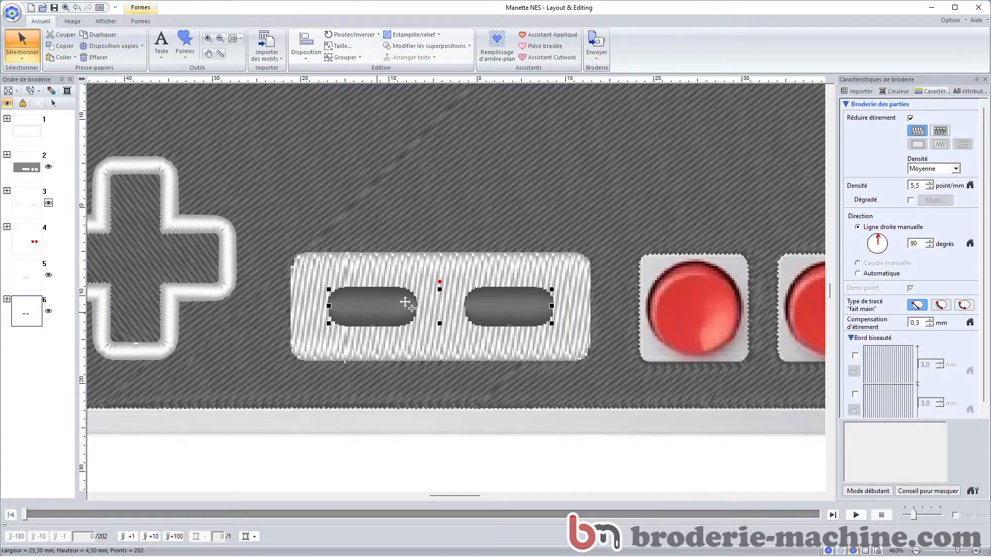
{"action": "left_click", "coordinate": [431, 264]}
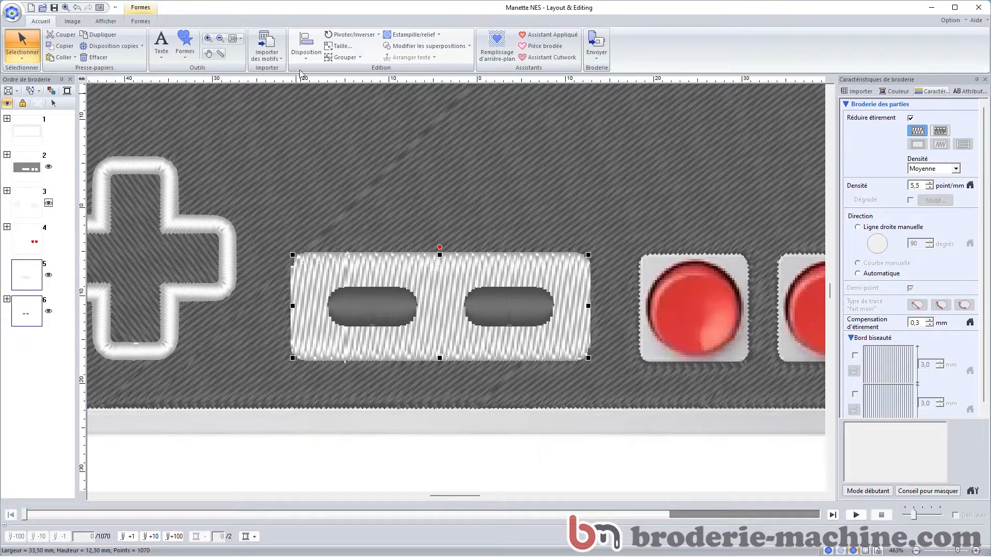
{"action": "left_click", "coordinate": [306, 48]}
{"action": "left_click", "coordinate": [316, 92]}
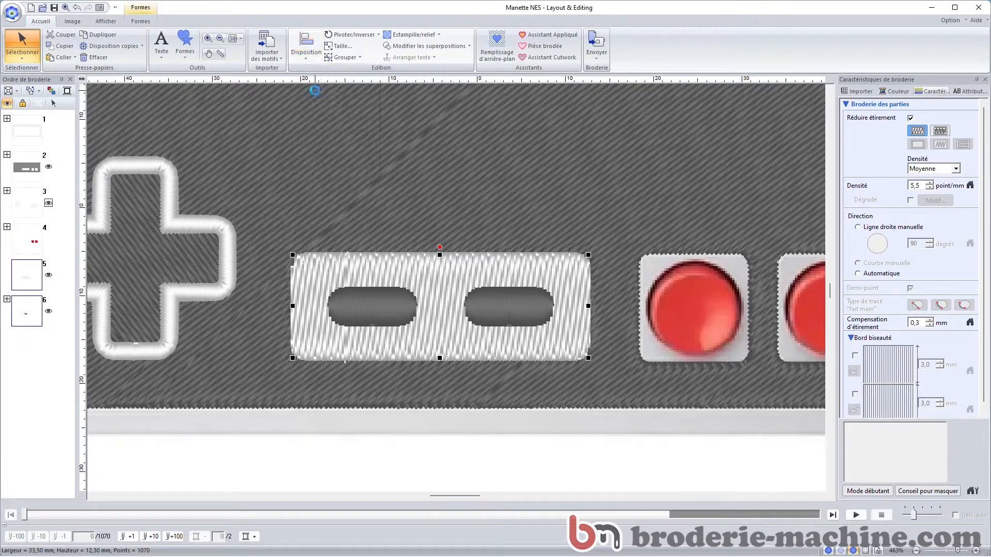
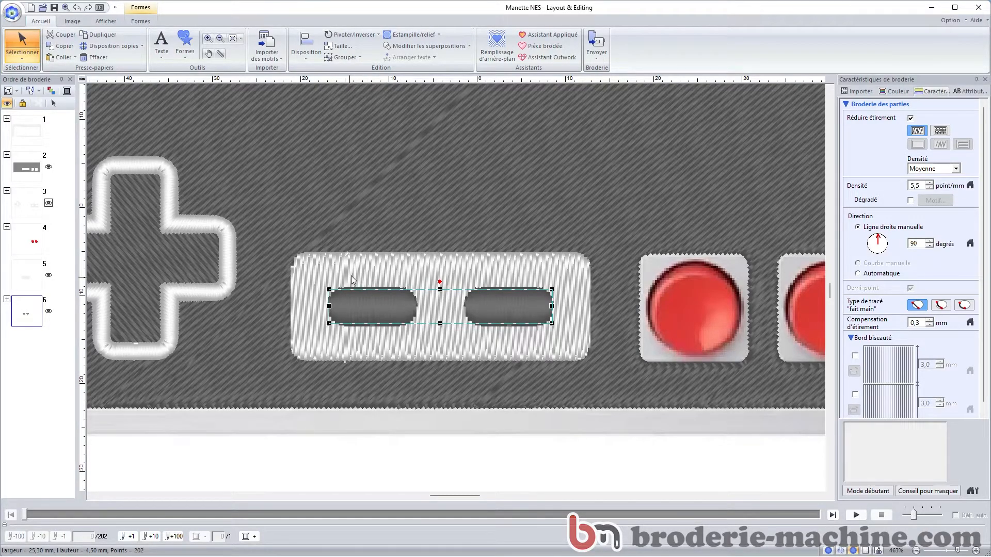
Step: Set the stitch direction of the white Select/Start rectangle's fill to 0 degrees
{"action": "left_click", "coordinate": [395, 268]}
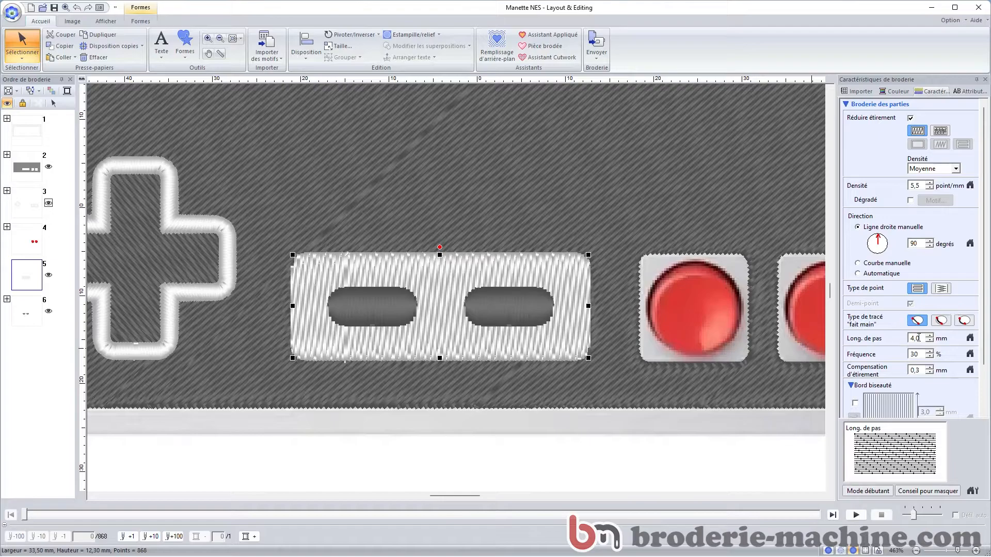
{"action": "double_click", "coordinate": [915, 244]}
{"action": "type", "text": "0"}
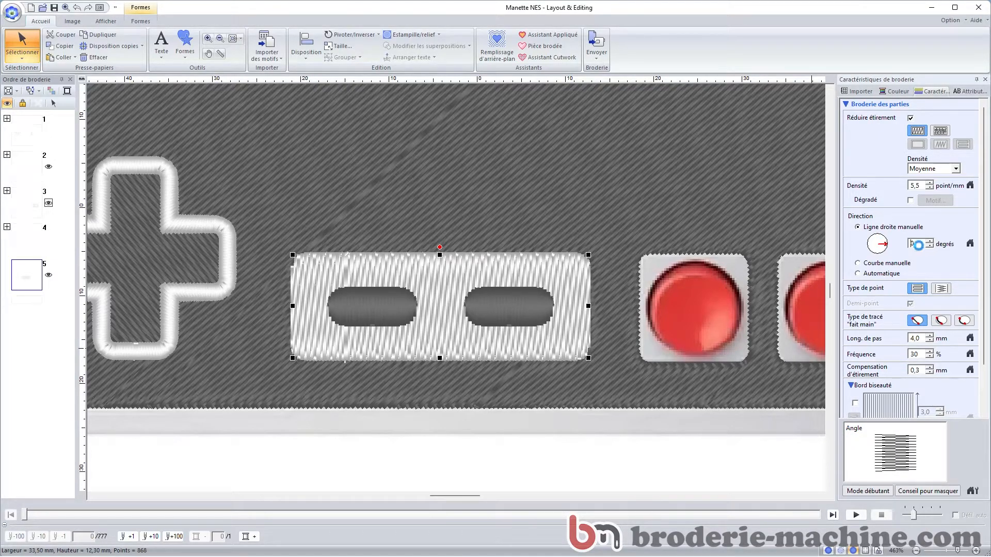
{"action": "key", "text": "Return"}
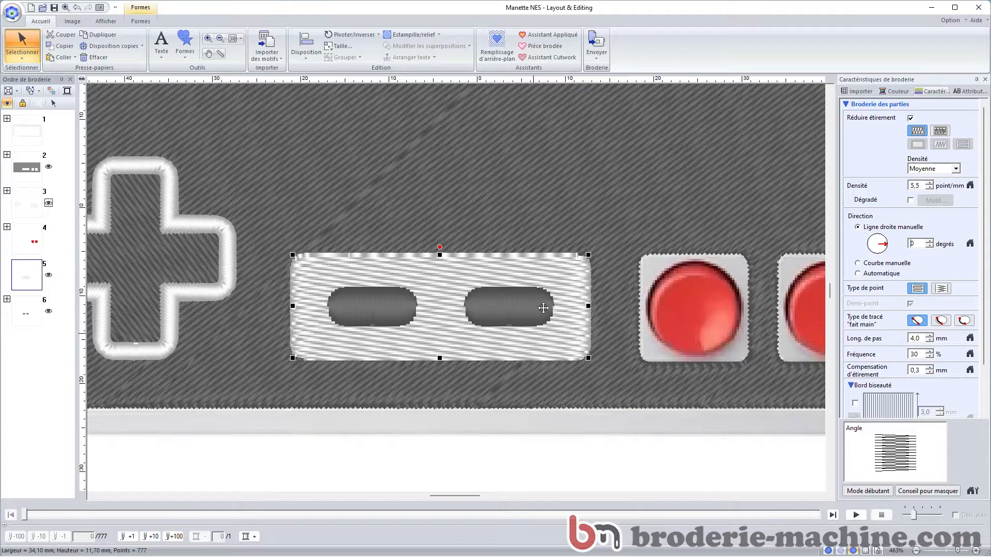
Step: Show all hidden layers and set the fill direction of both white squares around the red buttons to 0 degrees
{"action": "left_click_drag", "start_coordinate": [64, 124], "coordinate": [39, 336]}
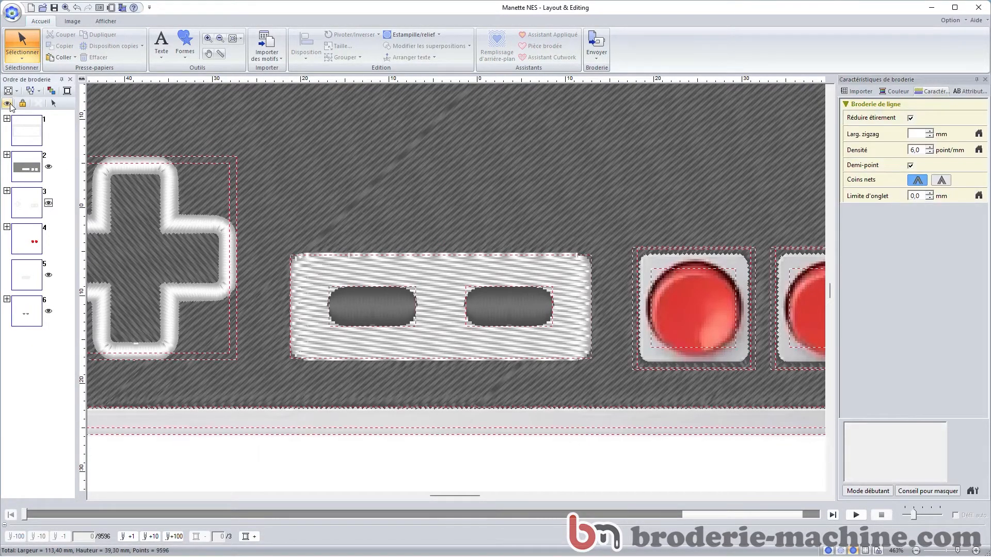
{"action": "left_click", "coordinate": [655, 460]}
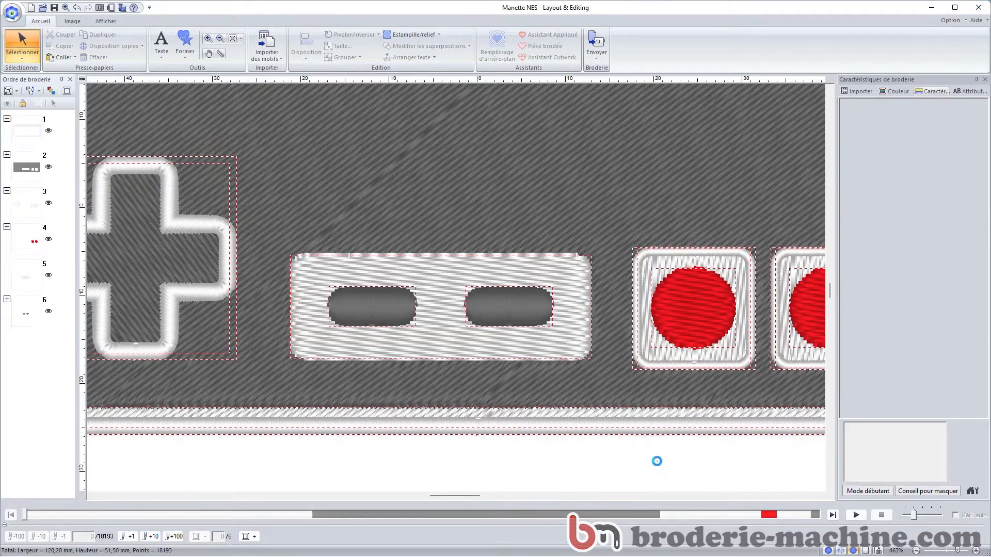
{"action": "left_click", "coordinate": [648, 269]}
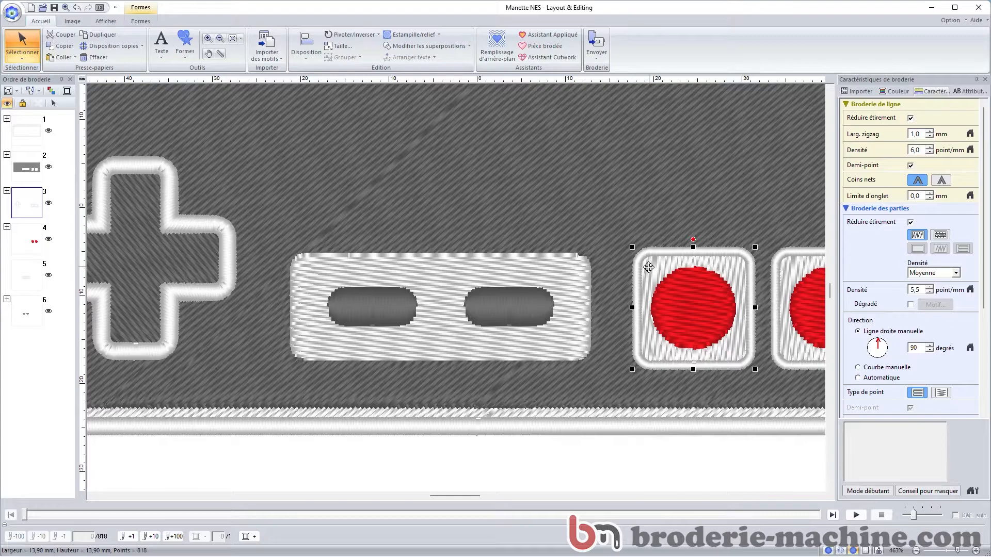
{"action": "left_click_drag", "start_coordinate": [469, 496], "coordinate": [477, 498]}
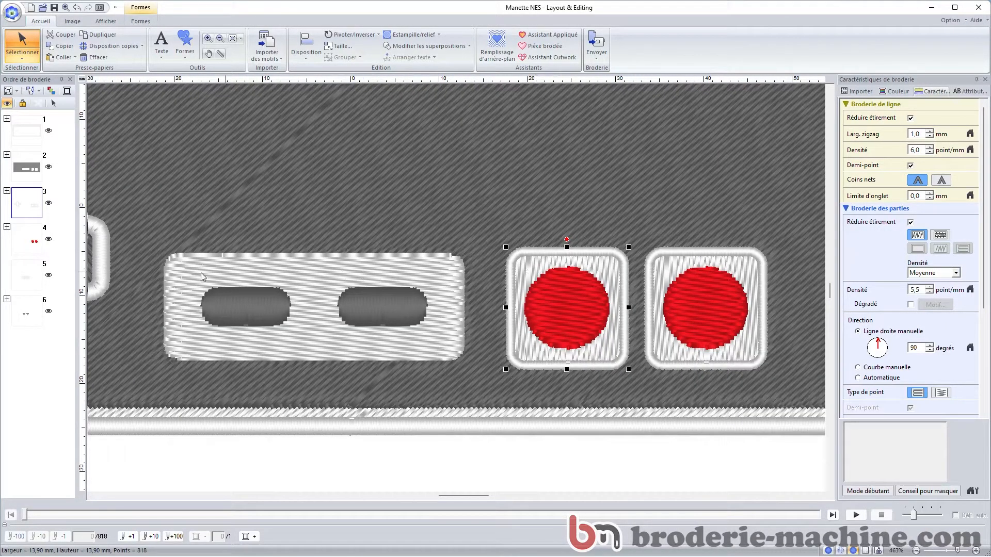
{"action": "left_click", "coordinate": [914, 346]}
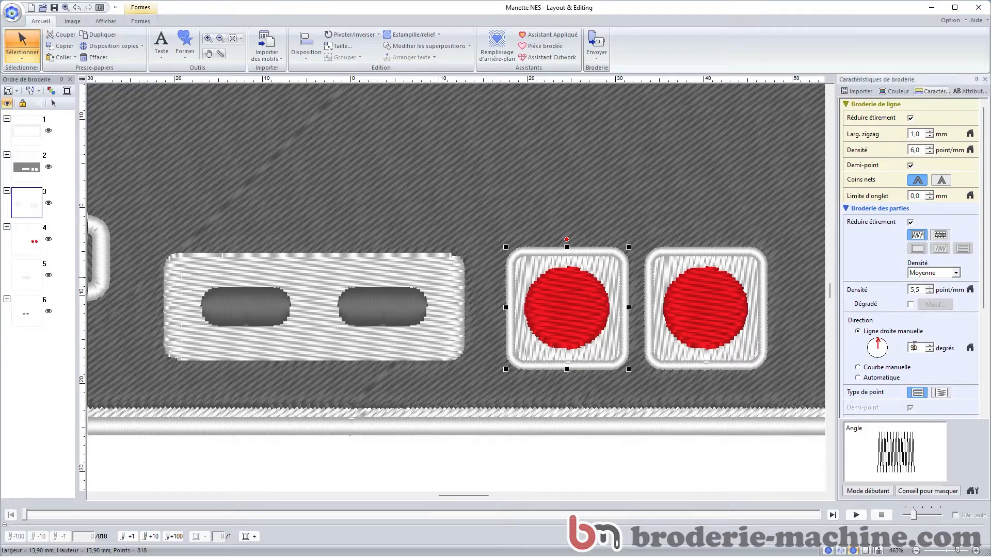
{"action": "type", "text": "0"}
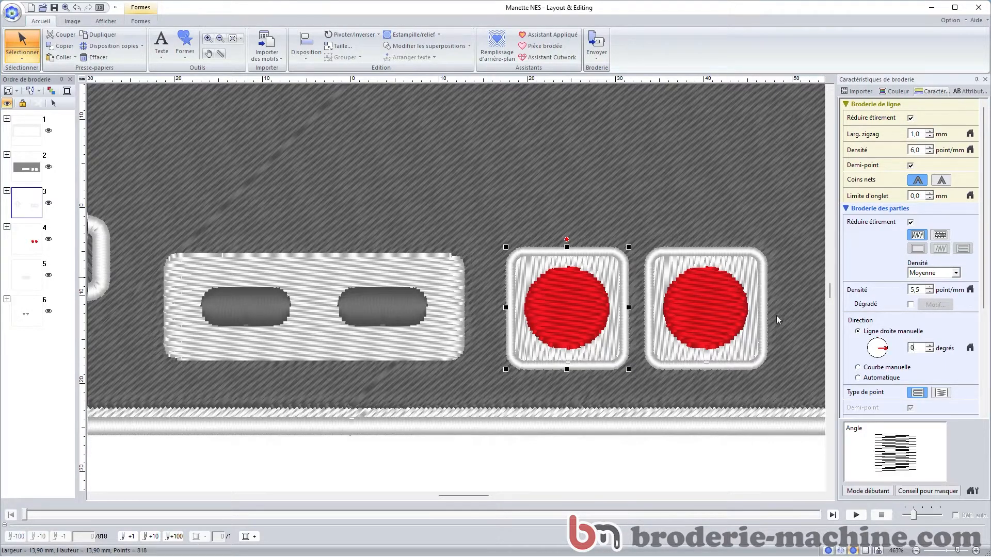
{"action": "left_click", "coordinate": [666, 270]}
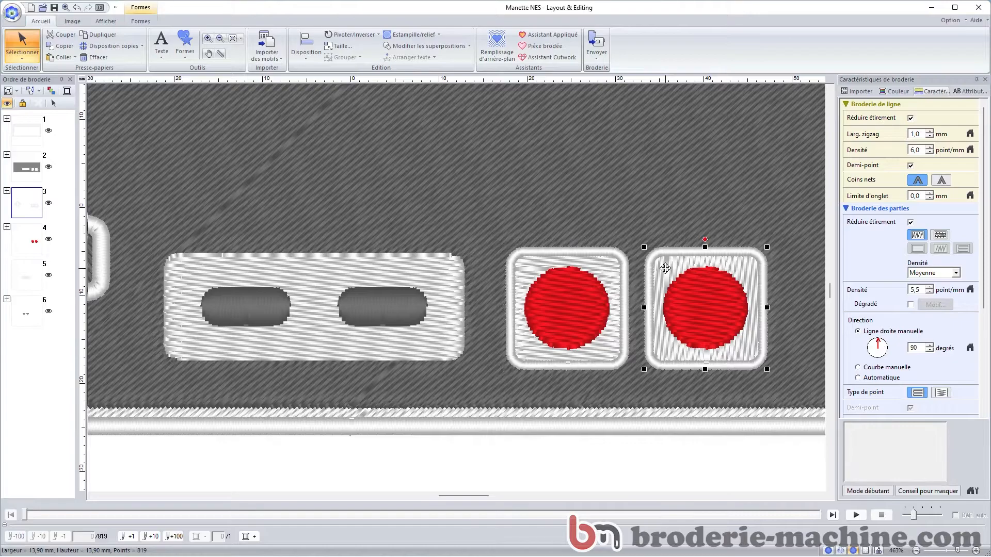
{"action": "double_click", "coordinate": [915, 349]}
{"action": "type", "text": "0"}
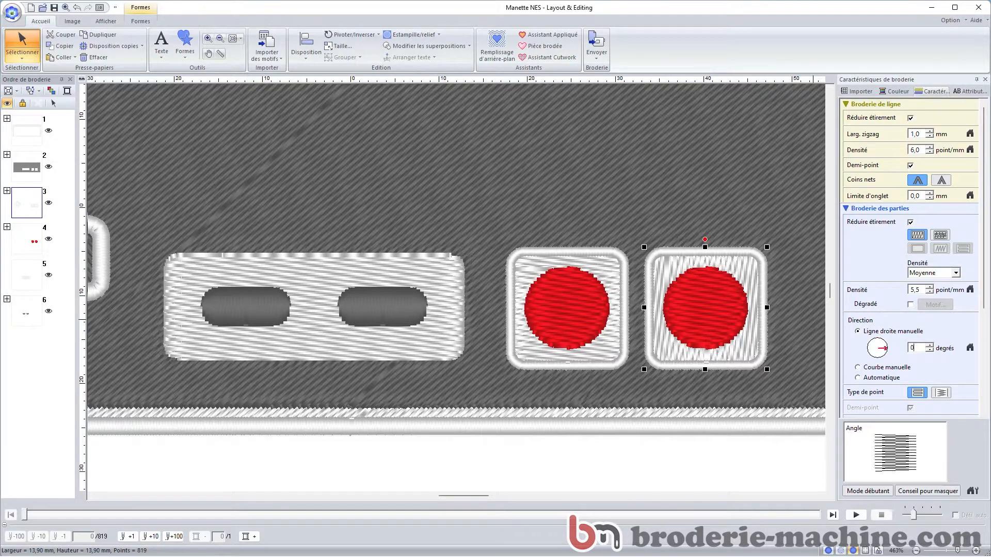
Step: Set the fill direction of both red round buttons to 90 degrees
{"action": "left_click", "coordinate": [701, 304]}
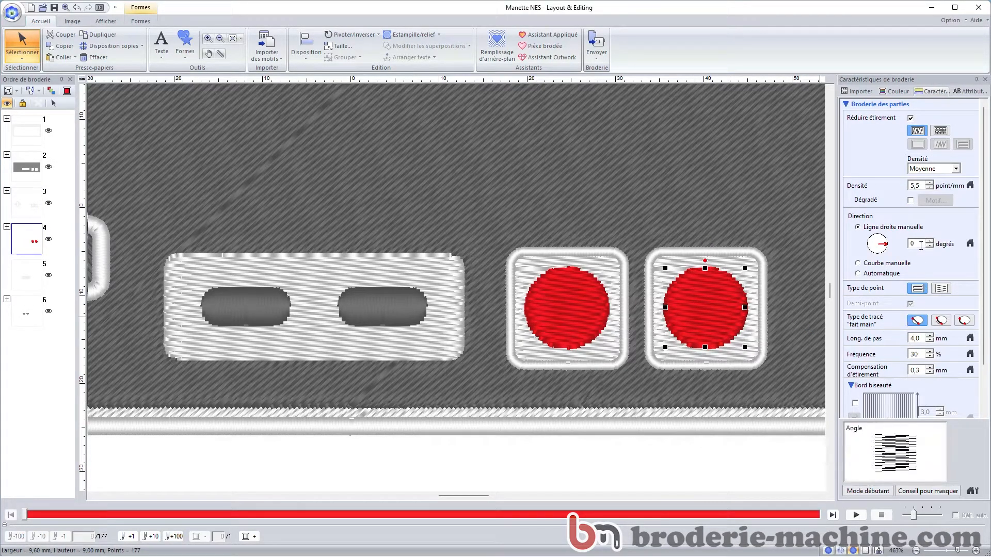
{"action": "double_click", "coordinate": [921, 246]}
{"action": "type", "text": "90"}
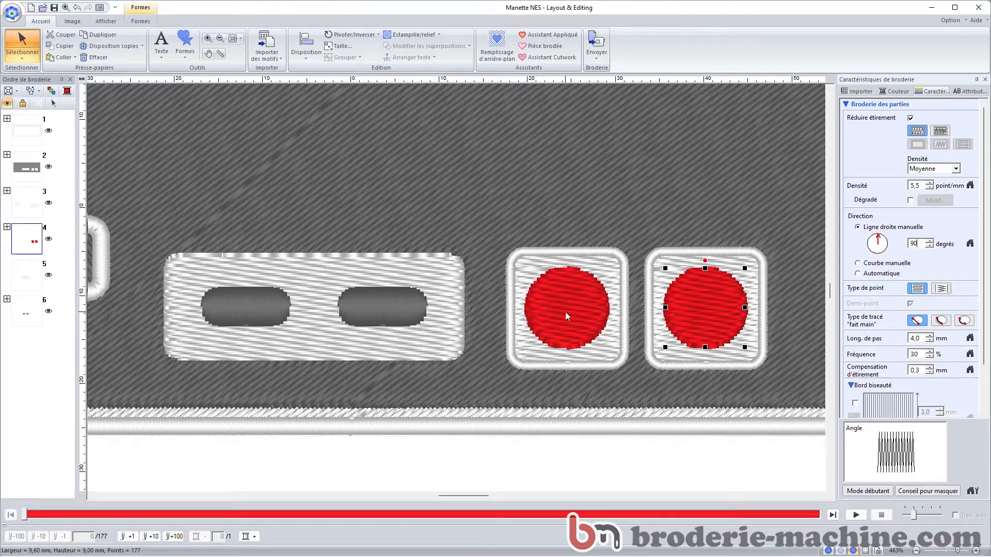
{"action": "left_click", "coordinate": [565, 312]}
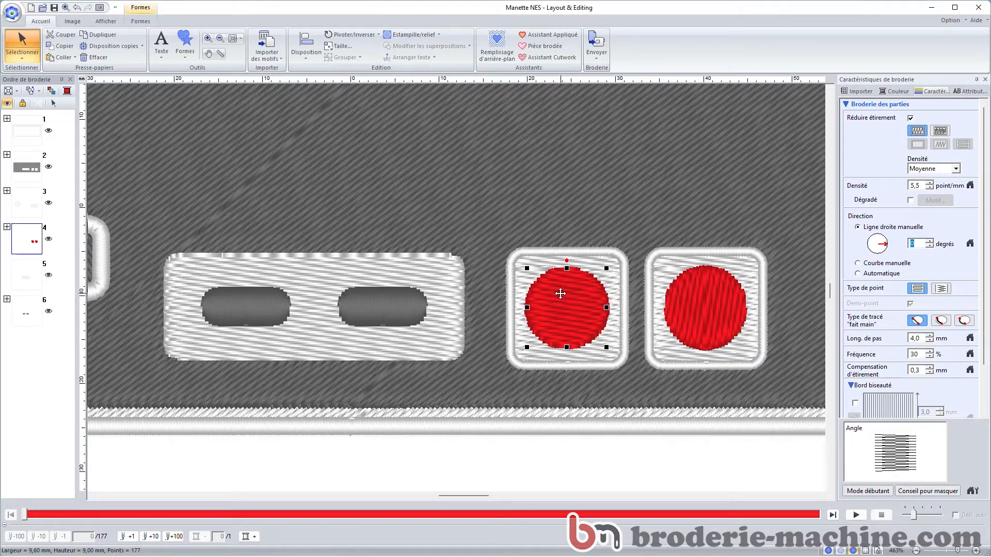
{"action": "left_click", "coordinate": [561, 294]}
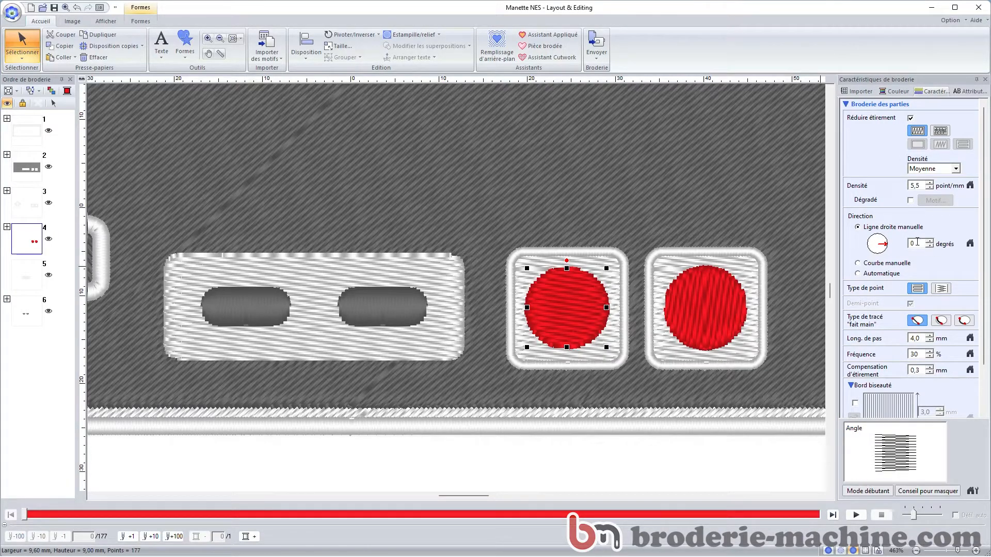
{"action": "double_click", "coordinate": [917, 243]}
{"action": "type", "text": "90"}
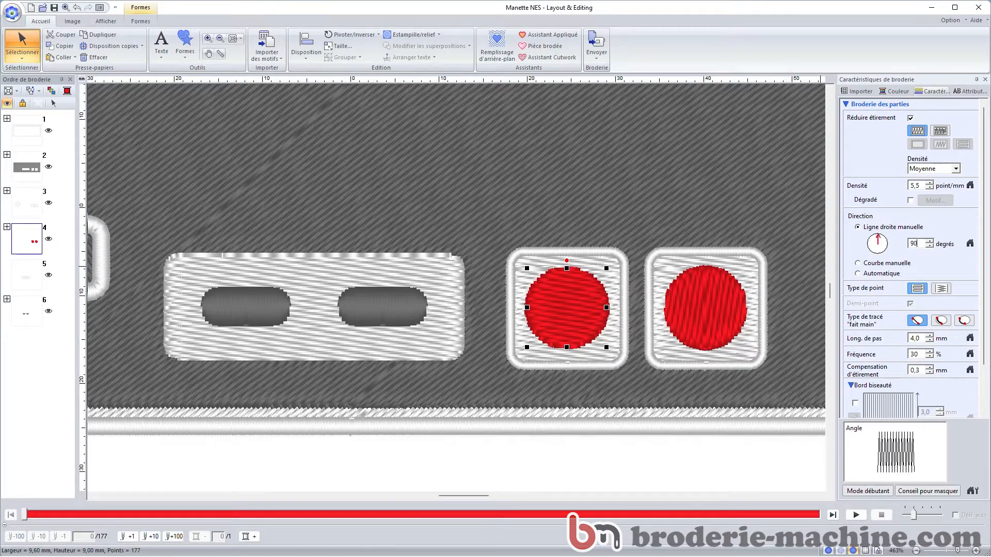
{"action": "key", "text": "Return"}
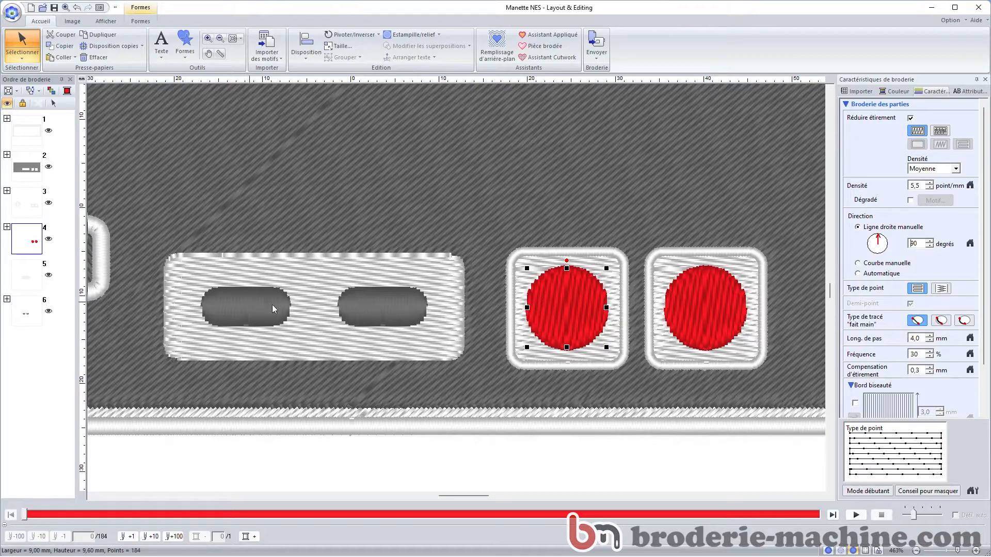
Step: Hide the dark grey background fill and the D-pad outline to uncover the controller photo
{"action": "left_click_drag", "start_coordinate": [465, 497], "coordinate": [461, 496]}
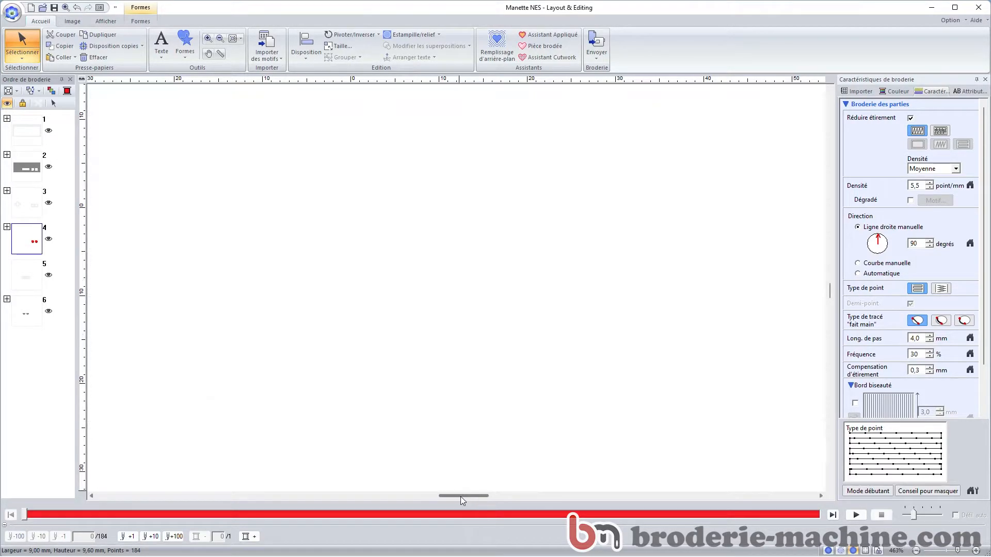
{"action": "left_click", "coordinate": [32, 169]}
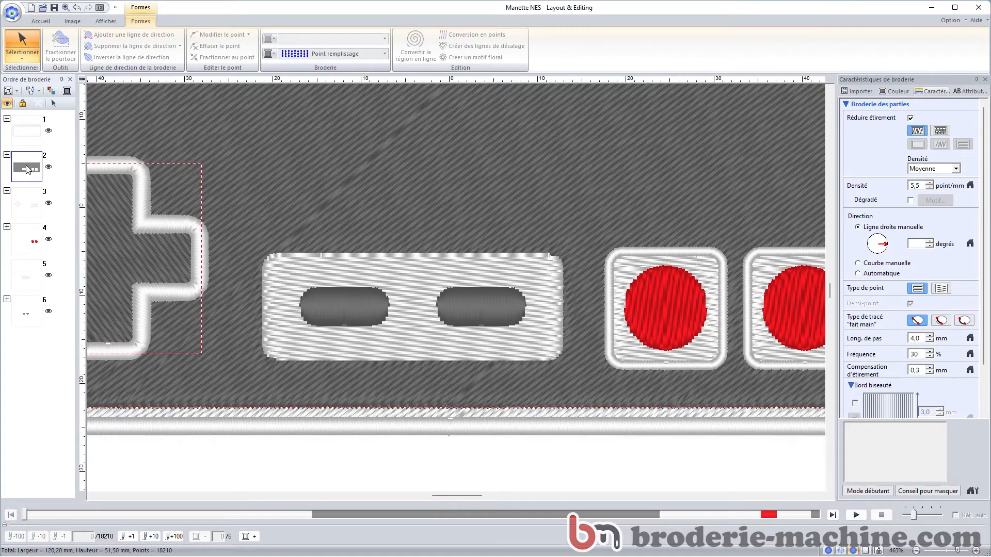
{"action": "left_click", "coordinate": [48, 202]}
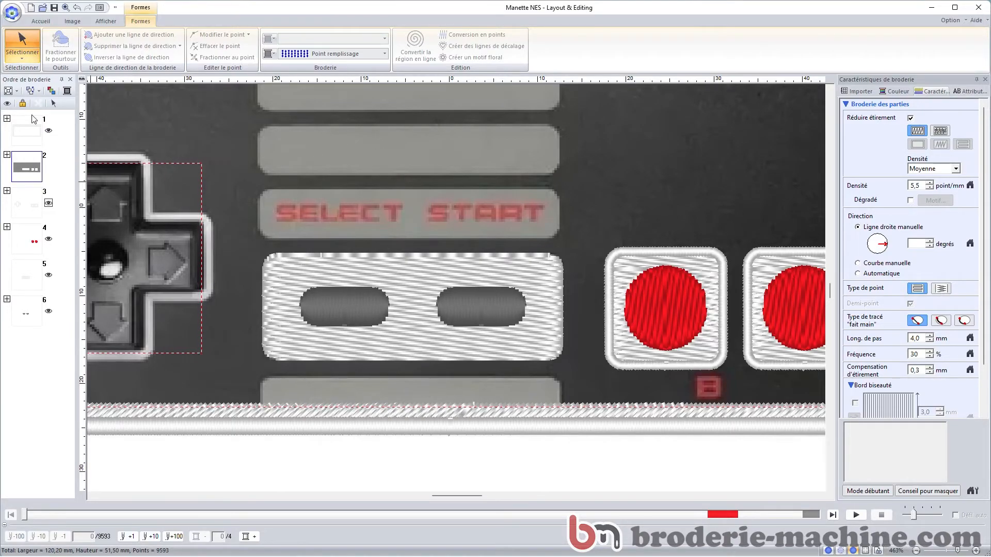
Step: Draw a rounded rectangle with a 1.5 corner radius, about 34.5 by 5.8 mm, over the grey bar above the SELECT START bar
{"action": "left_click", "coordinate": [38, 21]}
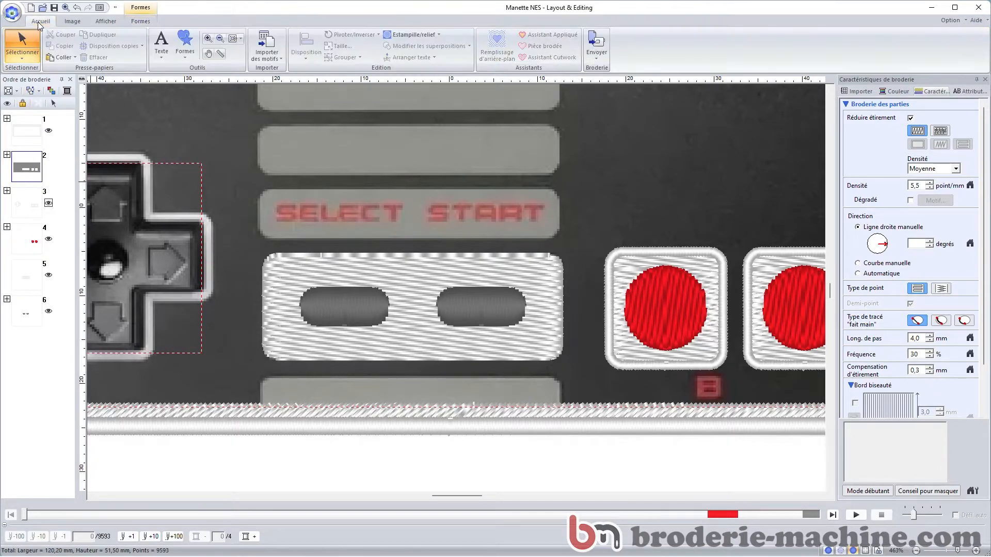
{"action": "left_click", "coordinate": [185, 54]}
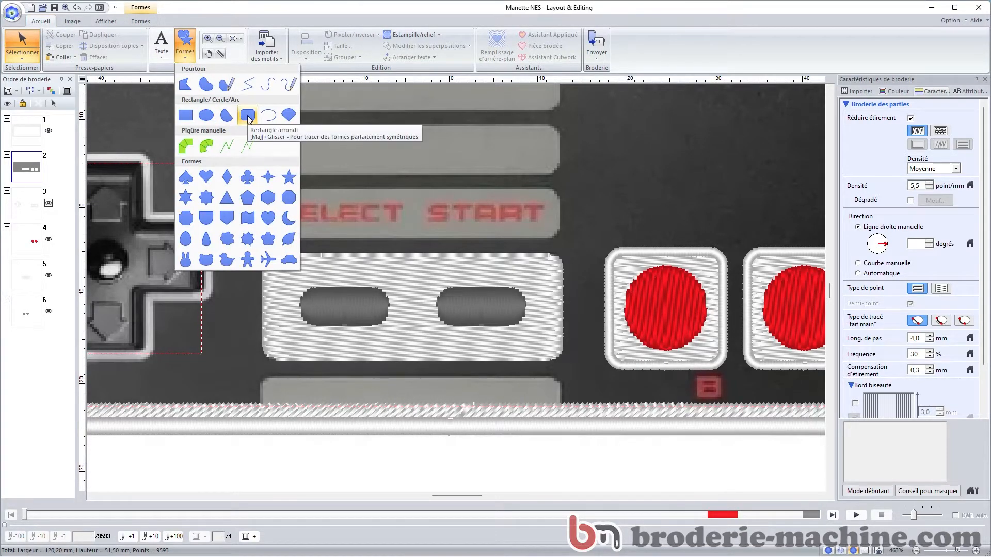
{"action": "left_click", "coordinate": [248, 117]}
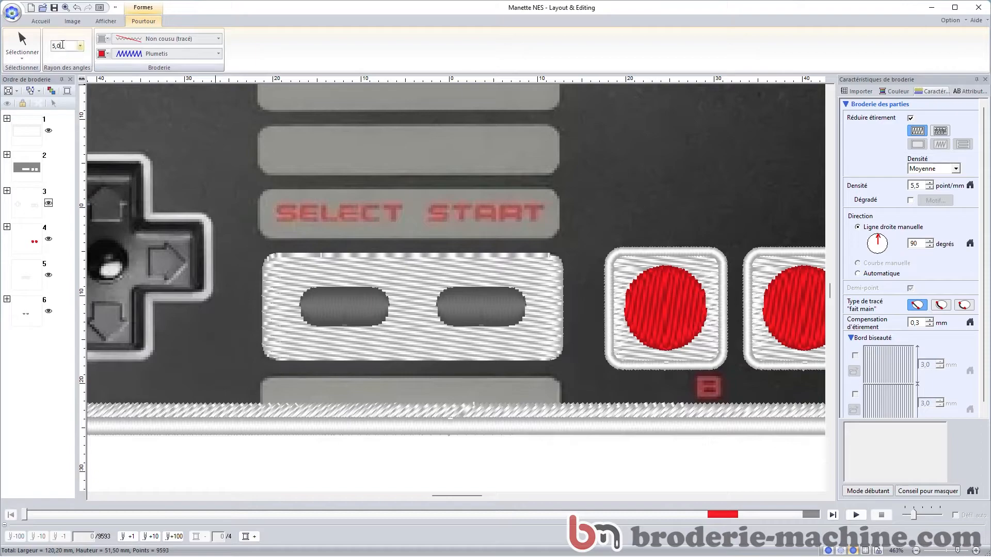
{"action": "left_click_drag", "start_coordinate": [62, 45], "coordinate": [38, 47]}
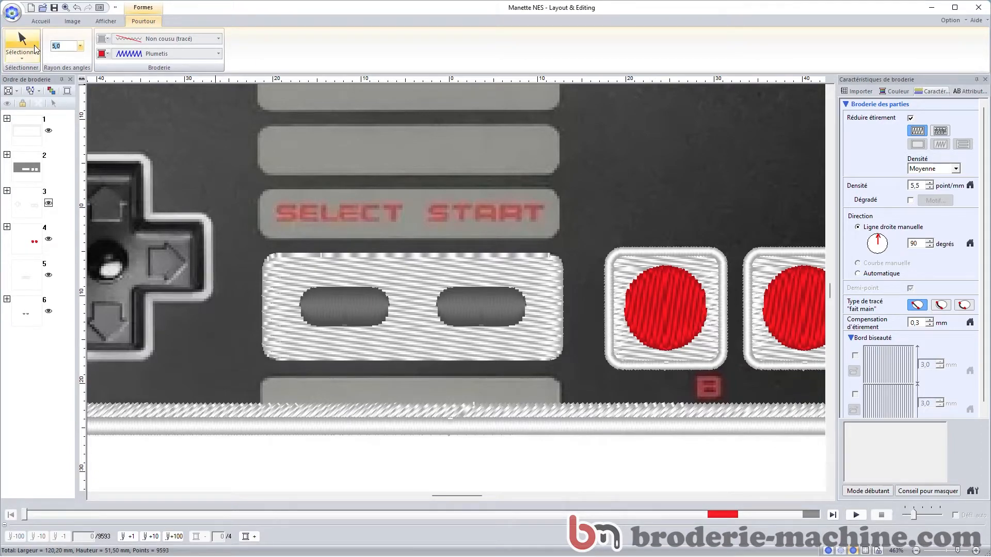
{"action": "type", "text": "1,5"}
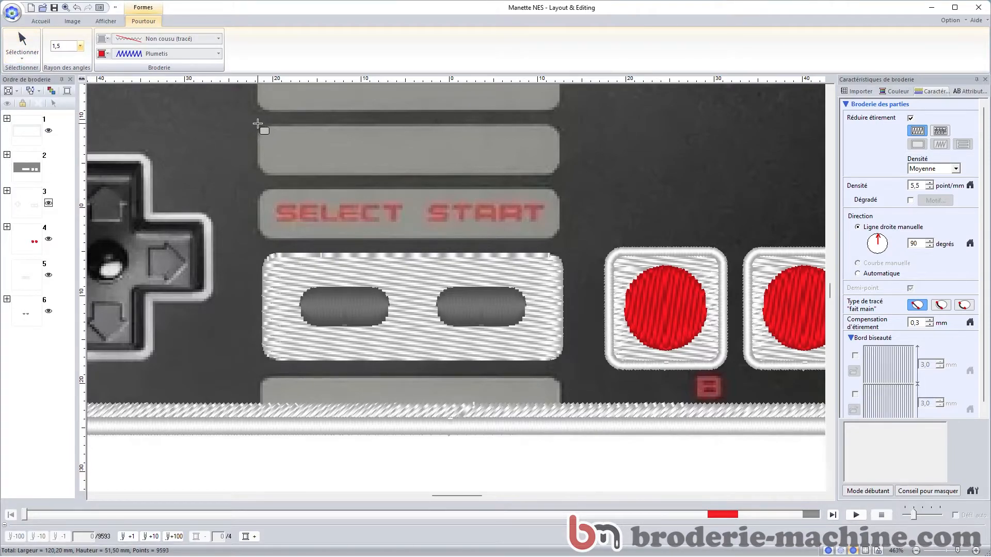
{"action": "left_click_drag", "start_coordinate": [258, 125], "coordinate": [560, 176]}
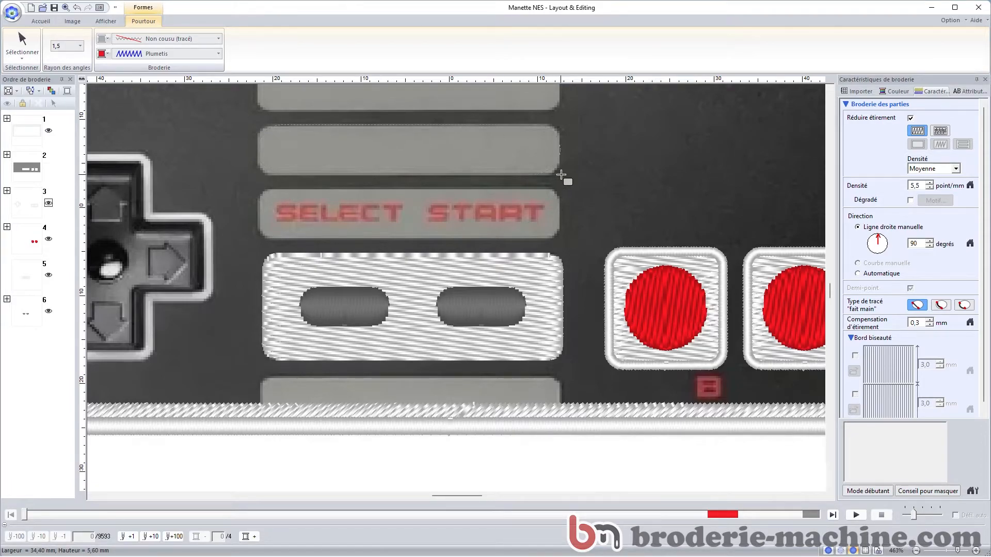
{"action": "left_click_drag", "start_coordinate": [561, 174], "coordinate": [562, 176]}
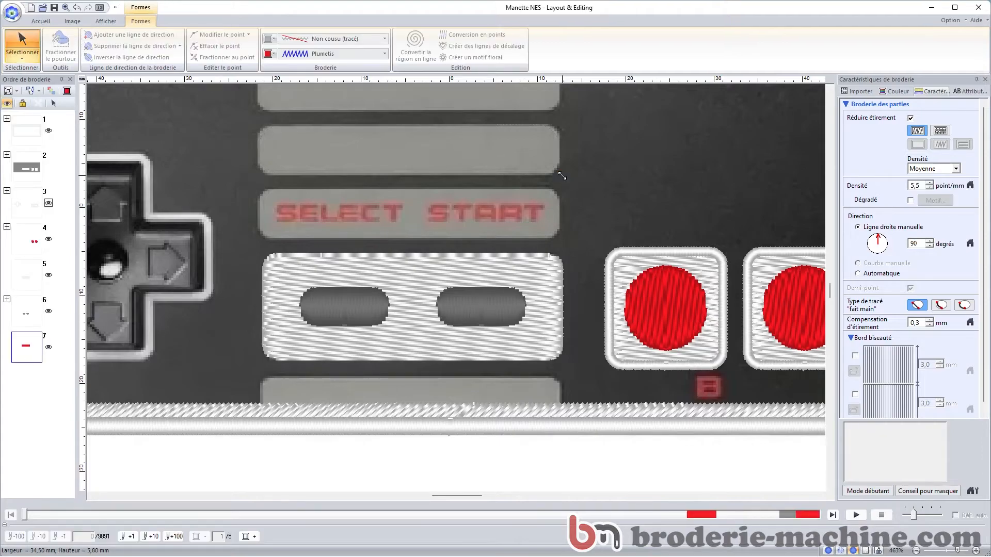
Step: Give the new bar a fill stitch (Point remplissage) with a stitch direction of 0 degrees
{"action": "left_click", "coordinate": [306, 55]}
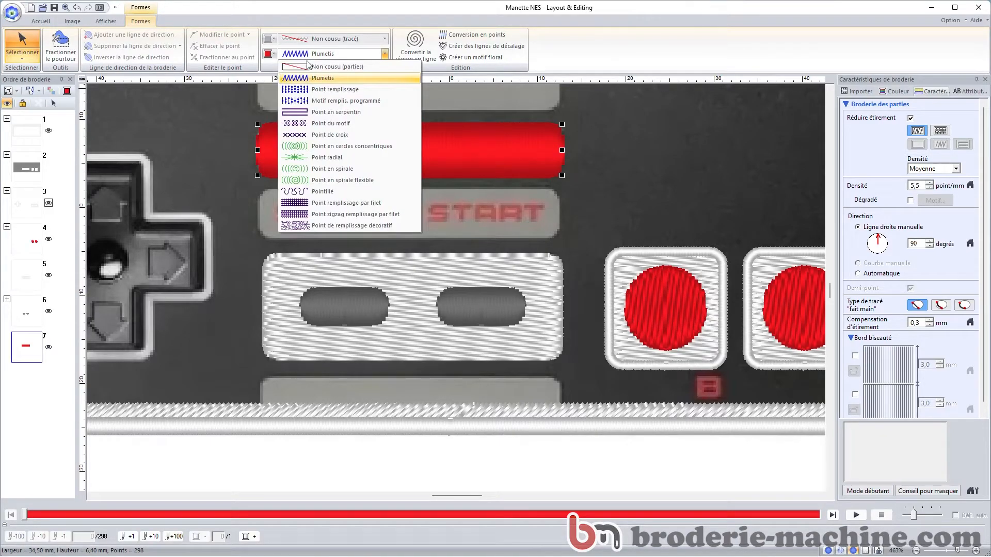
{"action": "left_click", "coordinate": [309, 90]}
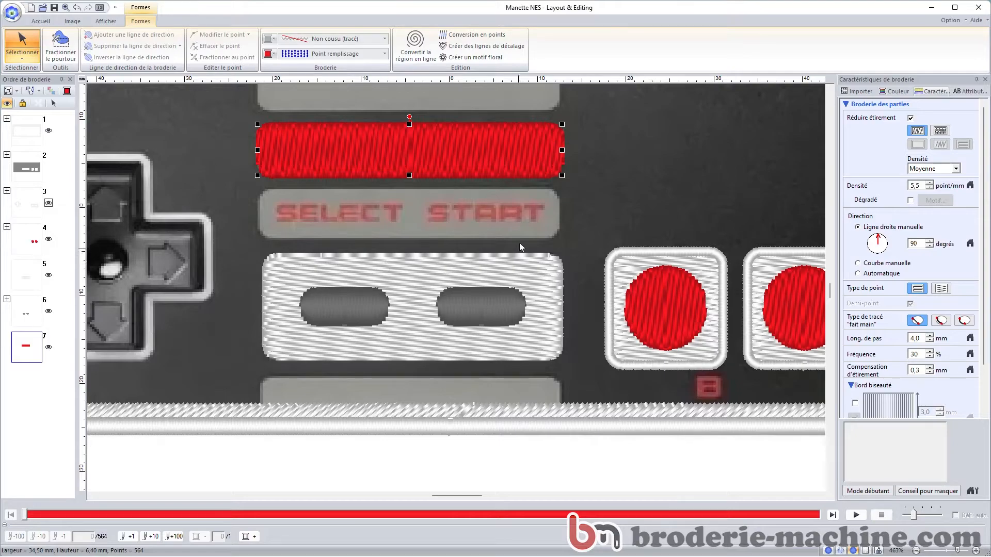
{"action": "double_click", "coordinate": [915, 243]}
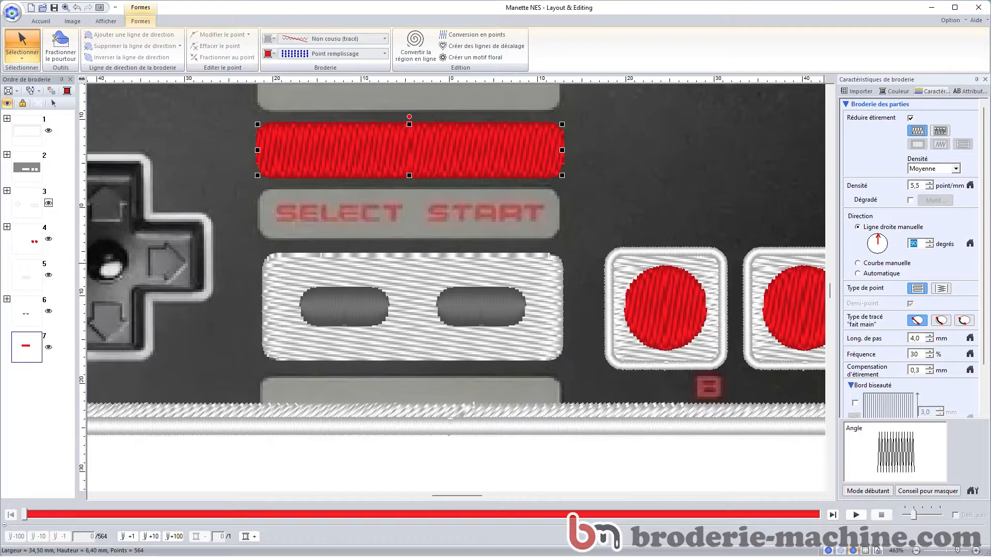
{"action": "type", "text": "0"}
{"action": "key", "text": "Return"}
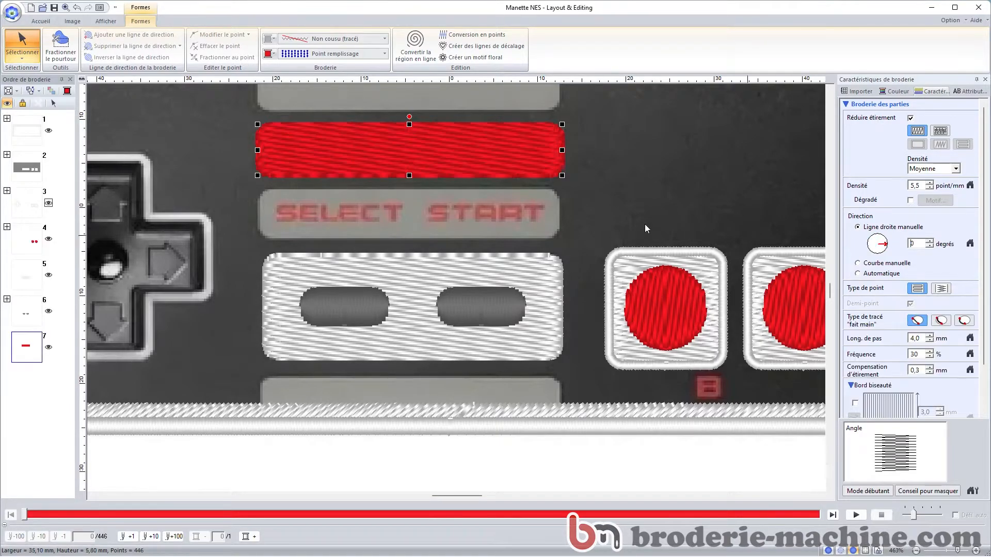
Step: Change the new bar's fill thread colour from the Brother Embroidery palette to grey
{"action": "left_click", "coordinate": [274, 54]}
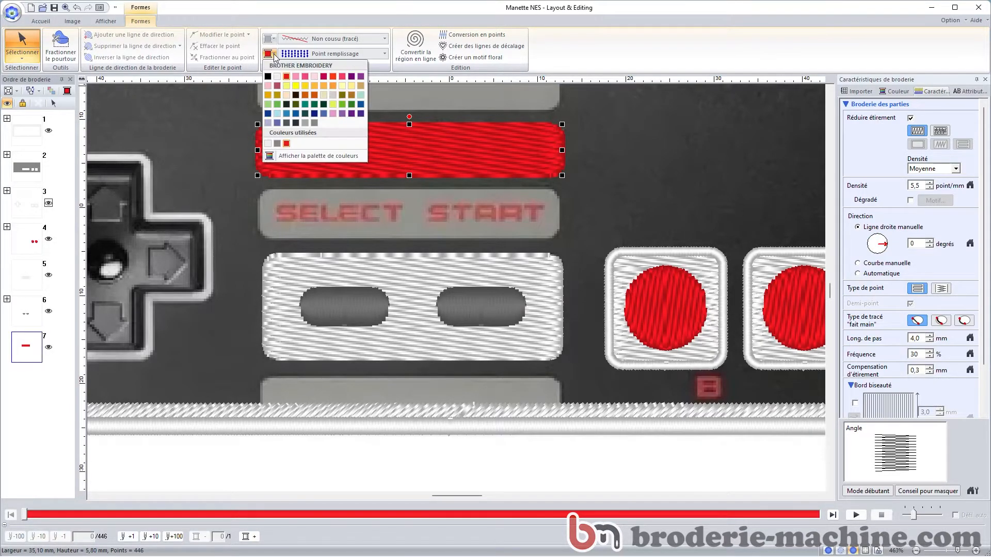
{"action": "left_click", "coordinate": [305, 123]}
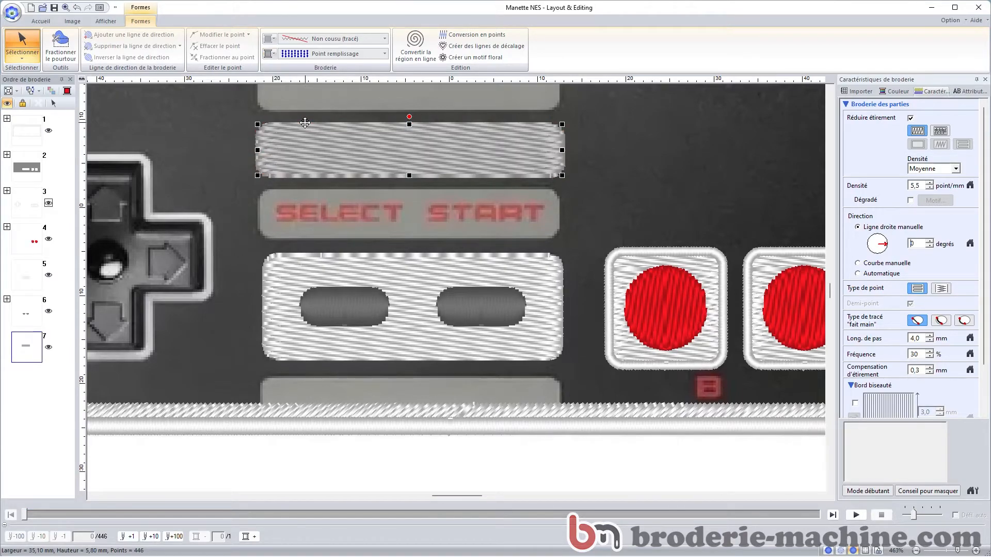
{"action": "left_click", "coordinate": [270, 54]}
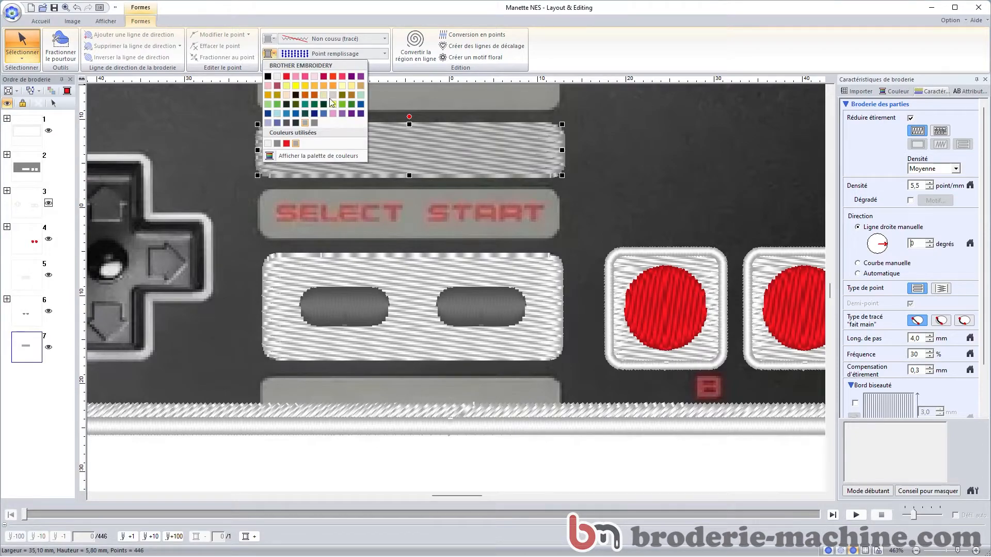
{"action": "left_click", "coordinate": [413, 144]}
Step: Duplicate the grey bar and place the copy straight below it, over the SELECT START bar of the photo
{"action": "key", "text": "ctrl+c"}
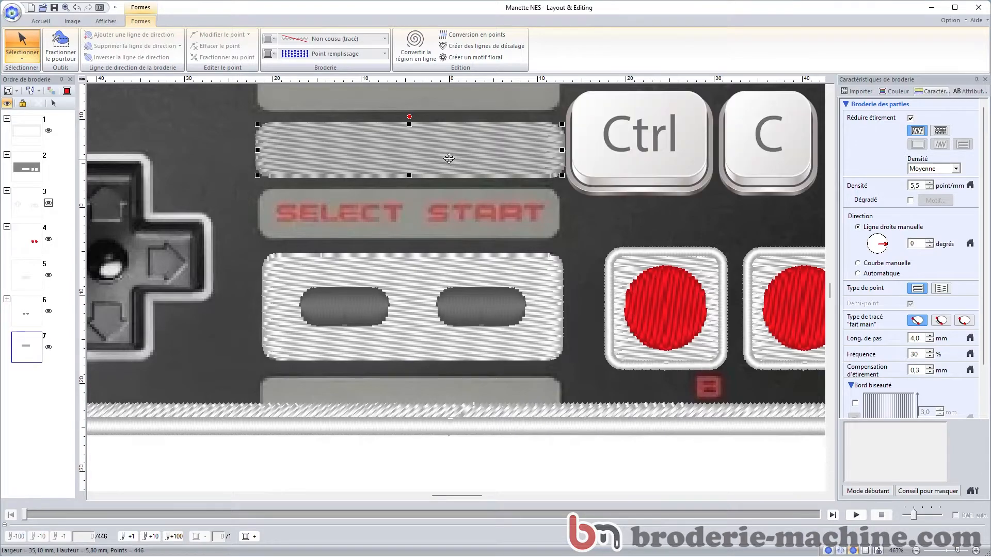
{"action": "key", "text": "ctrl+v"}
{"action": "right_click", "coordinate": [451, 153]}
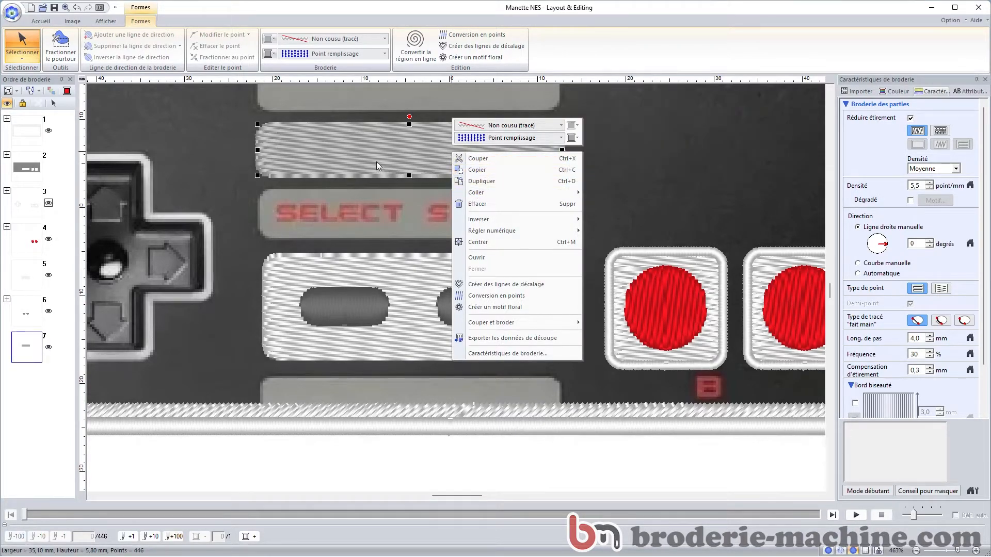
{"action": "left_click", "coordinate": [346, 154]}
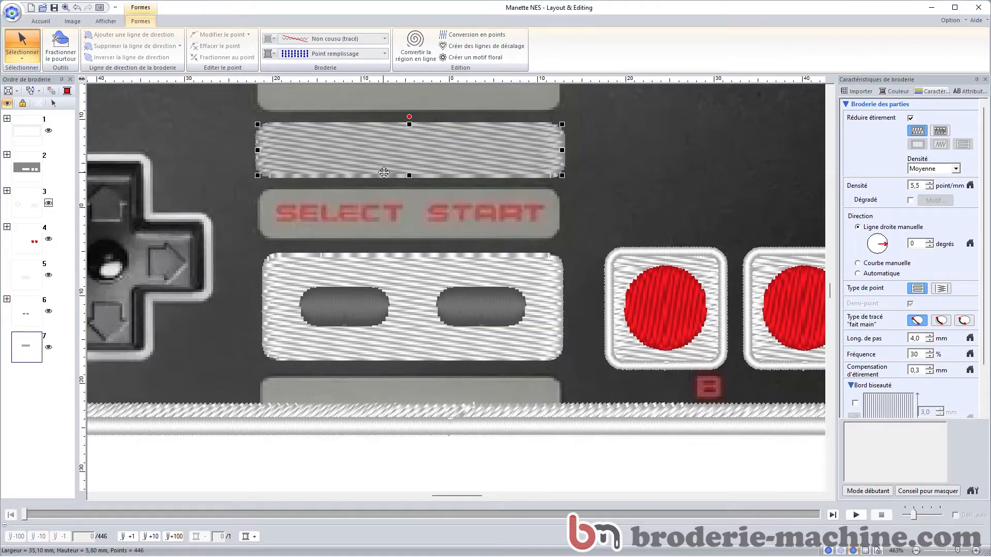
{"action": "key", "text": "ctrl+v"}
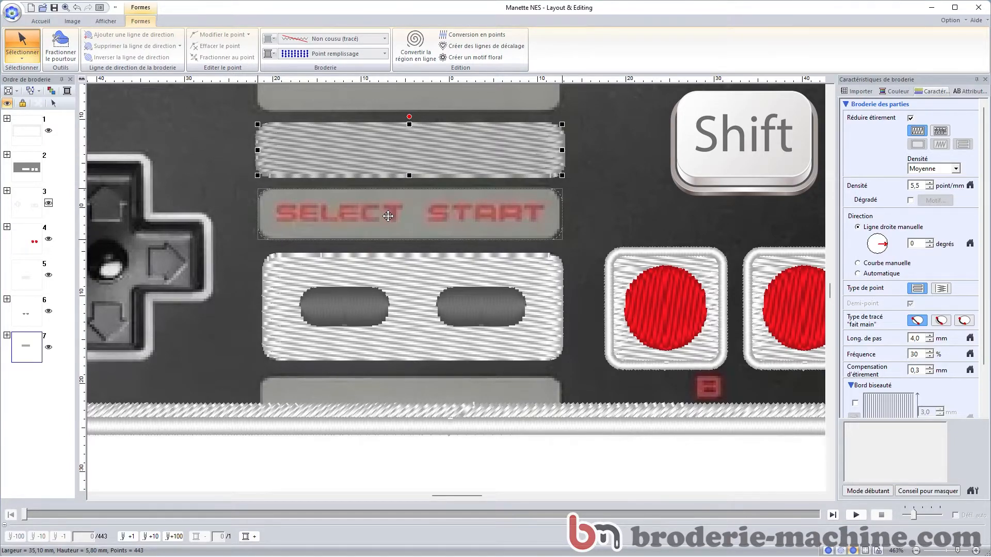
{"action": "left_click_drag", "start_coordinate": [388, 215], "coordinate": [408, 218]}
Step: Duplicate the grey bar again and place the copy straight above it, over the uppermost grey bar of the photo
{"action": "scroll", "coordinate": [423, 221], "scroll_direction": "up", "scroll_amount": 1}
{"action": "left_click", "coordinate": [427, 233]}
{"action": "key", "text": "ctrl+c"}
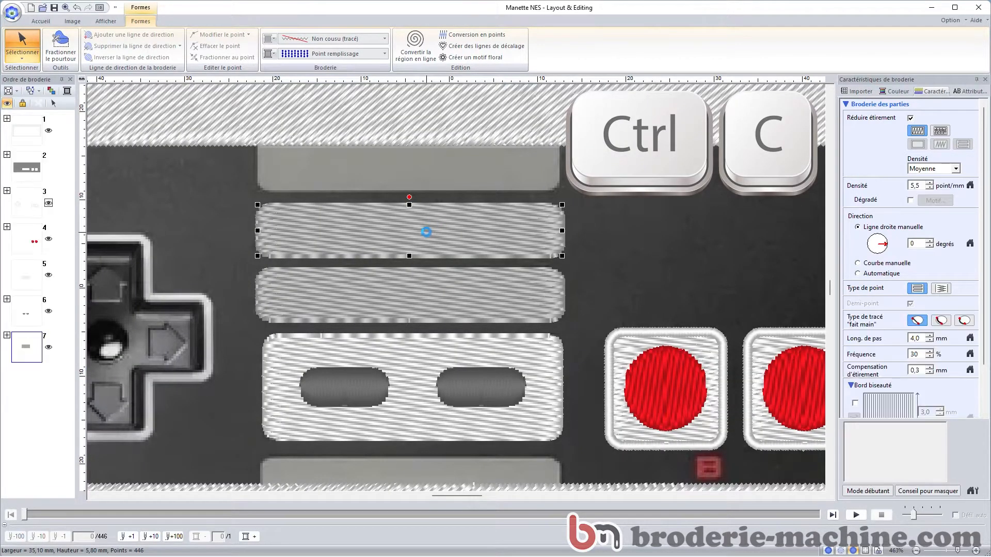
{"action": "key", "text": "ctrl+v"}
{"action": "key", "text": "shift"}
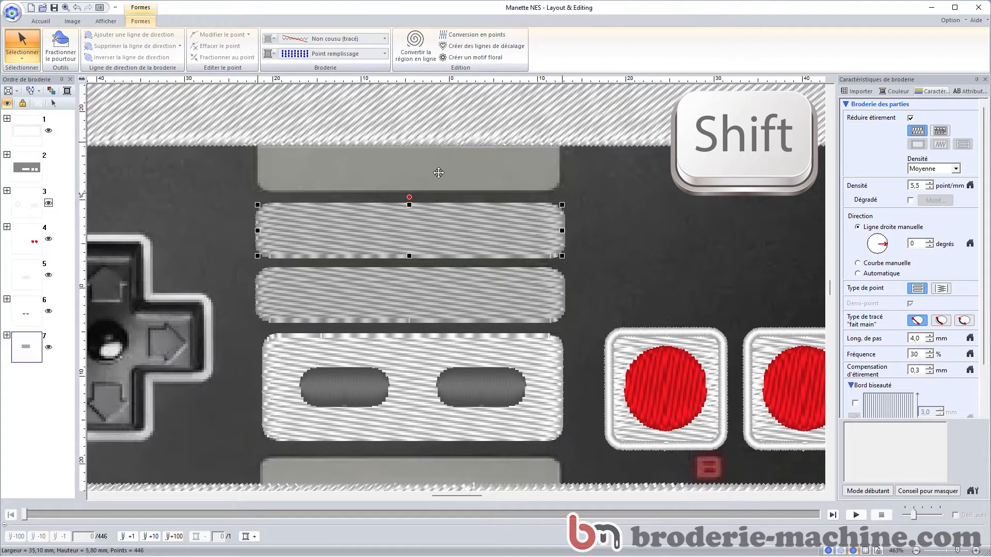
{"action": "left_click_drag", "start_coordinate": [439, 173], "coordinate": [438, 172]}
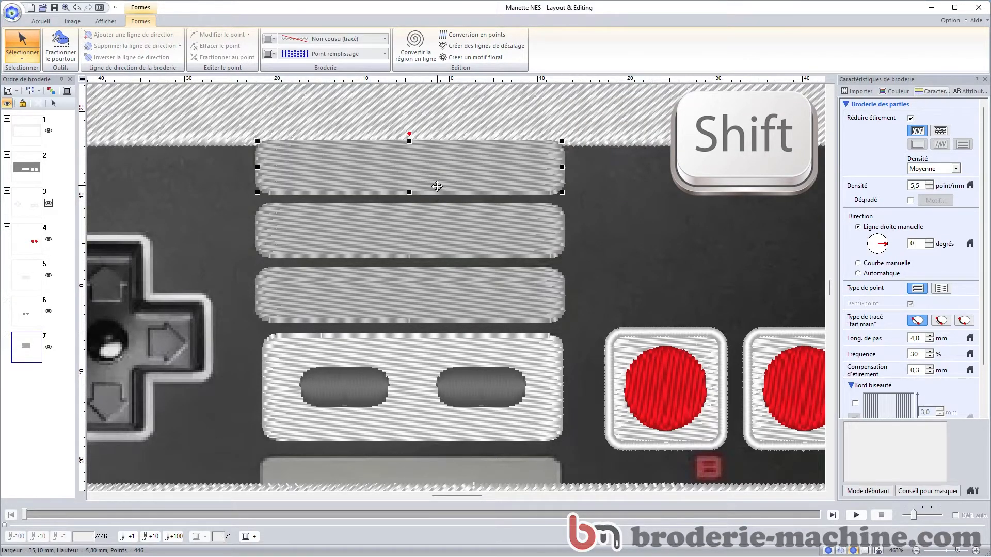
Step: Copy the grey bar above the Select/Start rectangle and place the copy over the photo's lowest bar, vertically aligned with the others
{"action": "scroll", "coordinate": [438, 189], "scroll_direction": "down", "scroll_amount": 2}
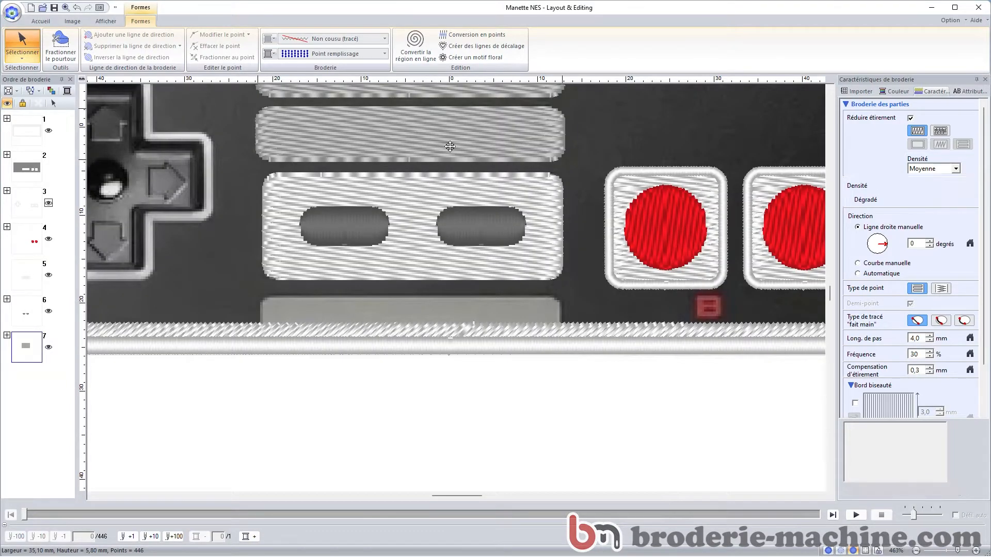
{"action": "key", "text": "ctrl+c"}
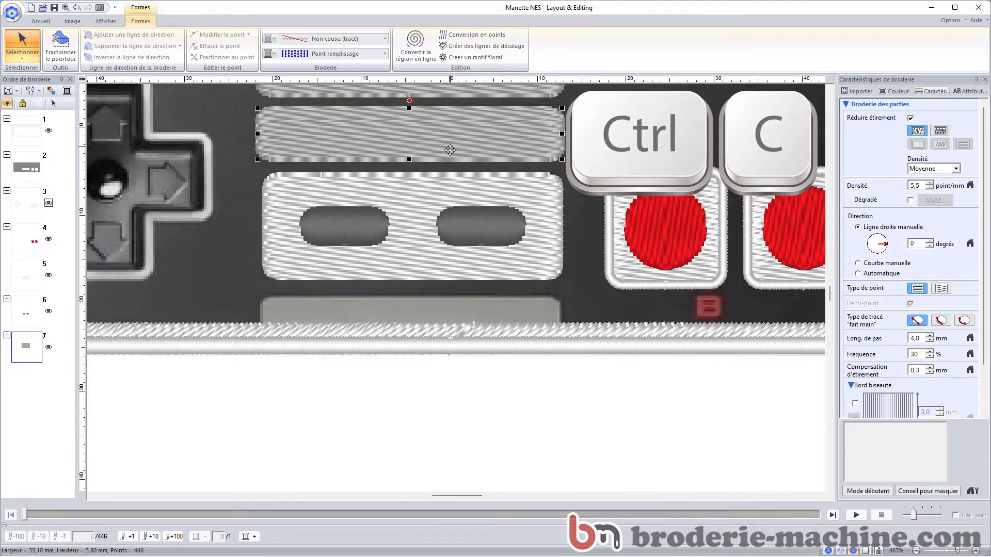
{"action": "key", "text": "ctrl+v"}
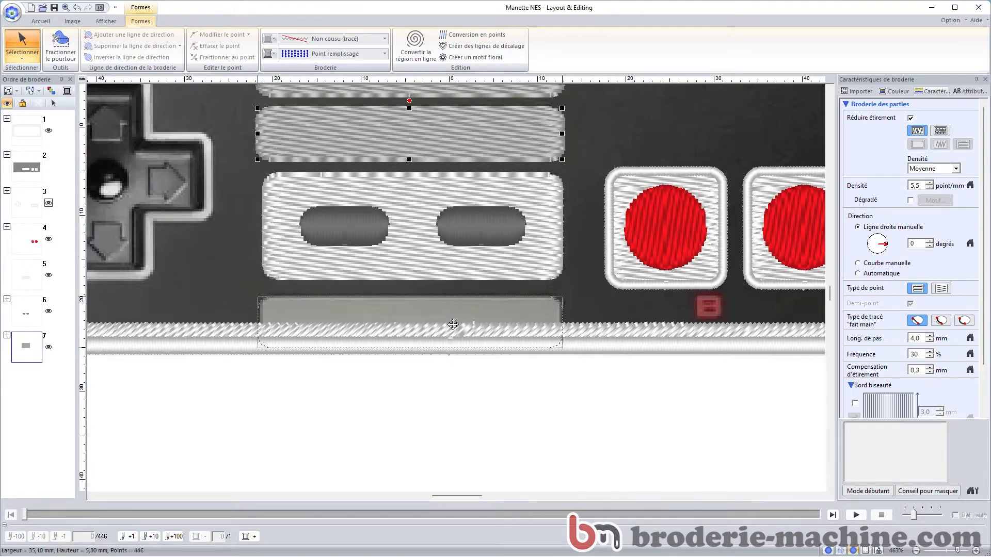
{"action": "left_click_drag", "start_coordinate": [453, 325], "coordinate": [453, 324]}
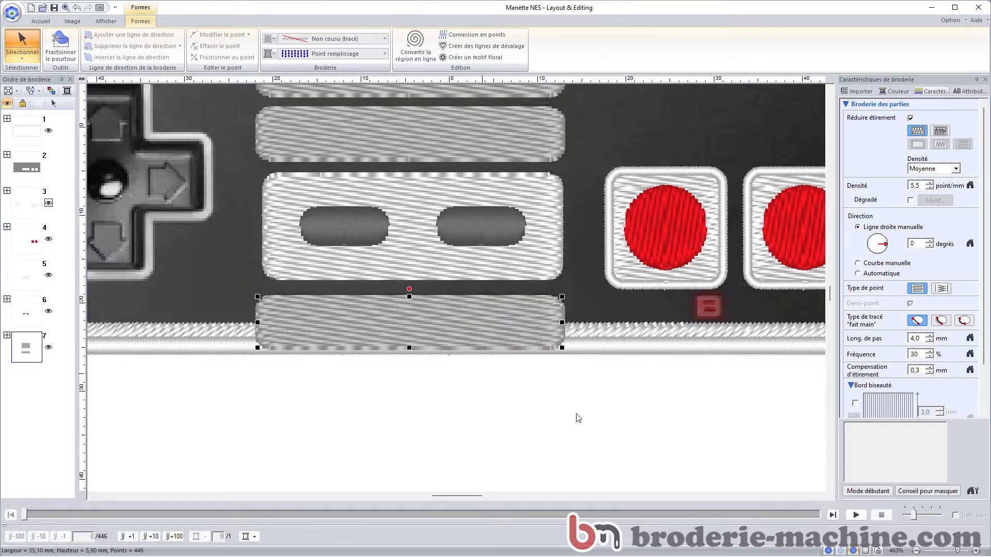
Step: Draw a plain rectangle about 48 by 10 mm covering the part of the lowest bar that overlaps the controller's lower border
{"action": "left_click", "coordinate": [596, 418]}
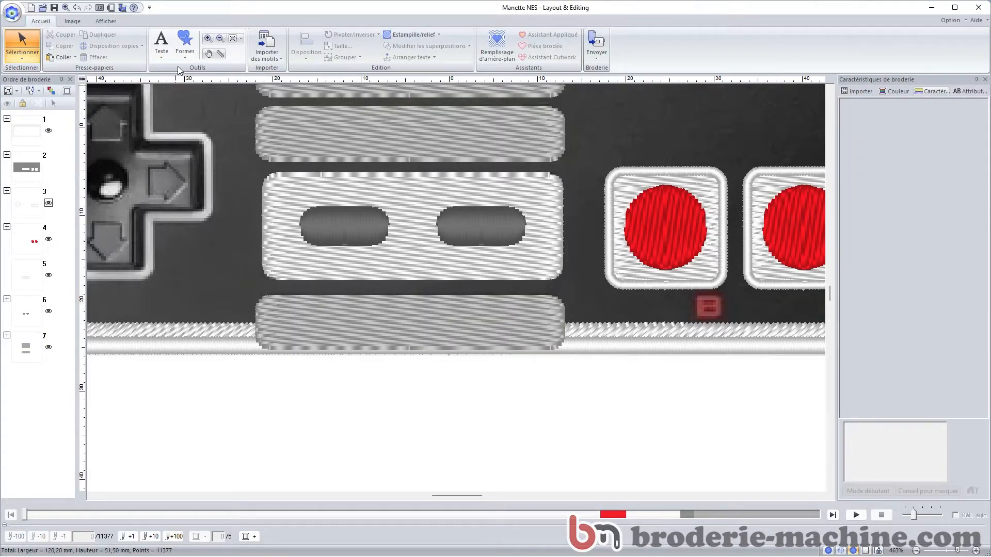
{"action": "left_click", "coordinate": [185, 51]}
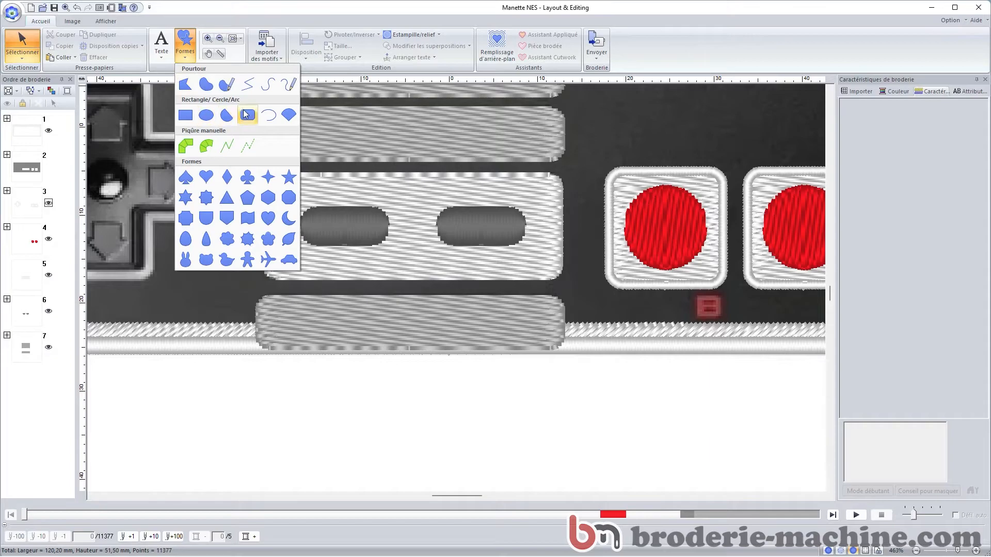
{"action": "left_click", "coordinate": [185, 115]}
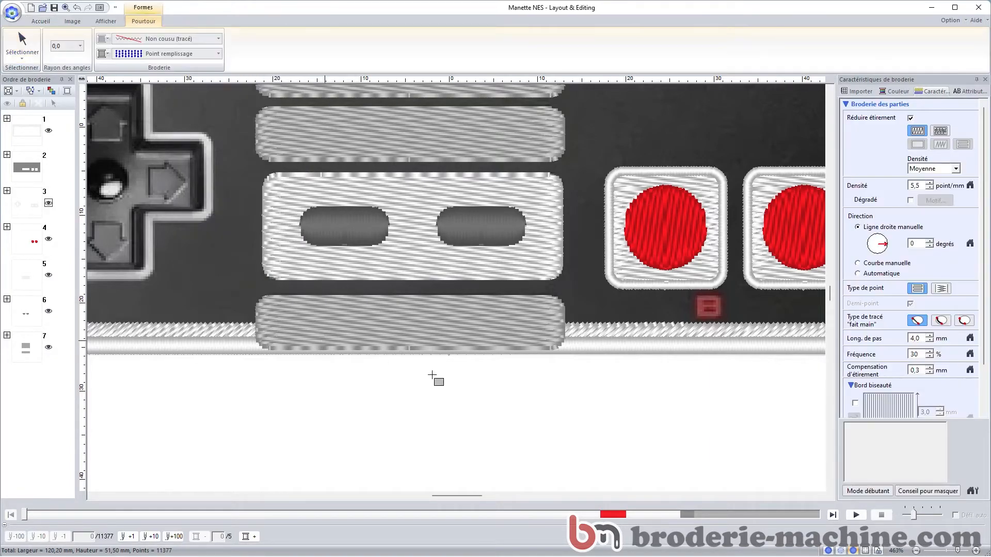
{"action": "left_click_drag", "start_coordinate": [615, 411], "coordinate": [211, 323]}
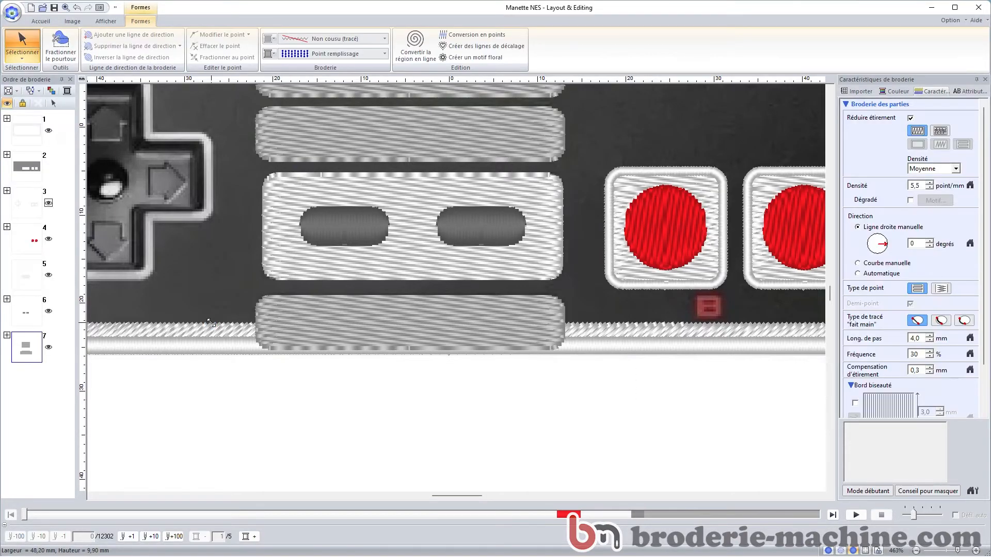
Step: Cut the lowest grey bar with the large rectangle covering it by removing the overlap between the two shapes
{"action": "left_click", "coordinate": [283, 452]}
{"action": "left_click", "coordinate": [294, 380]}
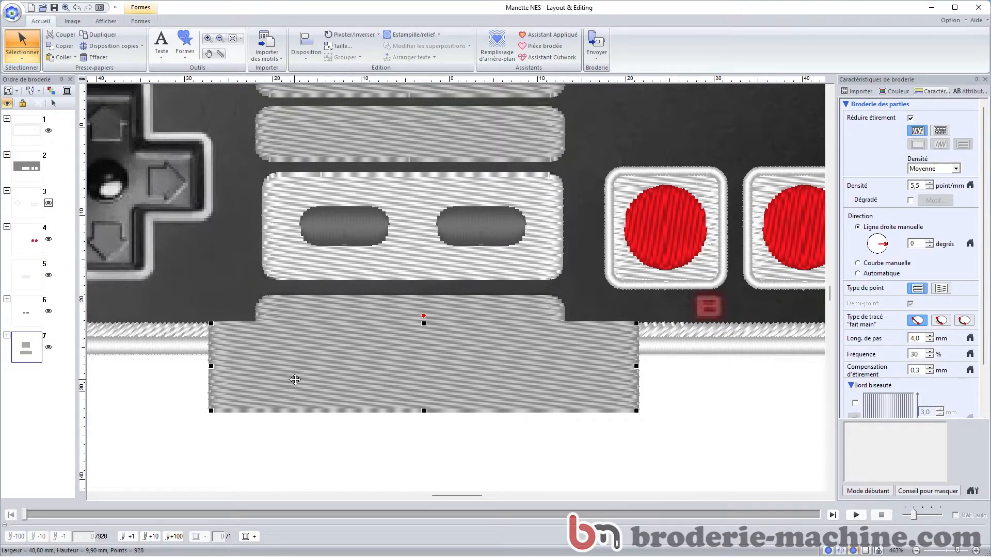
{"action": "key", "text": "ctrl"}
{"action": "left_click", "coordinate": [318, 307], "text": "ctrl"}
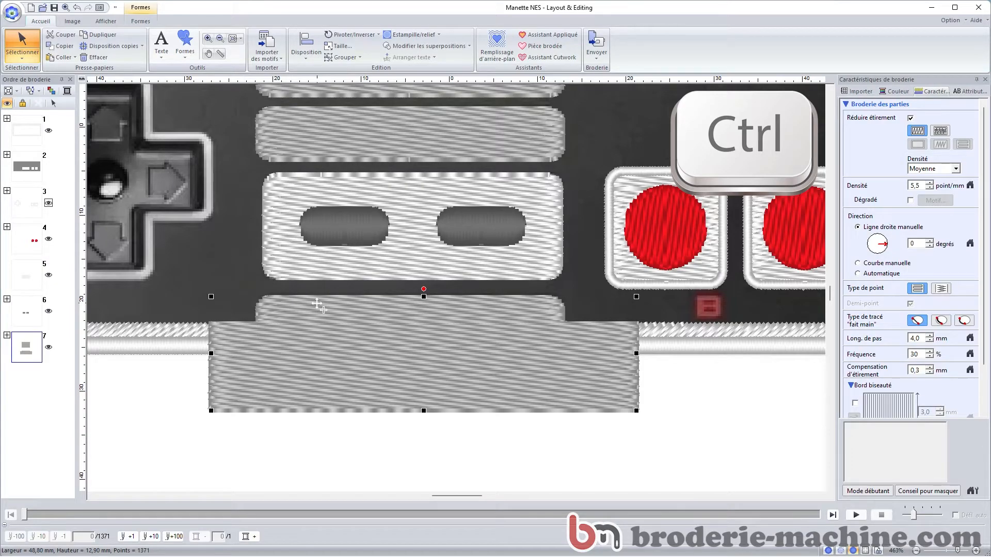
{"action": "left_click", "coordinate": [421, 48]}
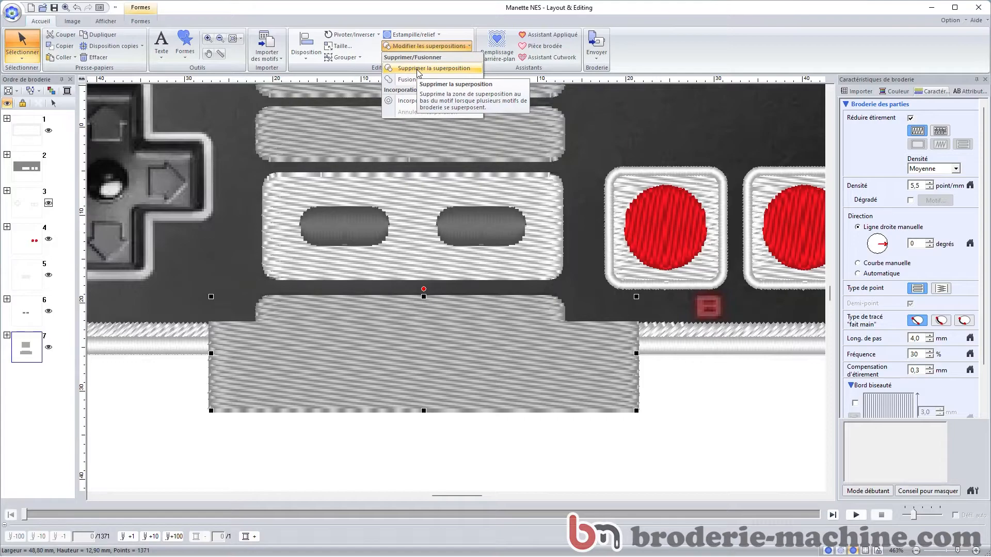
{"action": "left_click", "coordinate": [418, 70]}
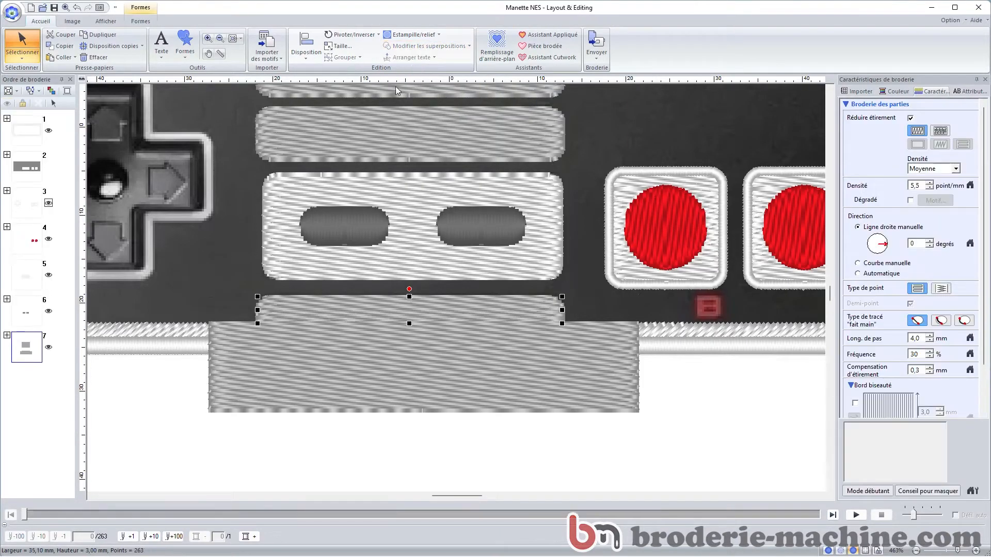
Step: Move the large cutting rectangle away from the trimmed bar and delete it
{"action": "left_click", "coordinate": [580, 378]}
{"action": "left_click_drag", "start_coordinate": [497, 377], "coordinate": [500, 393]}
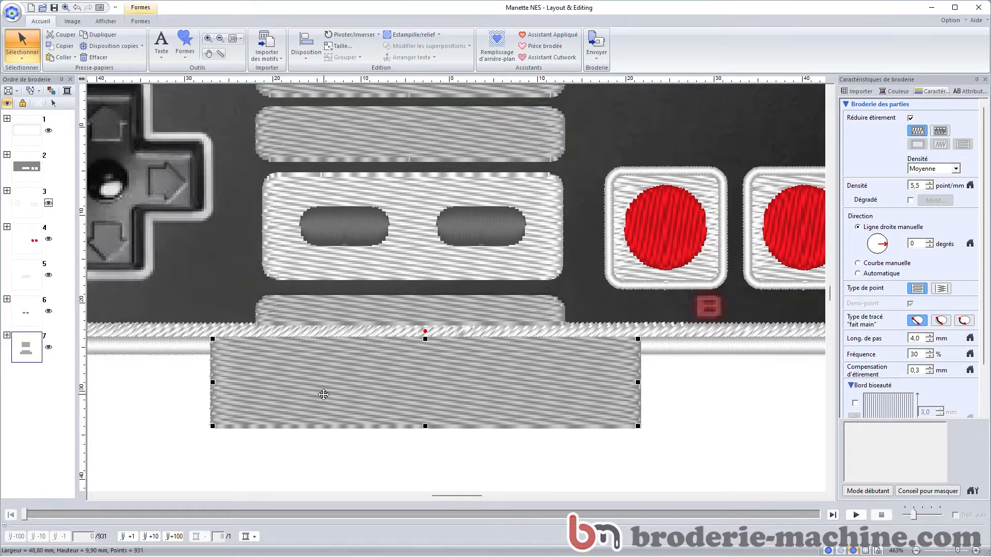
{"action": "key", "text": "Delete"}
{"action": "scroll", "coordinate": [478, 357], "scroll_direction": "up", "scroll_amount": 1}
{"action": "scroll", "coordinate": [478, 357], "scroll_direction": "up", "scroll_amount": 1}
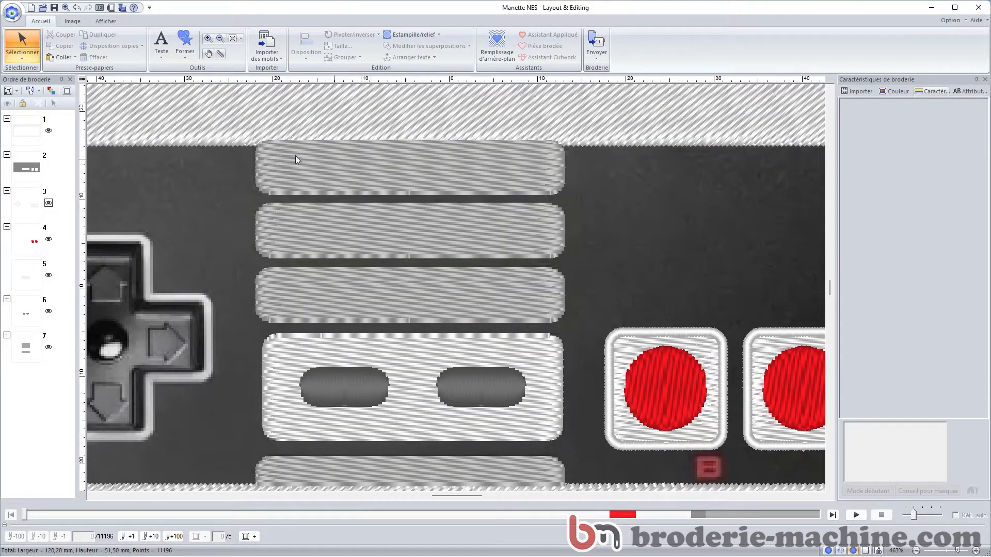
Step: Draw a plain rectangle about 47 by 8.5 mm covering the part of the topmost grey bar that overlaps the controller's upper border
{"action": "left_click", "coordinate": [273, 153]}
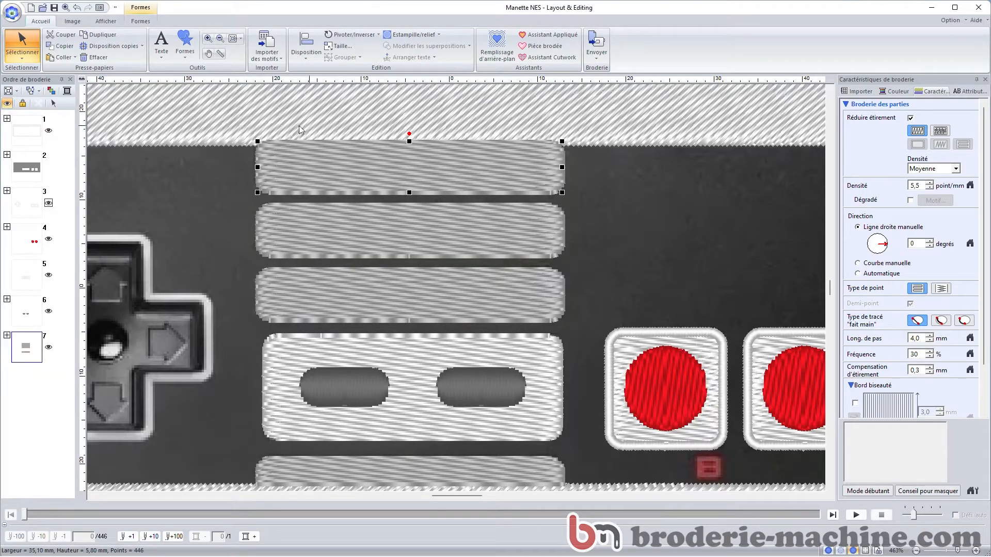
{"action": "scroll", "coordinate": [309, 200], "scroll_direction": "up", "scroll_amount": 2}
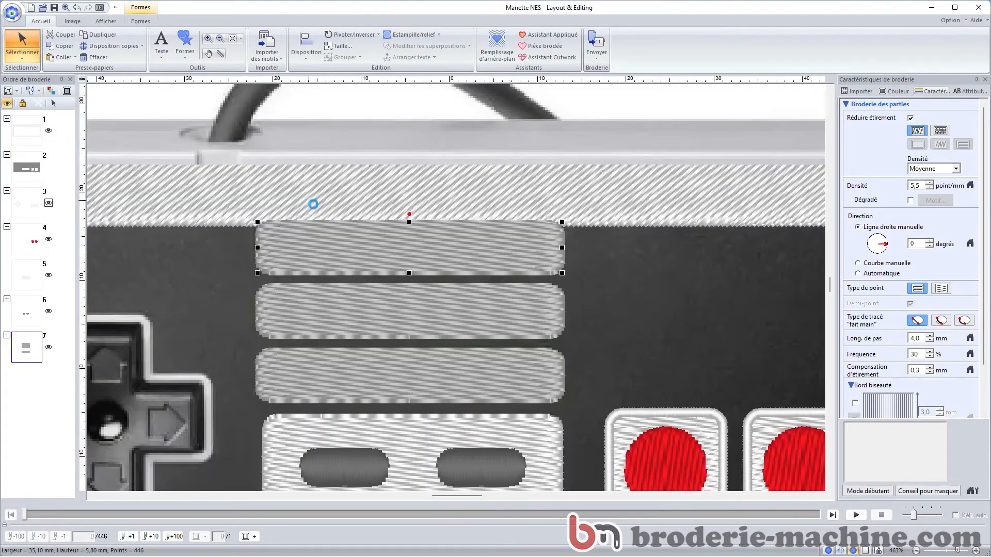
{"action": "left_click", "coordinate": [186, 44]}
{"action": "left_click", "coordinate": [190, 122]}
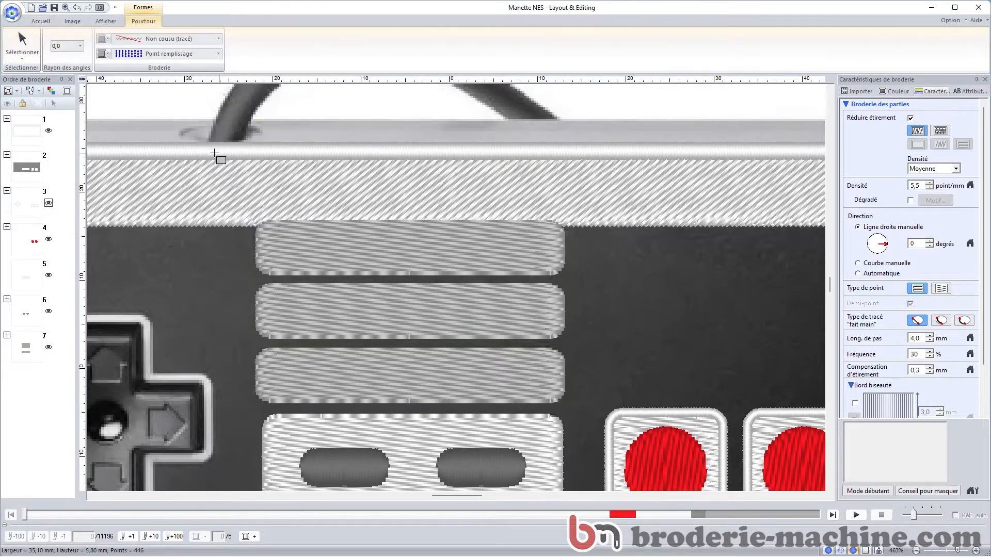
{"action": "left_click_drag", "start_coordinate": [210, 157], "coordinate": [616, 228]}
{"action": "left_click_drag", "start_coordinate": [616, 227], "coordinate": [617, 227]}
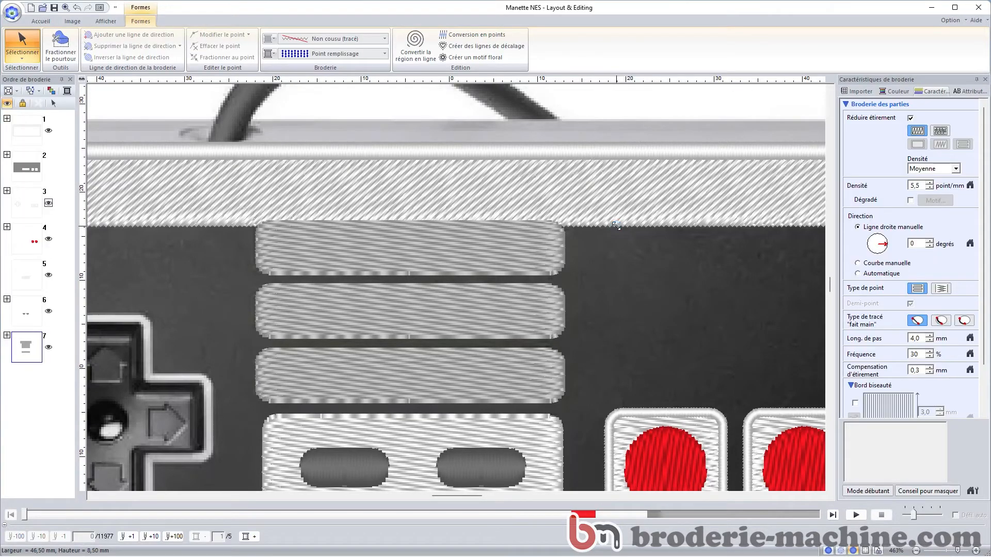
Step: Trim the topmost grey bar by removing its overlap with the covering rectangle, and delete that rectangle
{"action": "left_click_drag", "start_coordinate": [328, 171], "coordinate": [329, 256]}
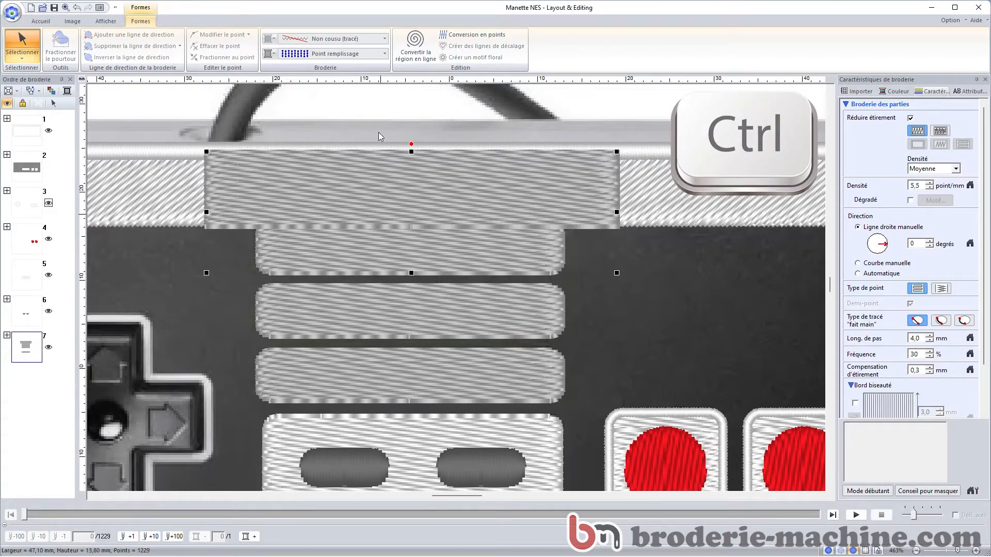
{"action": "left_click", "coordinate": [41, 21]}
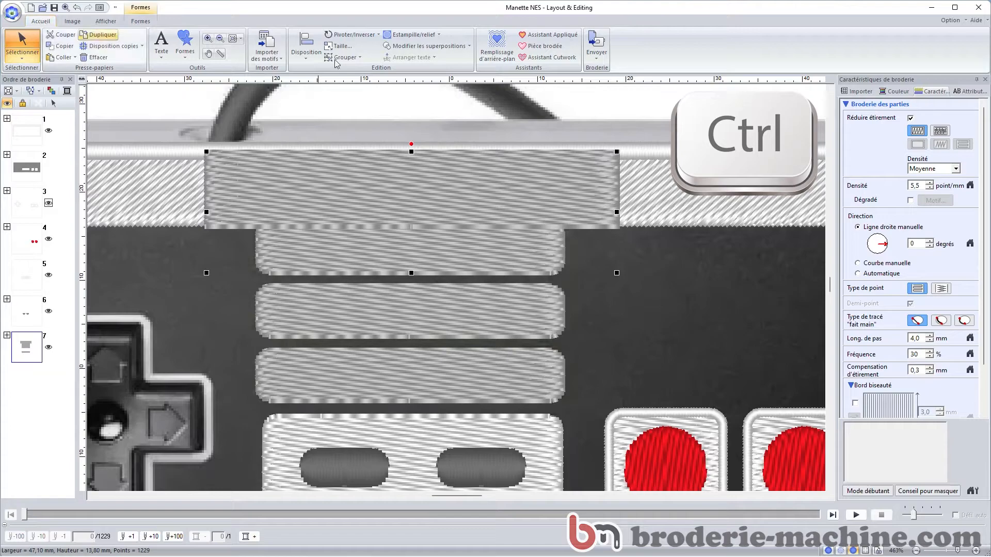
{"action": "left_click", "coordinate": [456, 46]}
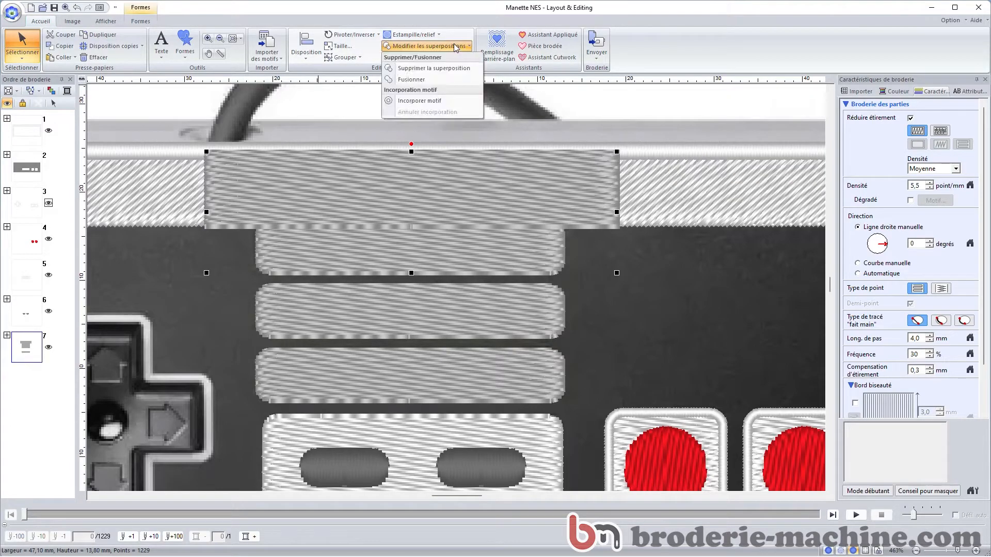
{"action": "left_click", "coordinate": [419, 69]}
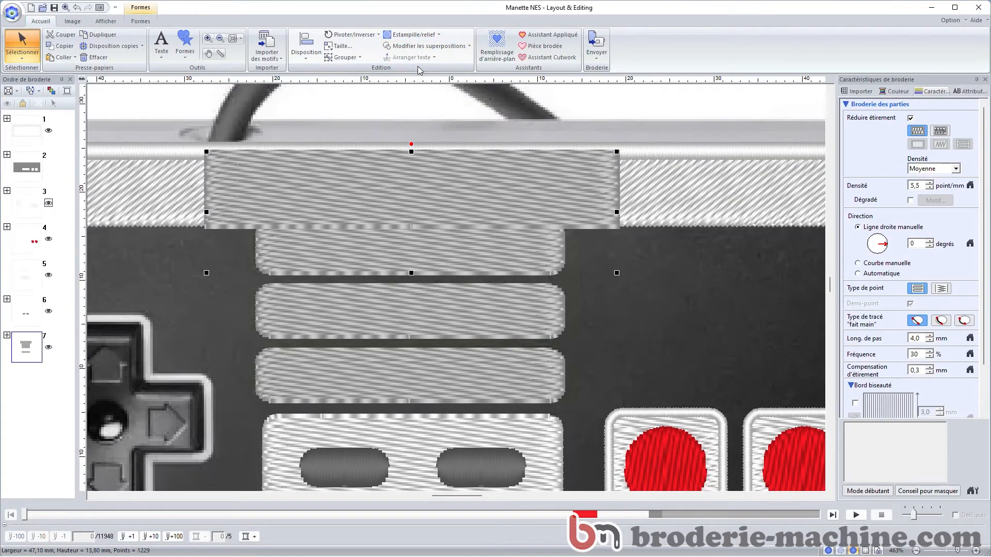
{"action": "left_click", "coordinate": [349, 185]}
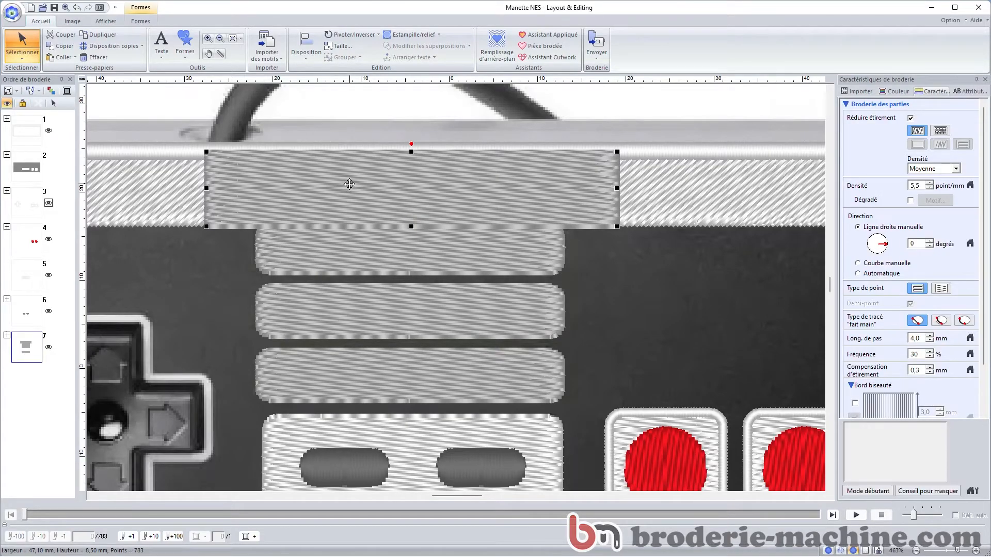
{"action": "key", "text": "Delete"}
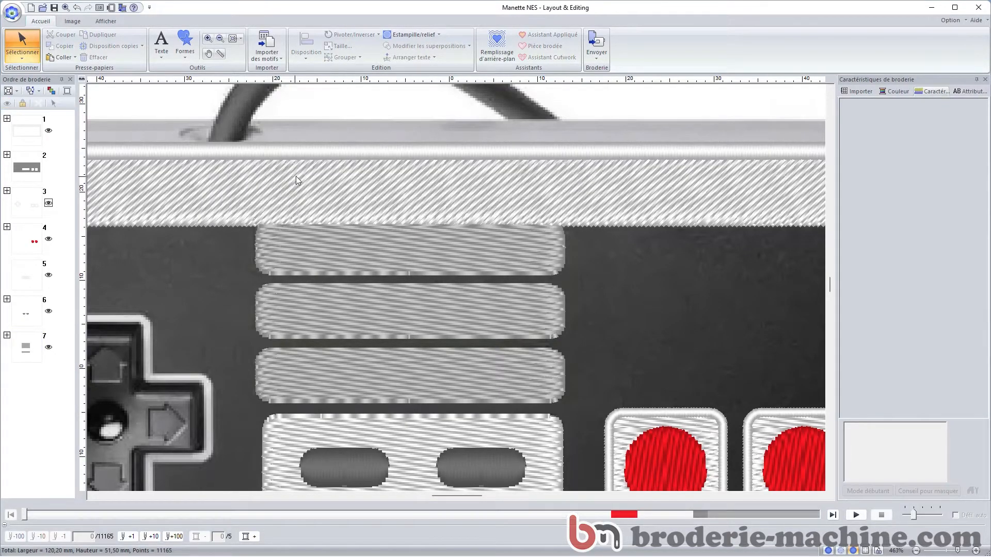
{"action": "left_click", "coordinate": [521, 236]}
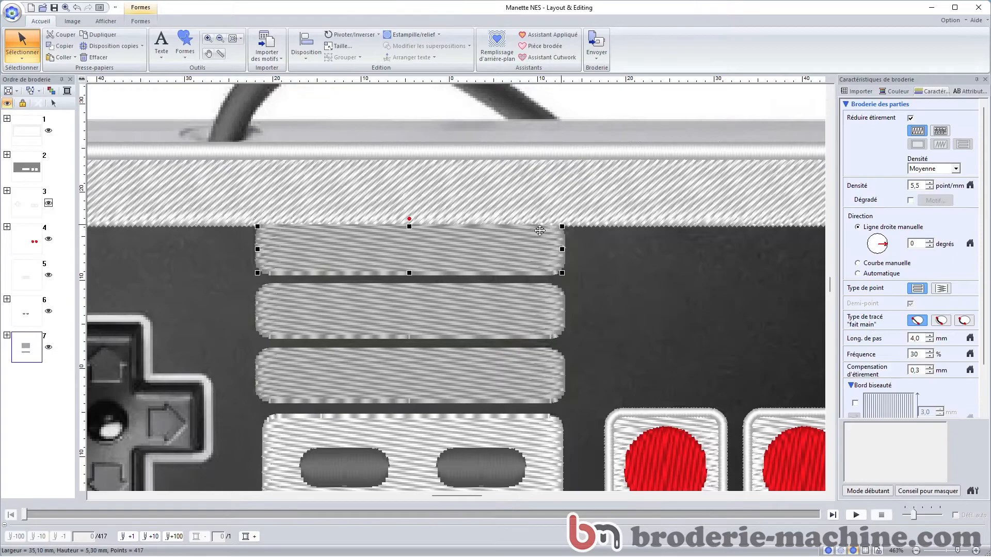
Step: Show the dark panel element again and fit the whole controller design in view
{"action": "left_click", "coordinate": [30, 164]}
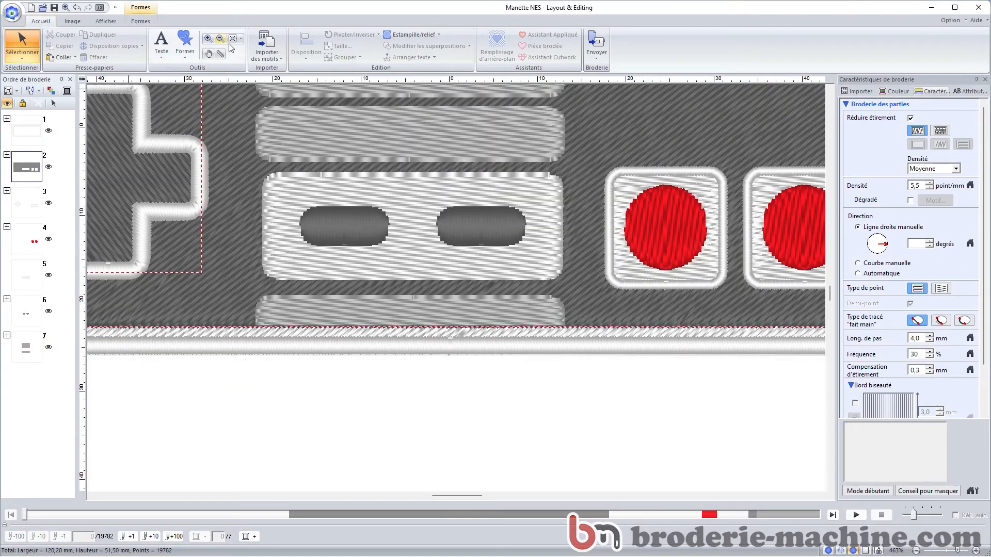
{"action": "left_click", "coordinate": [233, 40]}
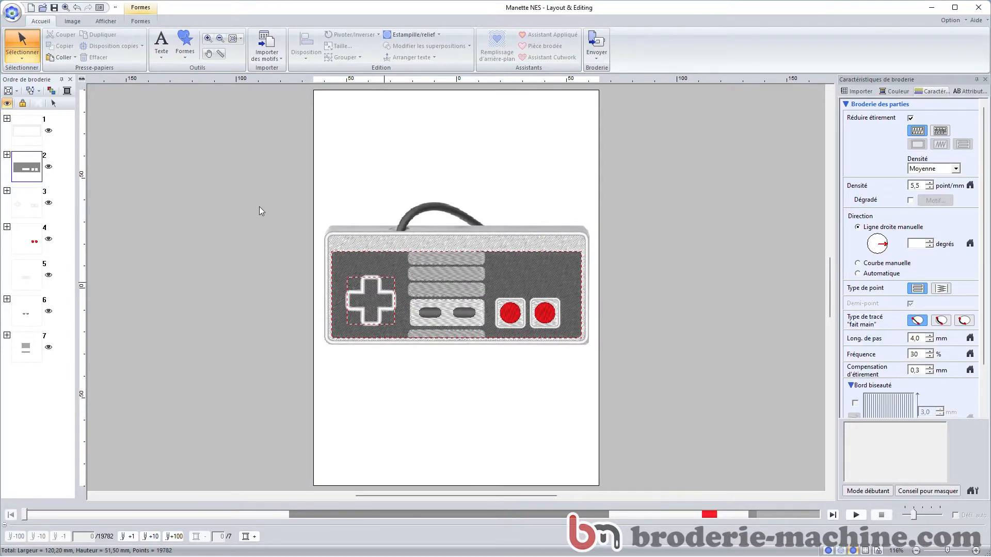
{"action": "left_click", "coordinate": [253, 203]}
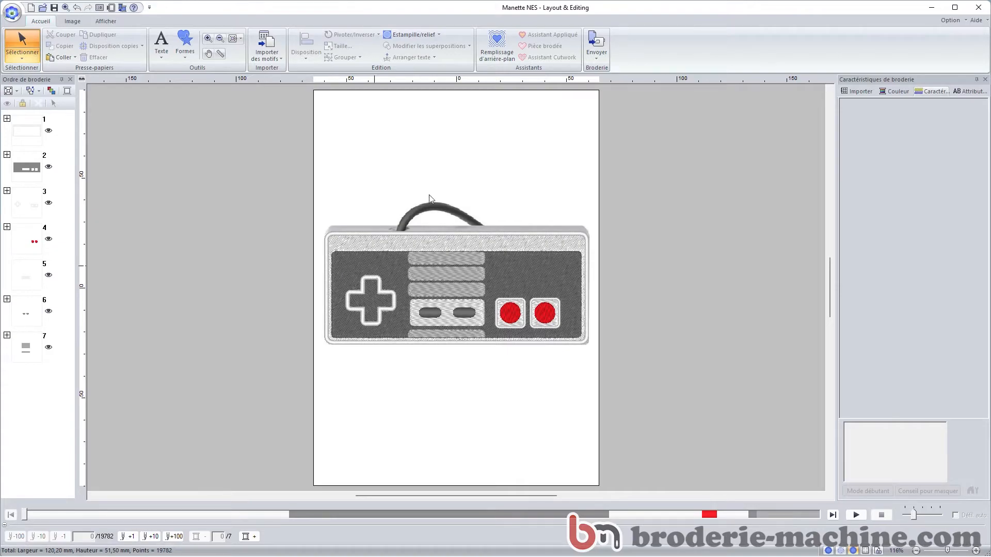
Step: Hide all seven embroidery elements in the sewing order so only the controller photo shows
{"action": "left_click_drag", "start_coordinate": [52, 123], "coordinate": [25, 361]}
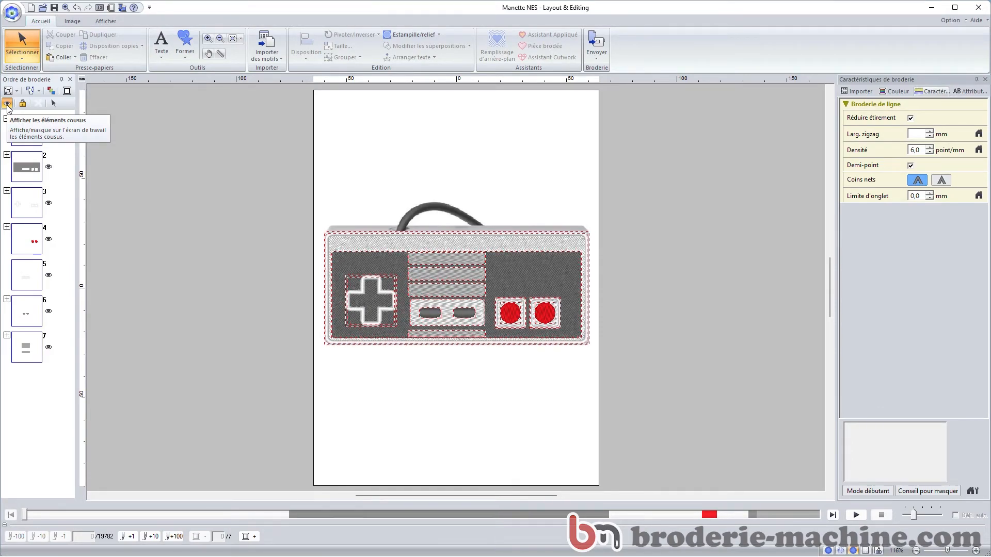
{"action": "left_click", "coordinate": [7, 104]}
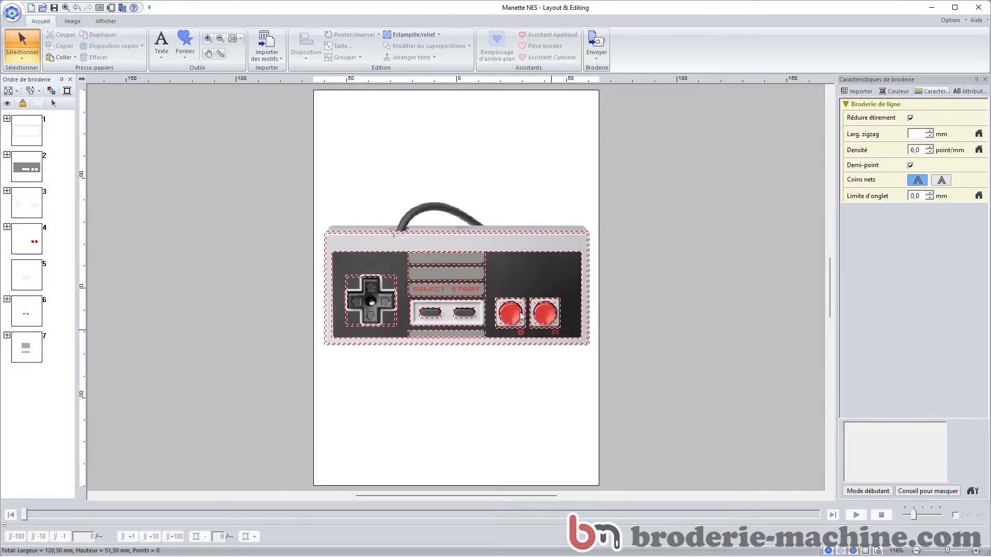
{"action": "left_click", "coordinate": [156, 205]}
Step: Add the text SELECT START with the standard text tool, starting at the photo's lettering on the third grey bar
{"action": "left_click", "coordinate": [207, 39]}
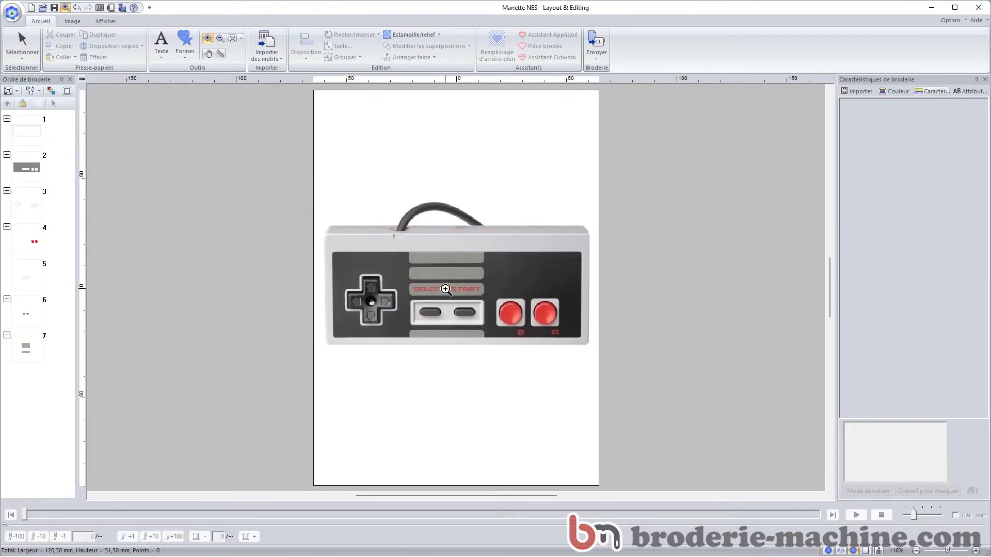
{"action": "left_click", "coordinate": [445, 288]}
{"action": "left_click", "coordinate": [476, 302]}
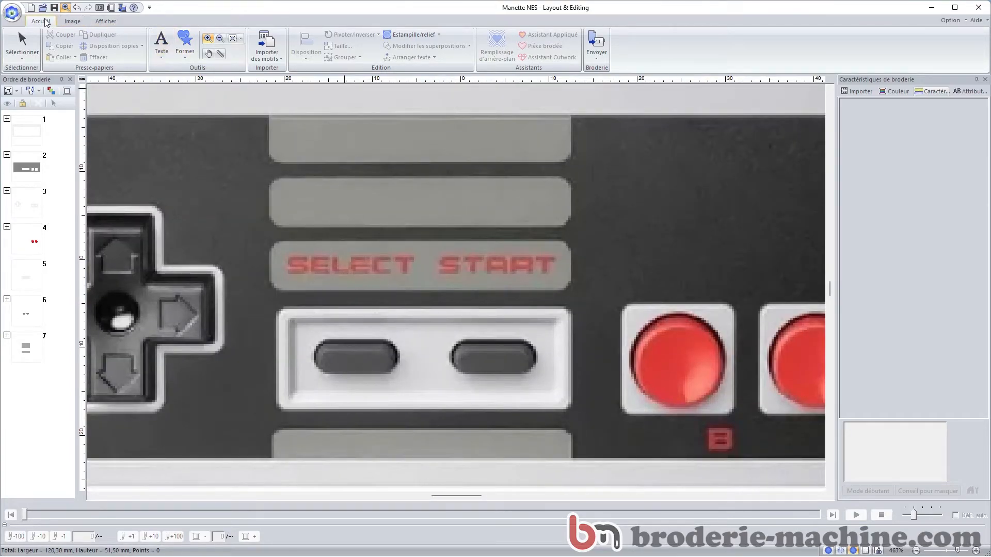
{"action": "left_click", "coordinate": [162, 58]}
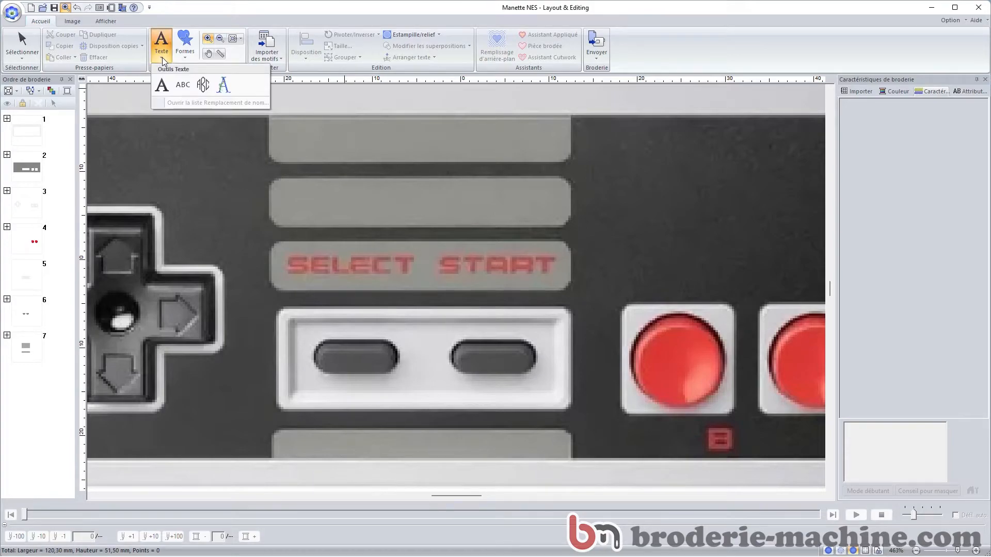
{"action": "left_click", "coordinate": [162, 86]}
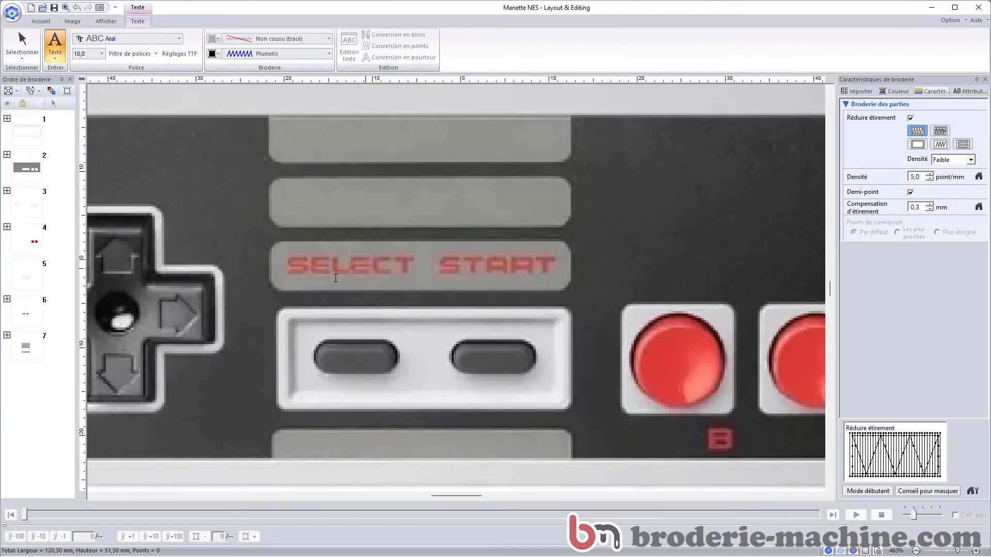
{"action": "left_click", "coordinate": [288, 266]}
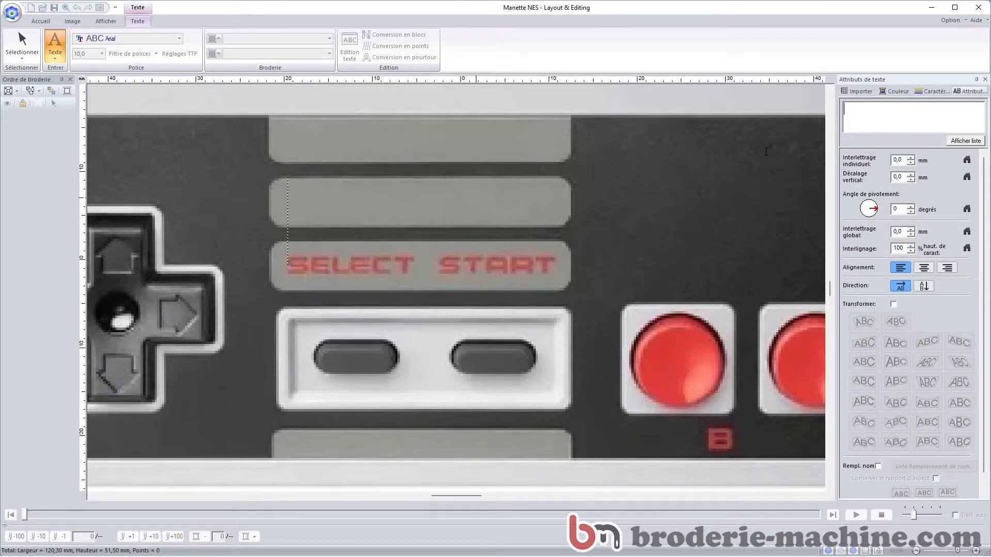
{"action": "type", "text": "SELECT"}
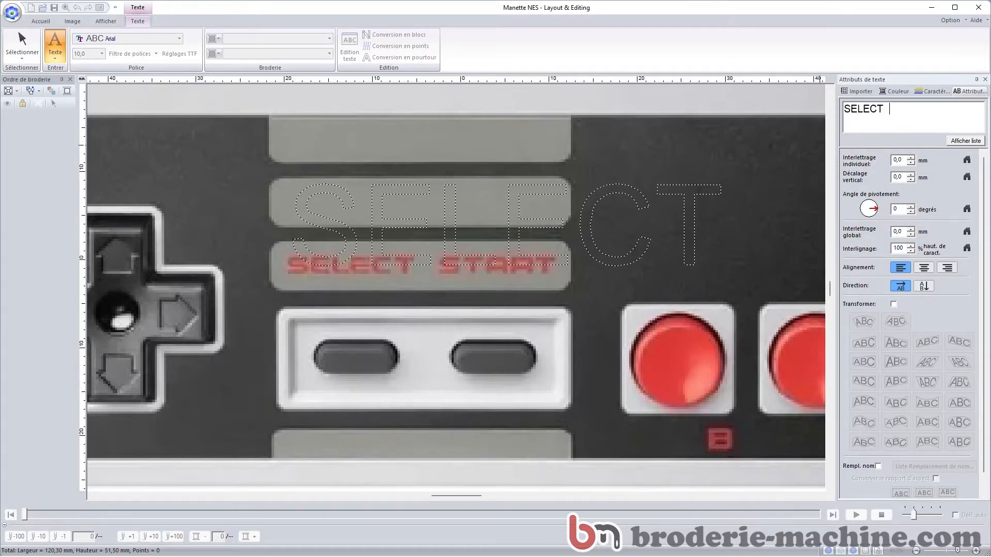
{"action": "type", "text": "ART"}
{"action": "left_click", "coordinate": [23, 53]}
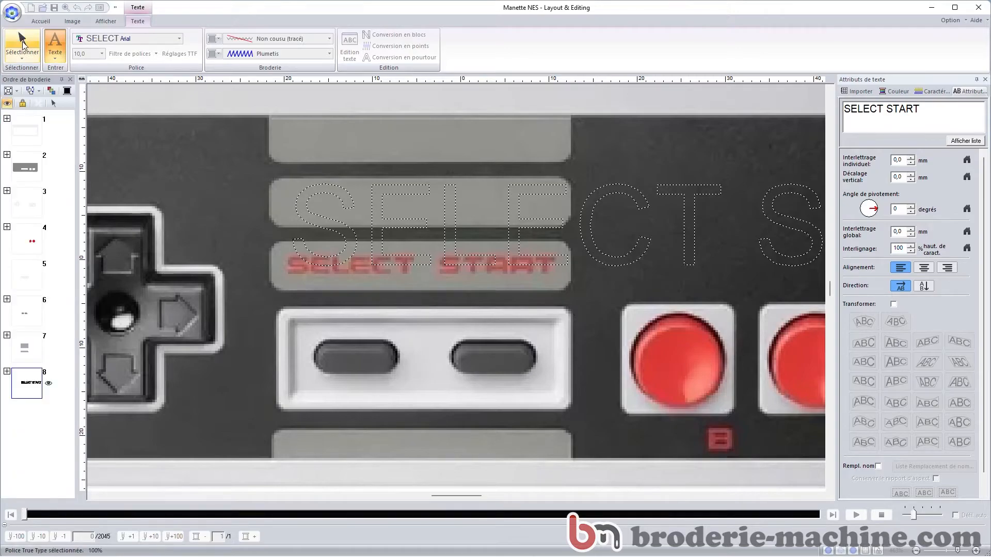
Step: Colour the SELECT START text red and set its size to 5.0
{"action": "left_click", "coordinate": [219, 55]}
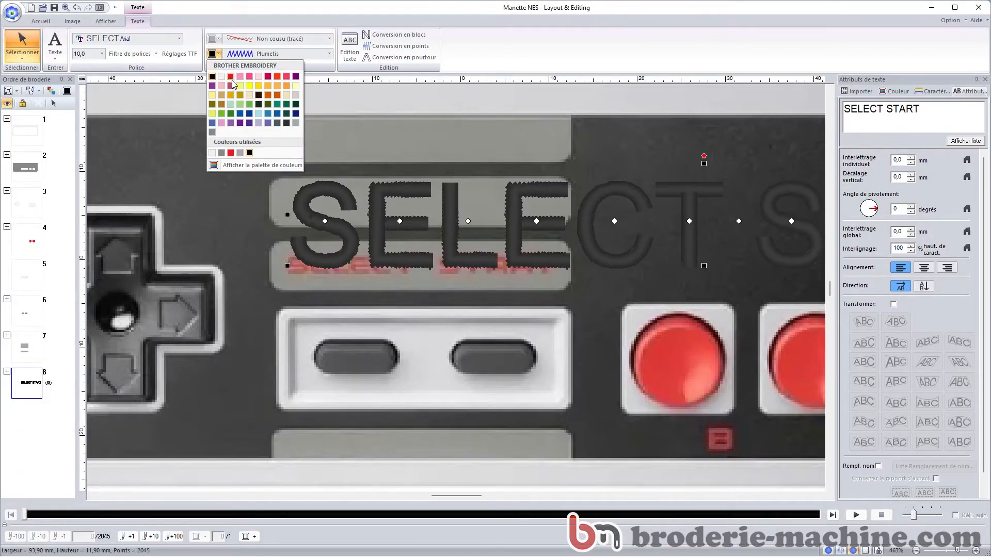
{"action": "left_click", "coordinate": [231, 79]}
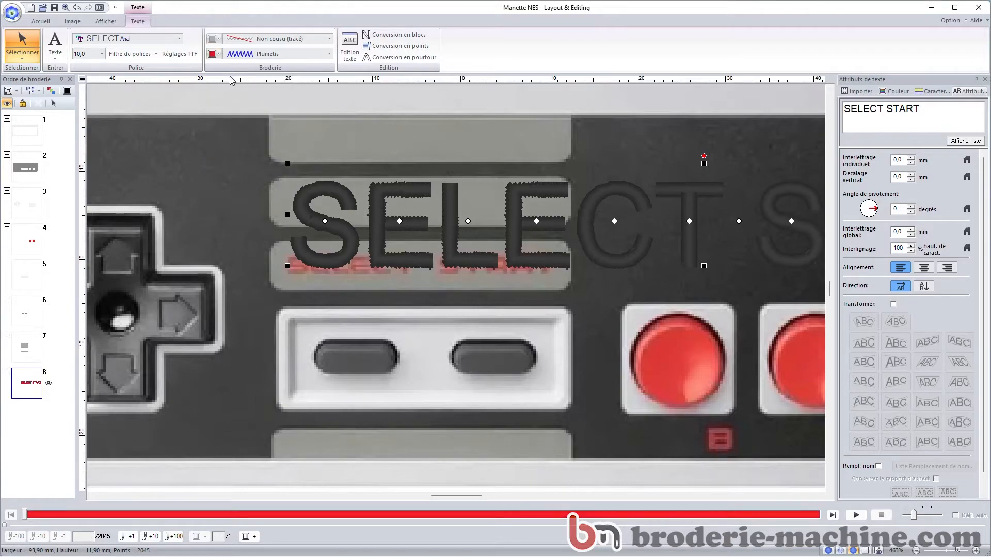
{"action": "left_click", "coordinate": [103, 53]}
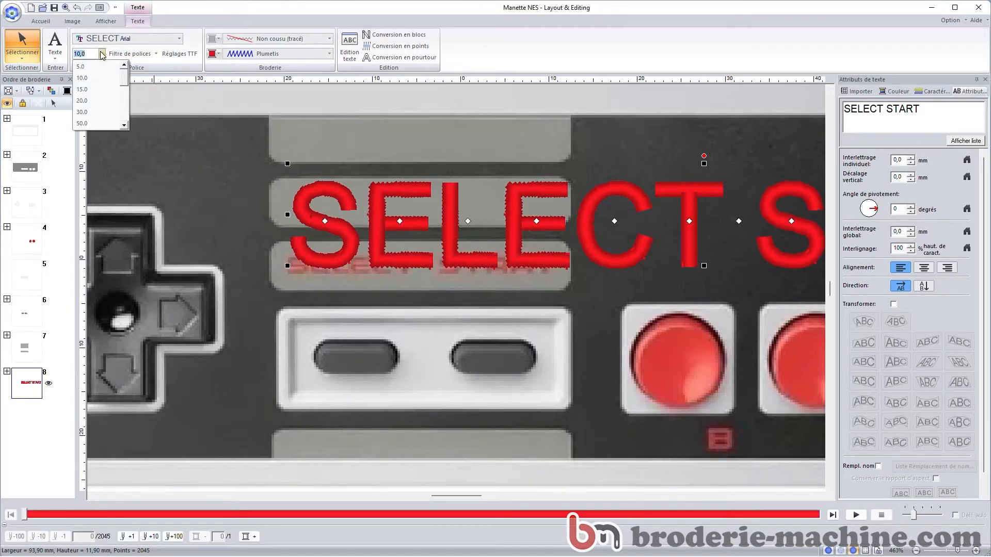
{"action": "left_click", "coordinate": [97, 67]}
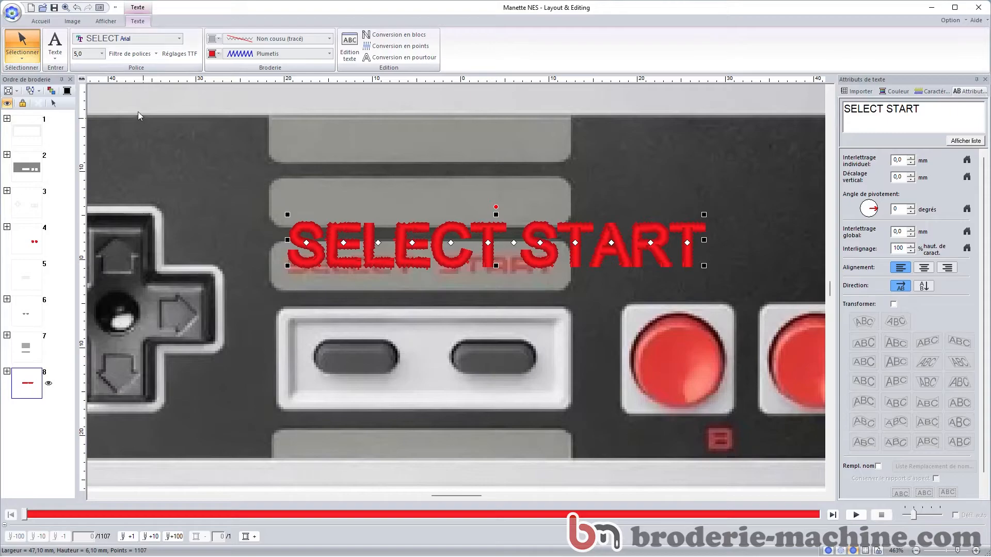
Step: Scale the SELECT START text down to about 31 by 4 mm and position it over the lettering on the third grey bar
{"action": "left_click", "coordinate": [103, 53]}
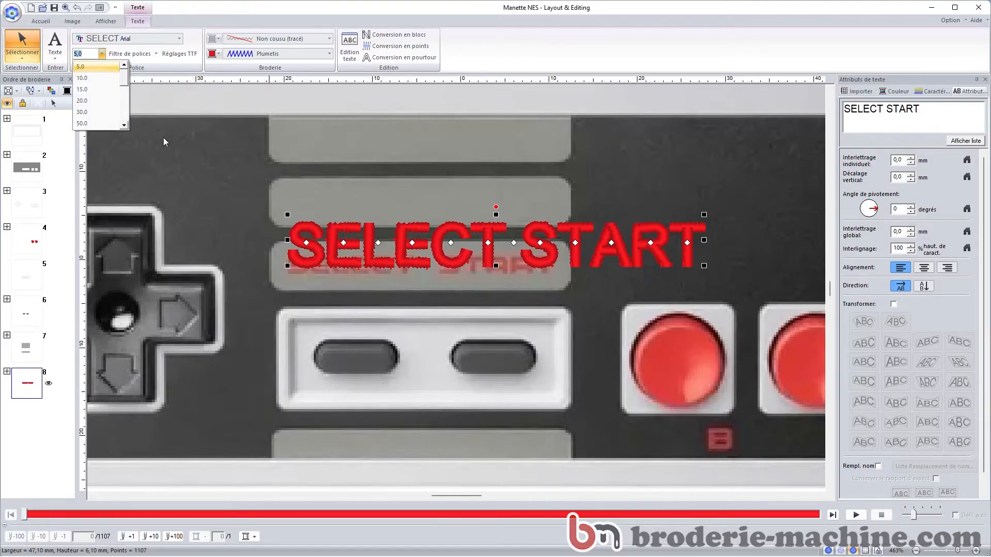
{"action": "left_click", "coordinate": [703, 214]}
{"action": "left_click_drag", "start_coordinate": [703, 214], "coordinate": [562, 232]}
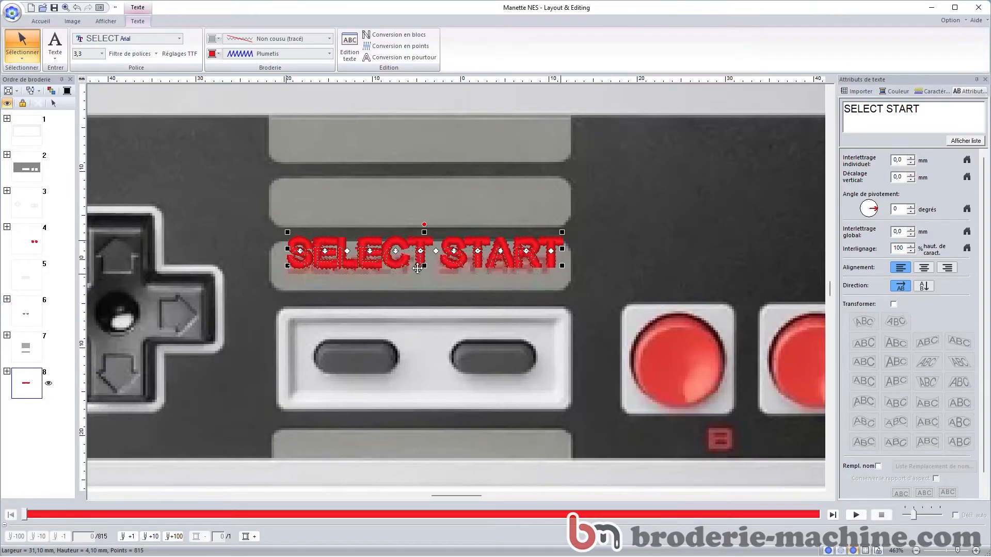
{"action": "left_click_drag", "start_coordinate": [416, 274], "coordinate": [412, 289]}
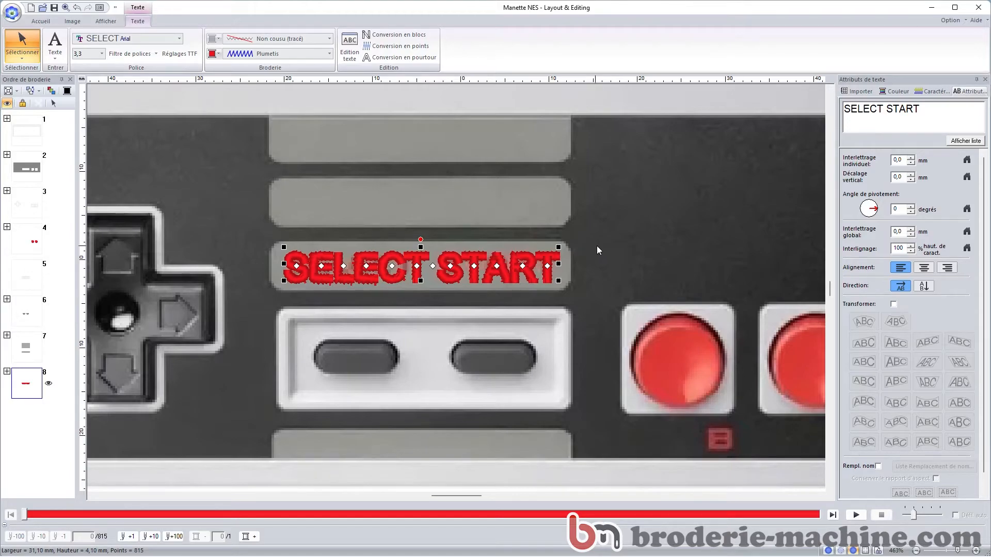
Step: Show all the hidden embroidery elements 1 to 7 again
{"action": "left_click", "coordinate": [32, 131]}
{"action": "left_click", "coordinate": [32, 347], "text": "shift"}
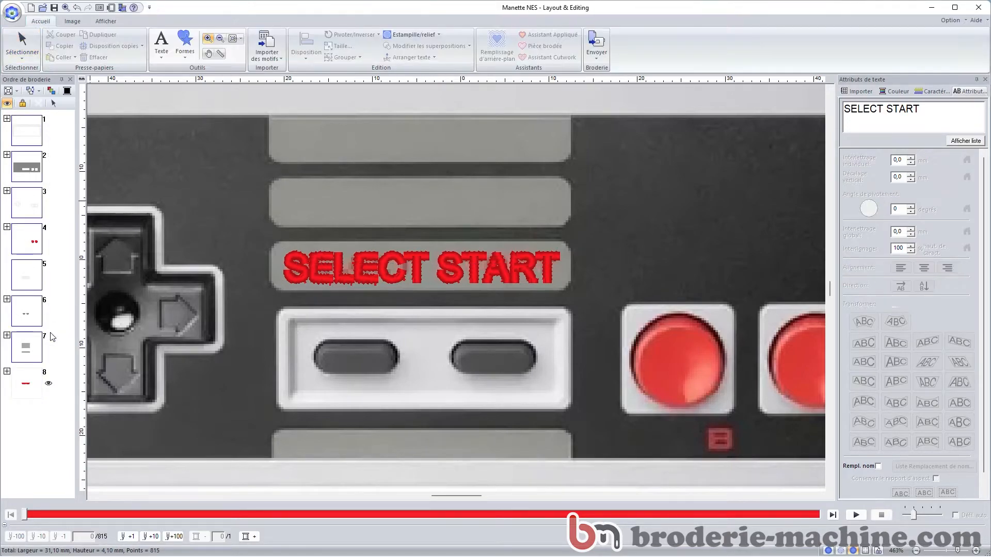
{"action": "left_click", "coordinate": [7, 105]}
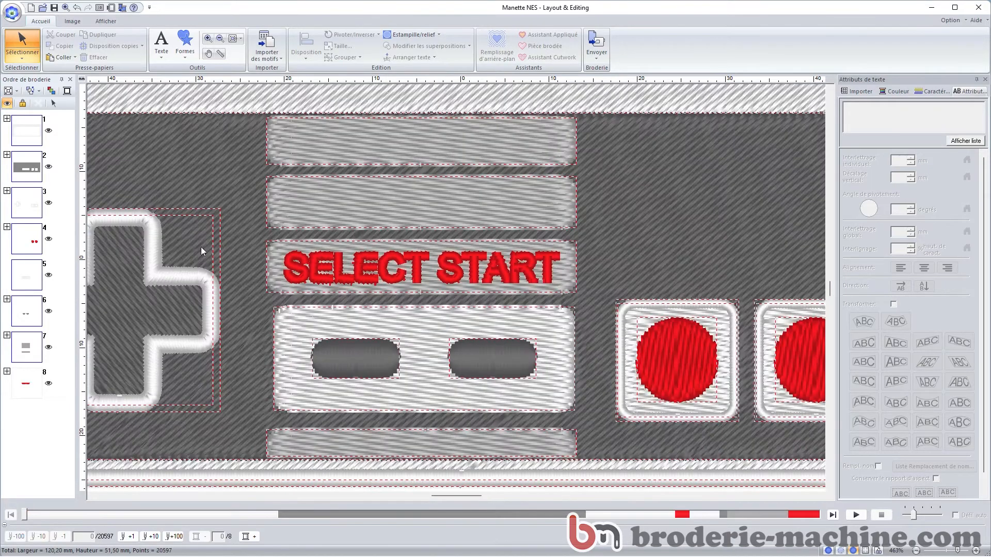
Step: Align the SELECT START text with the third grey bar, centred horizontally and set to the middle vertically
{"action": "left_click", "coordinate": [659, 212]}
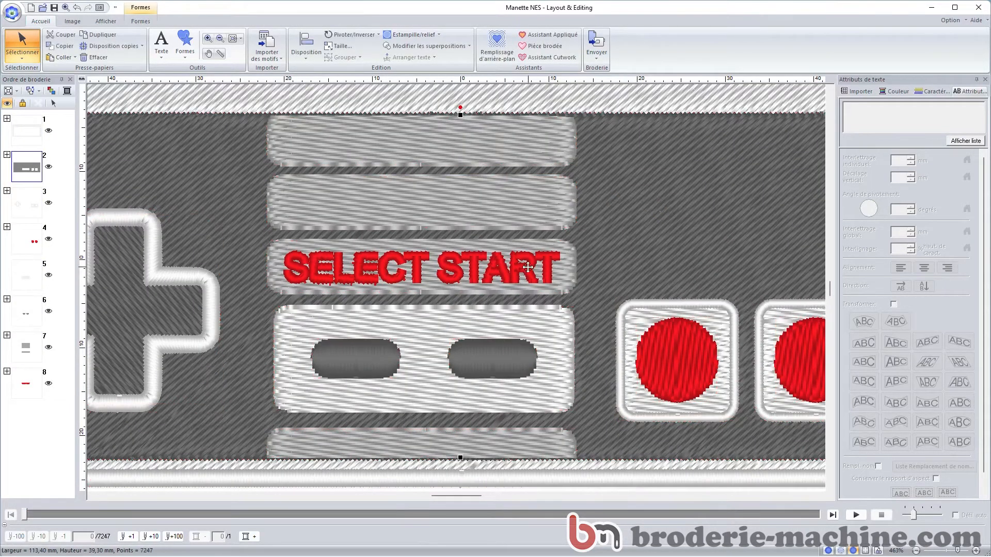
{"action": "key", "text": "Escape"}
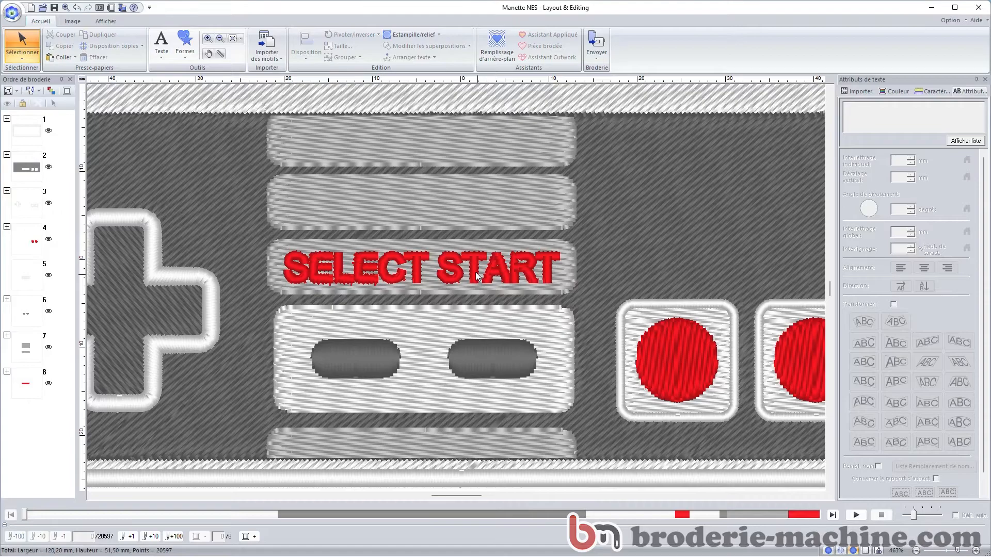
{"action": "left_click", "coordinate": [478, 276]}
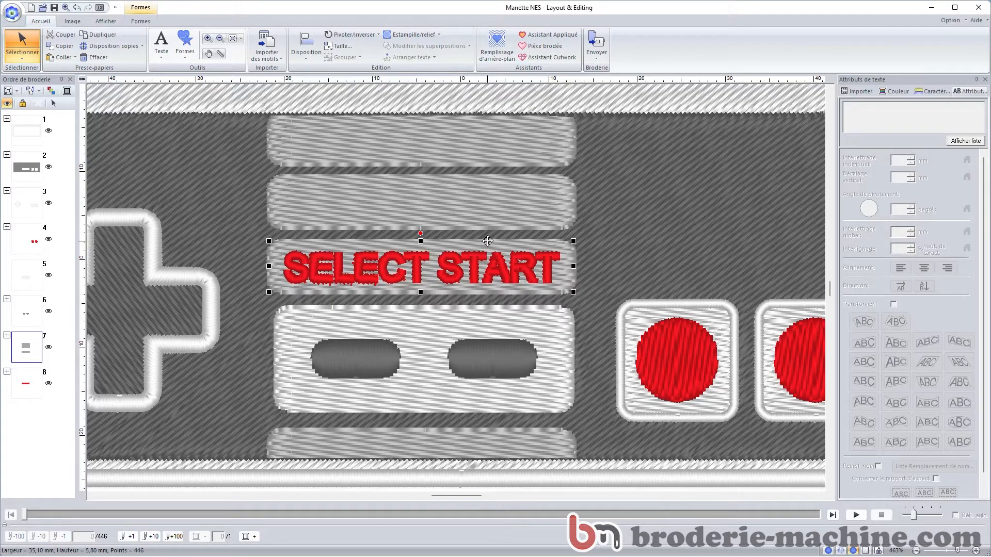
{"action": "key", "text": "ctrl"}
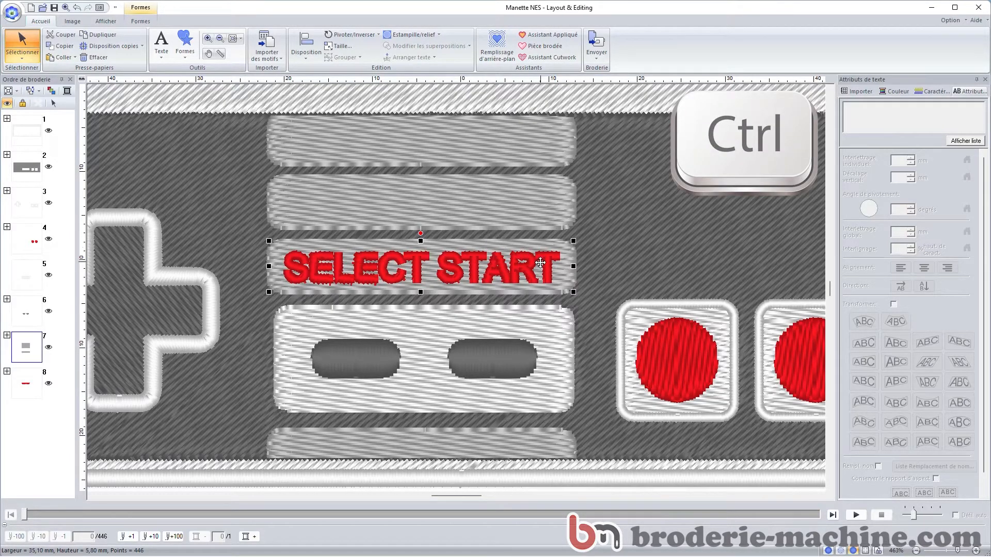
{"action": "left_click", "coordinate": [292, 297], "text": "ctrl"}
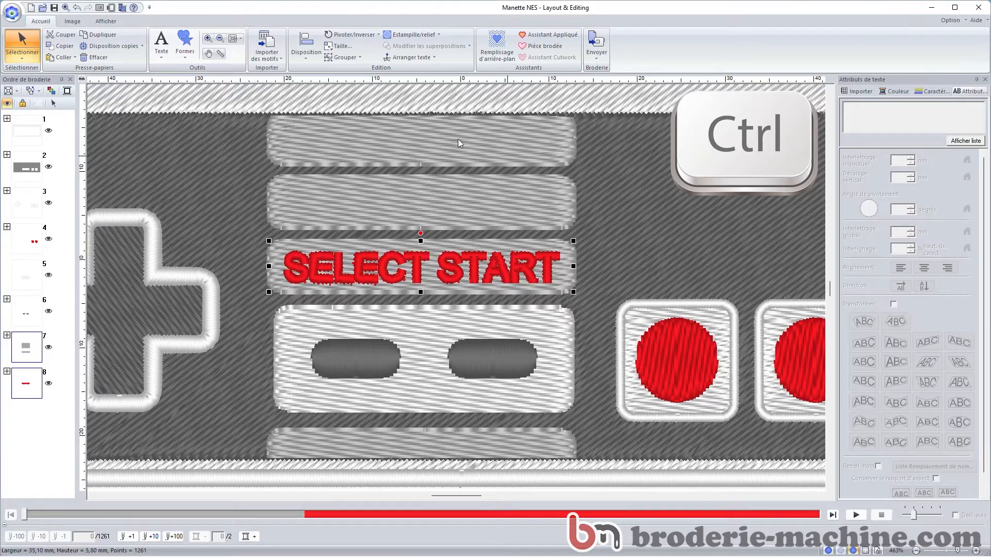
{"action": "left_click", "coordinate": [308, 59]}
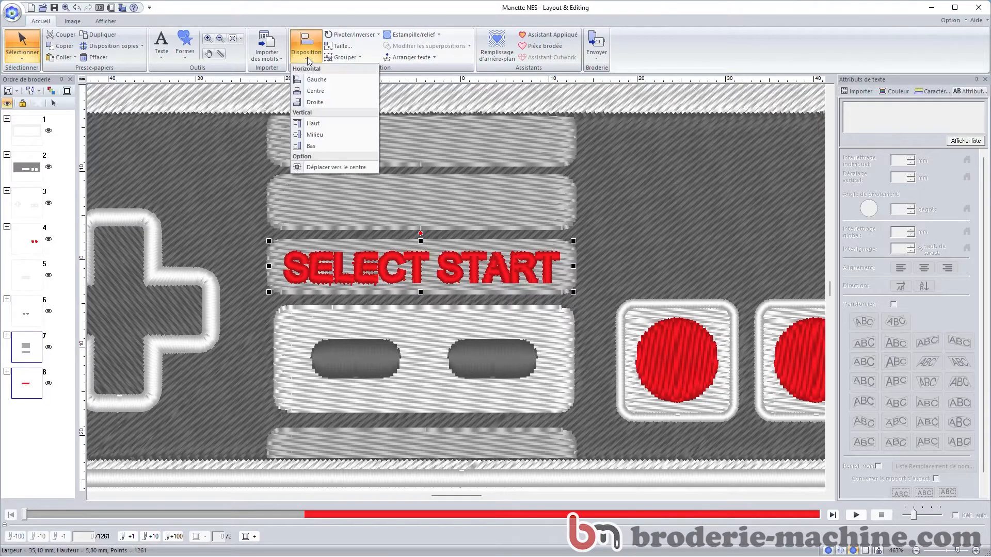
{"action": "left_click", "coordinate": [316, 92]}
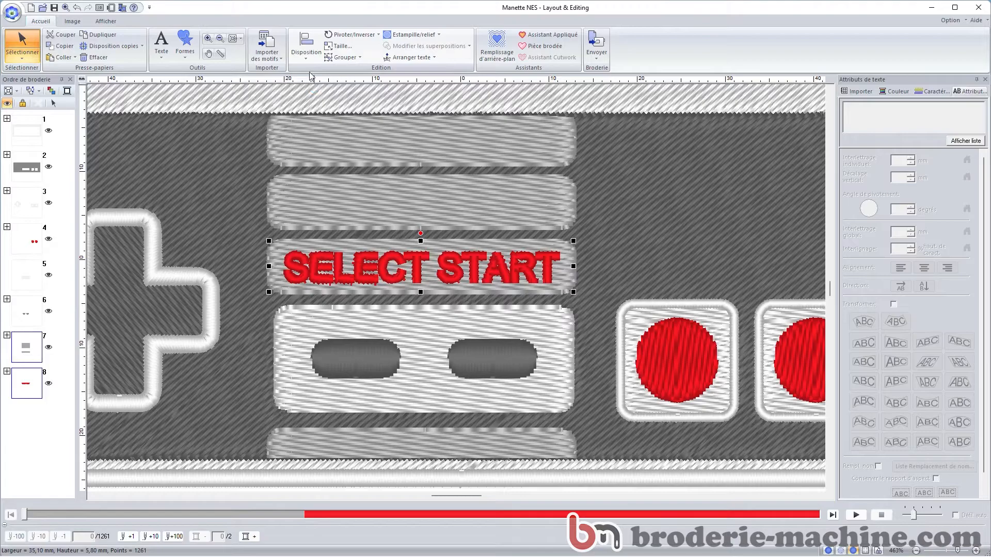
{"action": "left_click", "coordinate": [308, 58]}
{"action": "left_click", "coordinate": [315, 133]}
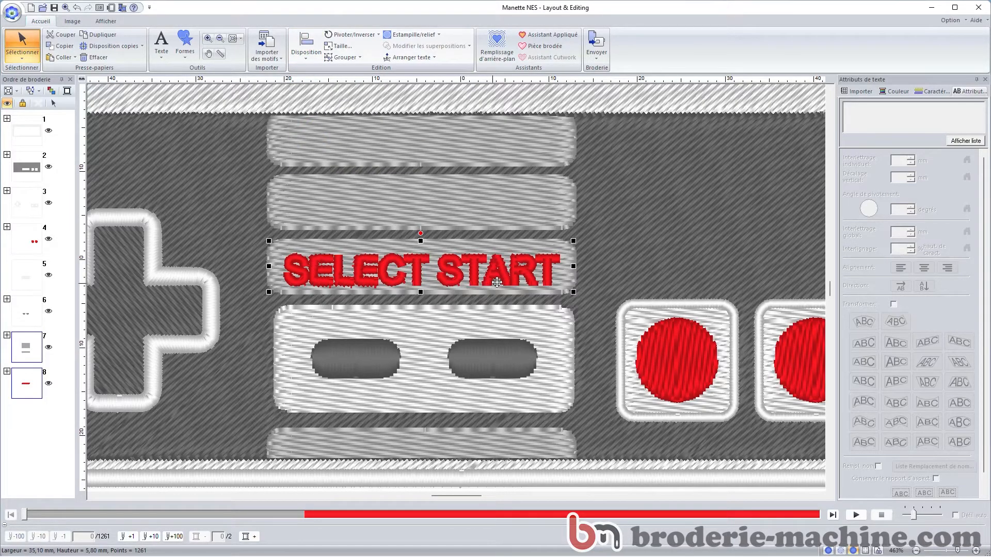
Step: Select only the SELECT START text and shift it slightly upward so it sits visually centred on the third grey bar
{"action": "left_click", "coordinate": [605, 245]}
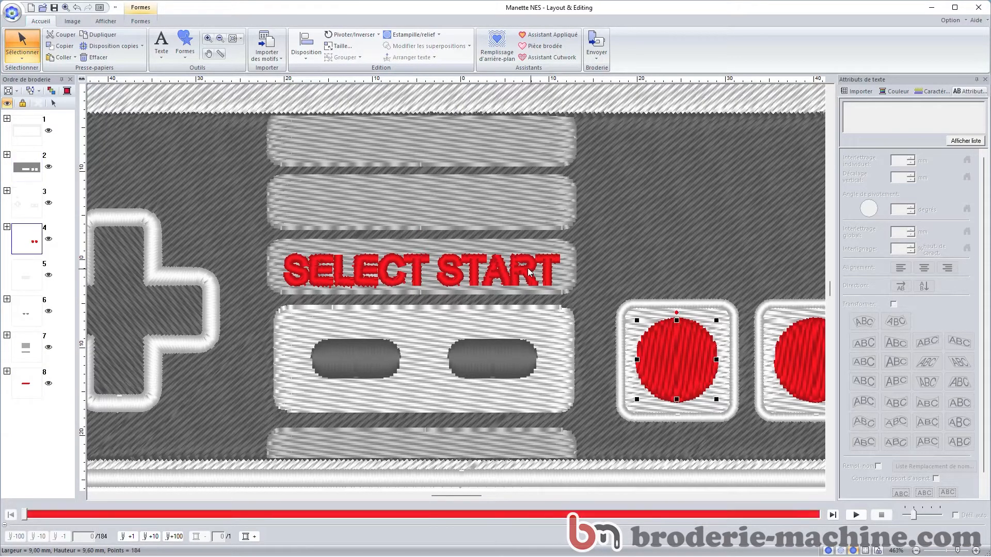
{"action": "left_click", "coordinate": [526, 265]}
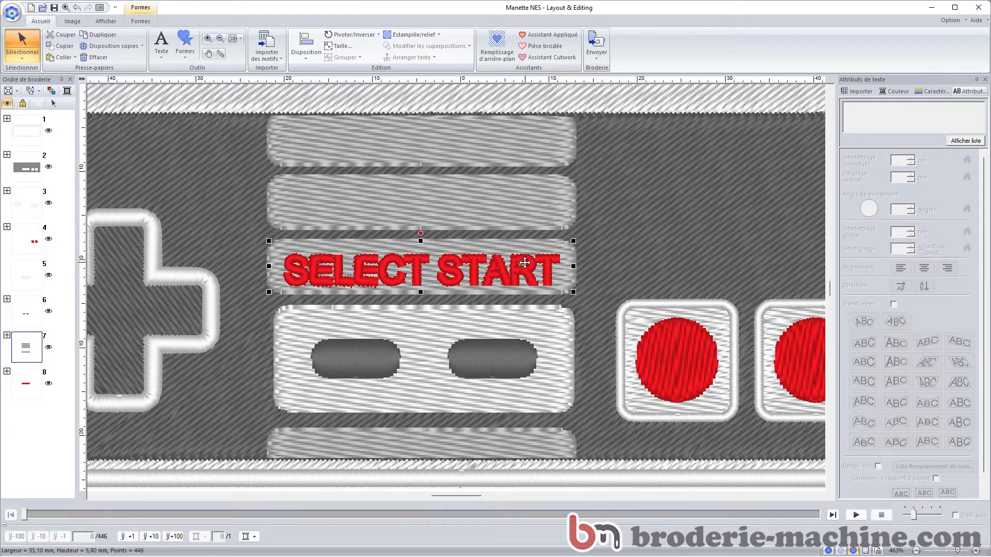
{"action": "left_click", "coordinate": [525, 263]}
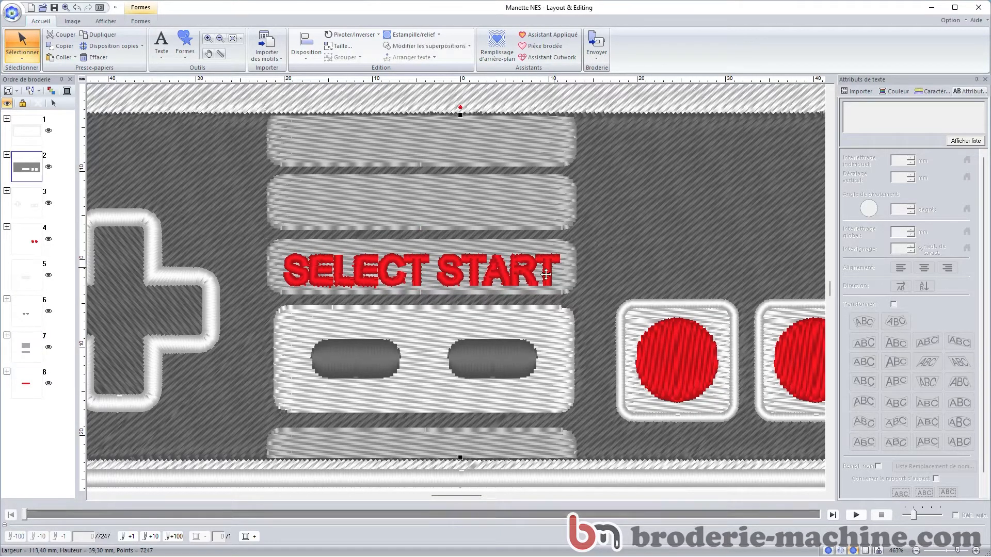
{"action": "right_click", "coordinate": [29, 390]}
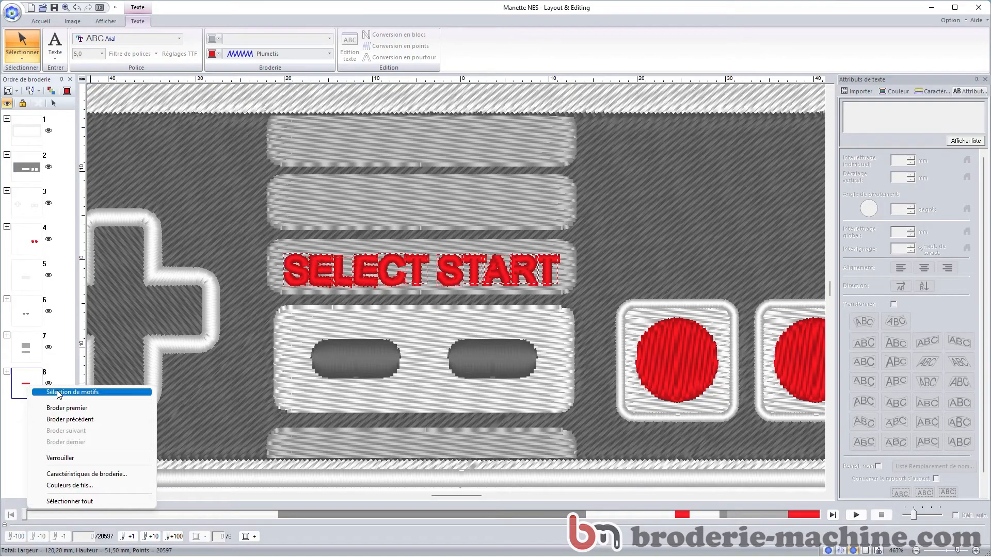
{"action": "left_click", "coordinate": [104, 391]}
{"action": "key", "text": "Up"}
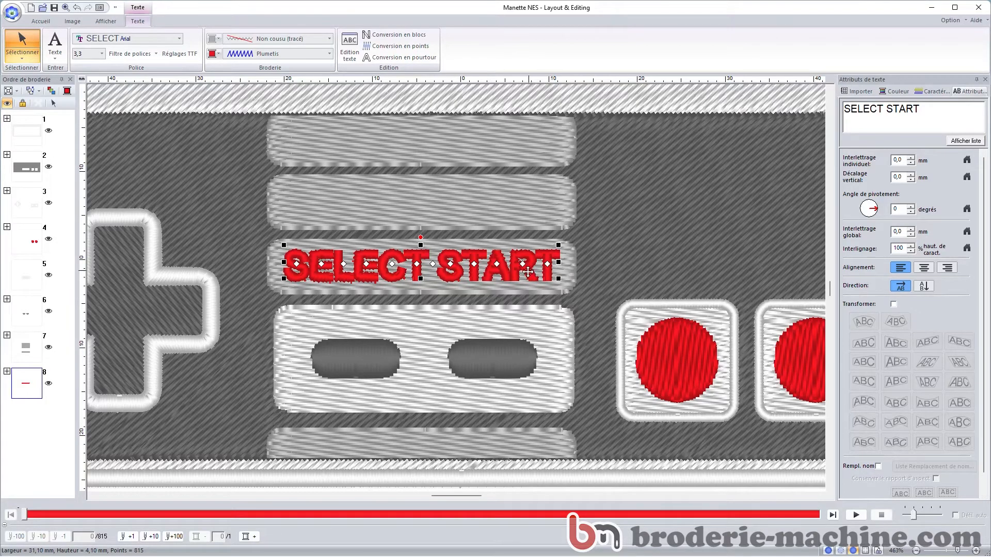
{"action": "mouse_move", "coordinate": [527, 272]}
{"action": "left_mouse_down"}
{"action": "mouse_move", "coordinate": [525, 325]}
{"action": "mouse_move", "coordinate": [522, 195]}
{"action": "mouse_move", "coordinate": [556, 207]}
{"action": "mouse_move", "coordinate": [539, 214]}
{"action": "mouse_move", "coordinate": [531, 285]}
{"action": "mouse_move", "coordinate": [531, 276]}
{"action": "left_mouse_up"}
{"action": "key", "text": "shift"}
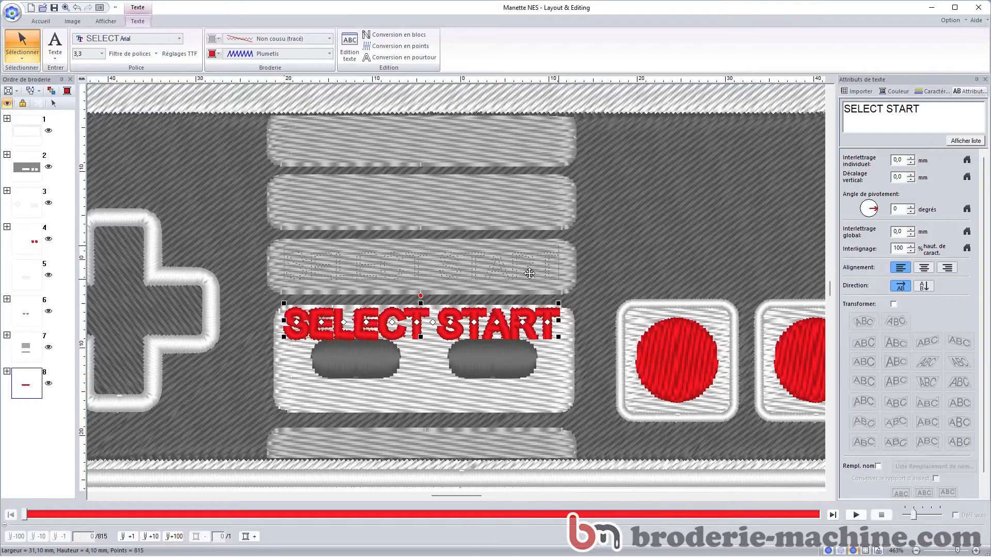
{"action": "left_click_drag", "start_coordinate": [530, 273], "coordinate": [529, 275]}
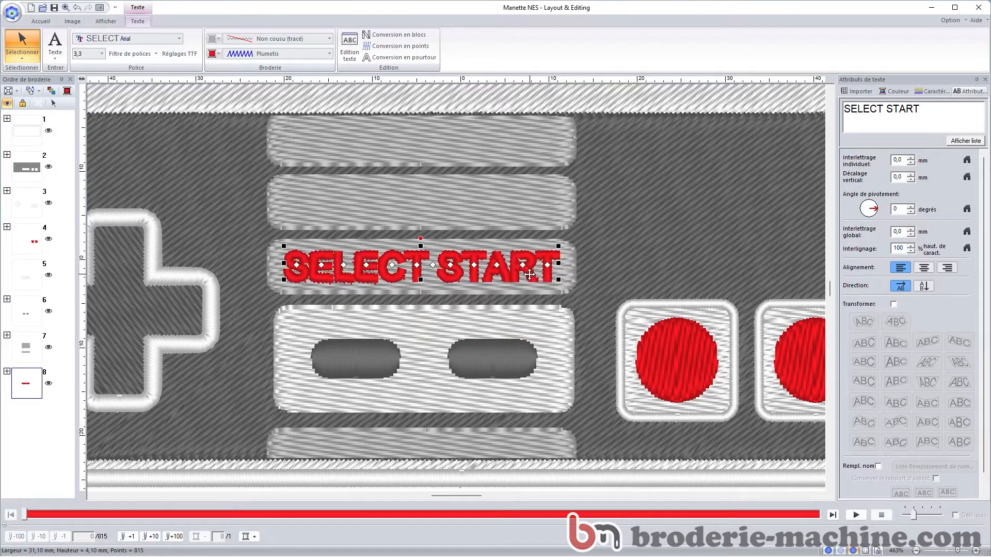
{"action": "left_click", "coordinate": [609, 230]}
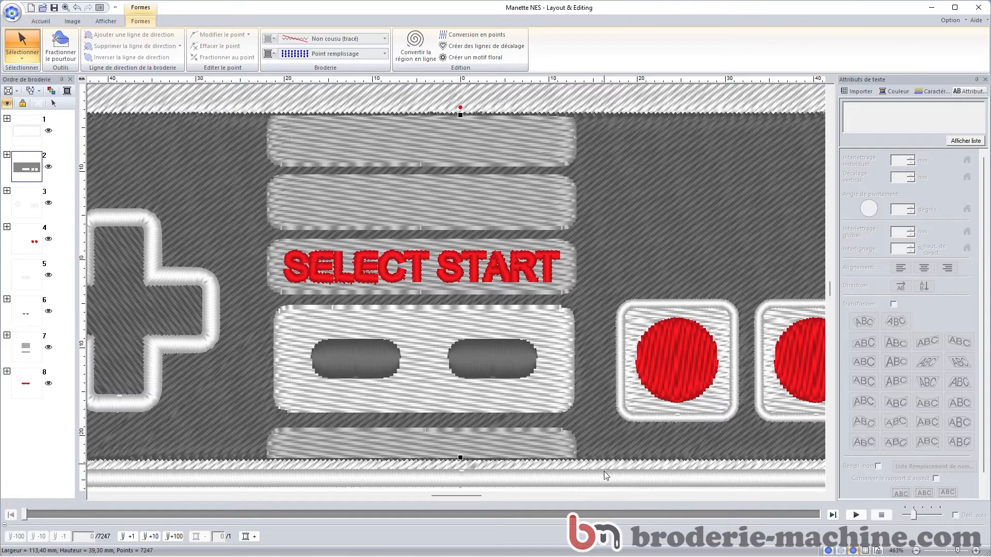
Step: Add the standard text B A, with several spaces between the letters, starting beneath the first red button
{"action": "left_click_drag", "start_coordinate": [477, 495], "coordinate": [502, 494]}
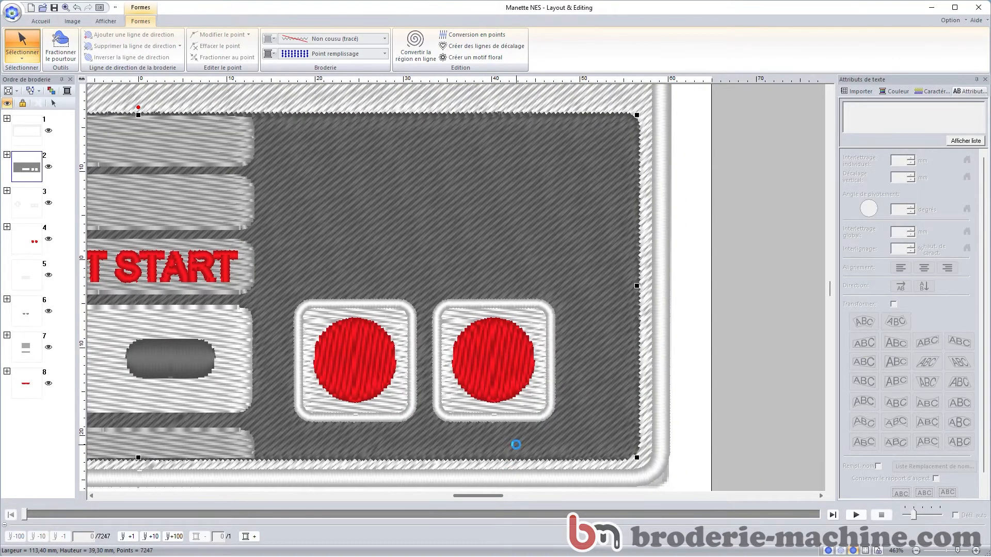
{"action": "scroll", "coordinate": [517, 446], "scroll_direction": "down", "scroll_amount": 2}
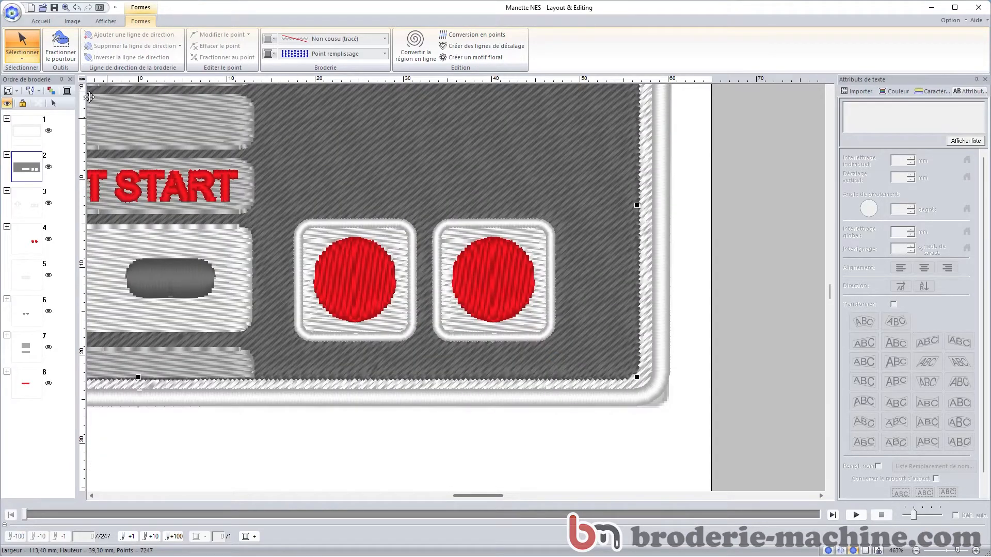
{"action": "left_click", "coordinate": [44, 23]}
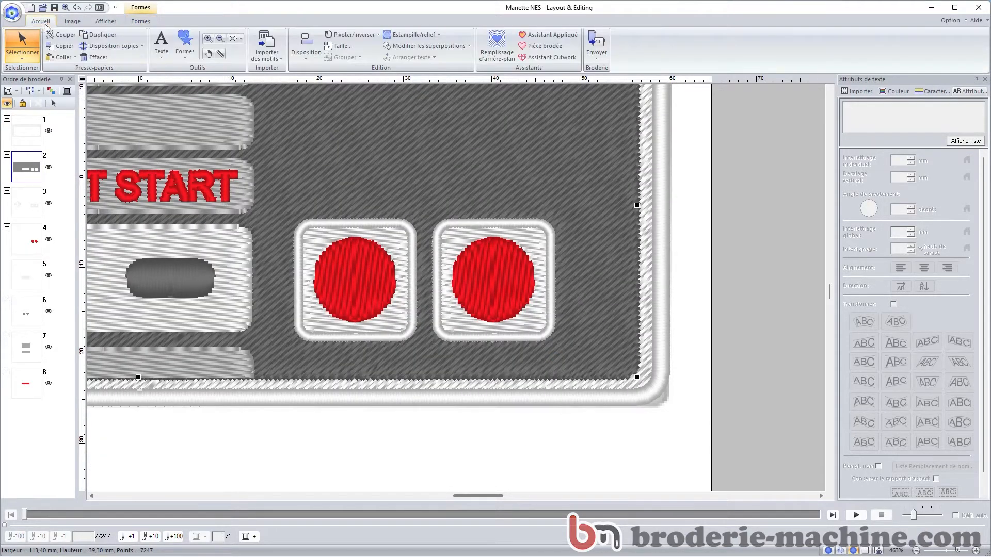
{"action": "left_click", "coordinate": [160, 60]}
{"action": "left_click", "coordinate": [161, 84]}
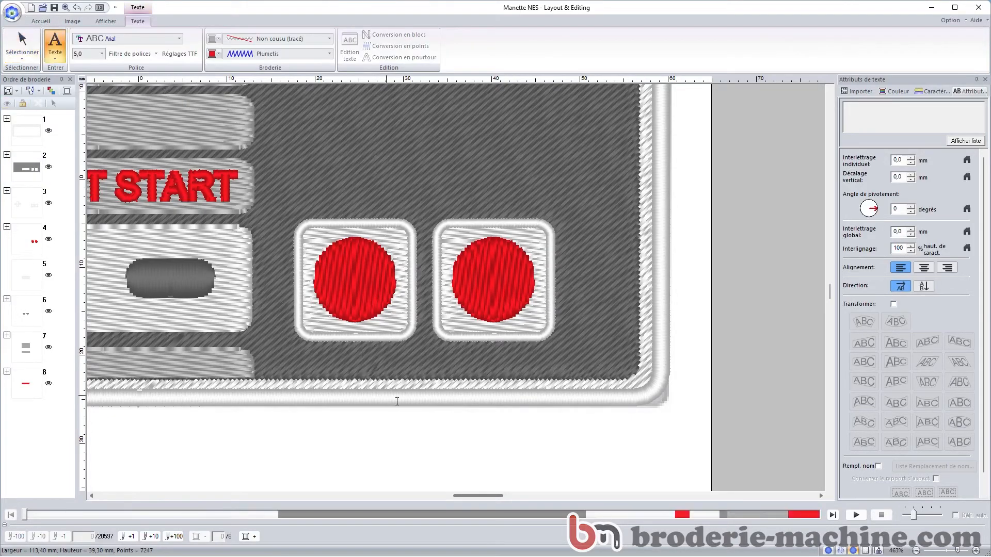
{"action": "left_click", "coordinate": [378, 360]}
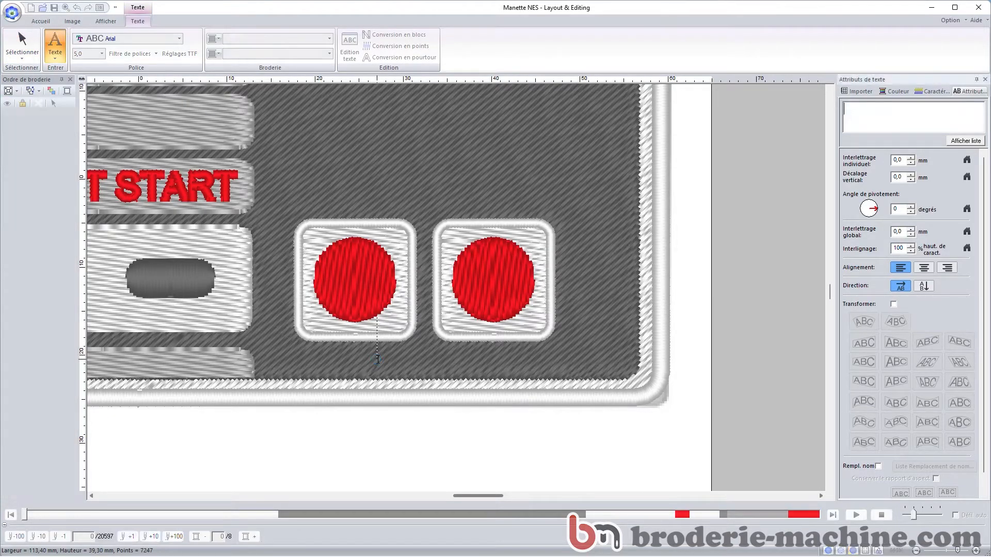
{"action": "type", "text": "B   A"}
{"action": "left_click", "coordinate": [7, 51]}
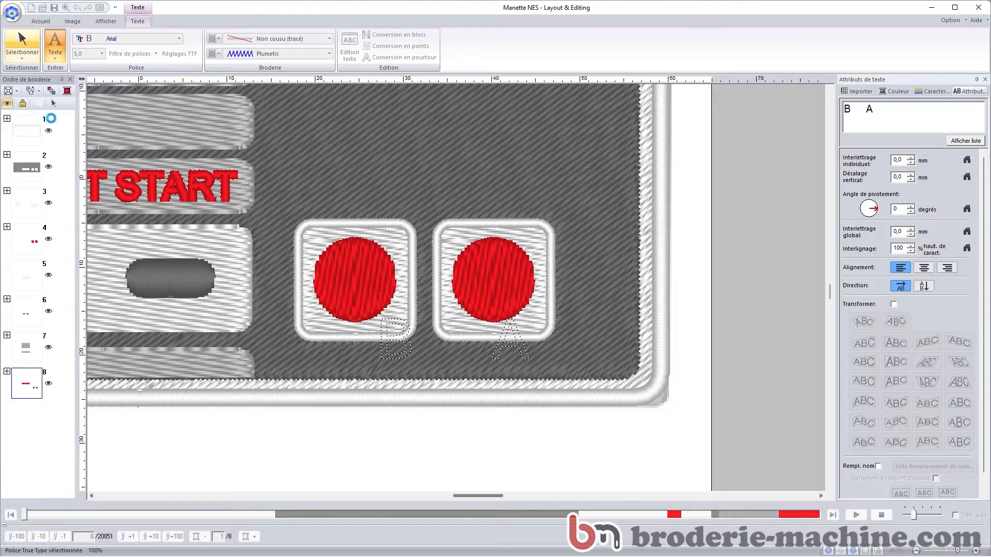
{"action": "left_click", "coordinate": [185, 188]}
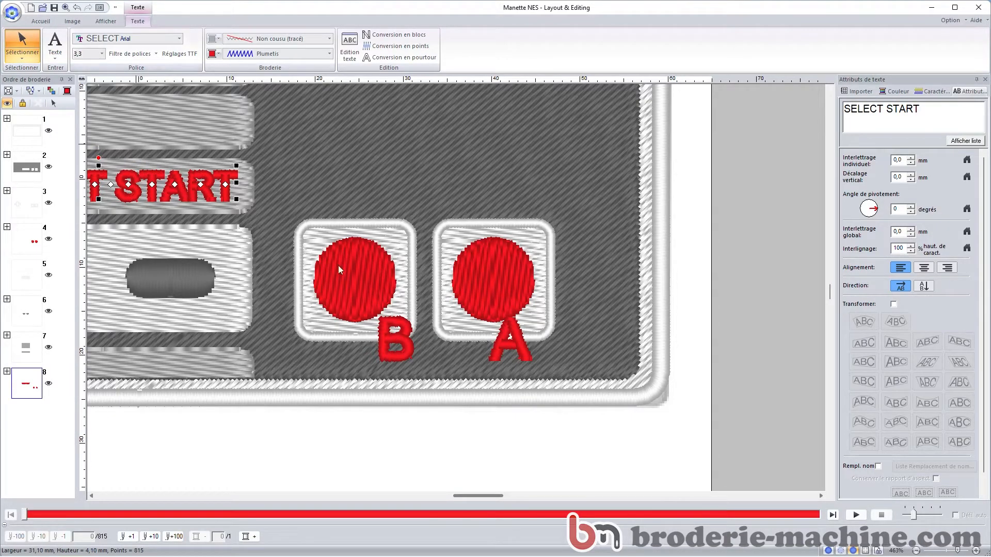
{"action": "key", "text": "Escape"}
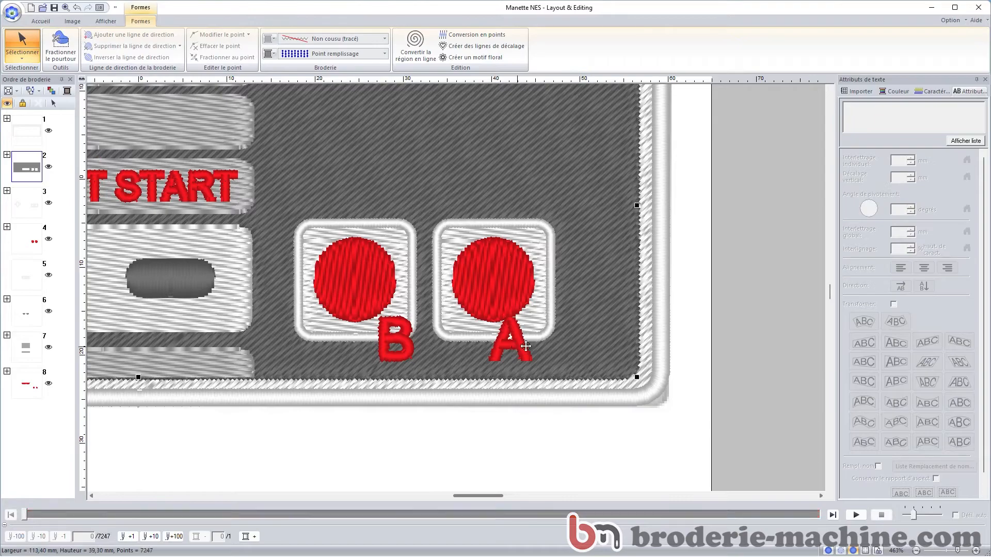
Step: Scale the B A text down to about 11 by 4 mm and position it on the dark strip beneath the two button squares
{"action": "left_click", "coordinate": [526, 358]}
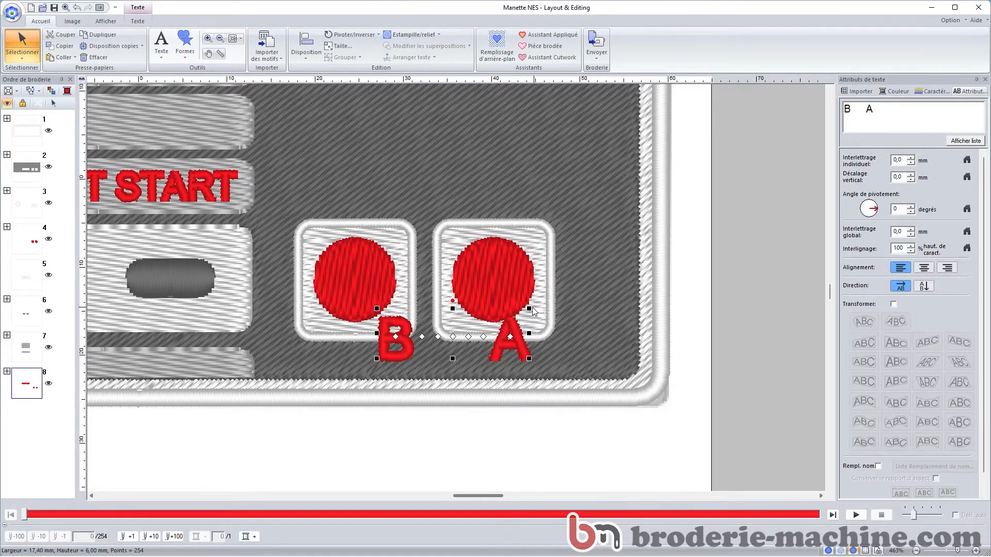
{"action": "left_click_drag", "start_coordinate": [529, 308], "coordinate": [499, 317]}
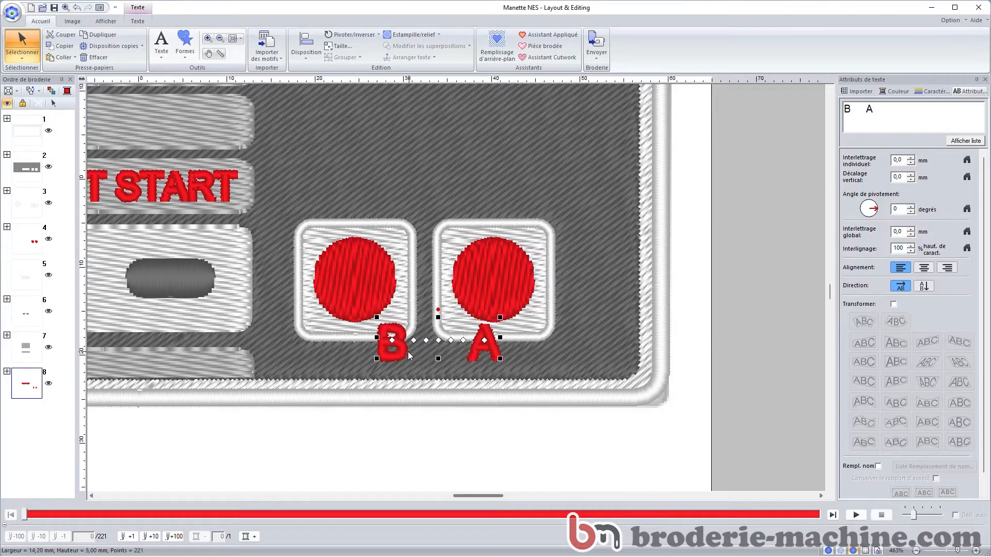
{"action": "left_click_drag", "start_coordinate": [404, 347], "coordinate": [405, 364]}
{"action": "left_click_drag", "start_coordinate": [501, 334], "coordinate": [468, 344]}
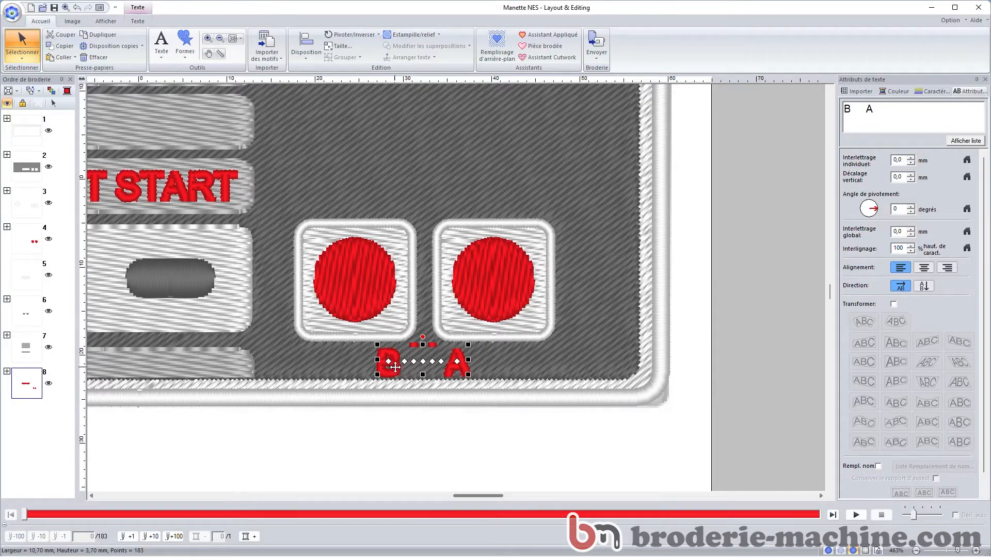
{"action": "left_click_drag", "start_coordinate": [397, 366], "coordinate": [422, 363]}
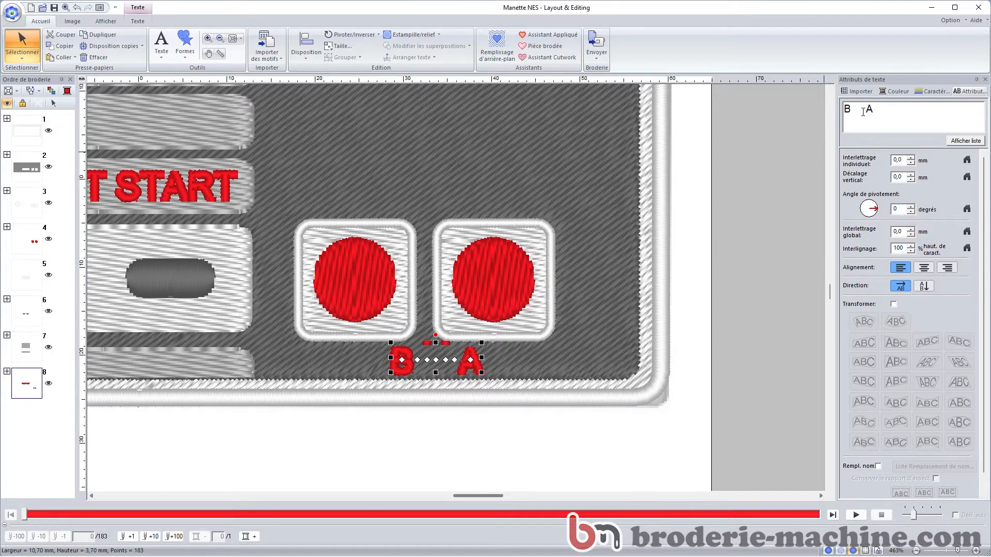
Step: Insert extra spaces between B and A in the text to spread the letters beneath their buttons
{"action": "left_click", "coordinate": [866, 110]}
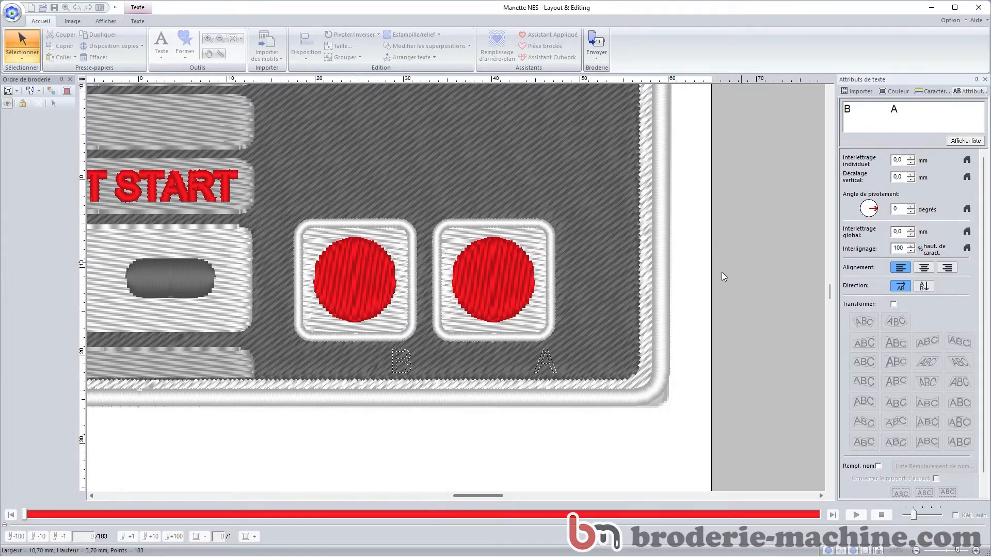
{"action": "left_click", "coordinate": [688, 274]}
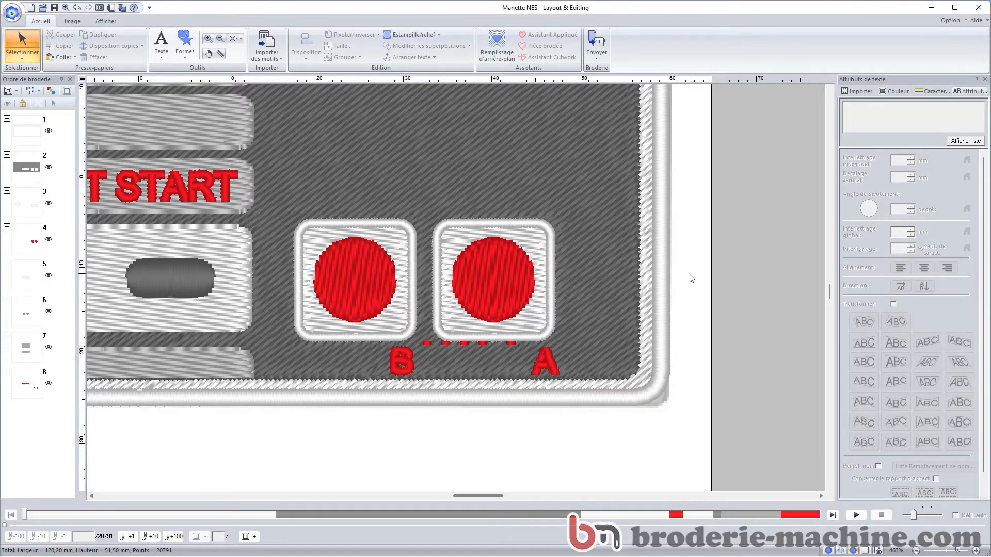
Step: Select the B A text beneath the buttons and remove the spaces and the A, keeping only the B
{"action": "left_click", "coordinate": [535, 360]}
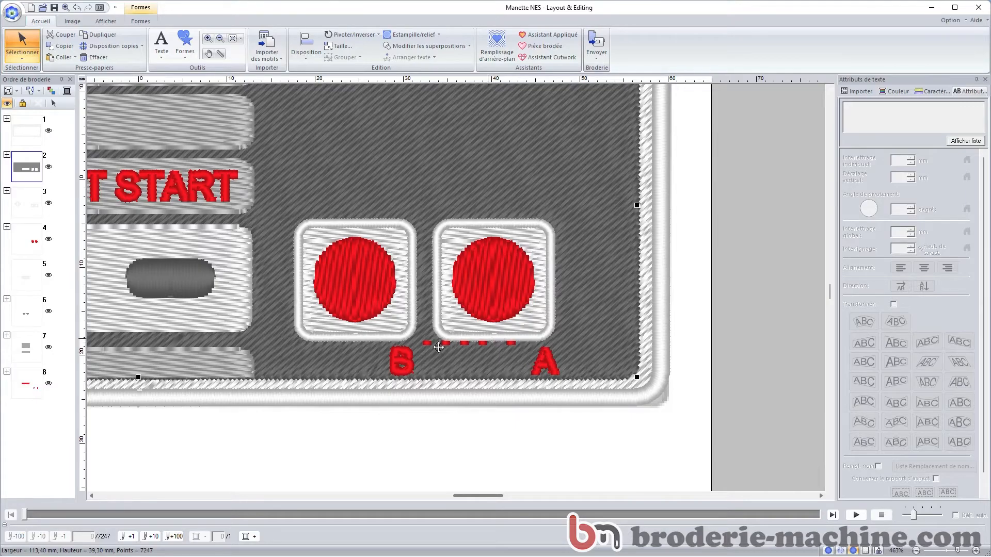
{"action": "left_click", "coordinate": [26, 384]}
{"action": "left_click", "coordinate": [535, 362]}
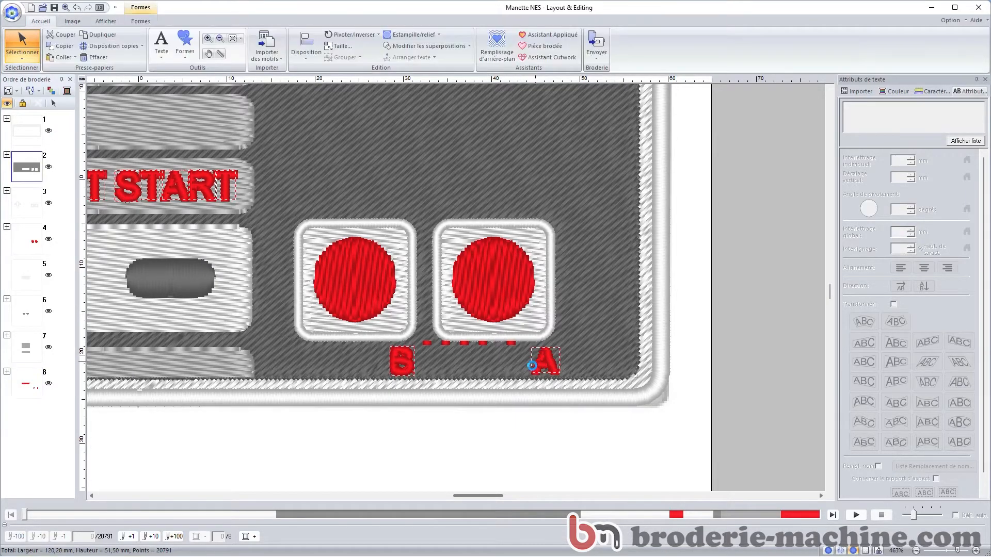
{"action": "left_click", "coordinate": [581, 444]}
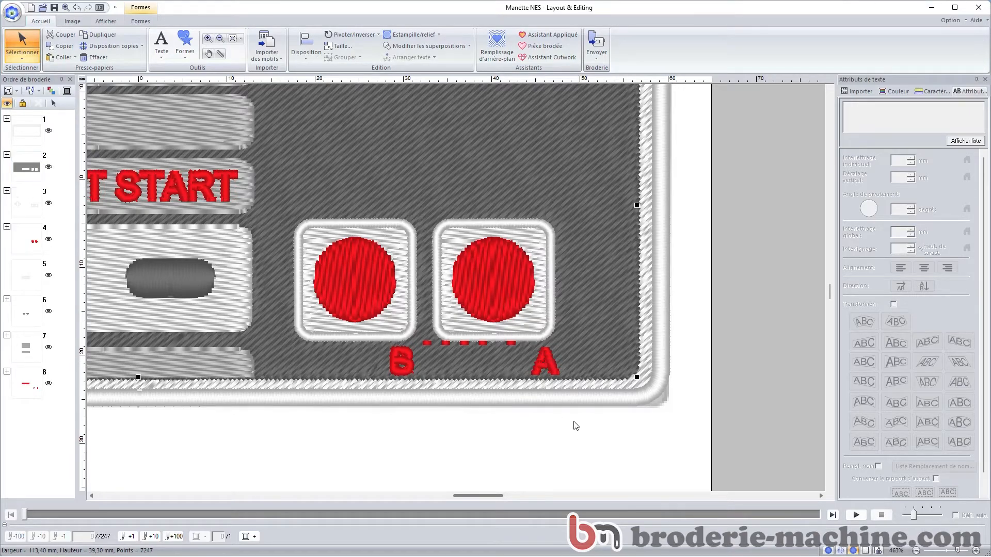
{"action": "left_click", "coordinate": [548, 361]}
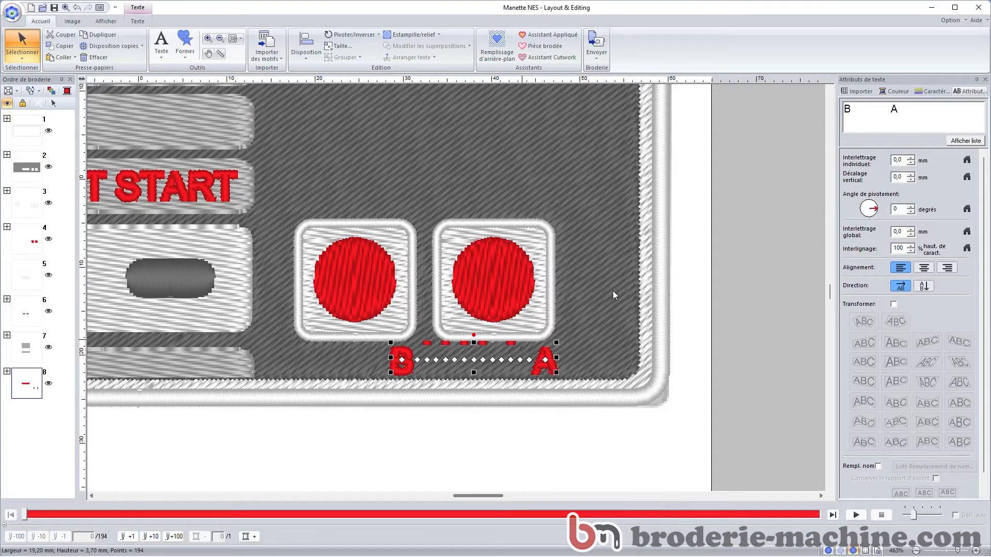
{"action": "left_click_drag", "start_coordinate": [892, 111], "coordinate": [856, 116]}
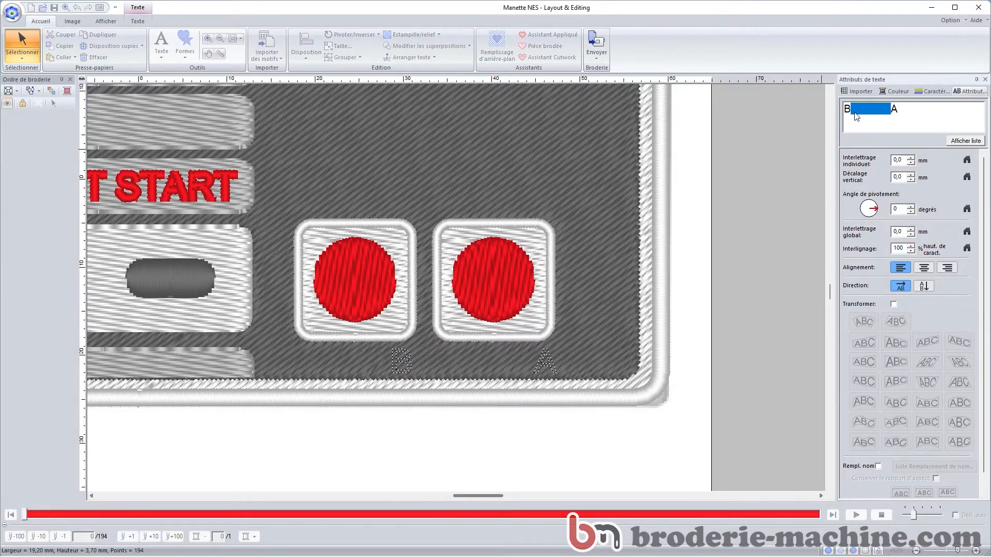
{"action": "left_click", "coordinate": [906, 111]}
{"action": "key", "text": "BackSpace"}
{"action": "left_click", "coordinate": [445, 462]}
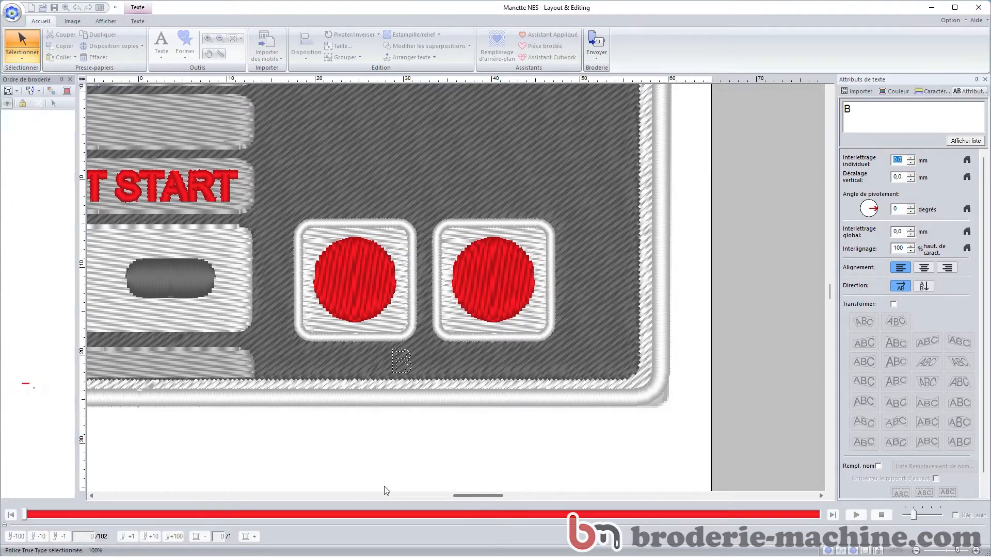
Step: Enlarge the B to about 2.8 by 3.5 mm and place a level copy of it beneath the second red button
{"action": "left_click", "coordinate": [406, 360]}
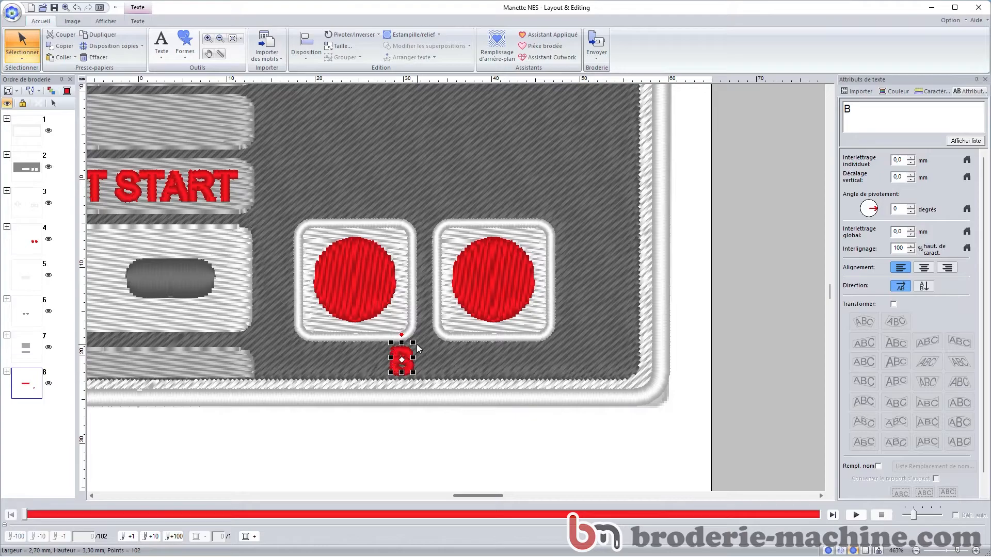
{"action": "left_click_drag", "start_coordinate": [415, 341], "coordinate": [416, 339]}
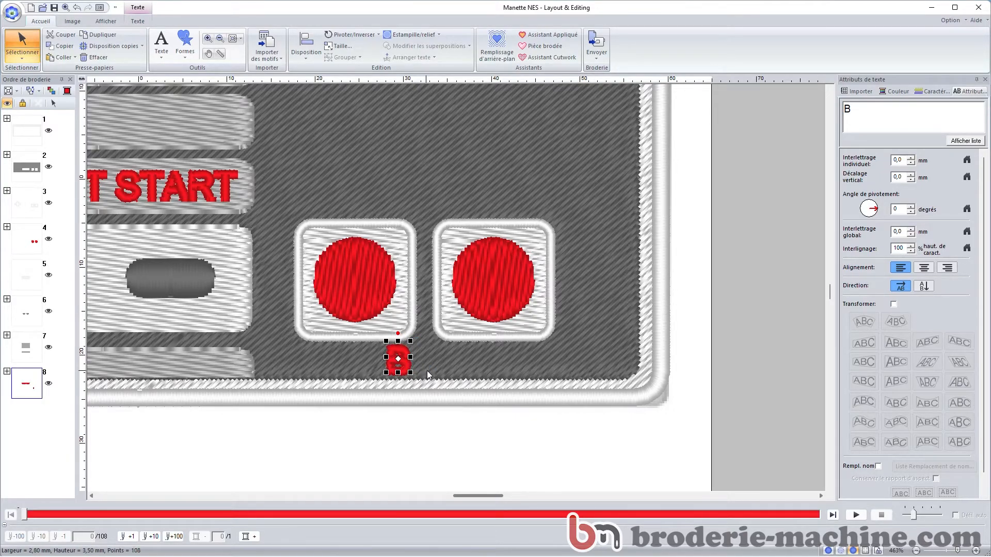
{"action": "key", "text": "ctrl+c"}
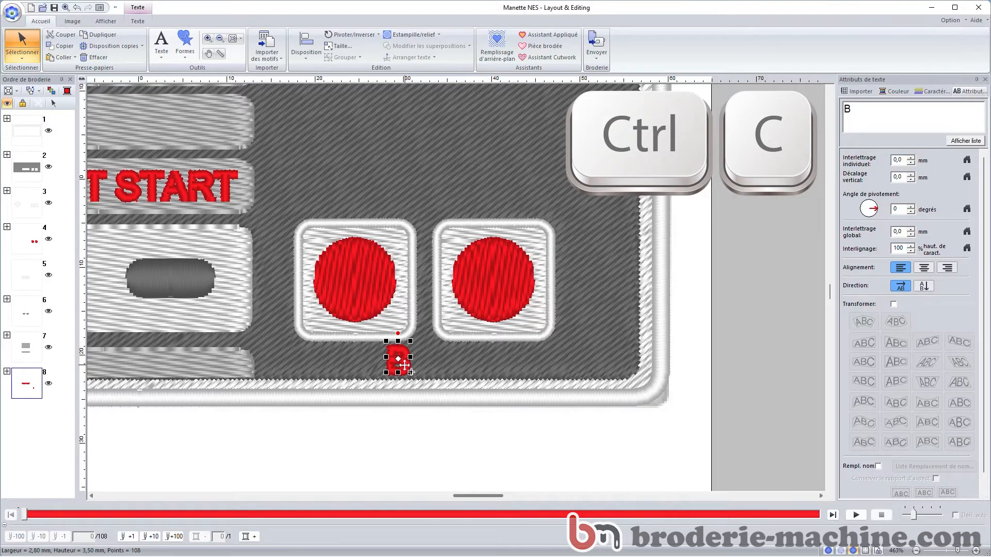
{"action": "key", "text": "ctrl+v"}
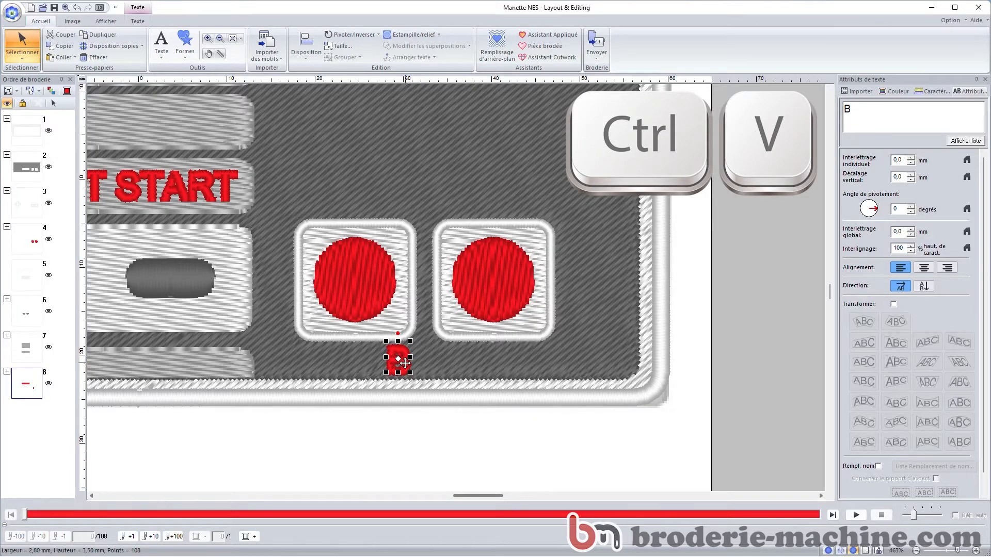
{"action": "key", "text": "shift"}
{"action": "left_click_drag", "start_coordinate": [405, 363], "coordinate": [550, 369]}
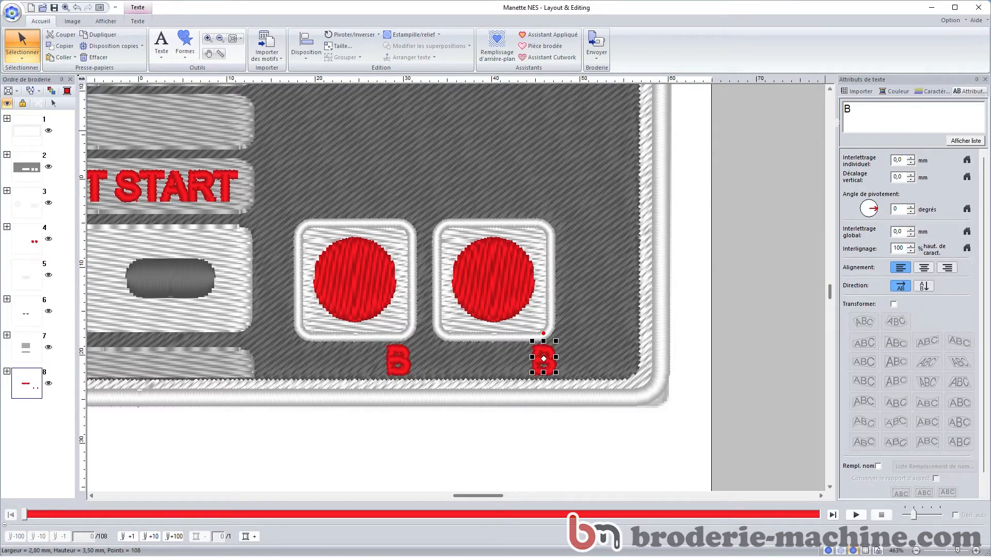
Step: Change the text of the copied letter beneath the second button to A
{"action": "double_click", "coordinate": [846, 111]}
{"action": "type", "text": "A"}
{"action": "left_click", "coordinate": [694, 309]}
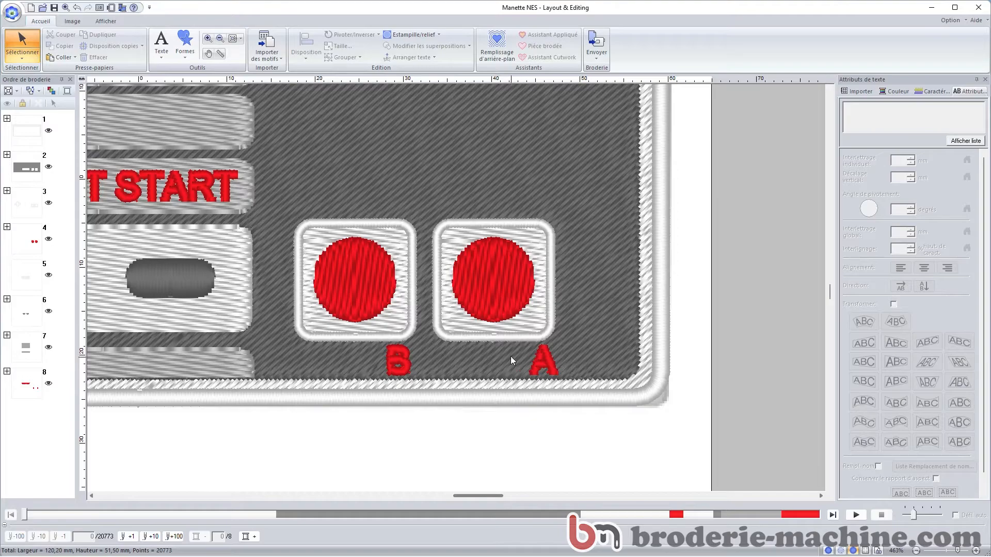
Step: Select all eight colour layers in the sewing order and hide them to uncover the controller photo
{"action": "left_click", "coordinate": [24, 397], "text": "shift"}
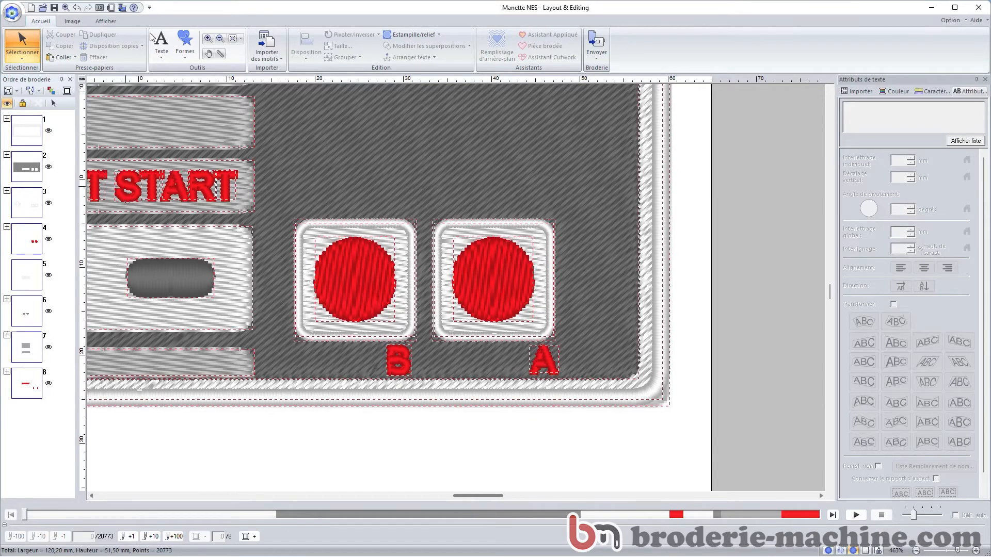
{"action": "left_click", "coordinate": [220, 38]}
{"action": "left_click", "coordinate": [298, 203]}
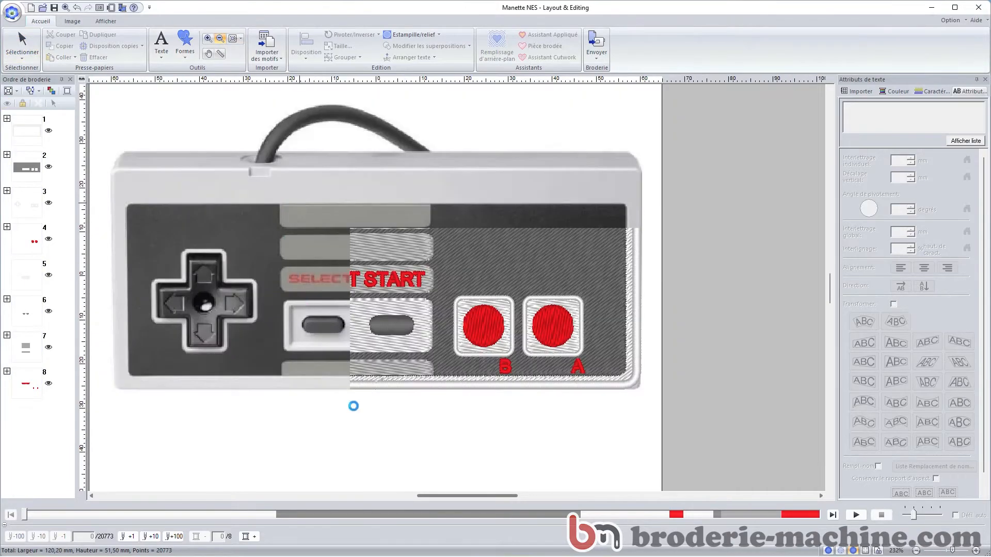
{"action": "left_click_drag", "start_coordinate": [451, 496], "coordinate": [443, 496]}
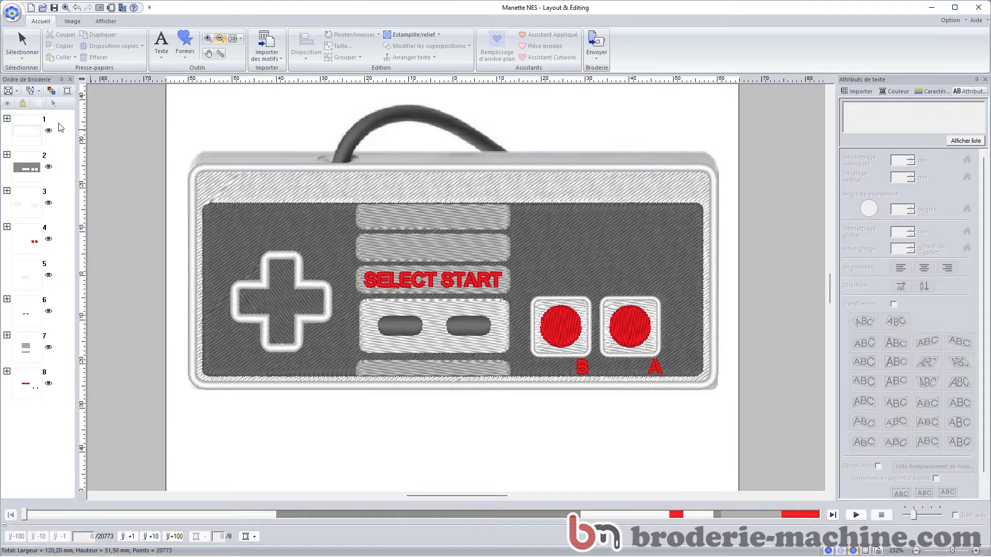
{"action": "left_click", "coordinate": [64, 125]}
{"action": "left_click_drag", "start_coordinate": [68, 123], "coordinate": [25, 413]}
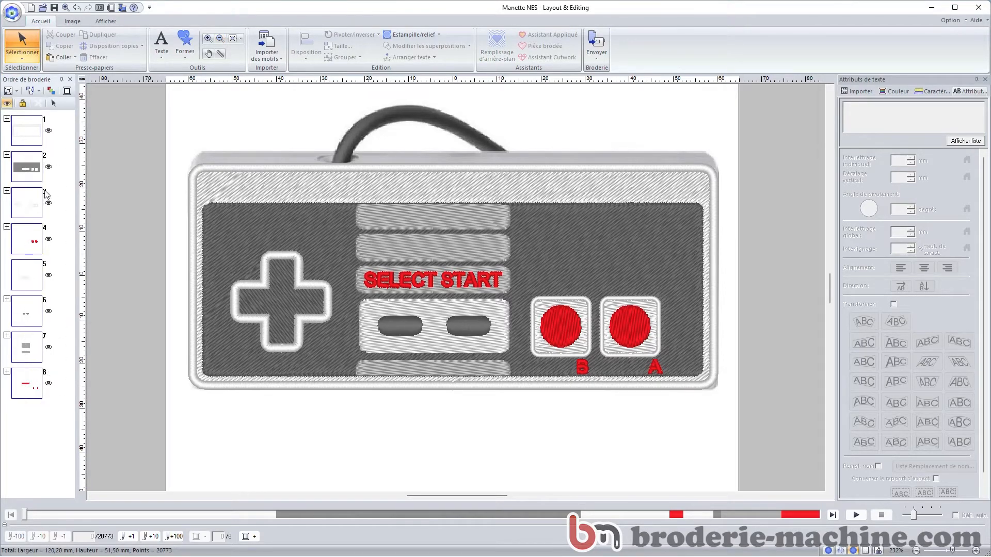
{"action": "left_click", "coordinate": [7, 103]}
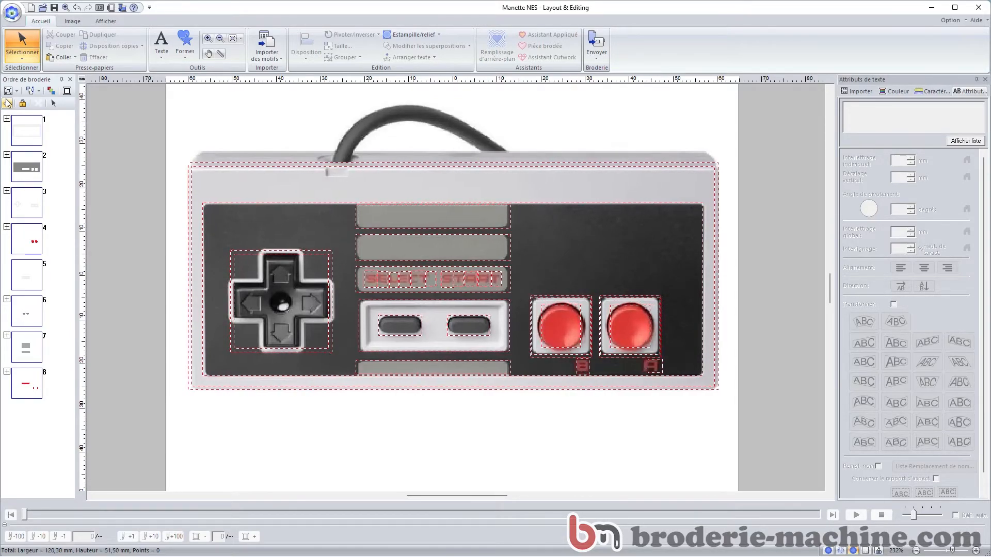
{"action": "left_click", "coordinate": [7, 103]}
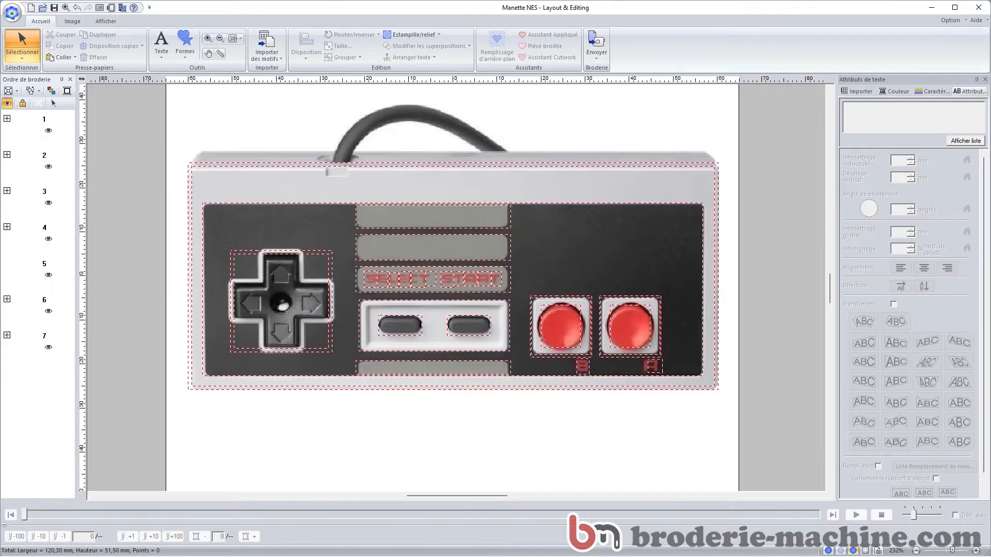
Step: Select layer 8 with the red lettering and make only that layer visible again
{"action": "left_click", "coordinate": [120, 138]}
{"action": "left_click", "coordinate": [39, 388]}
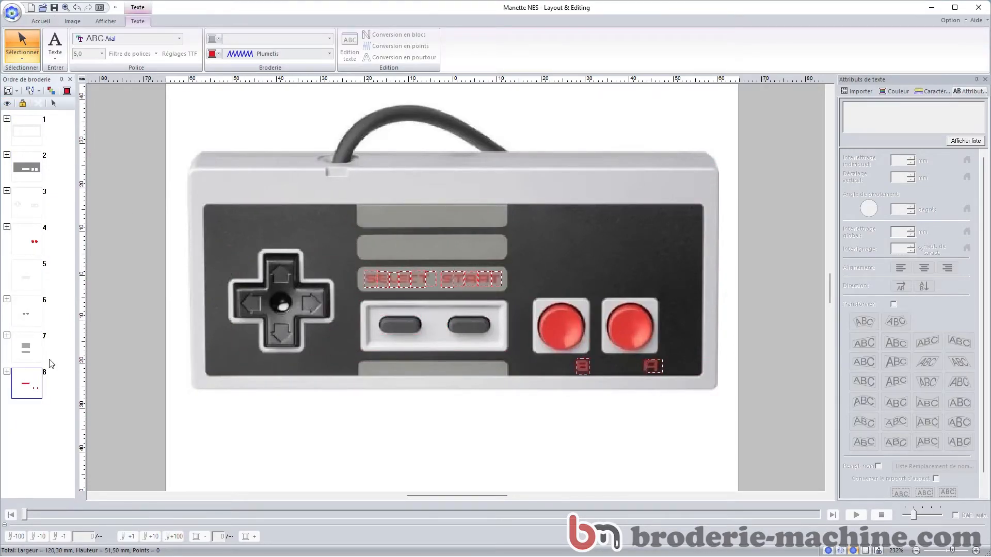
{"action": "left_click", "coordinate": [7, 103]}
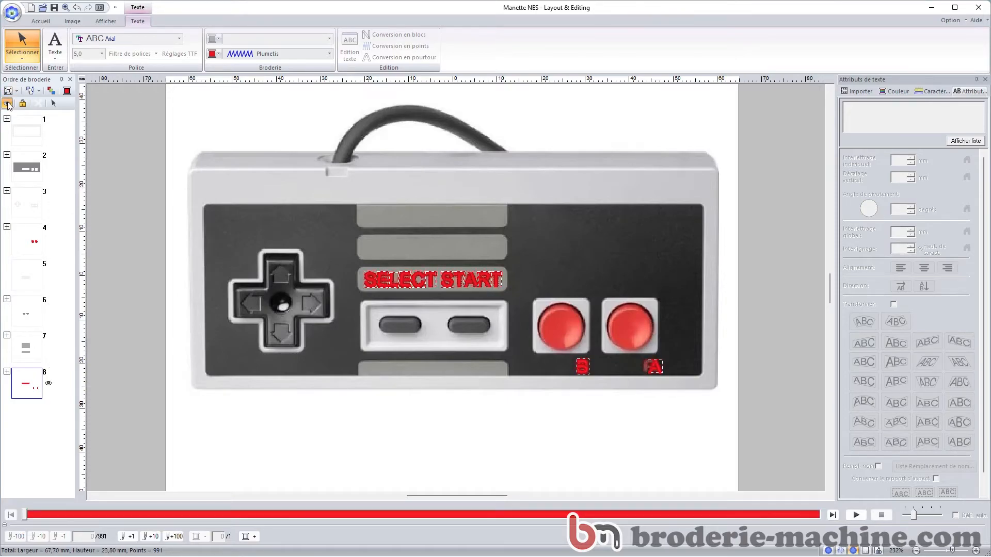
Step: Move only the SELECT START text up onto the second grey bar, clear of the original lettering in the photo
{"action": "left_click", "coordinate": [450, 240]}
{"action": "left_click", "coordinate": [453, 282]}
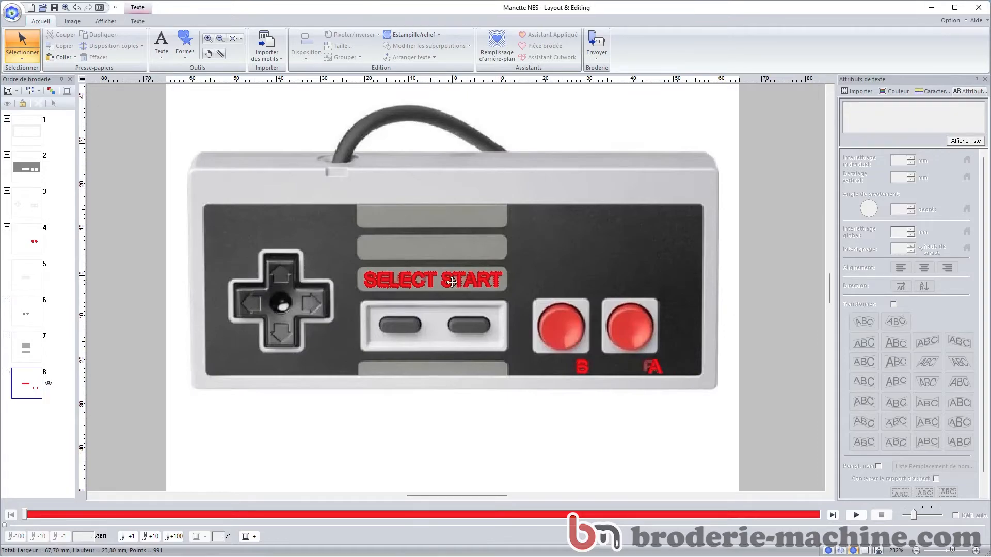
{"action": "left_click_drag", "start_coordinate": [450, 284], "coordinate": [453, 252]}
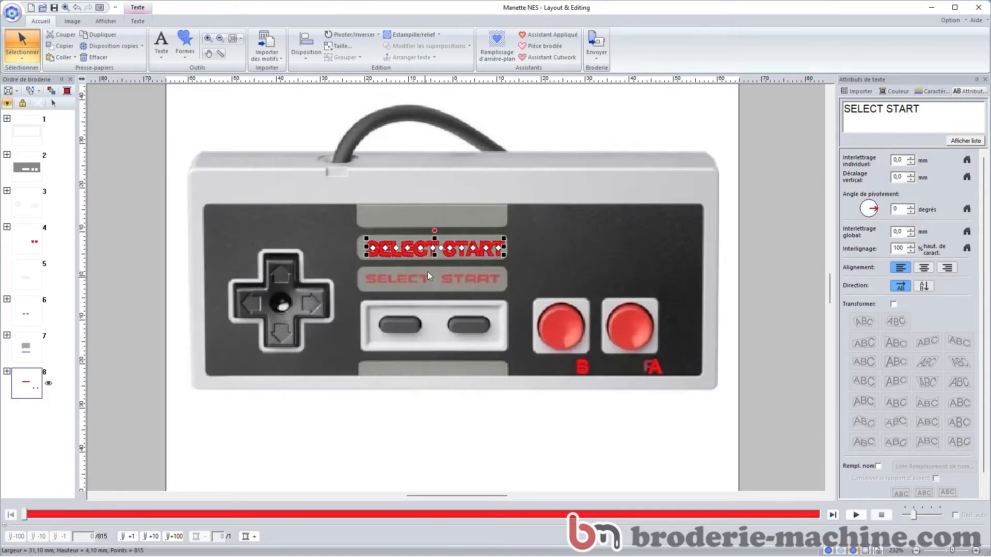
Step: Change the font of the SELECT START text to Arial Black
{"action": "left_click", "coordinate": [208, 38]}
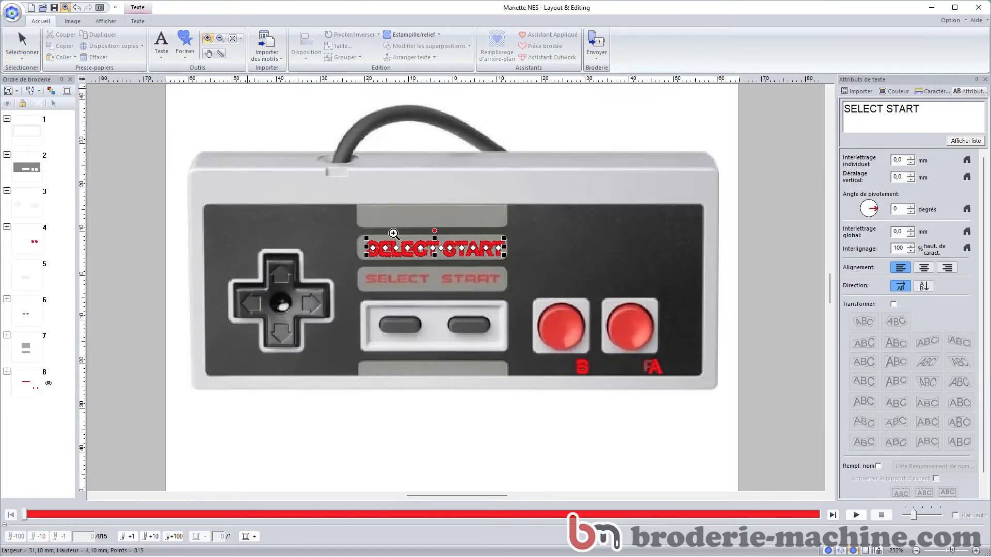
{"action": "left_click", "coordinate": [412, 267]}
{"action": "left_click", "coordinate": [22, 46]}
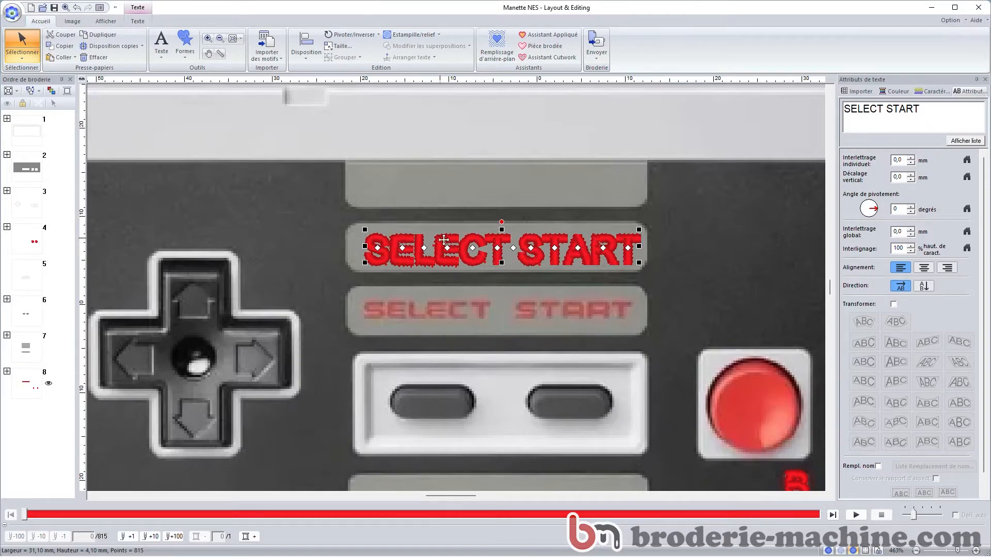
{"action": "left_click", "coordinate": [138, 23]}
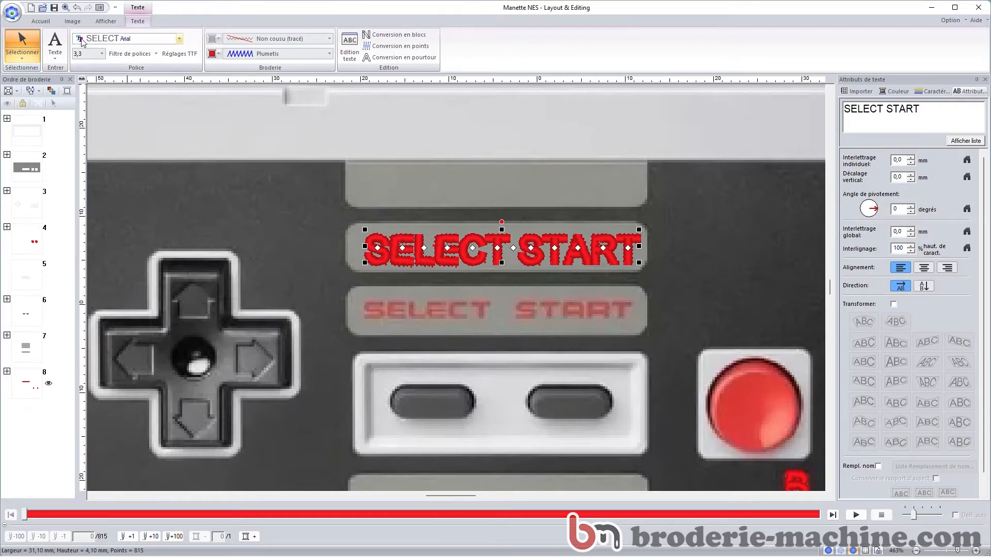
{"action": "left_click", "coordinate": [180, 39]}
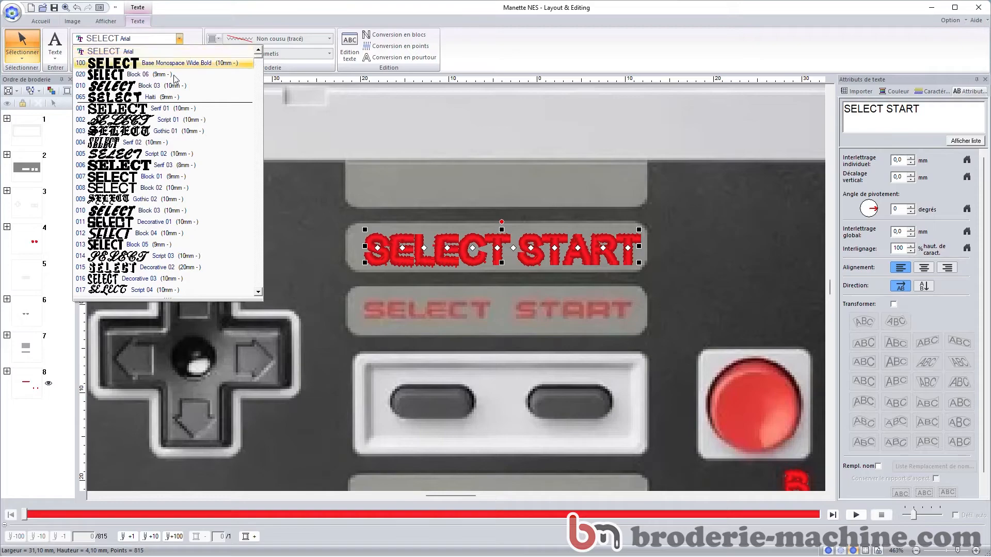
{"action": "scroll", "coordinate": [187, 134], "scroll_direction": "down", "scroll_amount": 3}
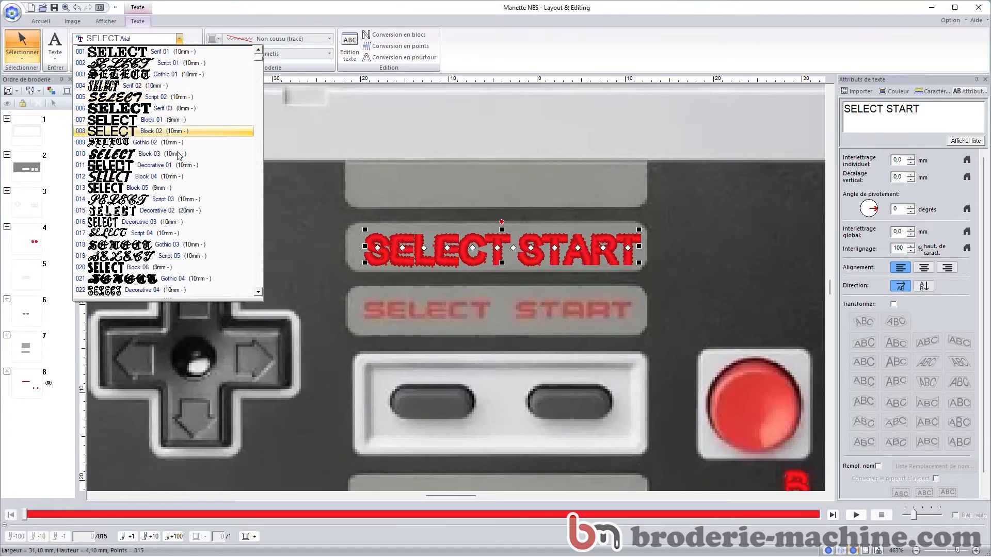
{"action": "scroll", "coordinate": [179, 158], "scroll_direction": "down", "scroll_amount": 2}
{"action": "scroll", "coordinate": [179, 157], "scroll_direction": "down", "scroll_amount": 4}
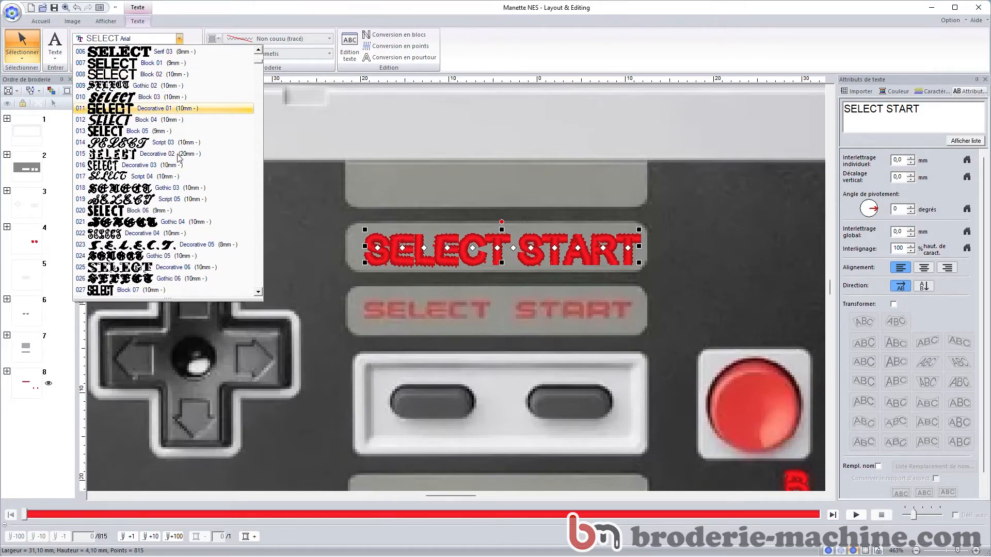
{"action": "scroll", "coordinate": [179, 158], "scroll_direction": "down", "scroll_amount": 6}
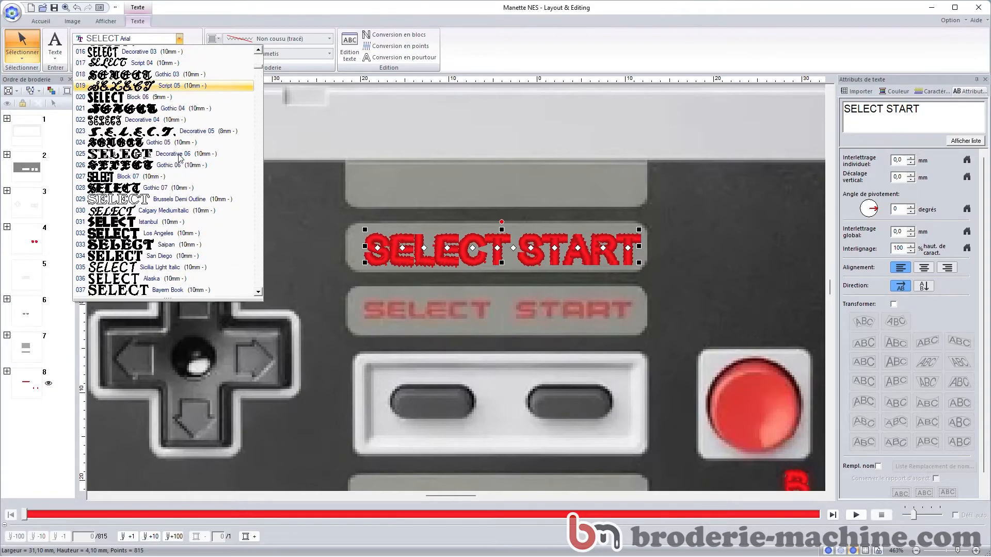
{"action": "scroll", "coordinate": [179, 157], "scroll_direction": "down", "scroll_amount": 20}
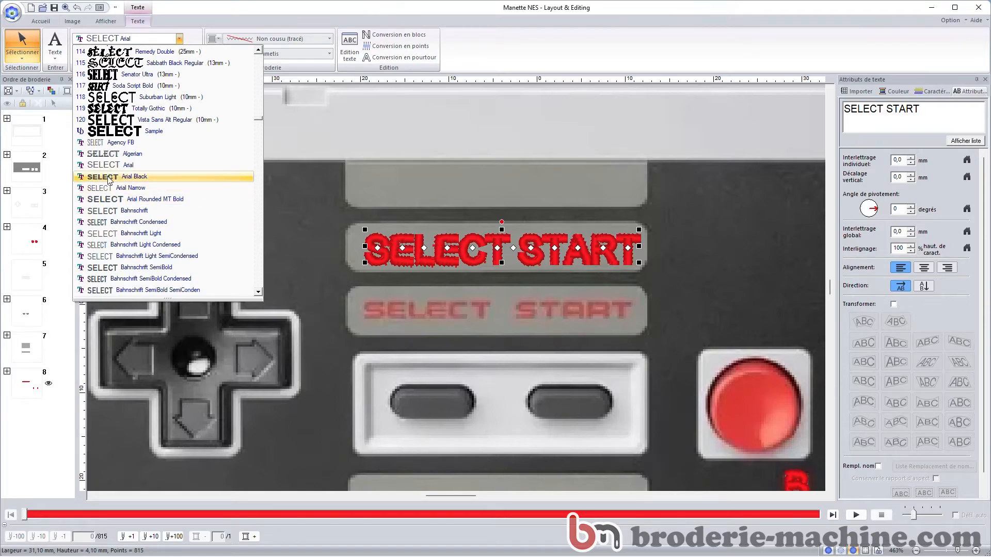
{"action": "left_click", "coordinate": [108, 177]}
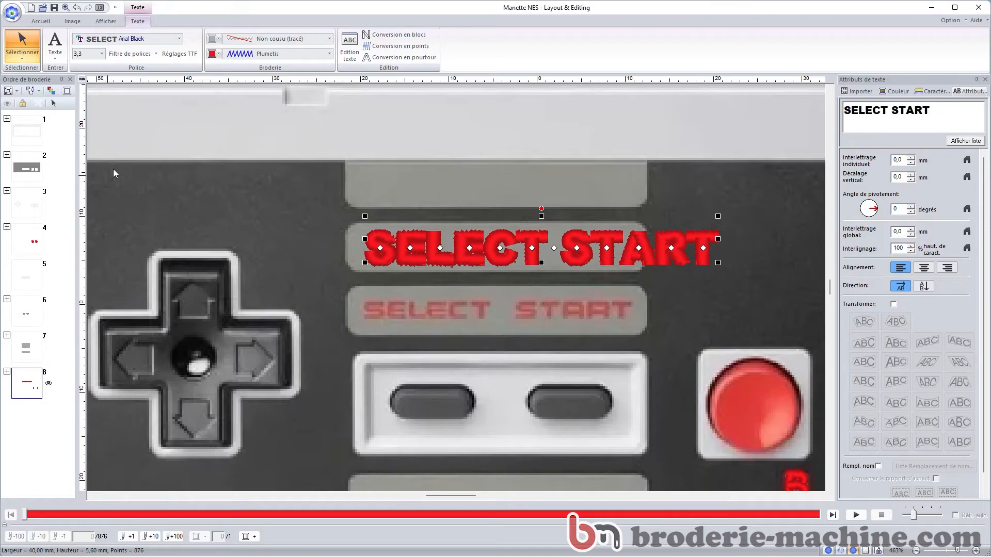
Step: Change the font of the SELECT START text to Dubai
{"action": "left_click", "coordinate": [115, 40]}
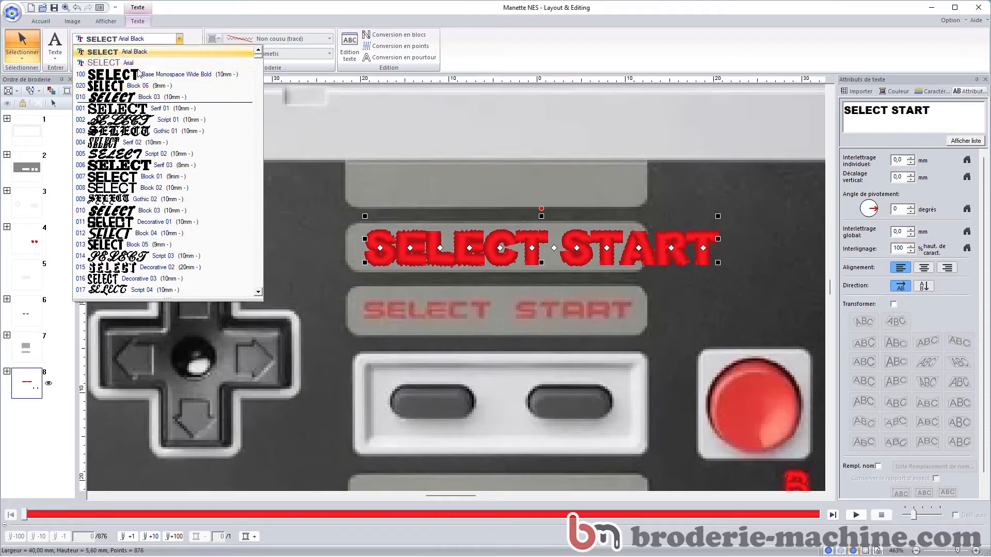
{"action": "scroll", "coordinate": [175, 188], "scroll_direction": "down", "scroll_amount": 20}
{"action": "scroll", "coordinate": [176, 187], "scroll_direction": "down", "scroll_amount": 8}
{"action": "scroll", "coordinate": [175, 187], "scroll_direction": "down", "scroll_amount": 6}
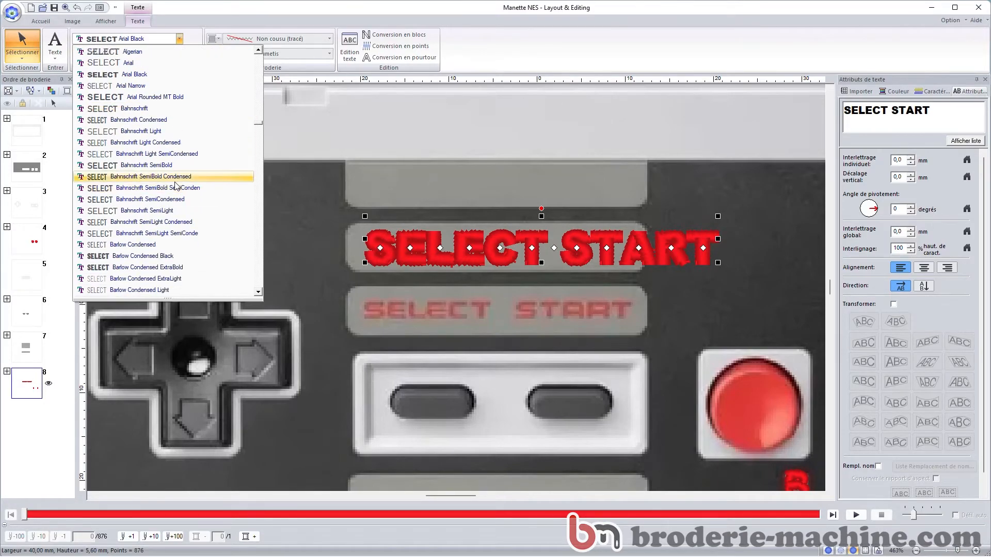
{"action": "scroll", "coordinate": [150, 155], "scroll_direction": "down", "scroll_amount": 8}
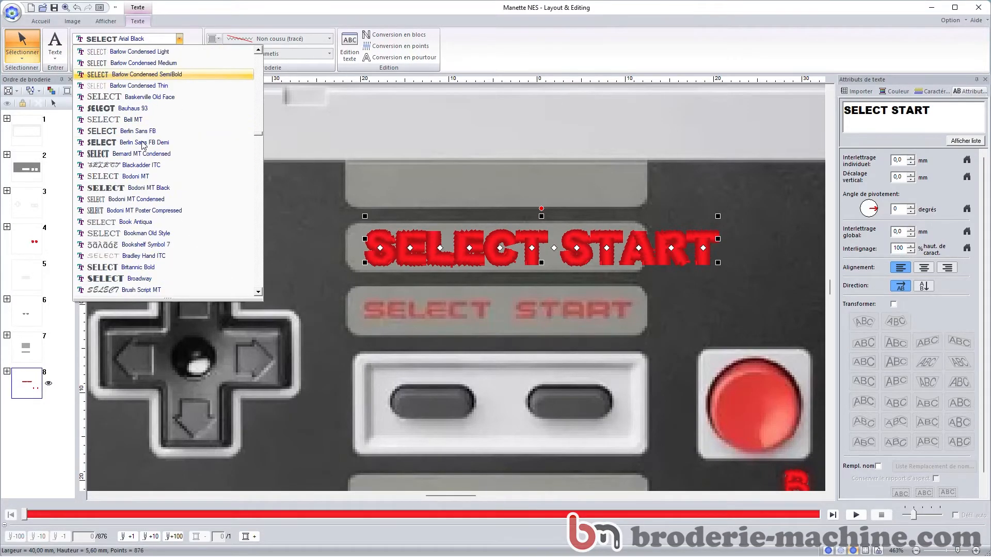
{"action": "scroll", "coordinate": [144, 146], "scroll_direction": "down", "scroll_amount": 10}
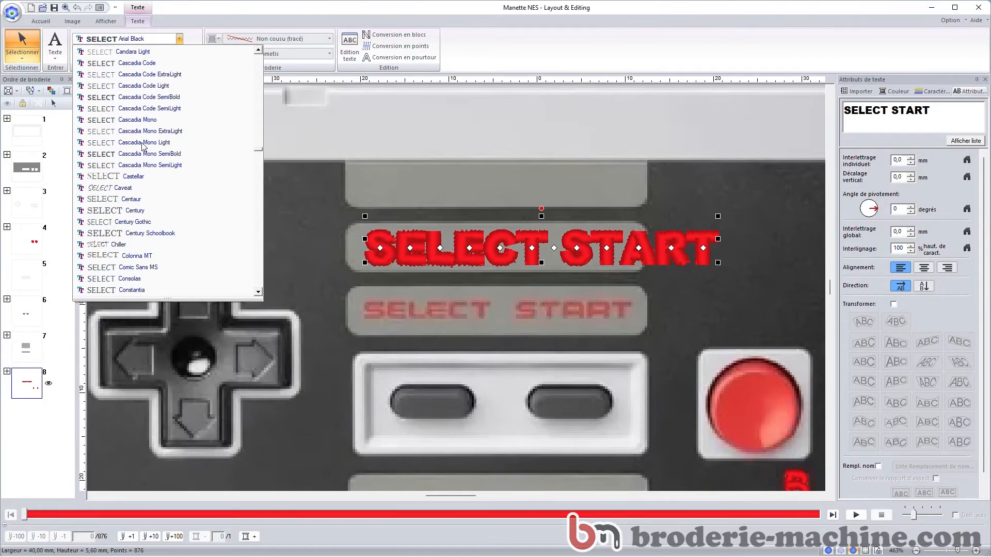
{"action": "scroll", "coordinate": [143, 146], "scroll_direction": "down", "scroll_amount": 5}
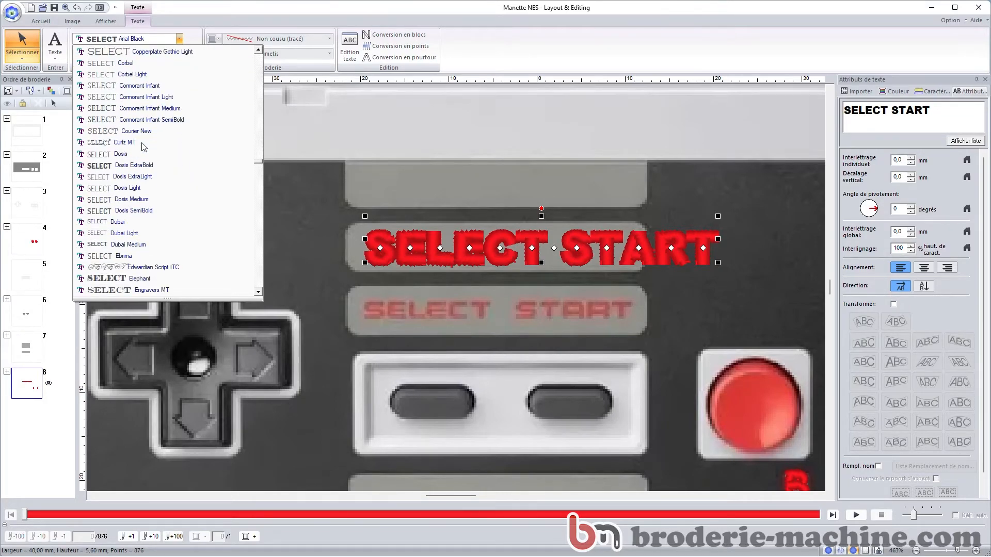
{"action": "left_click", "coordinate": [118, 222]}
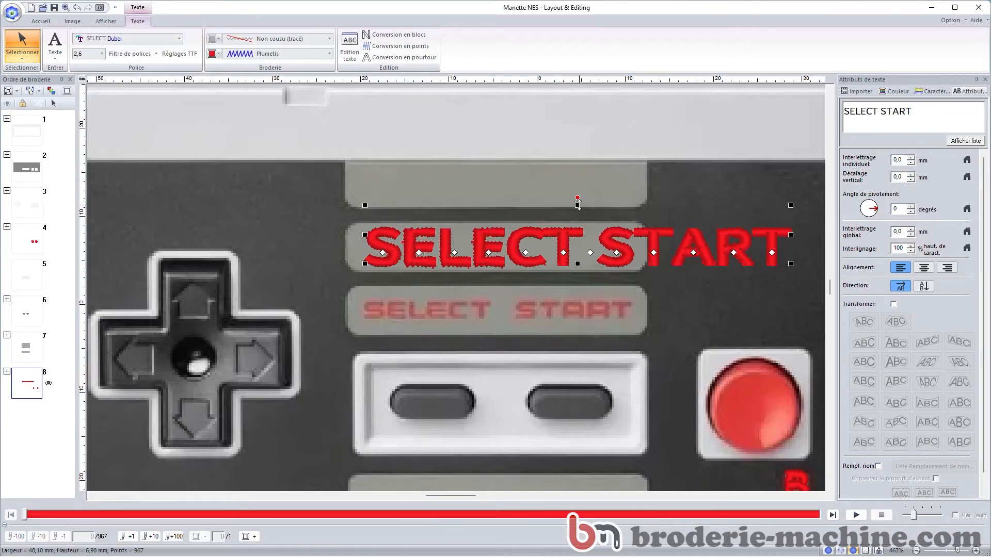
Step: Shrink the SELECT START text to about 31.6 mm wide and 4.6 mm high, and move it down near the original lettering
{"action": "left_click_drag", "start_coordinate": [790, 206], "coordinate": [639, 226]}
{"action": "left_click_drag", "start_coordinate": [533, 255], "coordinate": [543, 279]}
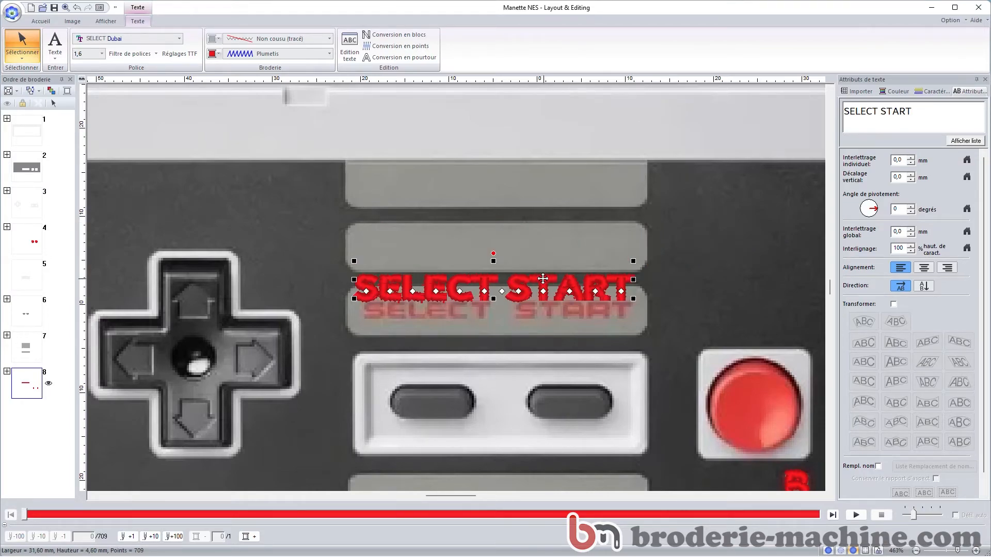
Step: Look through the available fonts for one closer to the original SELECT START lettering, keeping Dubai
{"action": "left_click", "coordinate": [179, 39]}
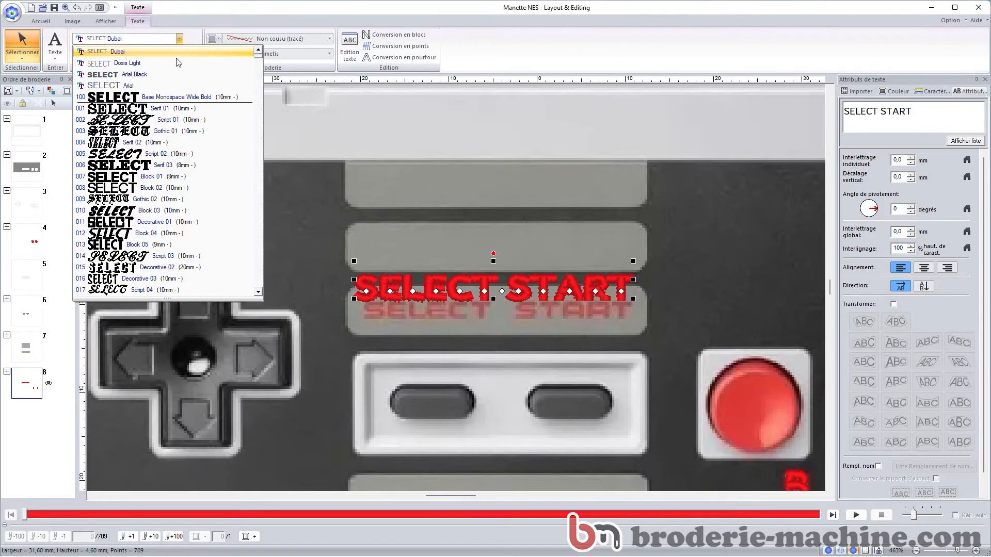
{"action": "scroll", "coordinate": [208, 195], "scroll_direction": "down", "scroll_amount": 1}
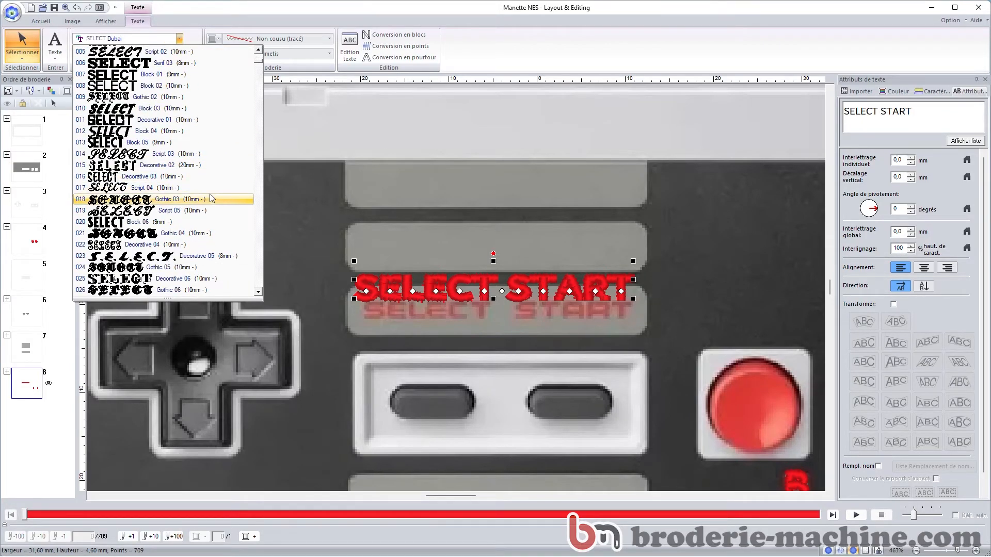
{"action": "scroll", "coordinate": [214, 196], "scroll_direction": "down", "scroll_amount": 9}
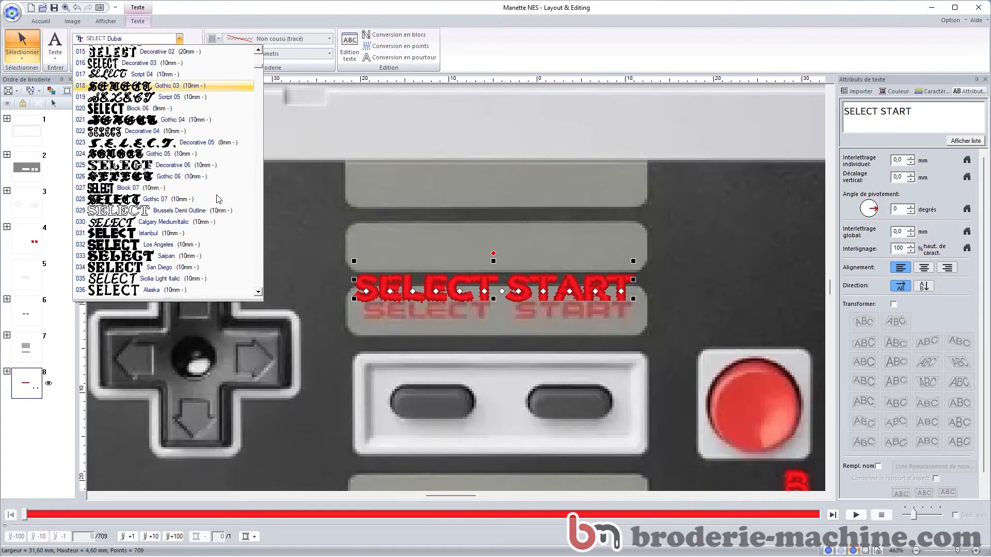
{"action": "scroll", "coordinate": [218, 198], "scroll_direction": "down", "scroll_amount": 20}
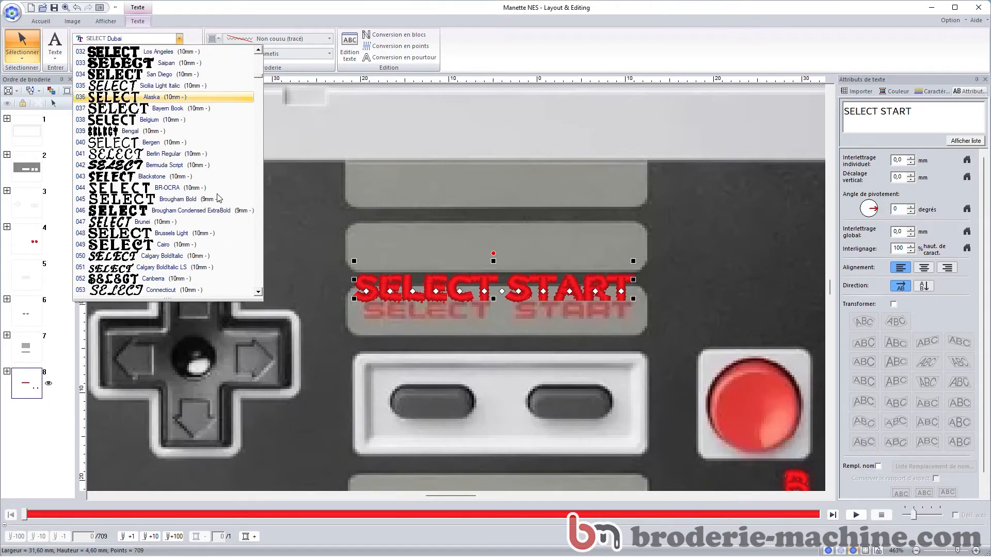
{"action": "scroll", "coordinate": [223, 199], "scroll_direction": "down", "scroll_amount": 2}
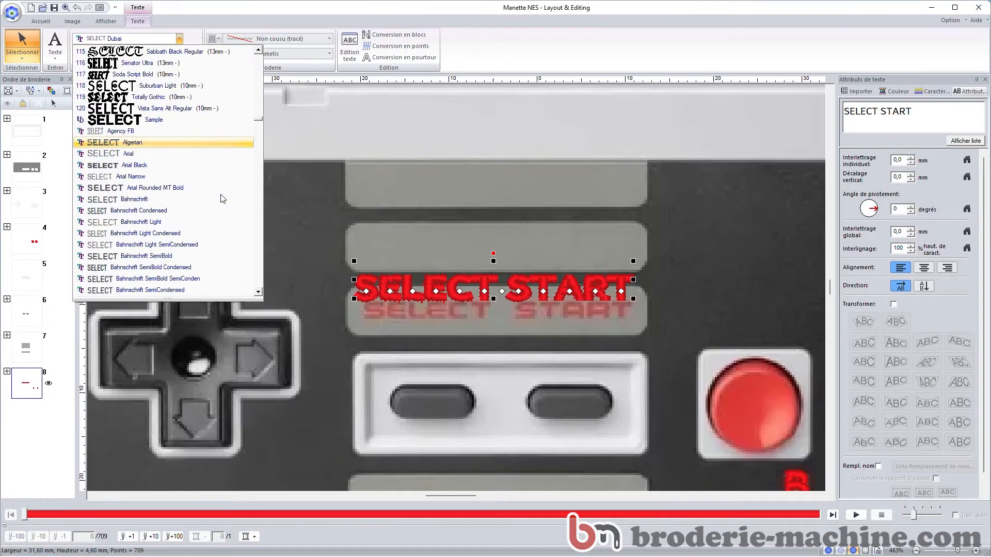
{"action": "scroll", "coordinate": [223, 199], "scroll_direction": "down", "scroll_amount": 3}
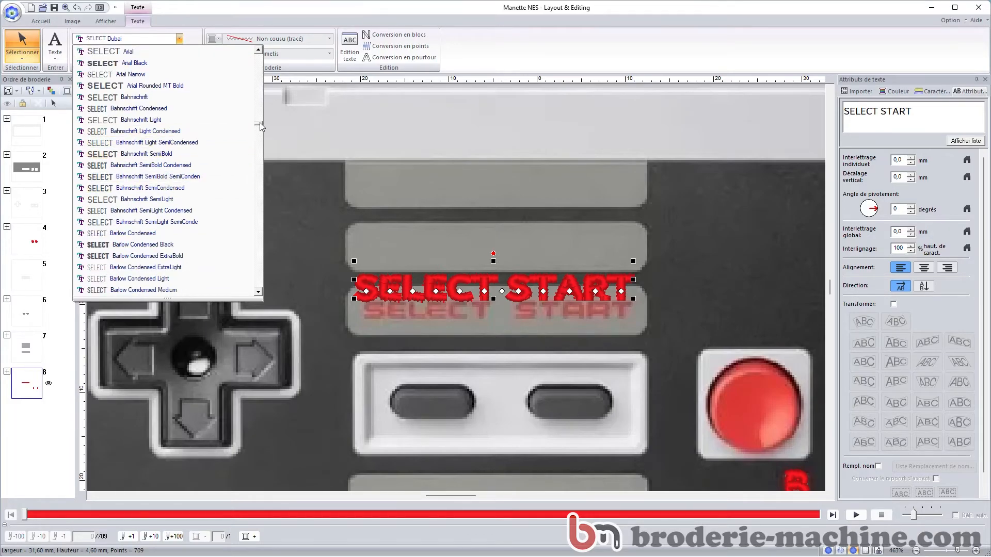
{"action": "left_click_drag", "start_coordinate": [261, 135], "coordinate": [270, 160]}
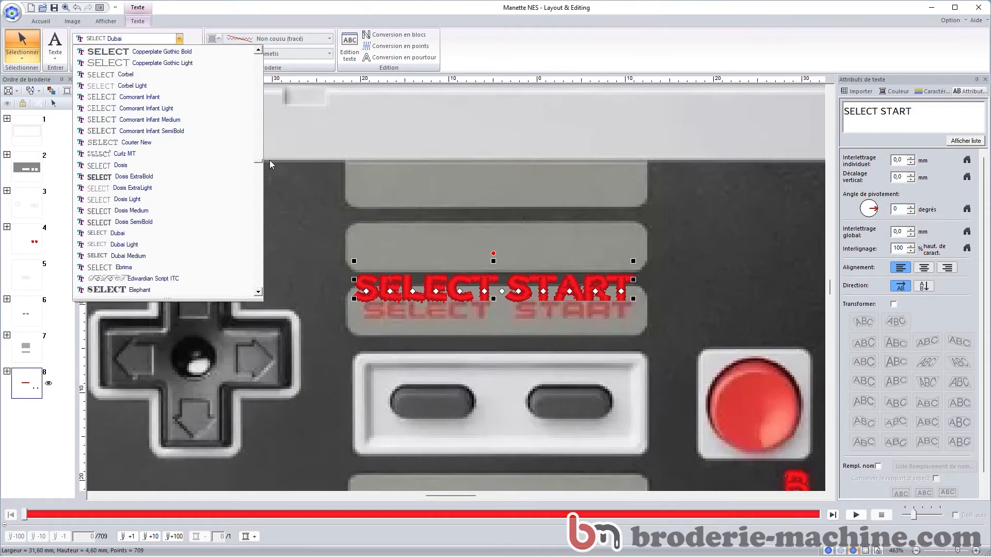
{"action": "left_click", "coordinate": [515, 128]}
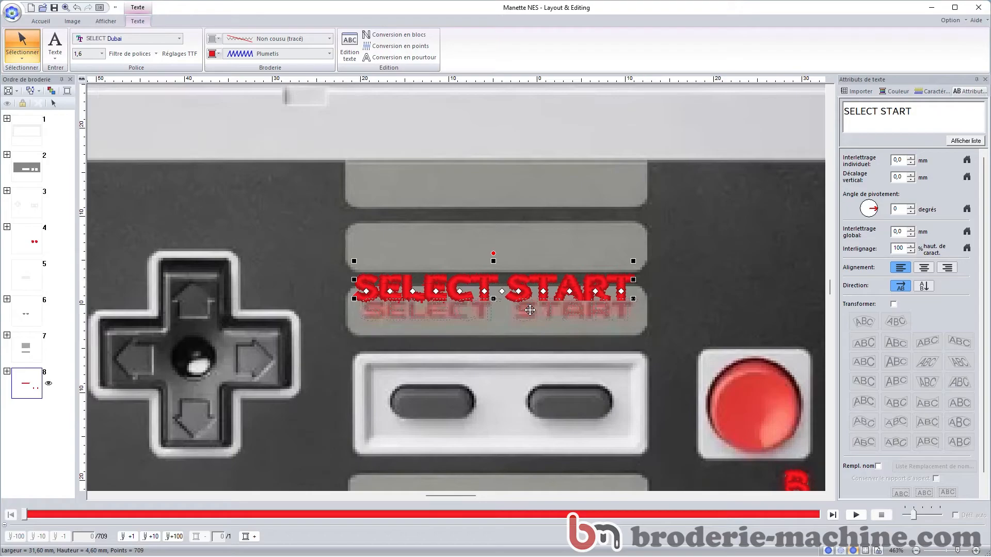
Step: Place the SELECT START text over the original lettering on the third grey bar and make all eight layers visible again
{"action": "left_click_drag", "start_coordinate": [530, 310], "coordinate": [530, 310]}
{"action": "left_click_drag", "start_coordinate": [63, 118], "coordinate": [24, 355]}
{"action": "left_click", "coordinate": [7, 103]}
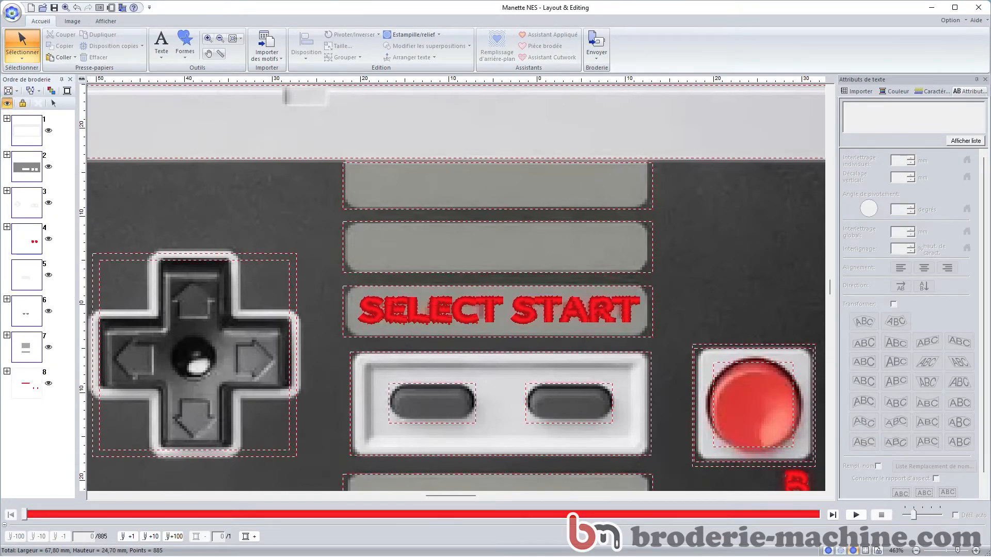
Step: Select the SELECT START text together with the third grey bar and align their centres horizontally and vertically
{"action": "left_click", "coordinate": [625, 311]}
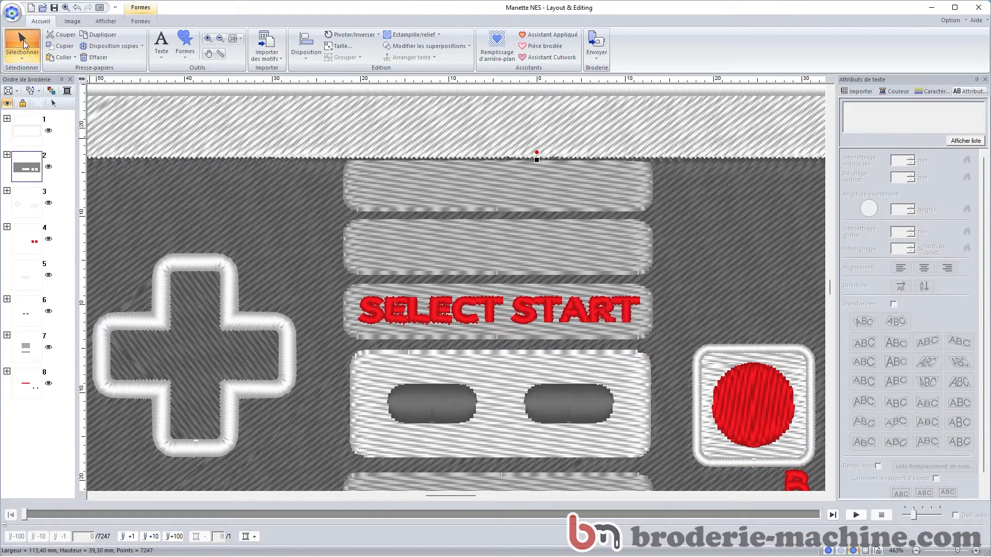
{"action": "left_click", "coordinate": [755, 407]}
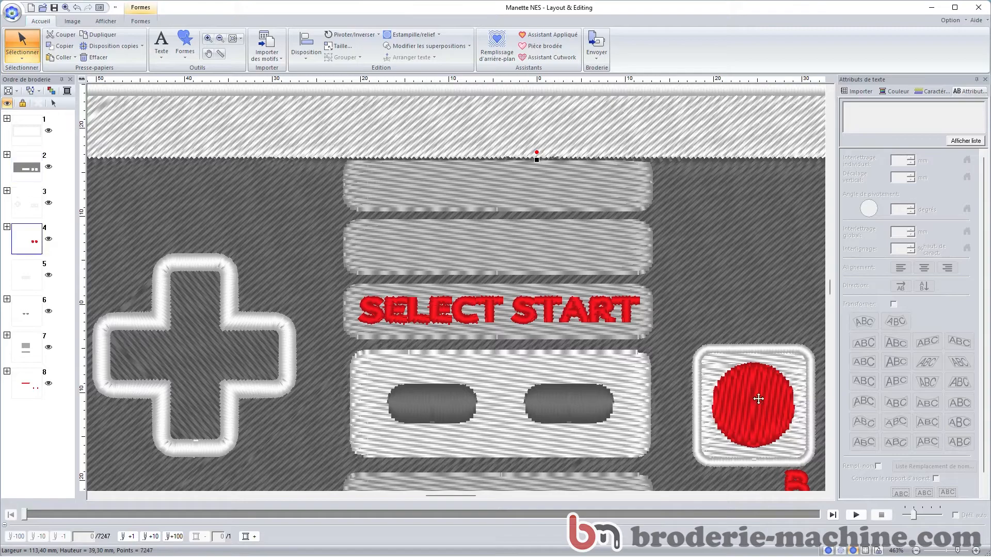
{"action": "left_click", "coordinate": [582, 314]}
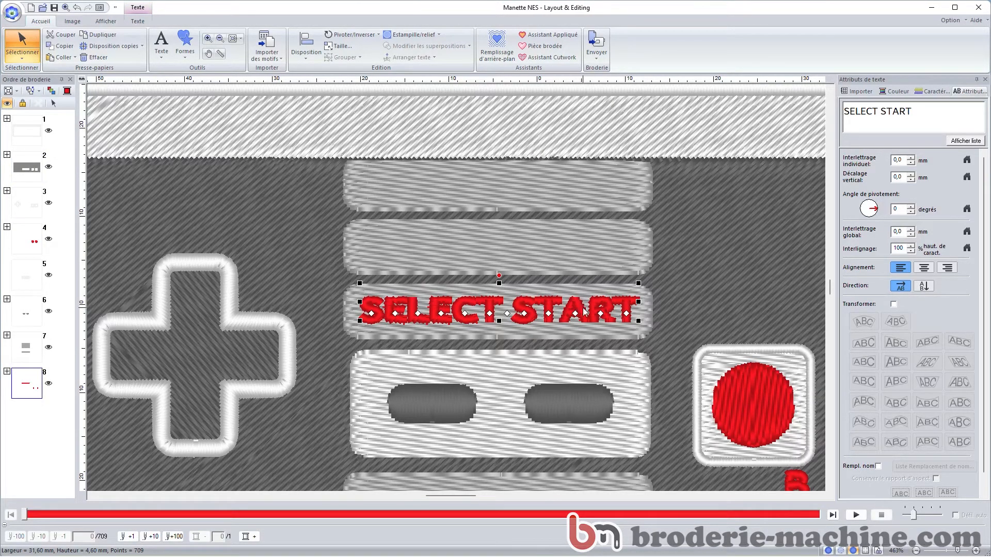
{"action": "key", "text": "ctrl"}
{"action": "left_click", "coordinate": [633, 334], "text": "ctrl"}
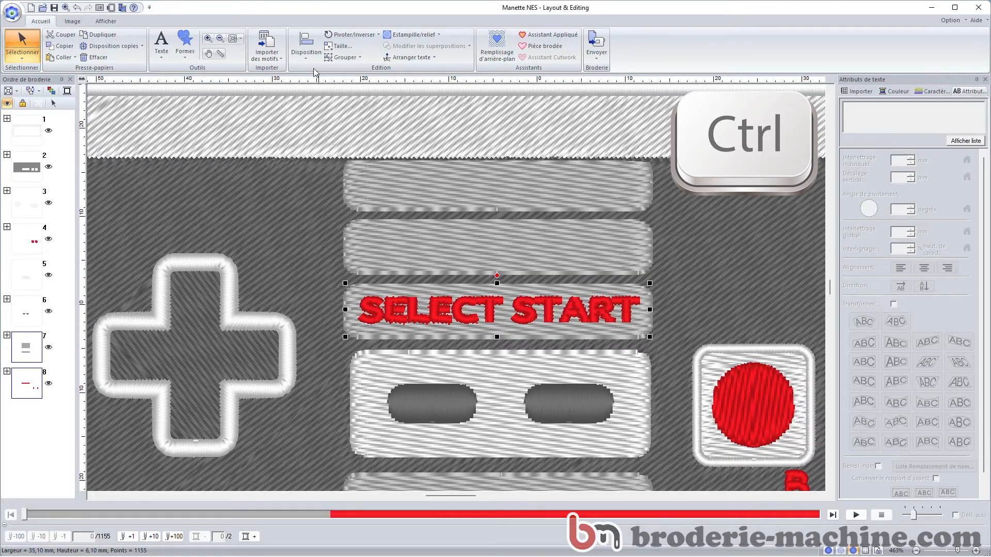
{"action": "left_click", "coordinate": [307, 54]}
{"action": "left_click", "coordinate": [315, 102]}
{"action": "left_click", "coordinate": [307, 54]}
{"action": "left_click", "coordinate": [316, 135]}
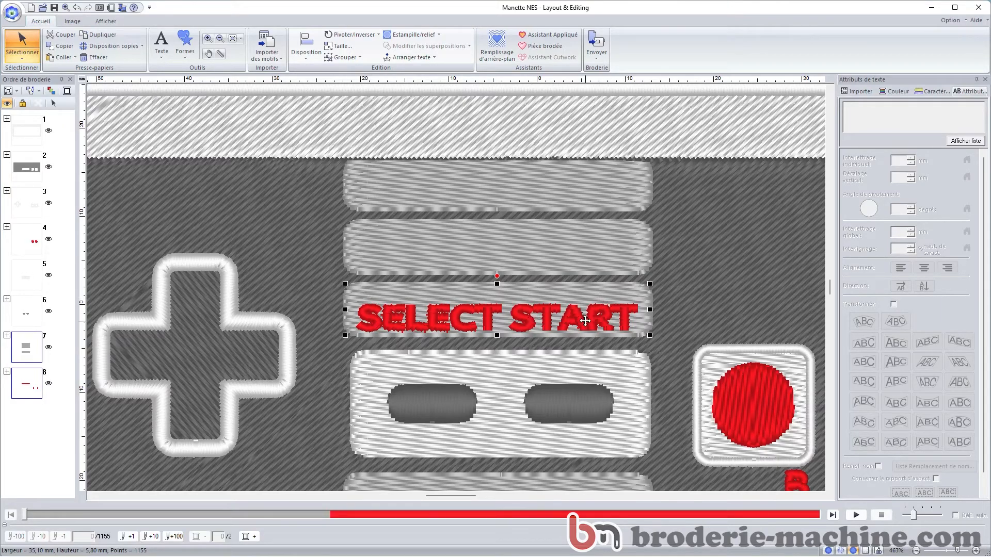
Step: Move only the SELECT START text straight up so its letters sit in the middle of the third grey bar
{"action": "left_click", "coordinate": [602, 321]}
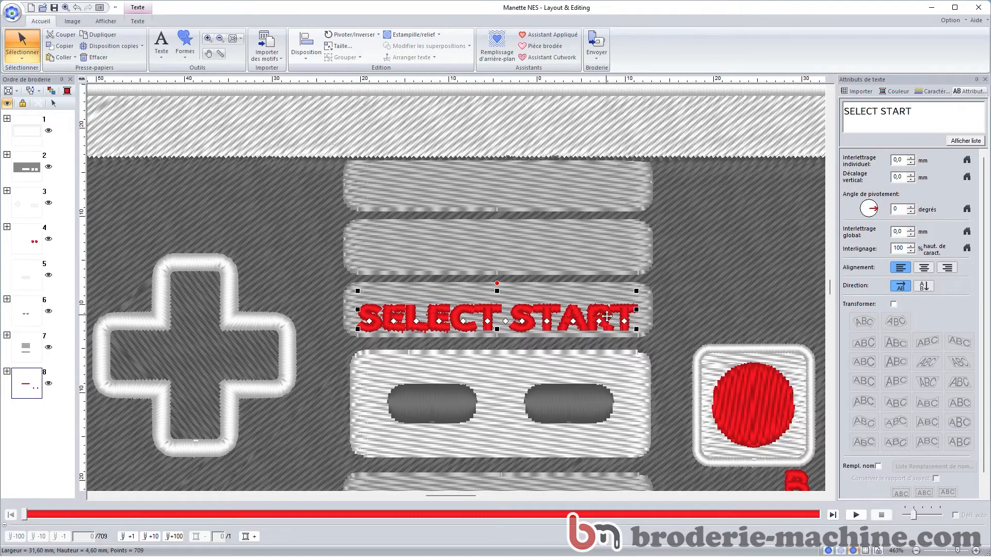
{"action": "key", "text": "shift"}
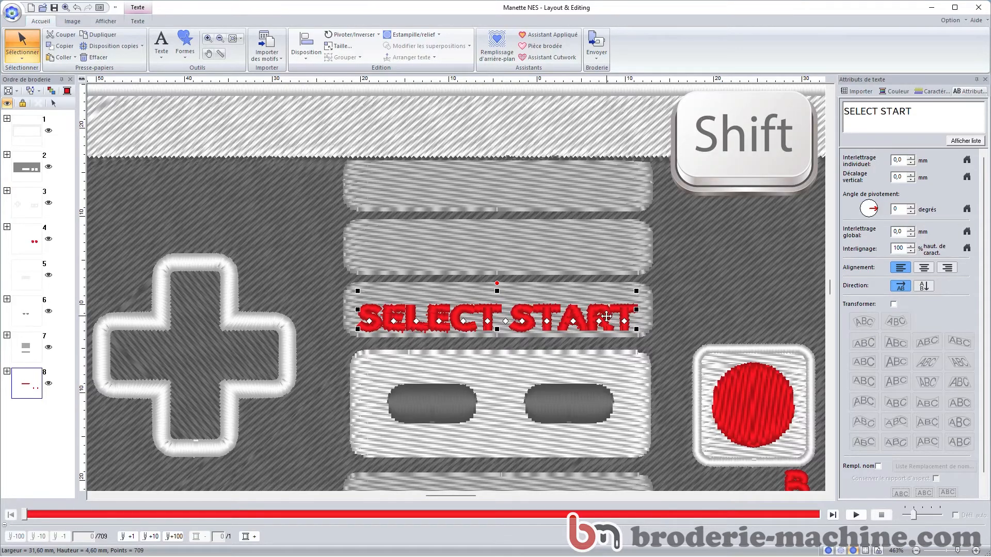
{"action": "left_click_drag", "start_coordinate": [606, 313], "coordinate": [607, 308]}
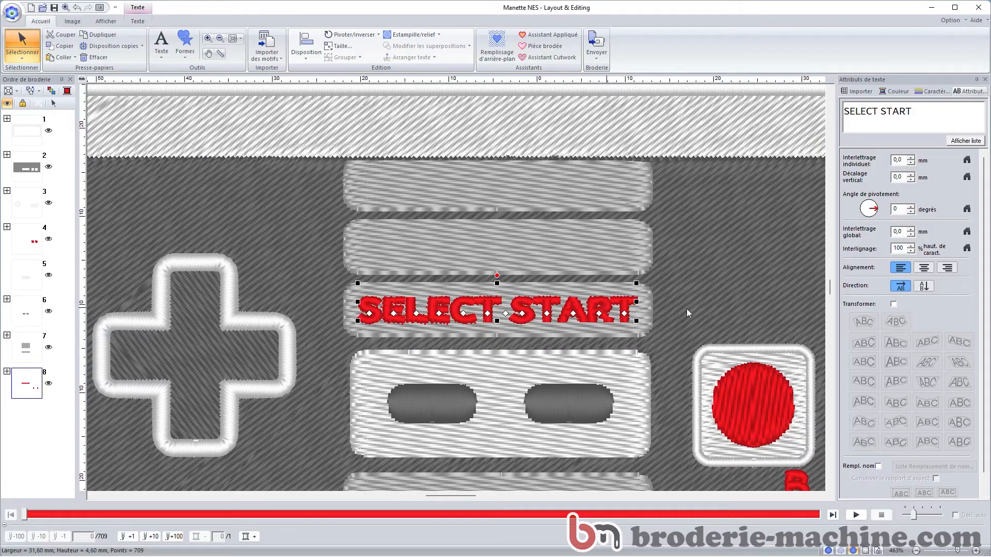
Step: Show the whole controller design and save the file
{"action": "left_click", "coordinate": [220, 38]}
{"action": "left_click", "coordinate": [250, 124]}
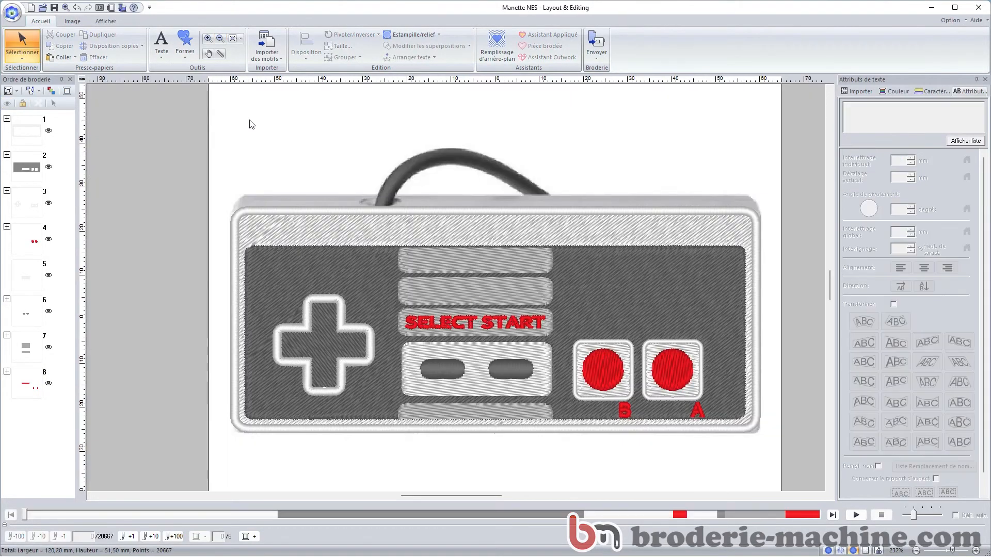
{"action": "left_click", "coordinate": [56, 9]}
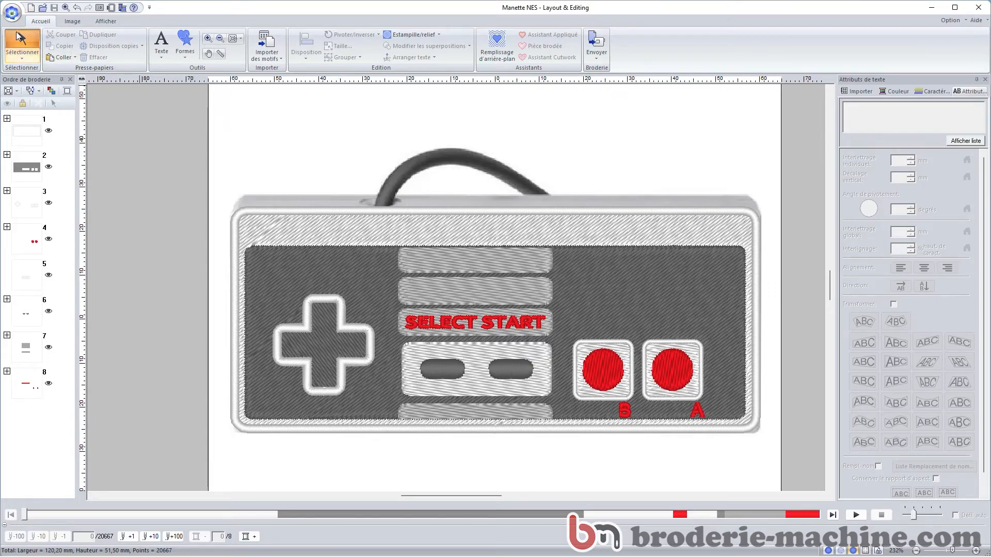
Step: Open the design properties and set the design name to Manette NES and the category to Divers
{"action": "left_click", "coordinate": [12, 15]}
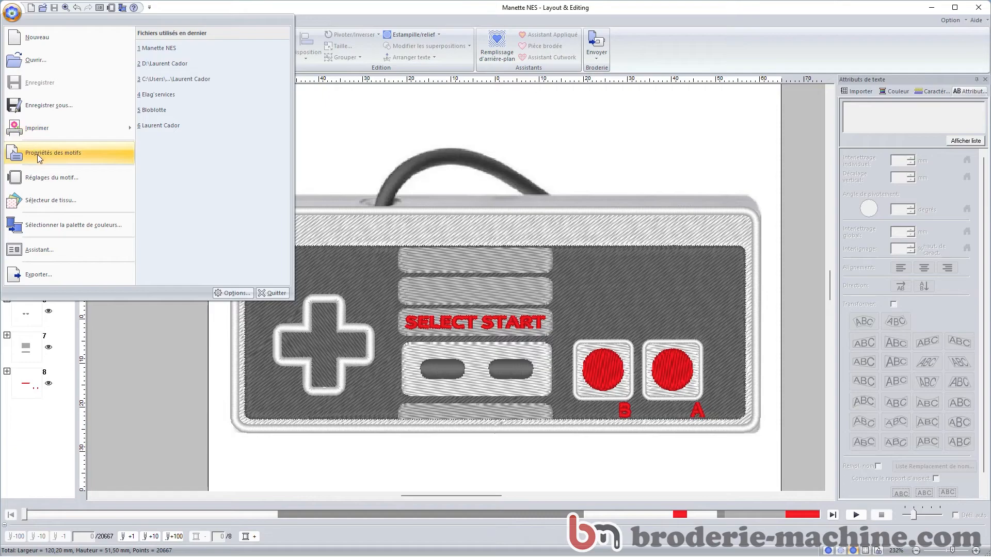
{"action": "left_click", "coordinate": [45, 154]}
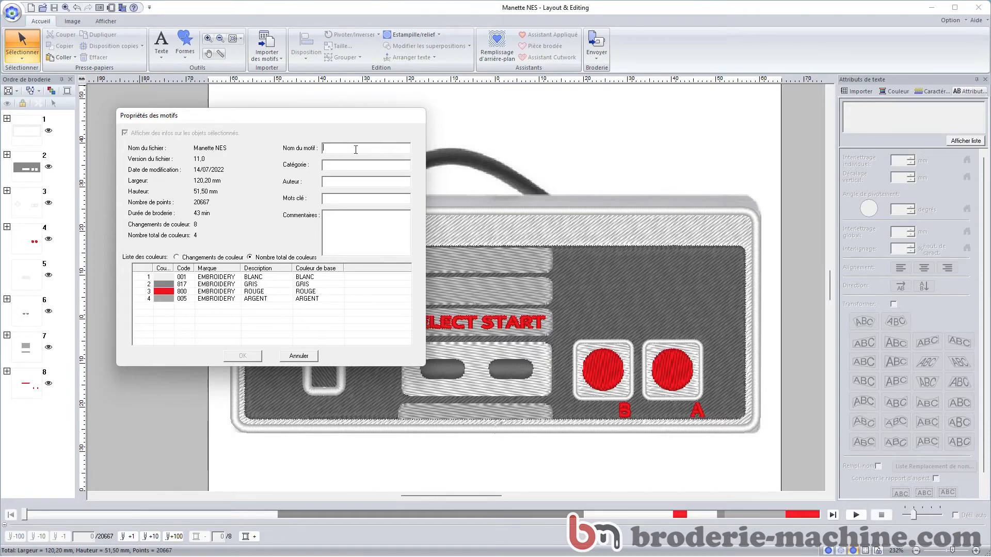
{"action": "type", "text": "Manette NES"}
{"action": "left_click", "coordinate": [361, 165]}
{"action": "type", "text": "Divers"}
{"action": "key", "text": "BackSpace"}
{"action": "key", "text": "BackSpace"}
{"action": "key", "text": "BackSpace"}
{"action": "key", "text": "BackSpace"}
{"action": "key", "text": "BackSpace"}
{"action": "type", "text": "Div"}
Step: Enter the keywords nintendo and NES in the design properties and accept them, leaving the author empty
{"action": "left_click", "coordinate": [324, 181]}
{"action": "left_click", "coordinate": [324, 198]}
{"action": "type", "text": "nintendo, NES, ma"}
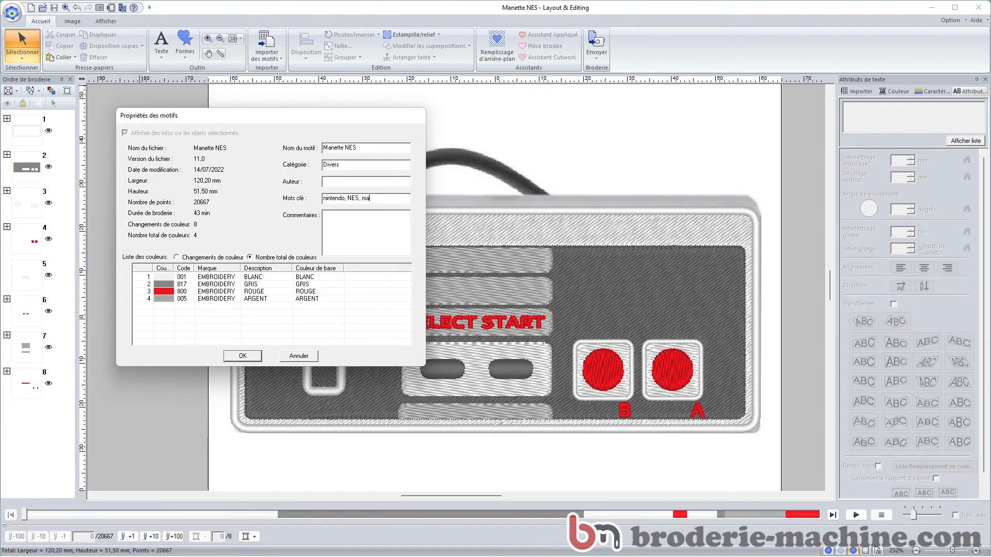
{"action": "key", "text": "BackSpace"}
{"action": "key", "text": "BackSpace"}
{"action": "left_click", "coordinate": [242, 355]}
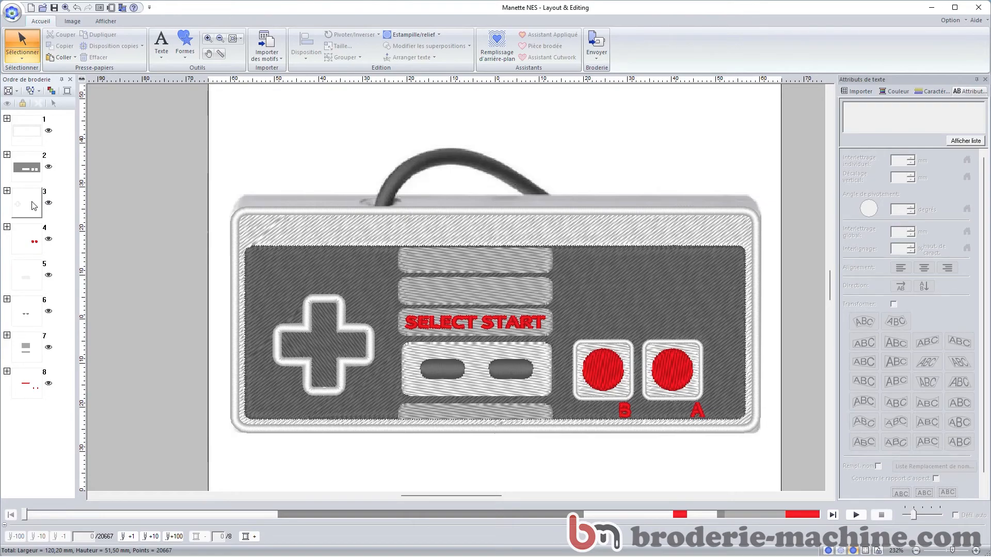
Step: Move layer 5 with the white central rectangle up in the sewing order so it joins the white shapes of layer 3
{"action": "left_click", "coordinate": [31, 246]}
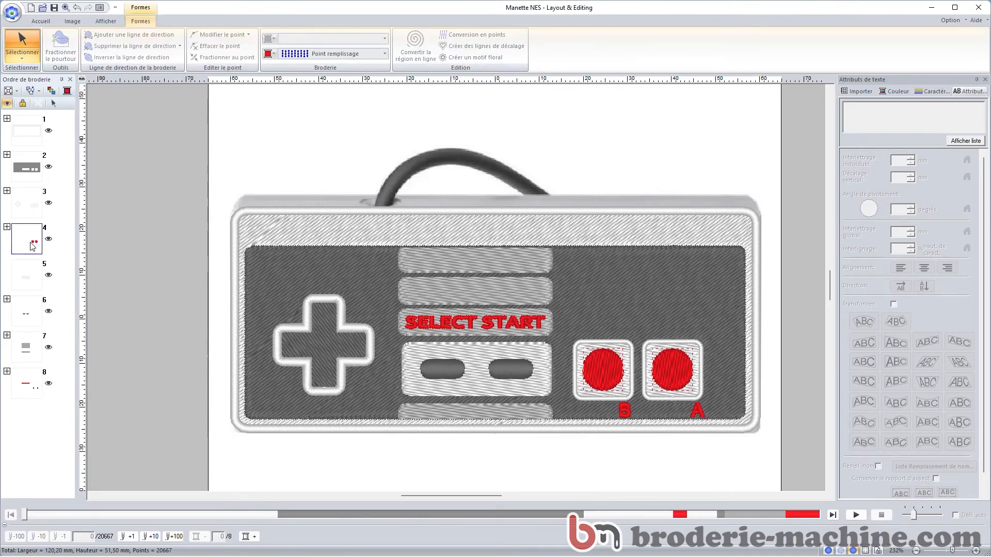
{"action": "left_click", "coordinate": [27, 275]}
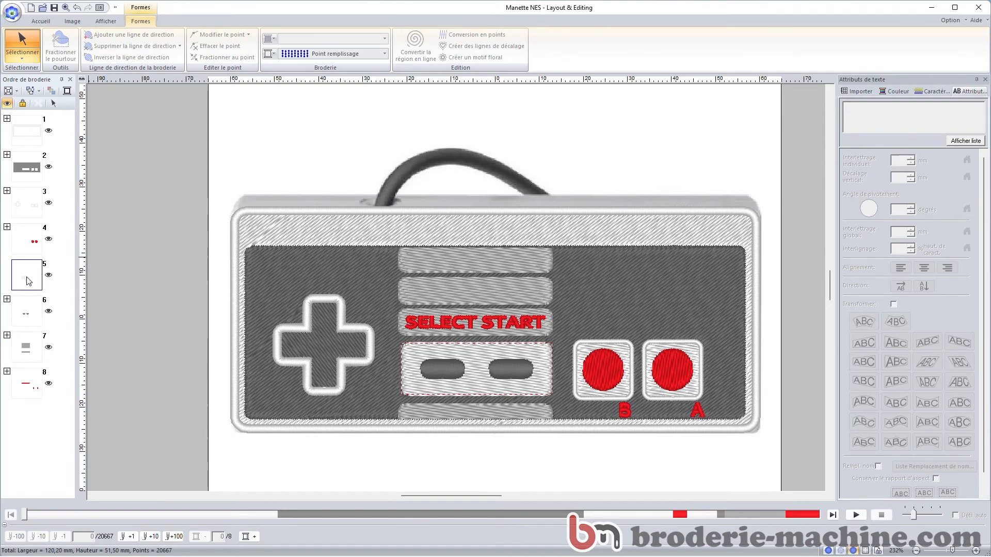
{"action": "left_click_drag", "start_coordinate": [28, 282], "coordinate": [29, 224]}
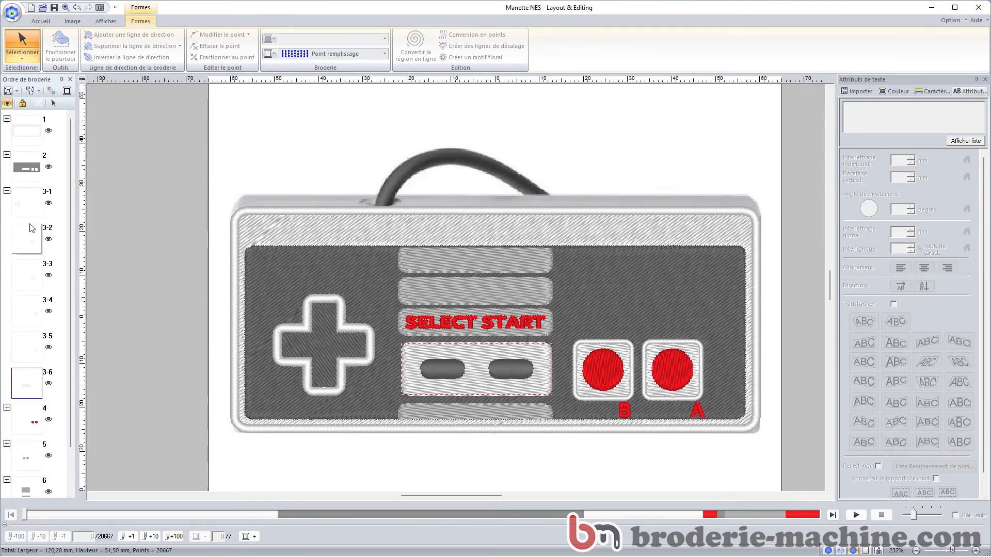
Step: Move layer 4 with the red button circles down in the sewing order so it joins the red lettering of layer 7
{"action": "left_click", "coordinate": [30, 207]}
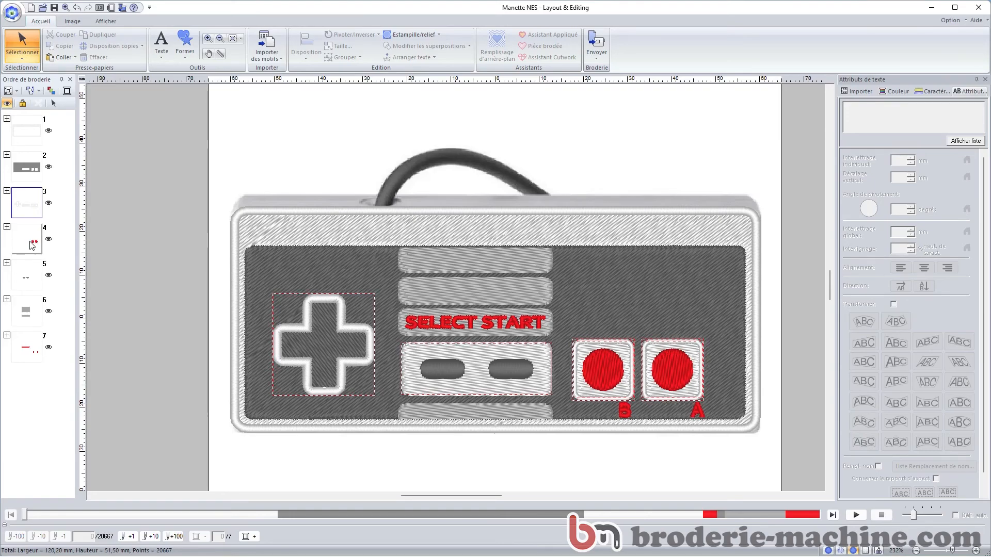
{"action": "left_click", "coordinate": [27, 278]}
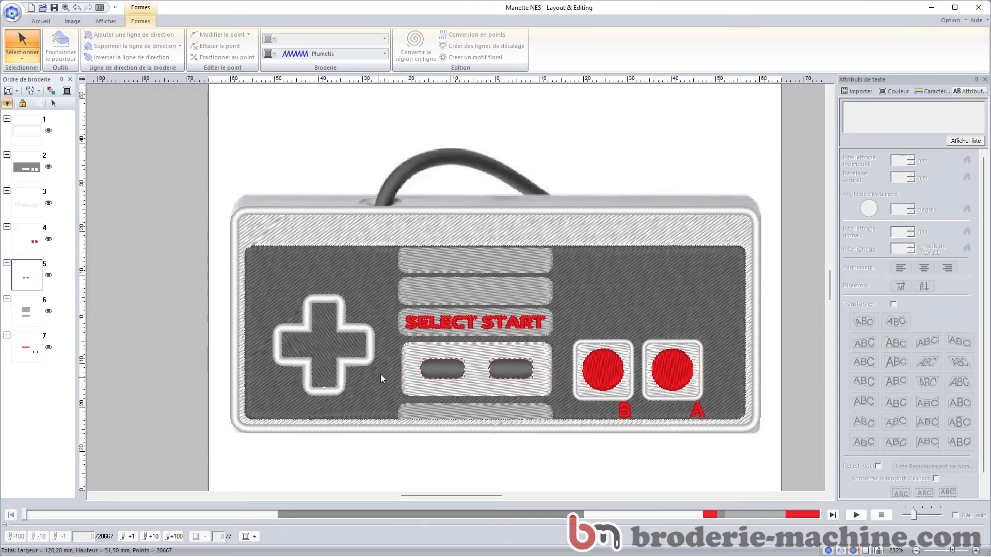
{"action": "left_click", "coordinate": [25, 305]}
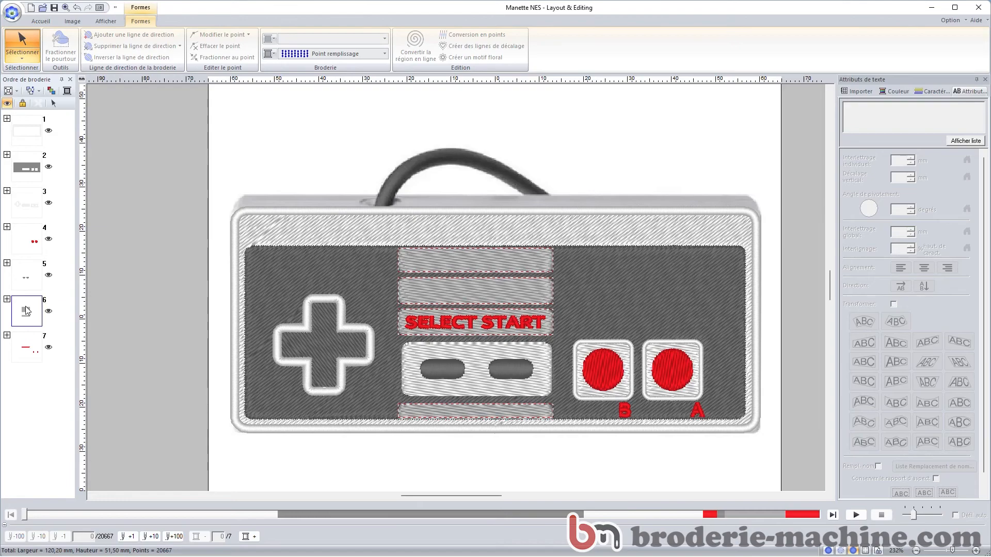
{"action": "left_click", "coordinate": [28, 350]}
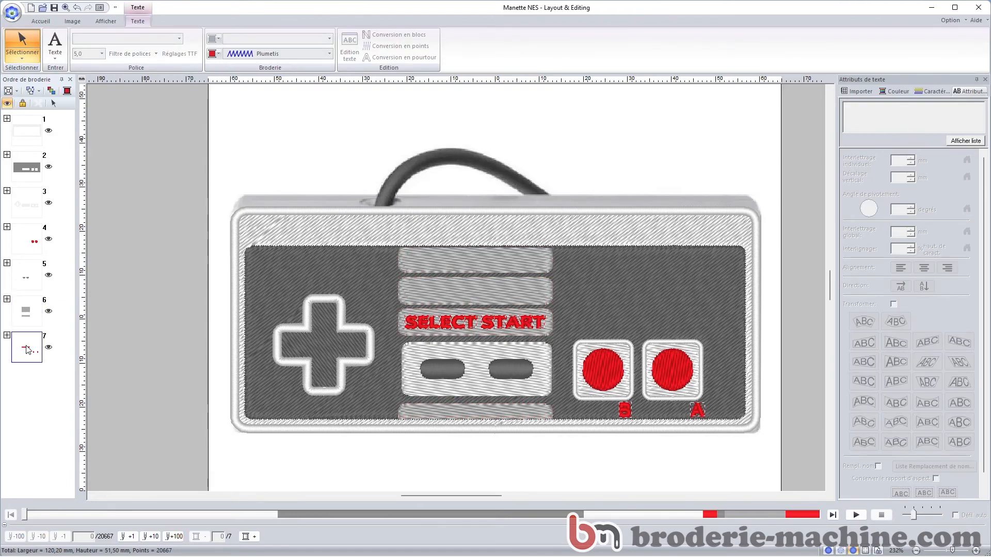
{"action": "left_click", "coordinate": [29, 244]}
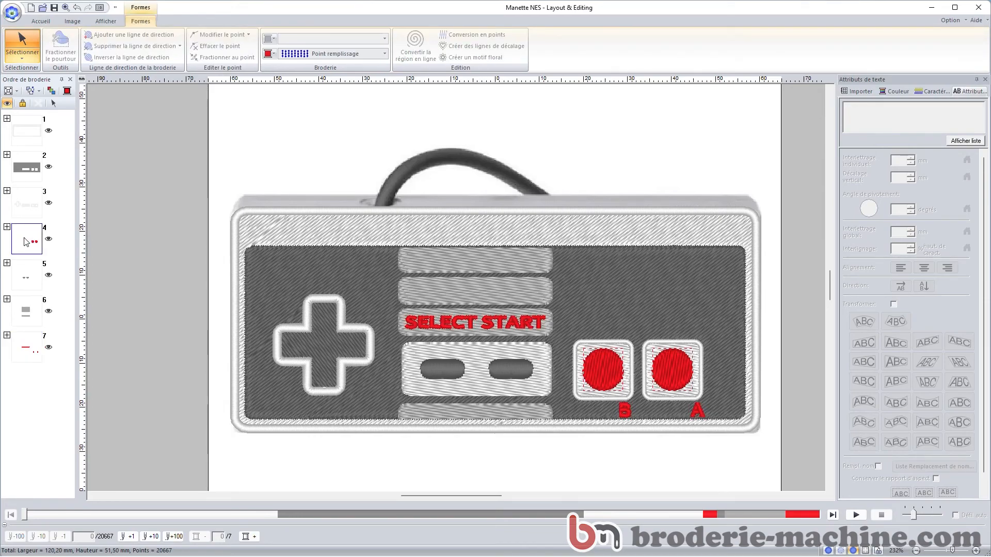
{"action": "mouse_move", "coordinate": [24, 238]}
{"action": "left_mouse_down"}
{"action": "mouse_move", "coordinate": [27, 328]}
{"action": "mouse_move", "coordinate": [23, 239]}
{"action": "left_mouse_up"}
{"action": "left_click", "coordinate": [6, 227]}
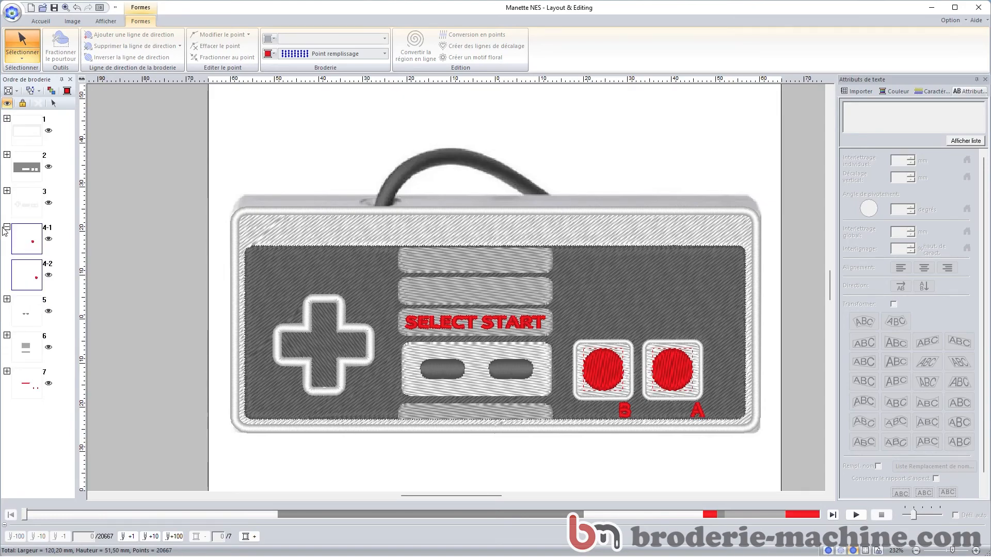
{"action": "left_click", "coordinate": [56, 143]}
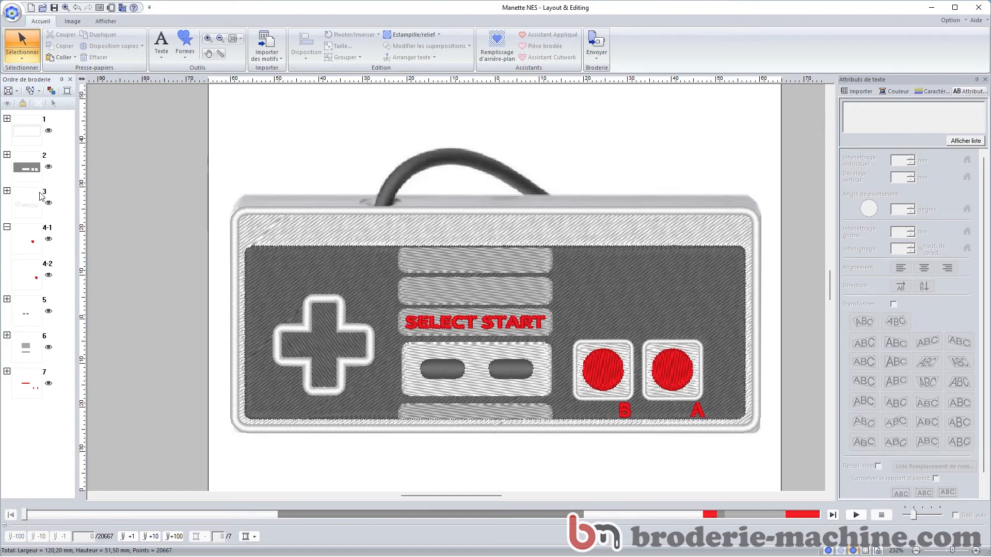
{"action": "left_click", "coordinate": [7, 226]}
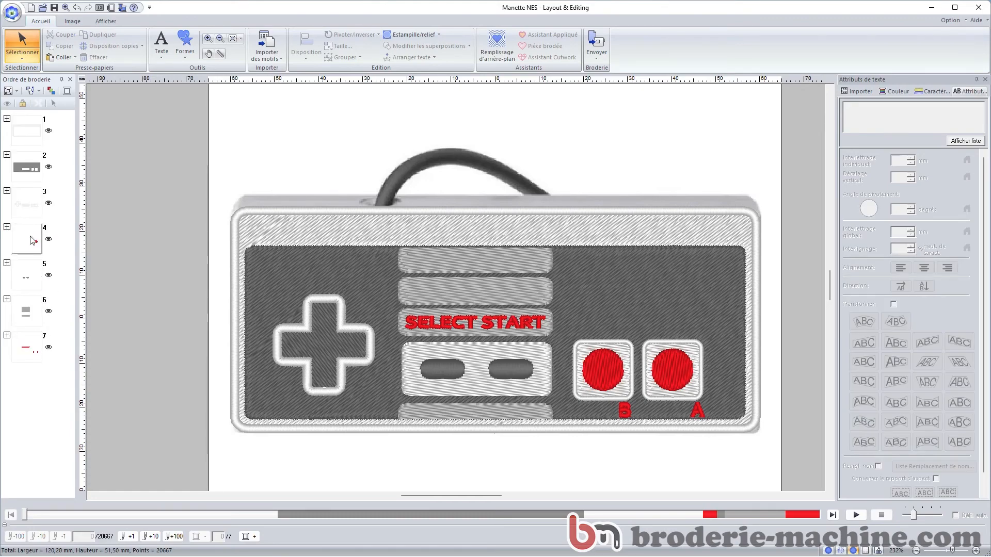
{"action": "left_click_drag", "start_coordinate": [32, 240], "coordinate": [28, 330]}
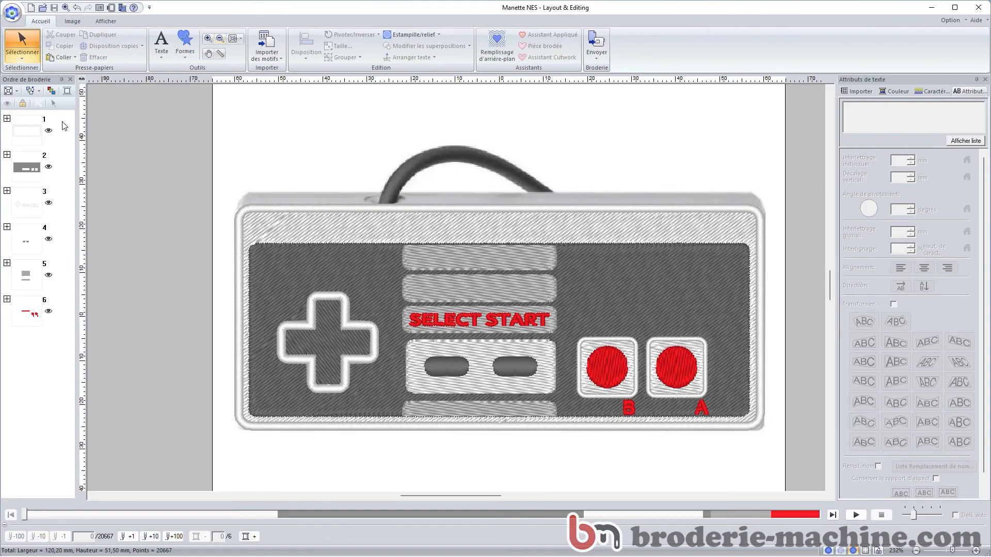
Step: Move layer 2 with the dark grey panel ahead of layer 1, to the start of the sewing order
{"action": "left_click_drag", "start_coordinate": [65, 121], "coordinate": [26, 335]}
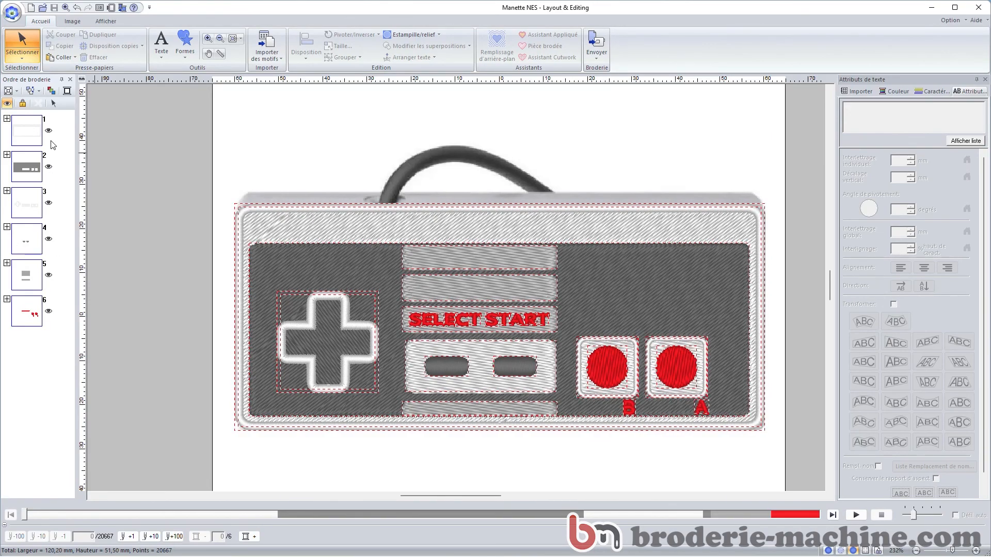
{"action": "left_click", "coordinate": [28, 173]}
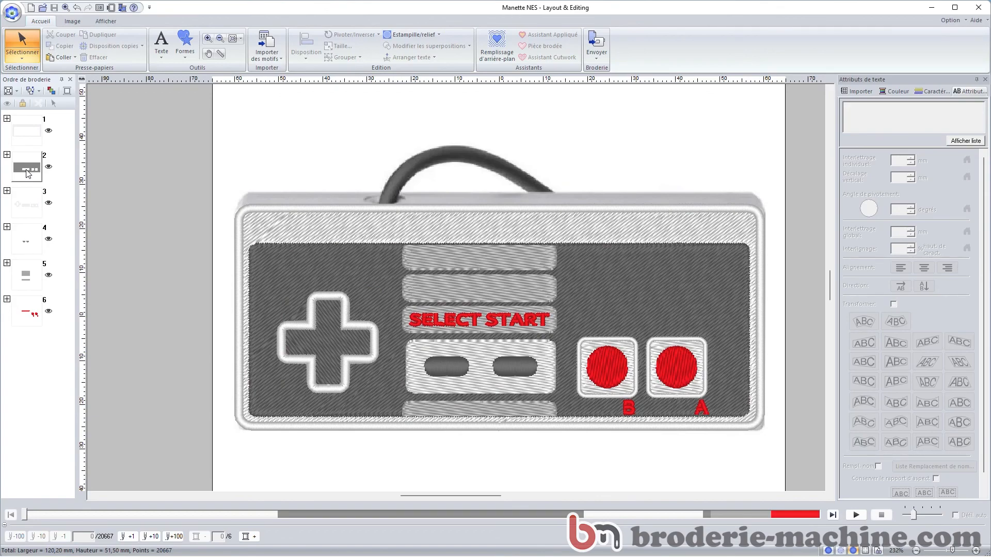
{"action": "left_click", "coordinate": [29, 136]}
{"action": "left_click", "coordinate": [32, 172]}
{"action": "left_click_drag", "start_coordinate": [29, 167], "coordinate": [31, 138]}
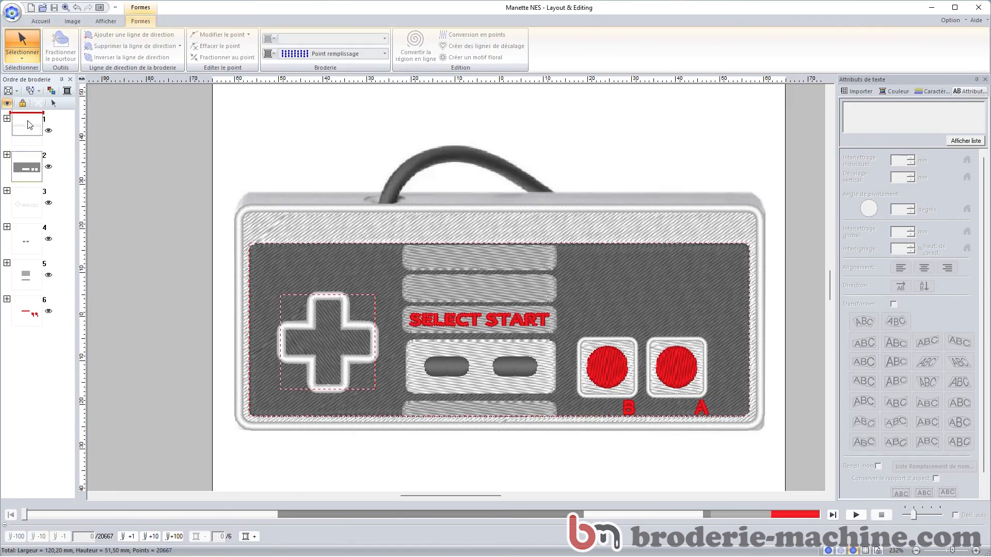